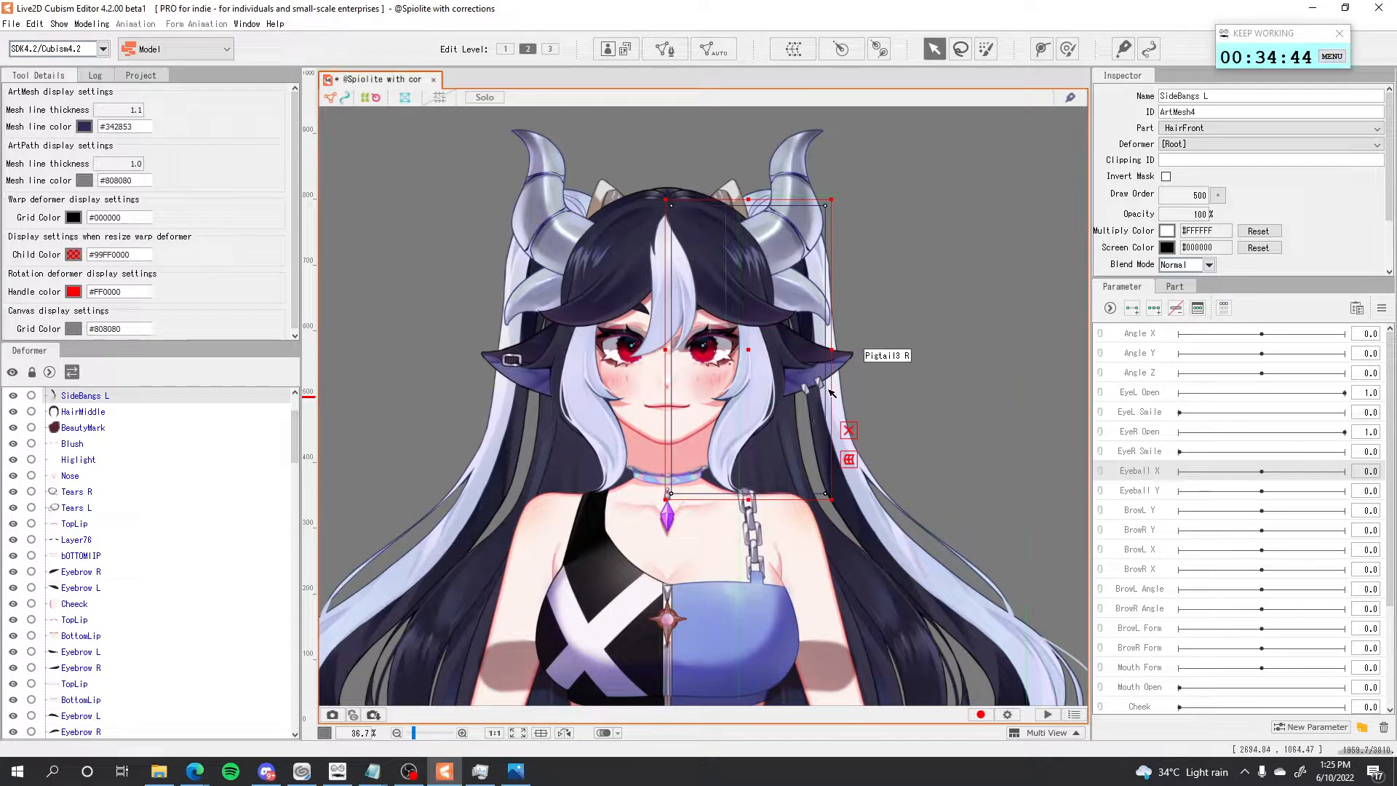
Open SideBangs L for mesh editing and generate its mesh automatically with the Standard preset.
{"action": "left_click_drag", "start_coordinate": [828, 386], "coordinate": [804, 370]}
{"action": "scroll", "coordinate": [785, 380], "scroll_direction": "up", "scroll_amount": 2}
{"action": "scroll", "coordinate": [763, 394], "scroll_direction": "down", "scroll_amount": 2}
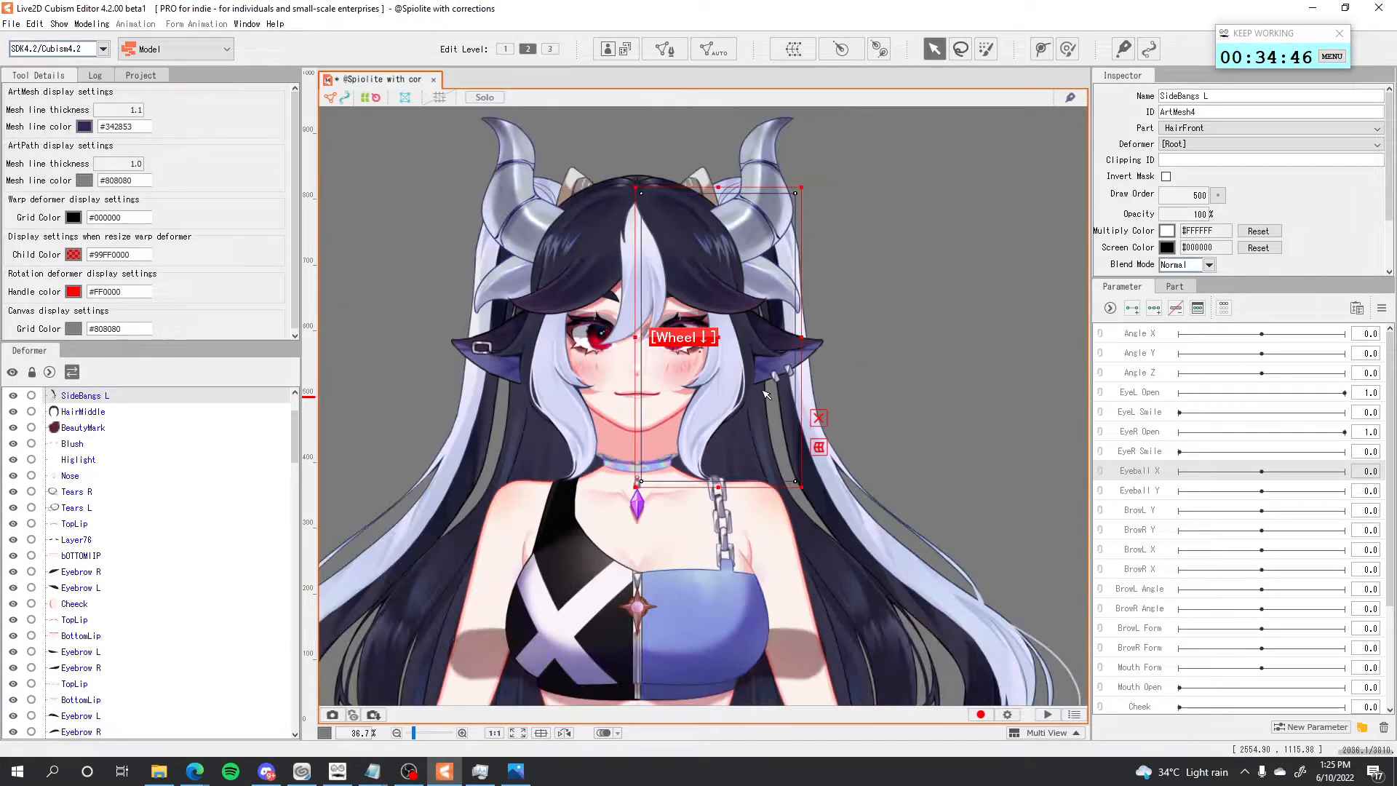
{"action": "key", "text": "ctrl+e"}
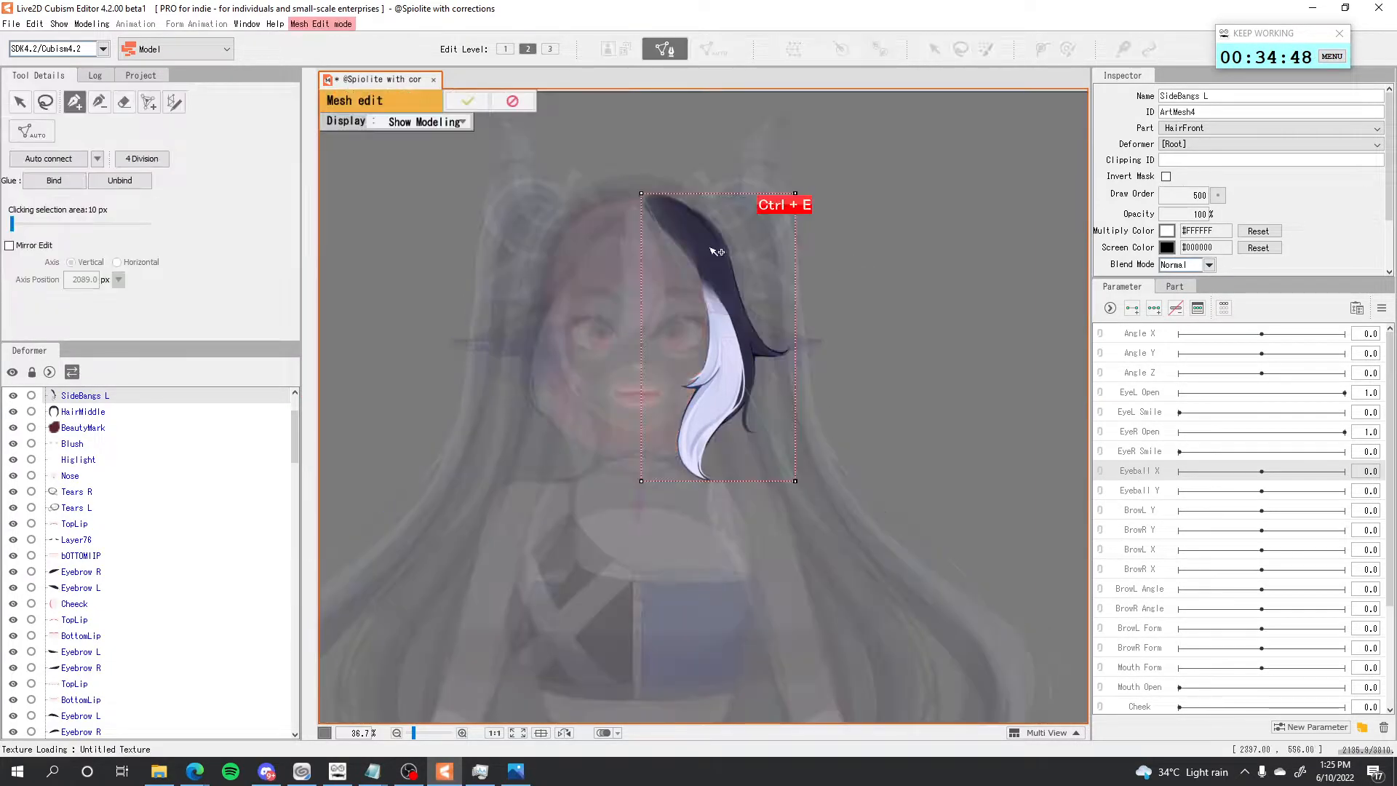
{"action": "key", "text": "ctrl+e"}
{"action": "key", "text": "ctrl+e"}
{"action": "key", "text": "ctrl+e"}
{"action": "key", "text": "ctrl+e"}
{"action": "key", "text": "ctrl+e"}
{"action": "key", "text": "ctrl+e"}
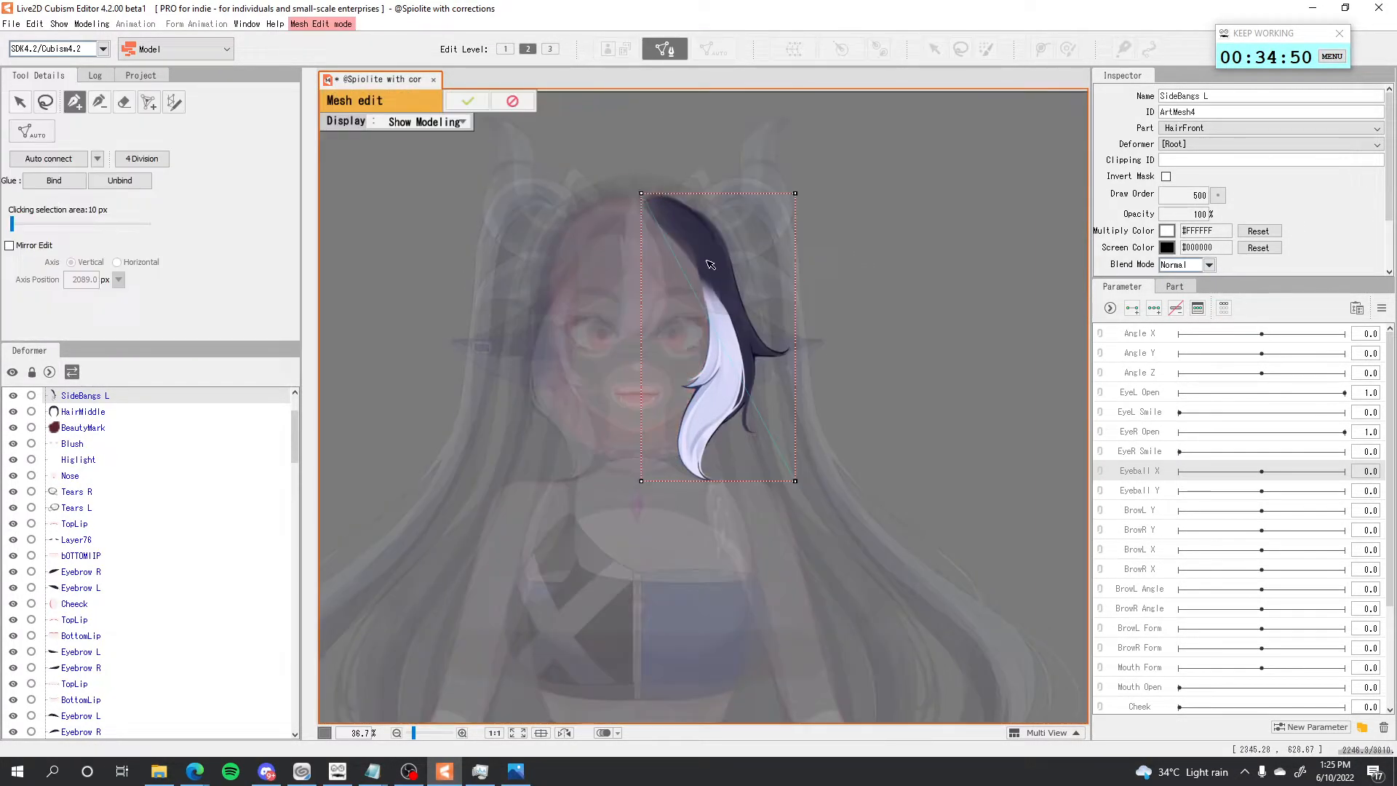
{"action": "scroll", "coordinate": [647, 240], "scroll_direction": "up", "scroll_amount": 2}
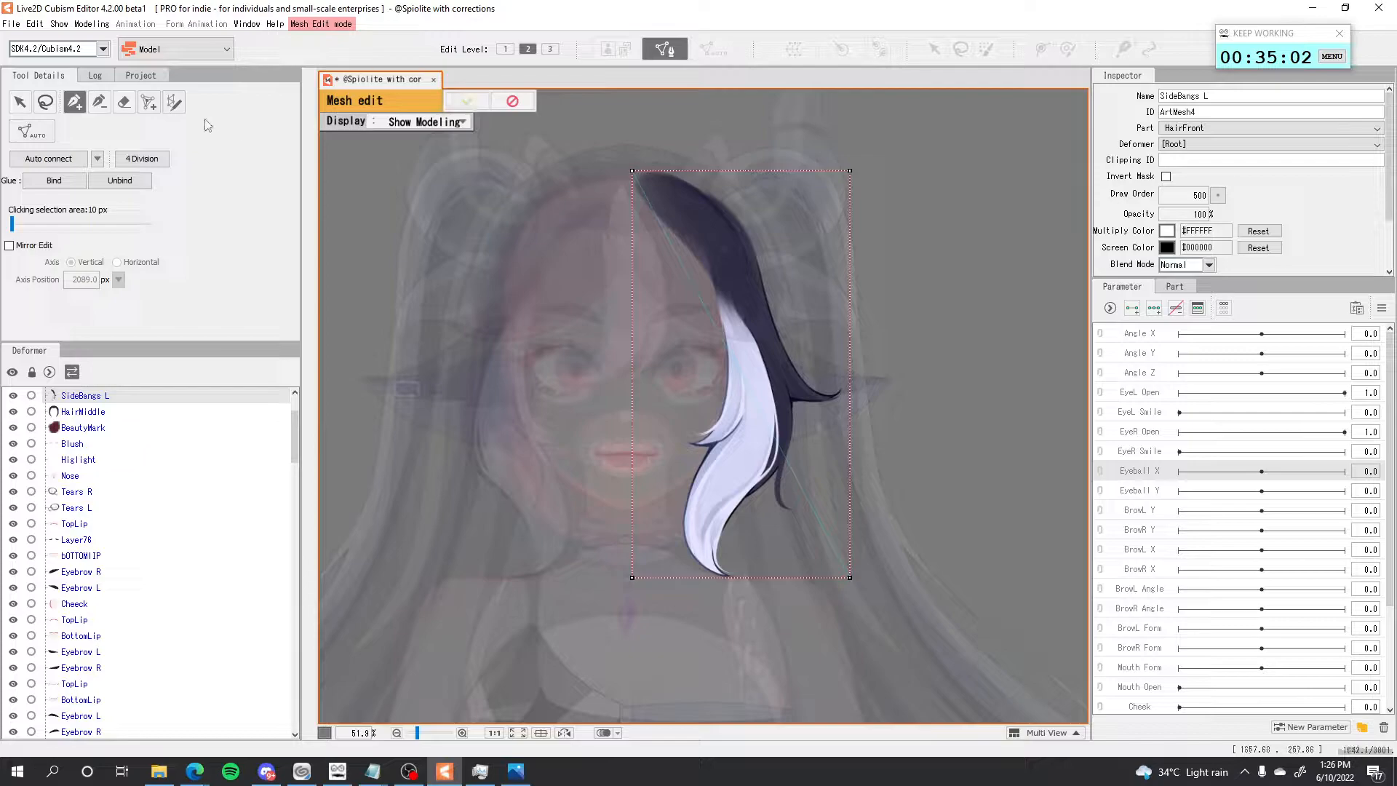
{"action": "left_click", "coordinate": [29, 131]}
{"action": "left_click", "coordinate": [116, 145]}
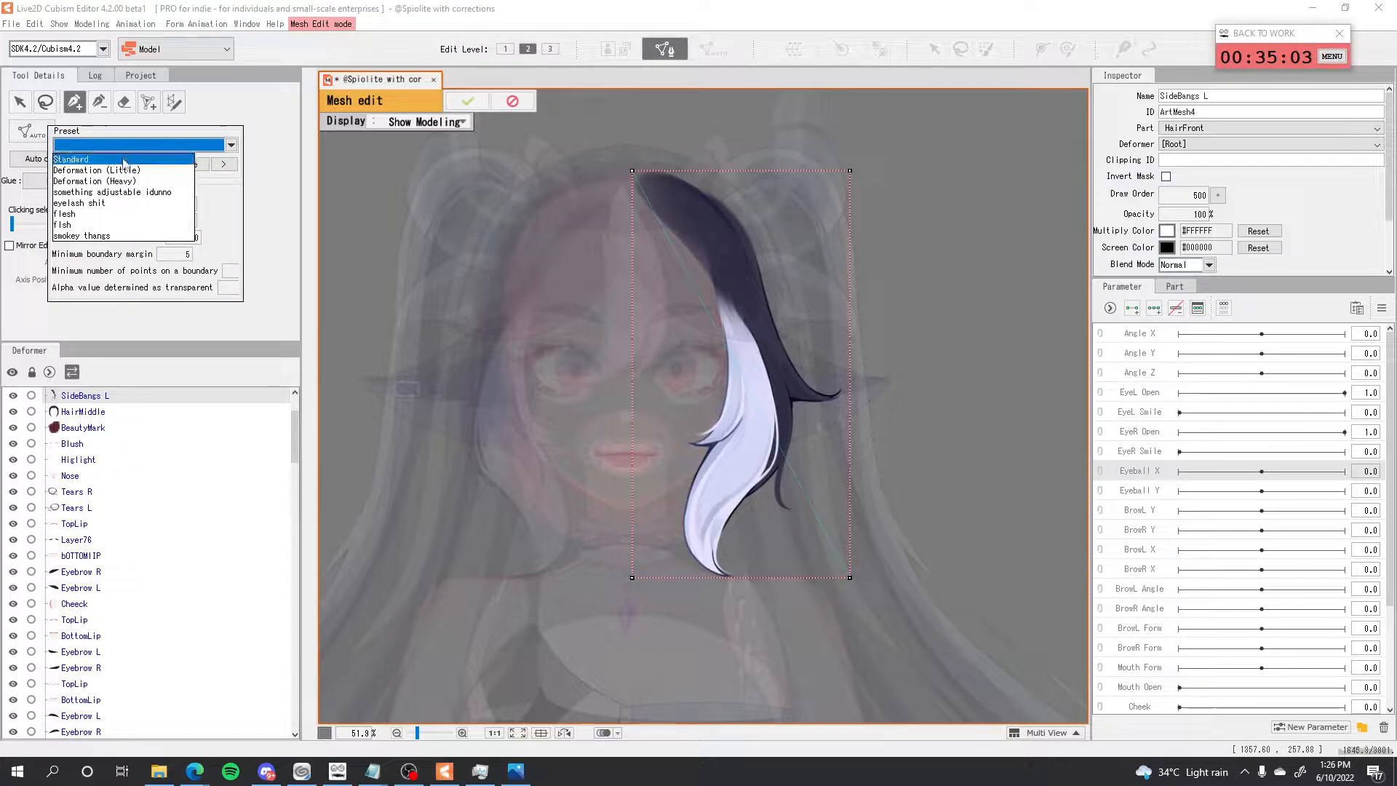
{"action": "left_click", "coordinate": [116, 159]}
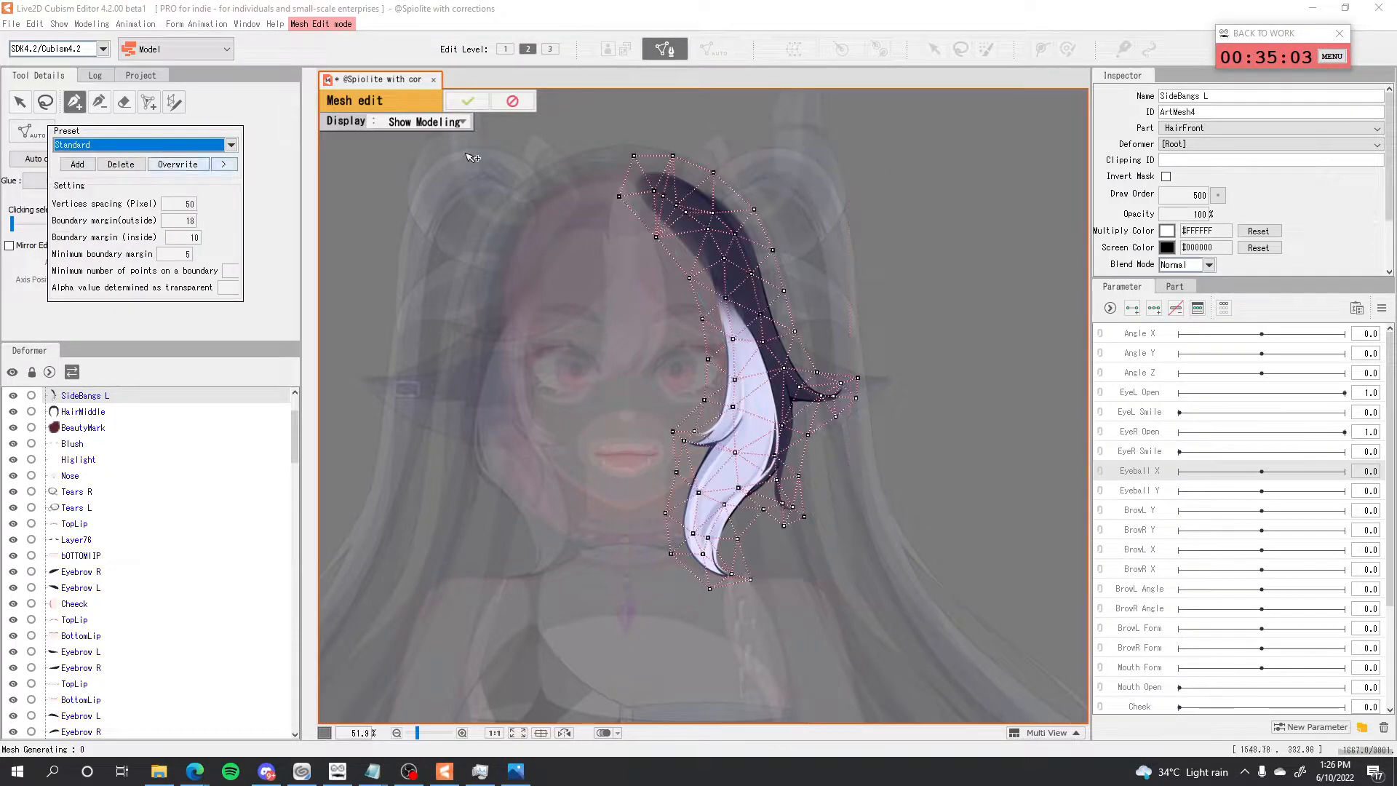
{"action": "left_click", "coordinate": [793, 570]}
Compare the generated hair mesh with the red outlines drawn in Screenshot_40.png in Photos, and return to the model.
{"action": "scroll", "coordinate": [755, 454], "scroll_direction": "up", "scroll_amount": 3}
{"action": "scroll", "coordinate": [755, 454], "scroll_direction": "down", "scroll_amount": 3}
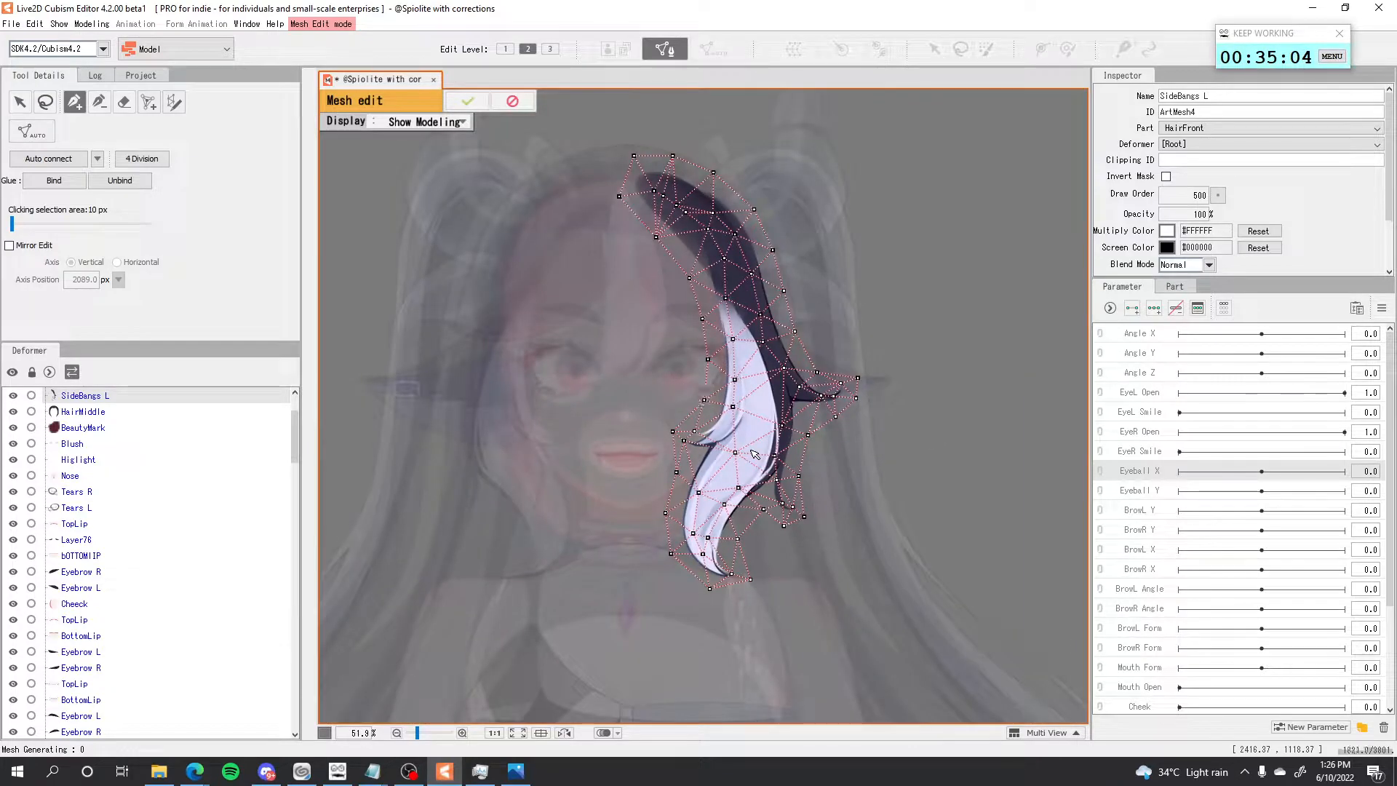
{"action": "scroll", "coordinate": [777, 482], "scroll_direction": "up", "scroll_amount": 3}
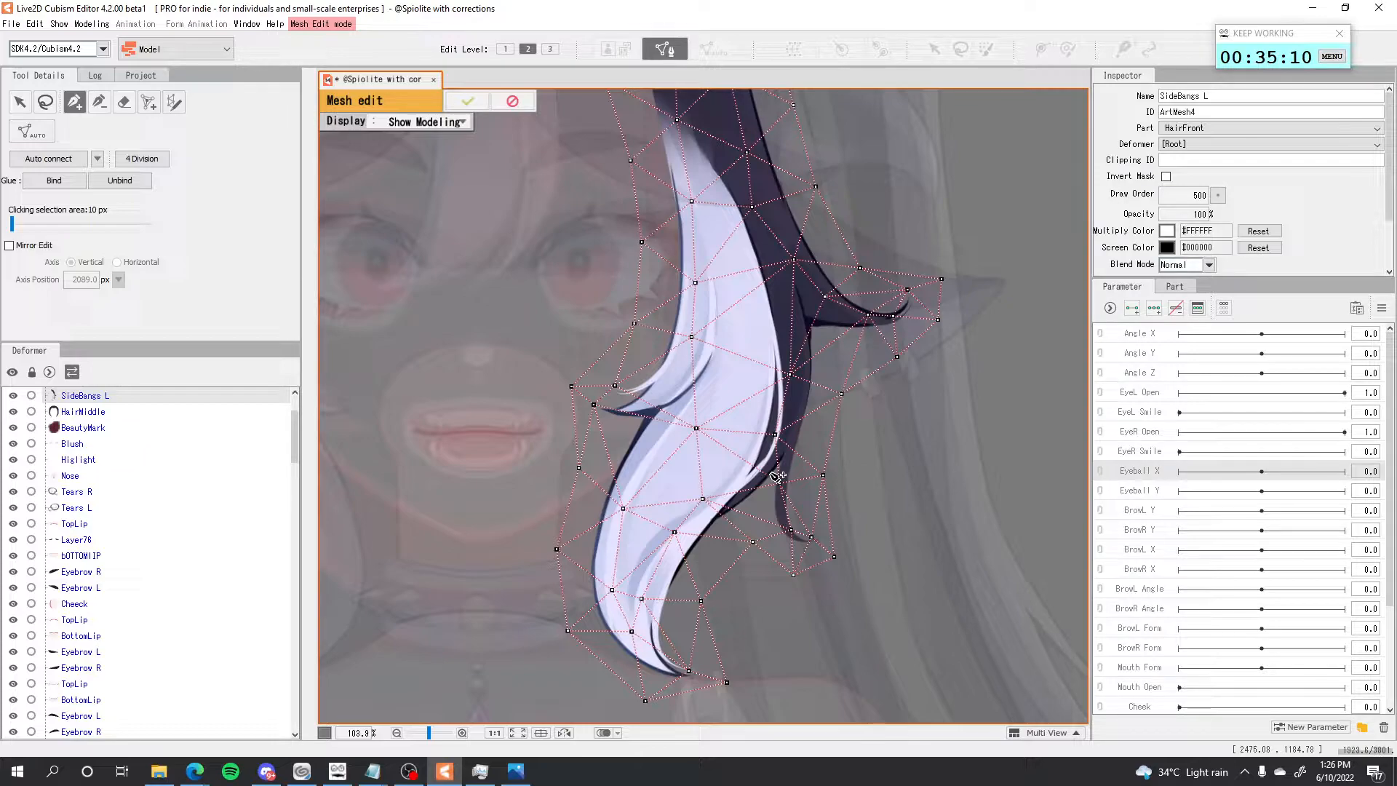
{"action": "left_click", "coordinate": [779, 482]}
{"action": "left_click", "coordinate": [514, 773]}
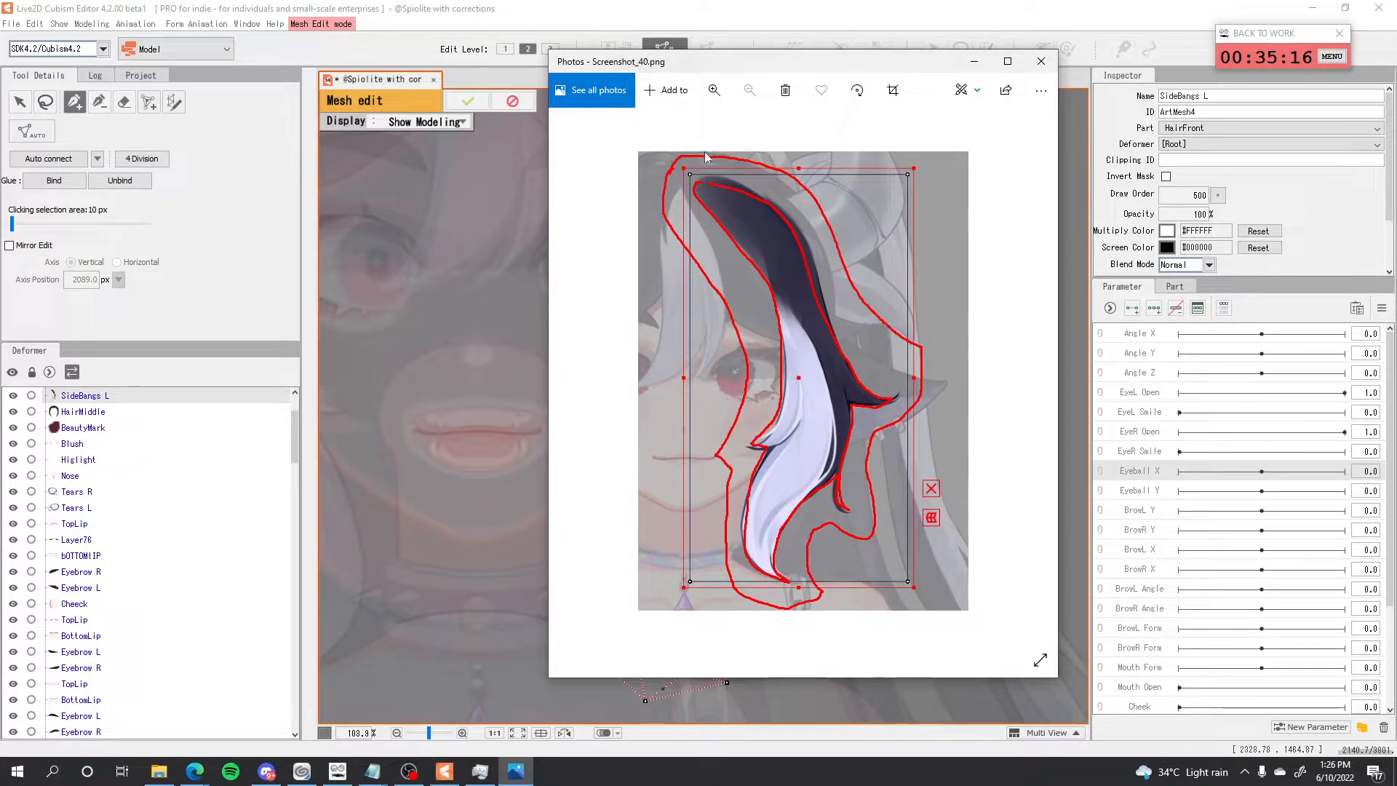
{"action": "left_click", "coordinate": [462, 366]}
Remove the mesh points over the lower part of SideBangs L, apply the mesh edit and isolate the piece with Solo.
{"action": "scroll", "coordinate": [469, 371], "scroll_direction": "down", "scroll_amount": 2}
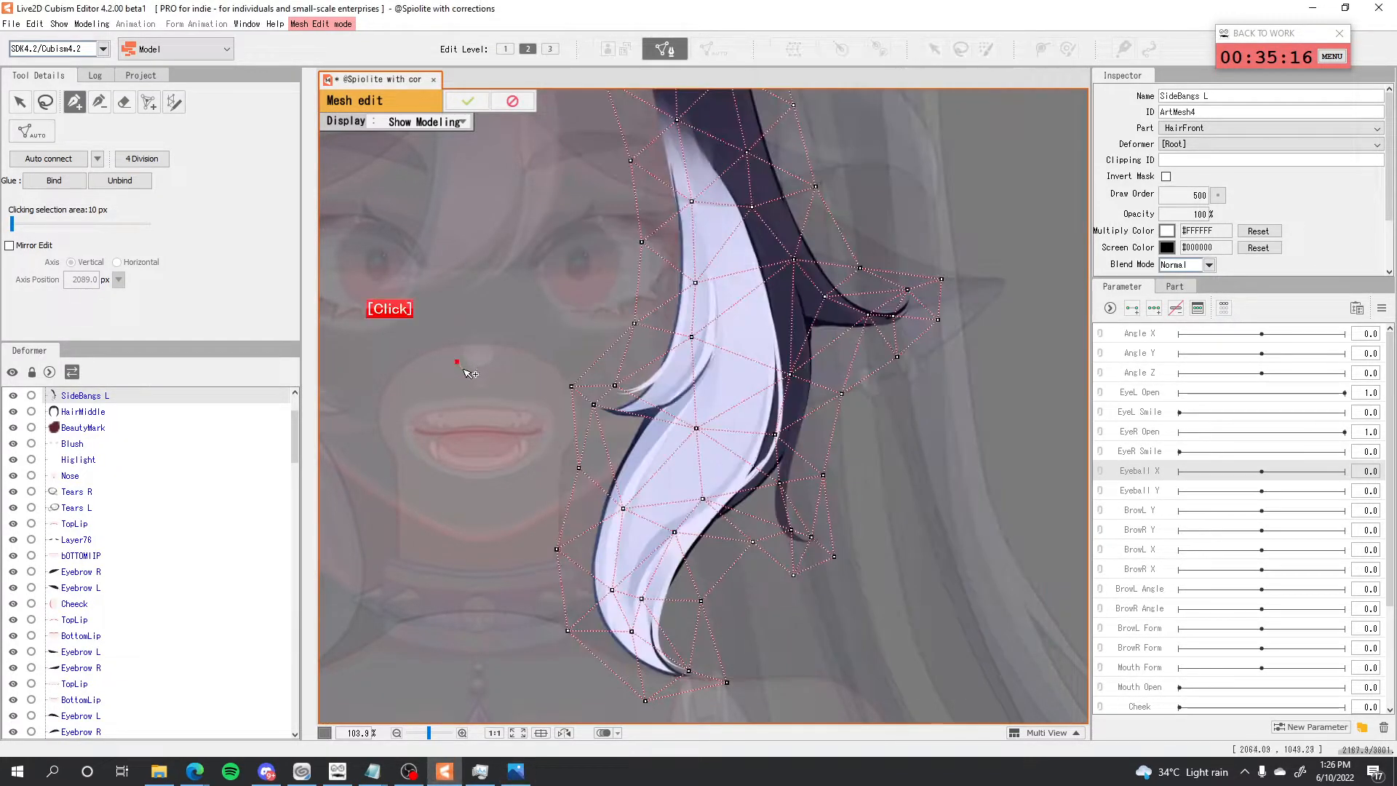
{"action": "scroll", "coordinate": [481, 378], "scroll_direction": "down", "scroll_amount": 2}
{"action": "key", "text": "space"}
{"action": "left_click_drag", "start_coordinate": [480, 386], "coordinate": [601, 437]}
{"action": "scroll", "coordinate": [631, 391], "scroll_direction": "up", "scroll_amount": 1}
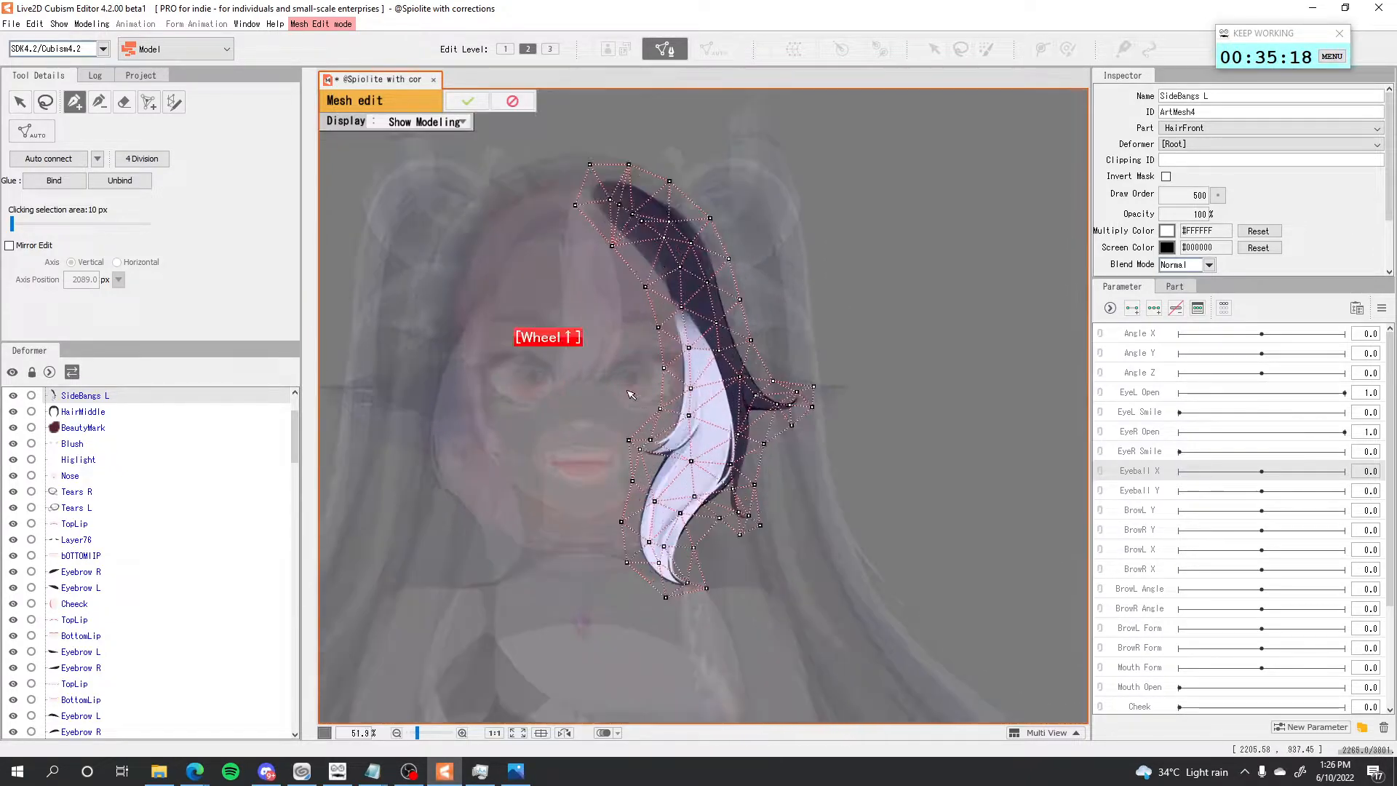
{"action": "mouse_move", "coordinate": [761, 356]}
{"action": "left_mouse_down"}
{"action": "mouse_move", "coordinate": [655, 721]}
{"action": "mouse_move", "coordinate": [1044, 414]}
{"action": "mouse_move", "coordinate": [1033, 418]}
{"action": "left_mouse_up"}
{"action": "left_click", "coordinate": [467, 101]}
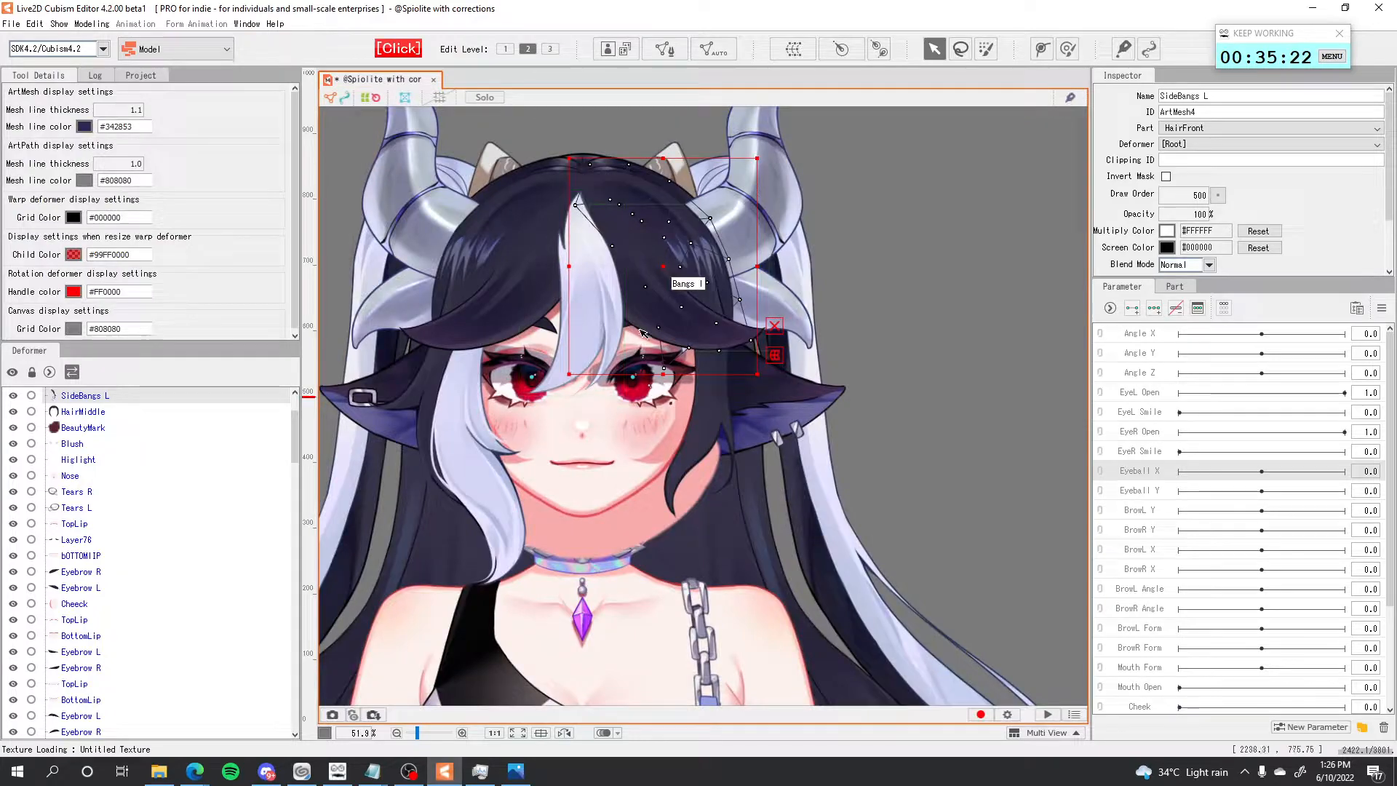
{"action": "double_click", "coordinate": [709, 367]}
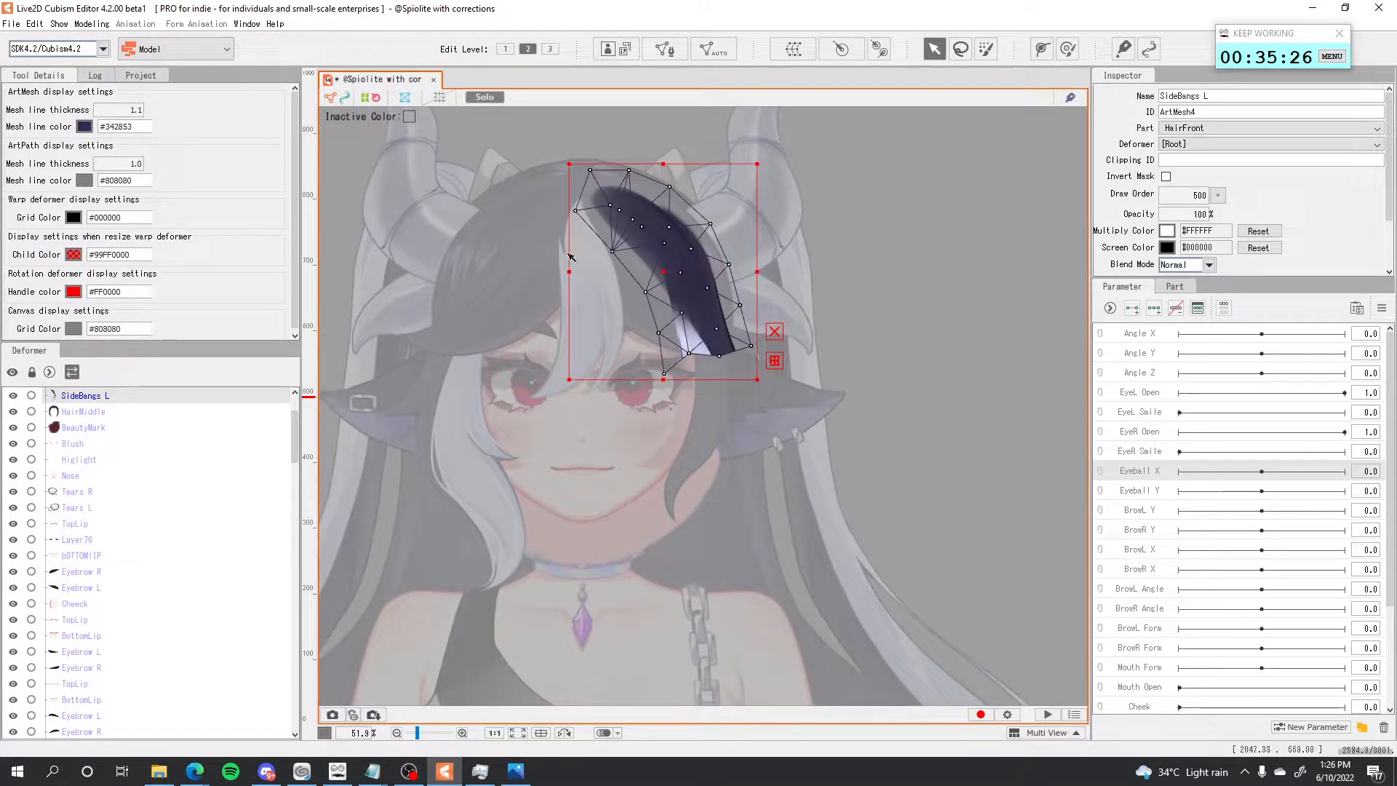
Undo the mesh edit on SideBangs L and turn off the Solo display.
{"action": "key", "text": "ctrl+z"}
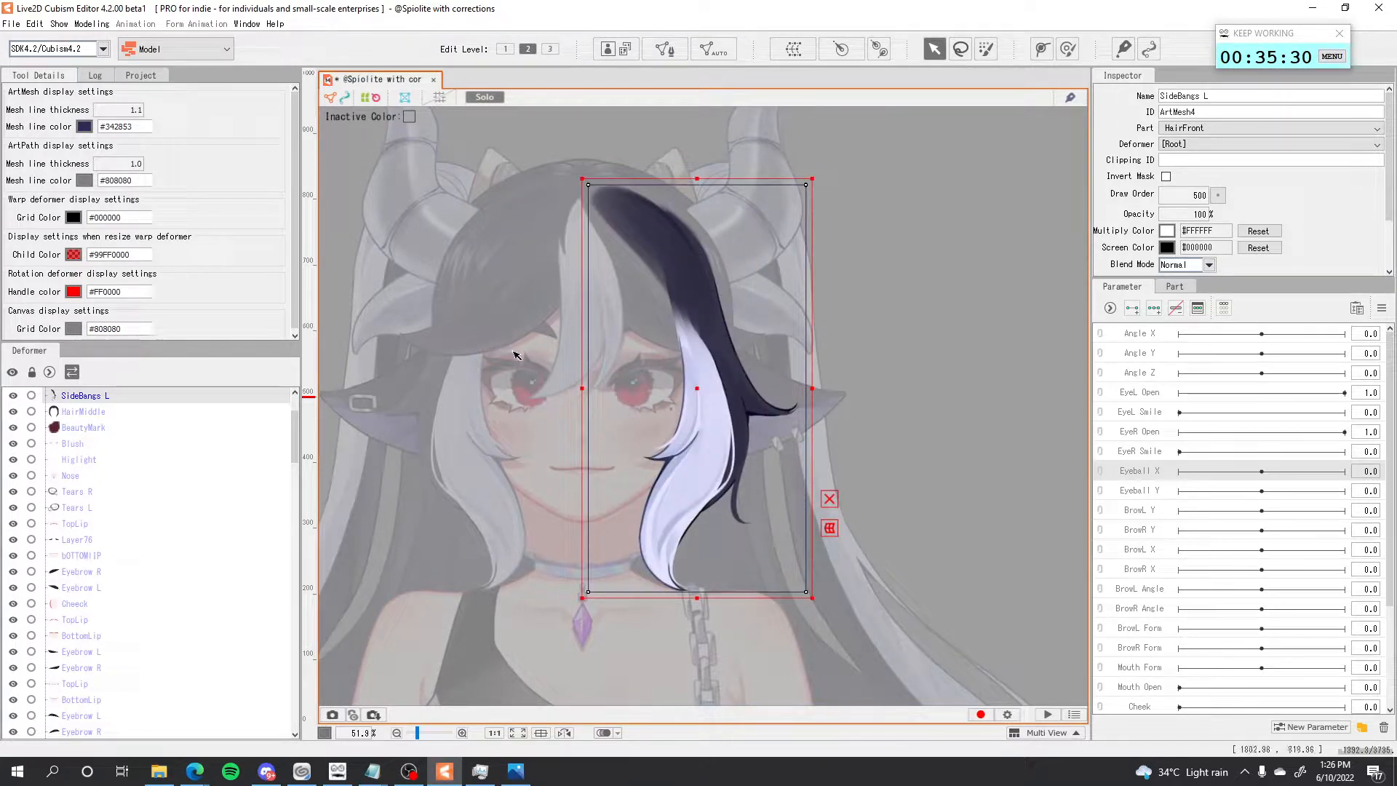
{"action": "left_click_drag", "start_coordinate": [662, 409], "coordinate": [685, 337]}
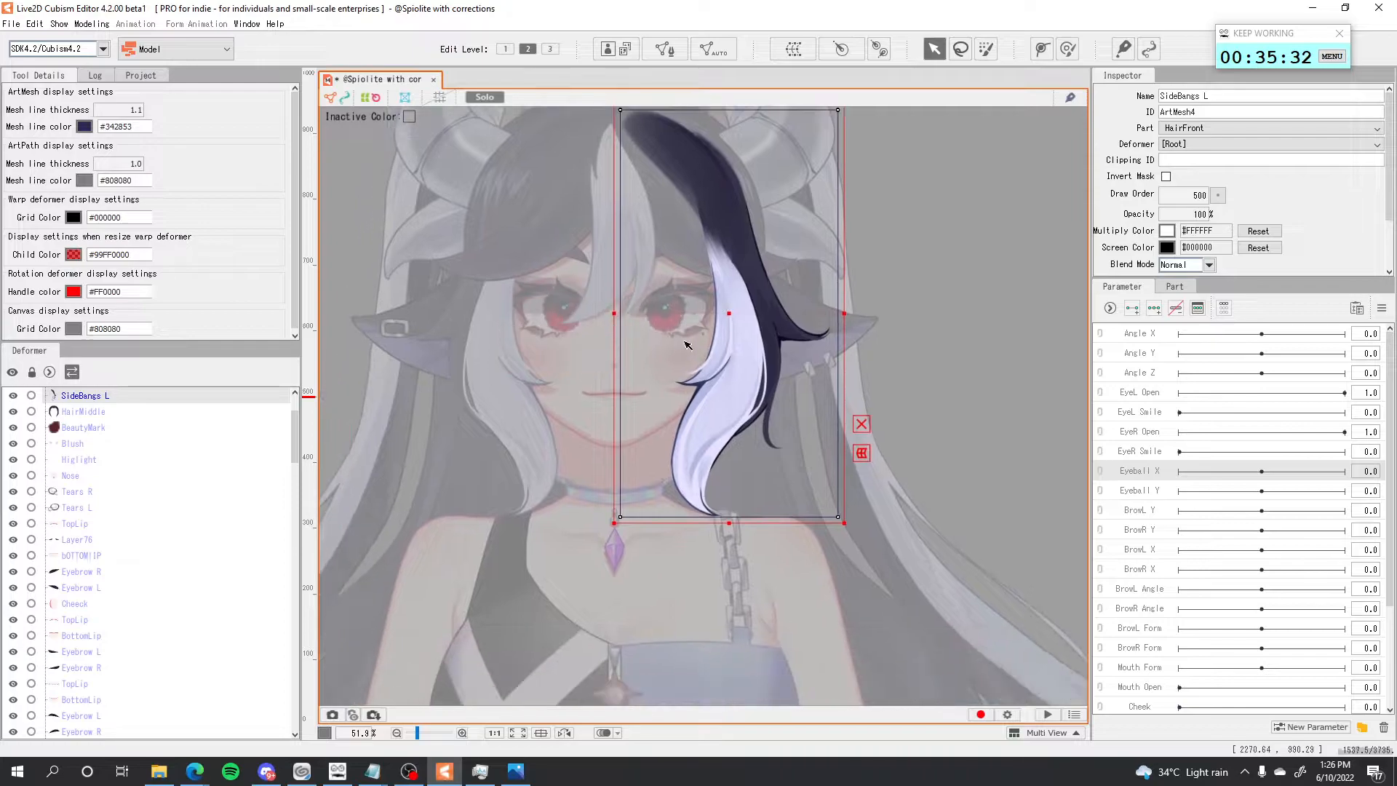
{"action": "left_click", "coordinate": [487, 99]}
{"action": "scroll", "coordinate": [571, 289], "scroll_direction": "down", "scroll_amount": 2}
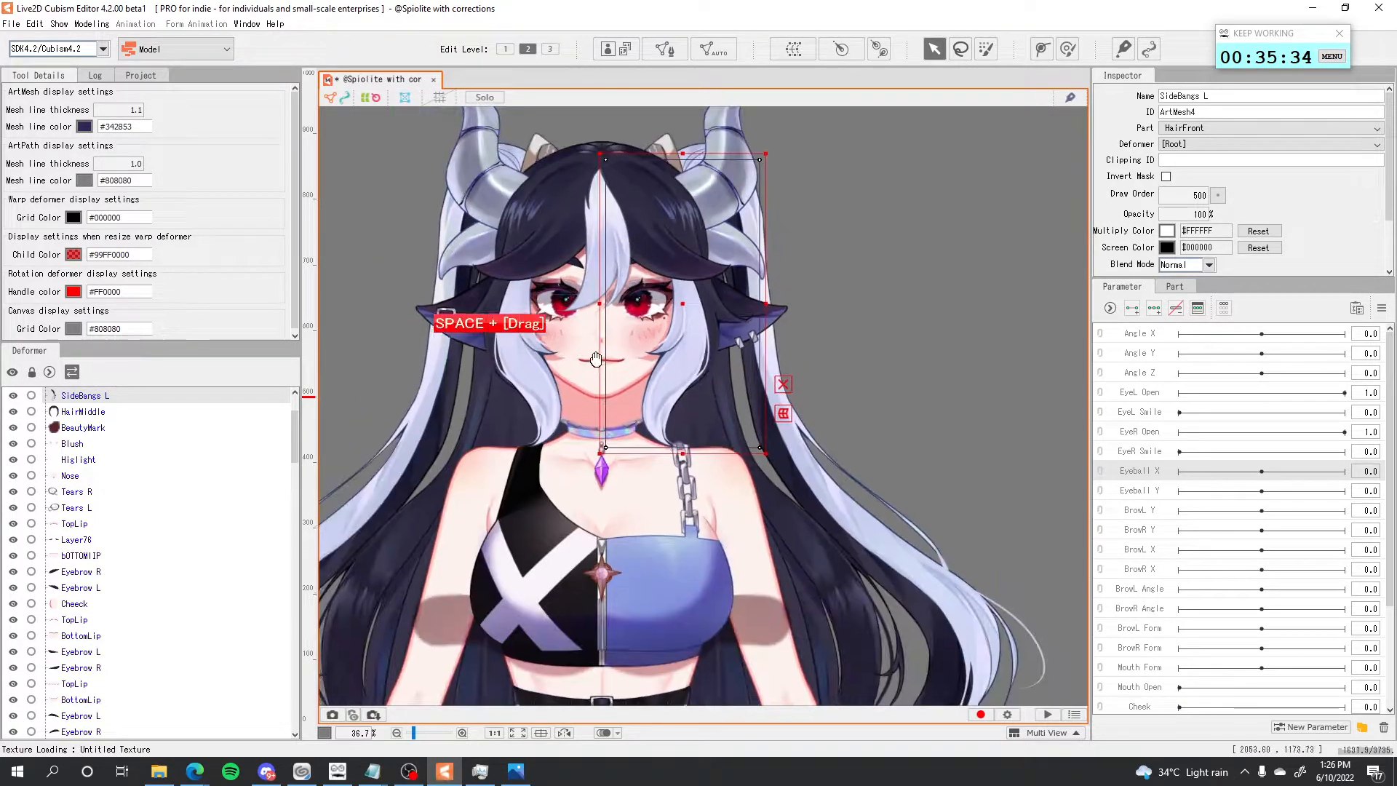
{"action": "left_click_drag", "start_coordinate": [590, 376], "coordinate": [599, 331]}
{"action": "scroll", "coordinate": [597, 337], "scroll_direction": "up", "scroll_amount": 2}
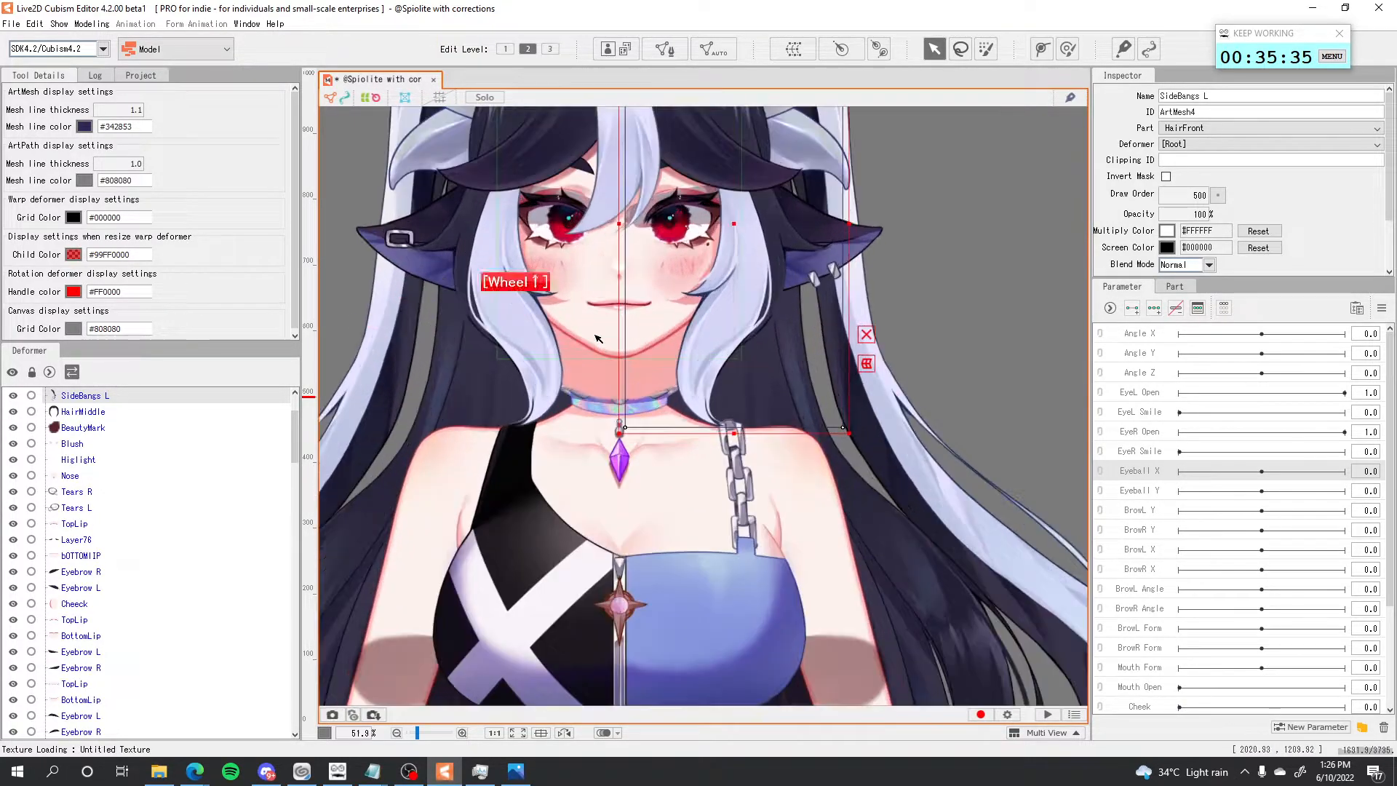
Isolate the Blush art mesh with Solo and generate its mesh automatically with the Standard preset.
{"action": "left_click", "coordinate": [526, 244]}
{"action": "left_click", "coordinate": [486, 98]}
{"action": "scroll", "coordinate": [601, 293], "scroll_direction": "up", "scroll_amount": 3}
{"action": "left_click_drag", "start_coordinate": [601, 293], "coordinate": [633, 334]}
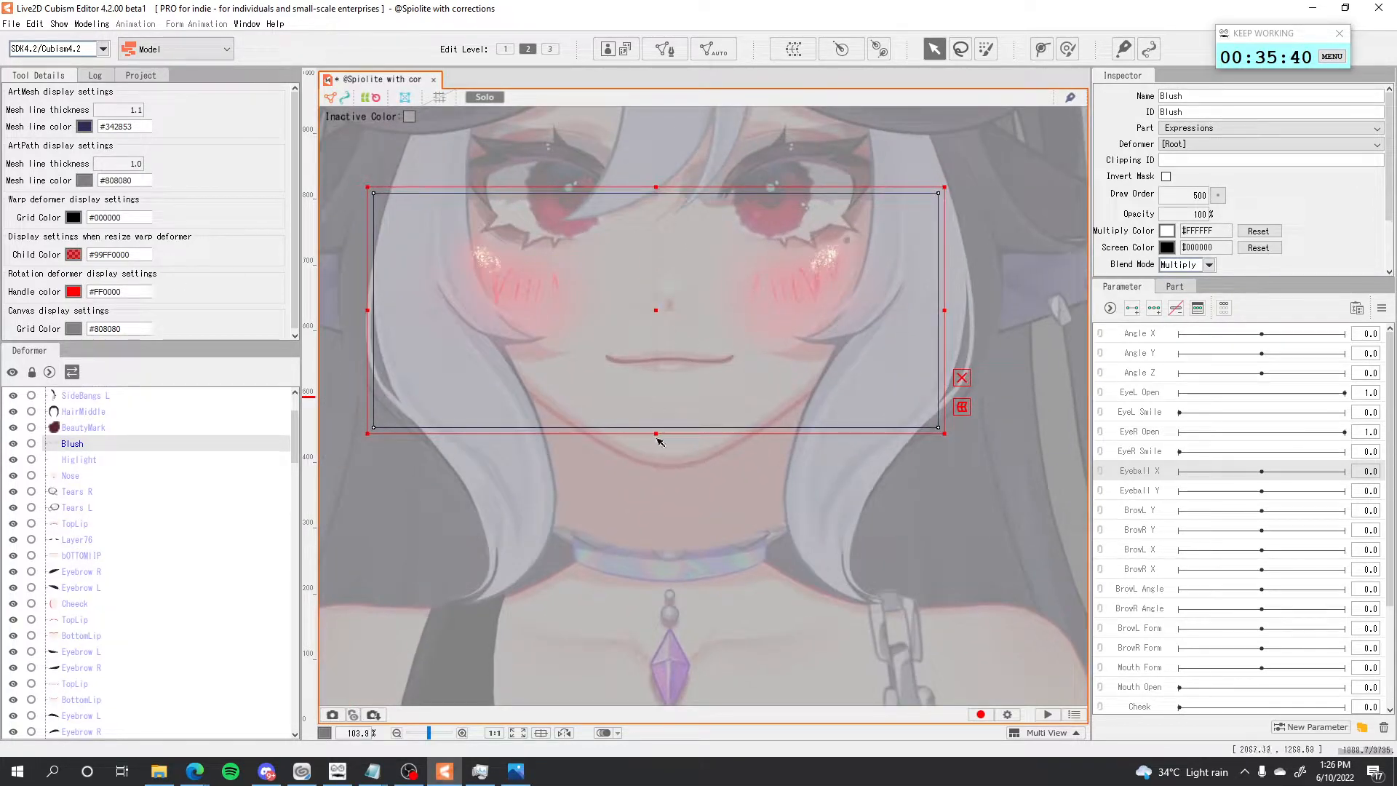
{"action": "key", "text": "ctrl+shift+a"}
{"action": "left_click", "coordinate": [665, 318]}
{"action": "left_click", "coordinate": [662, 332]}
{"action": "left_click", "coordinate": [649, 318]}
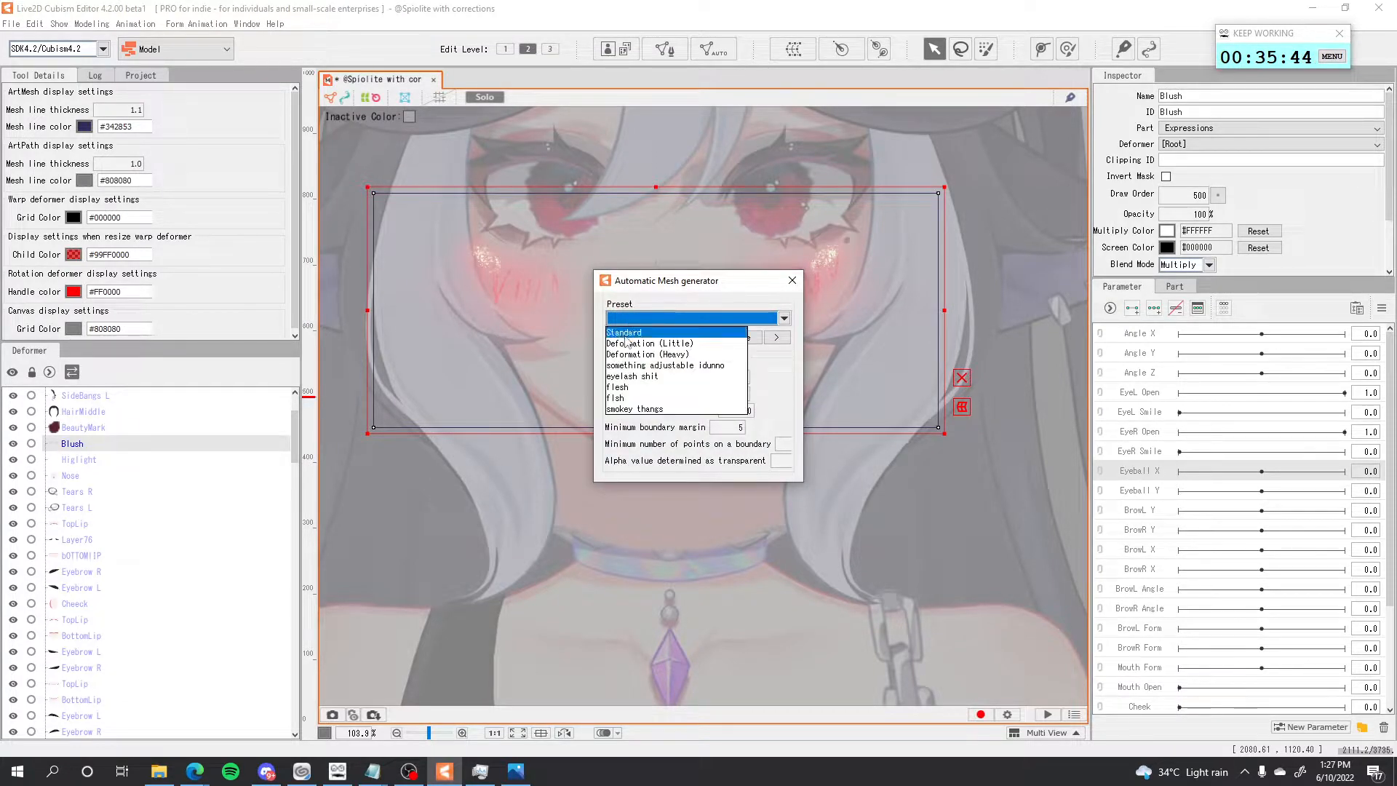
{"action": "left_click", "coordinate": [649, 331]}
{"action": "left_click", "coordinate": [792, 280]}
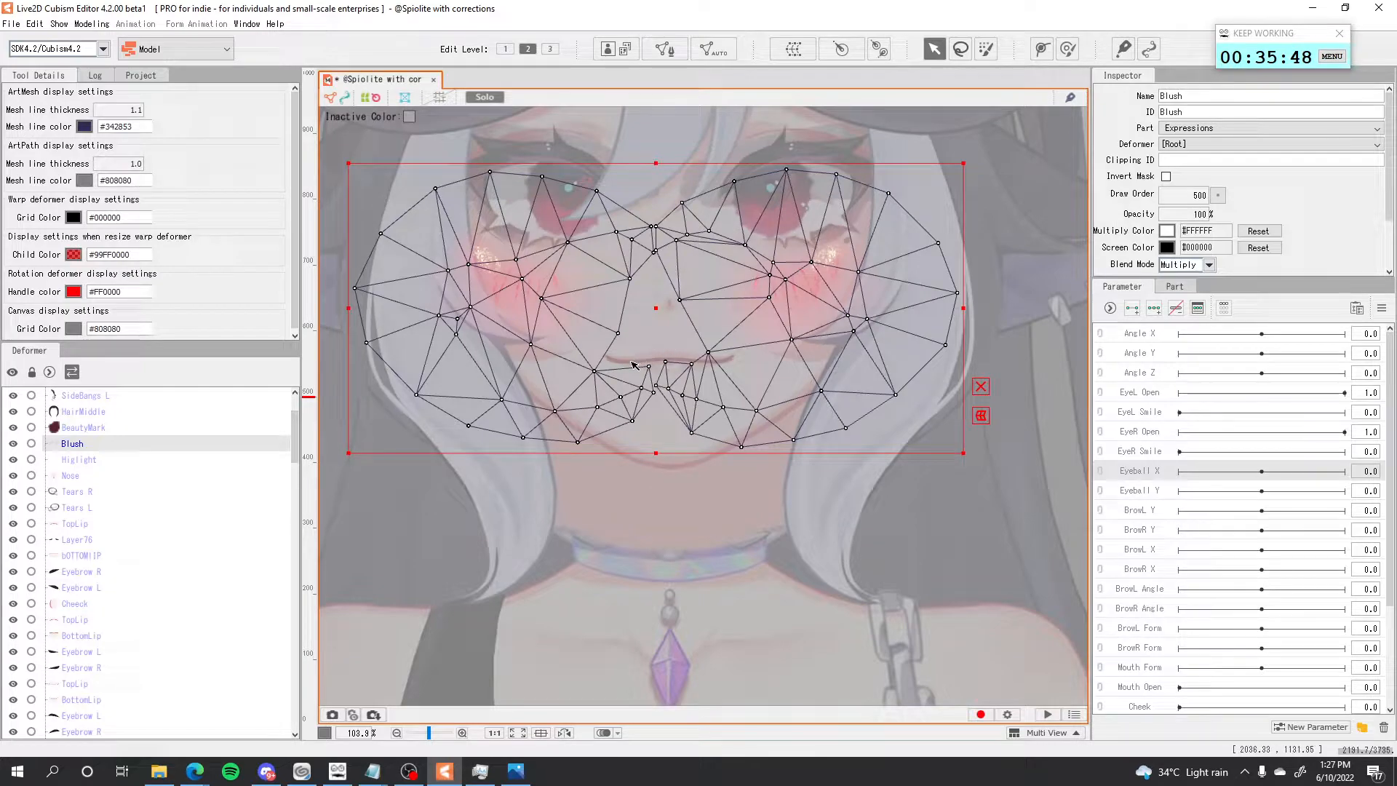
Duplicate the Blush art mesh and place the copy between BeautyMark and Blush in the Expressions part.
{"action": "left_click", "coordinate": [1174, 285]}
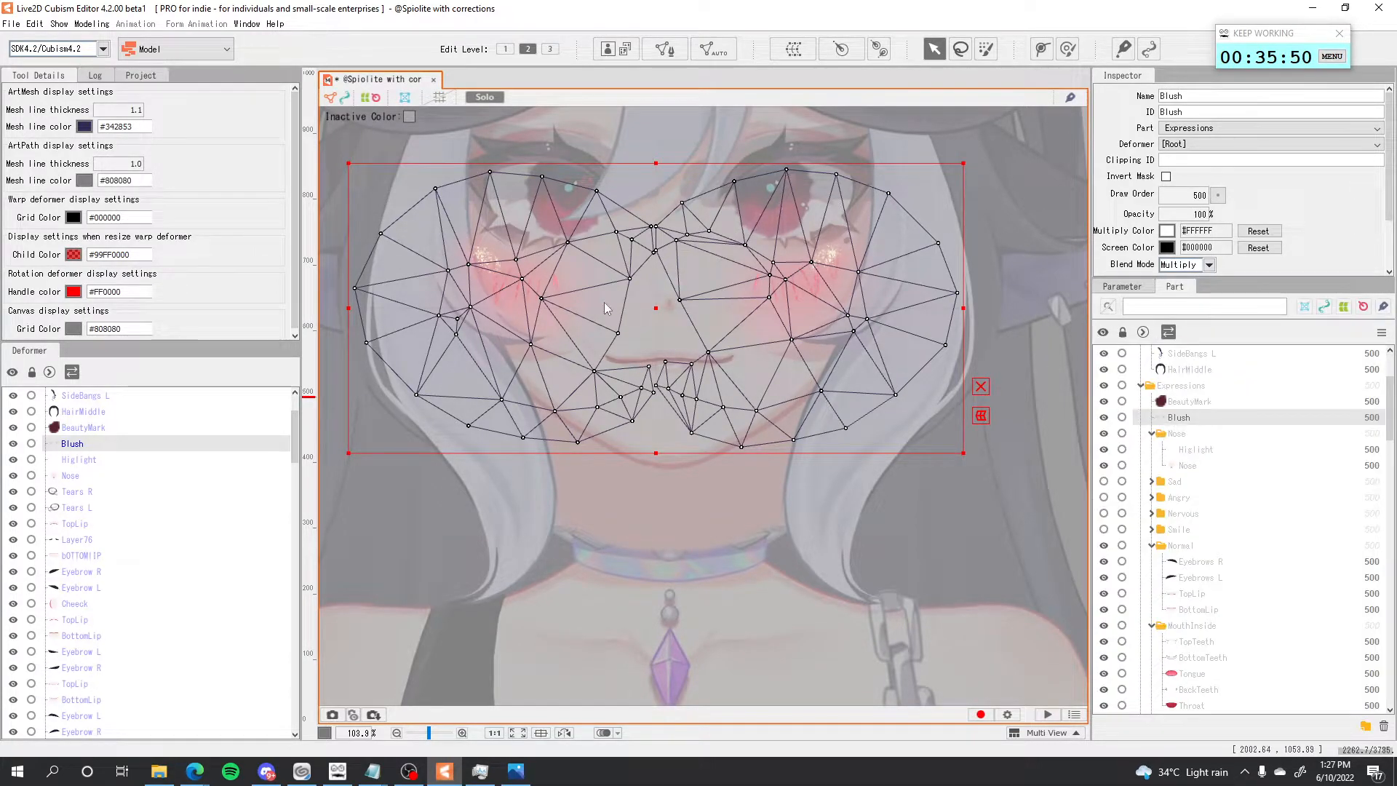
{"action": "key", "text": "ctrl+d"}
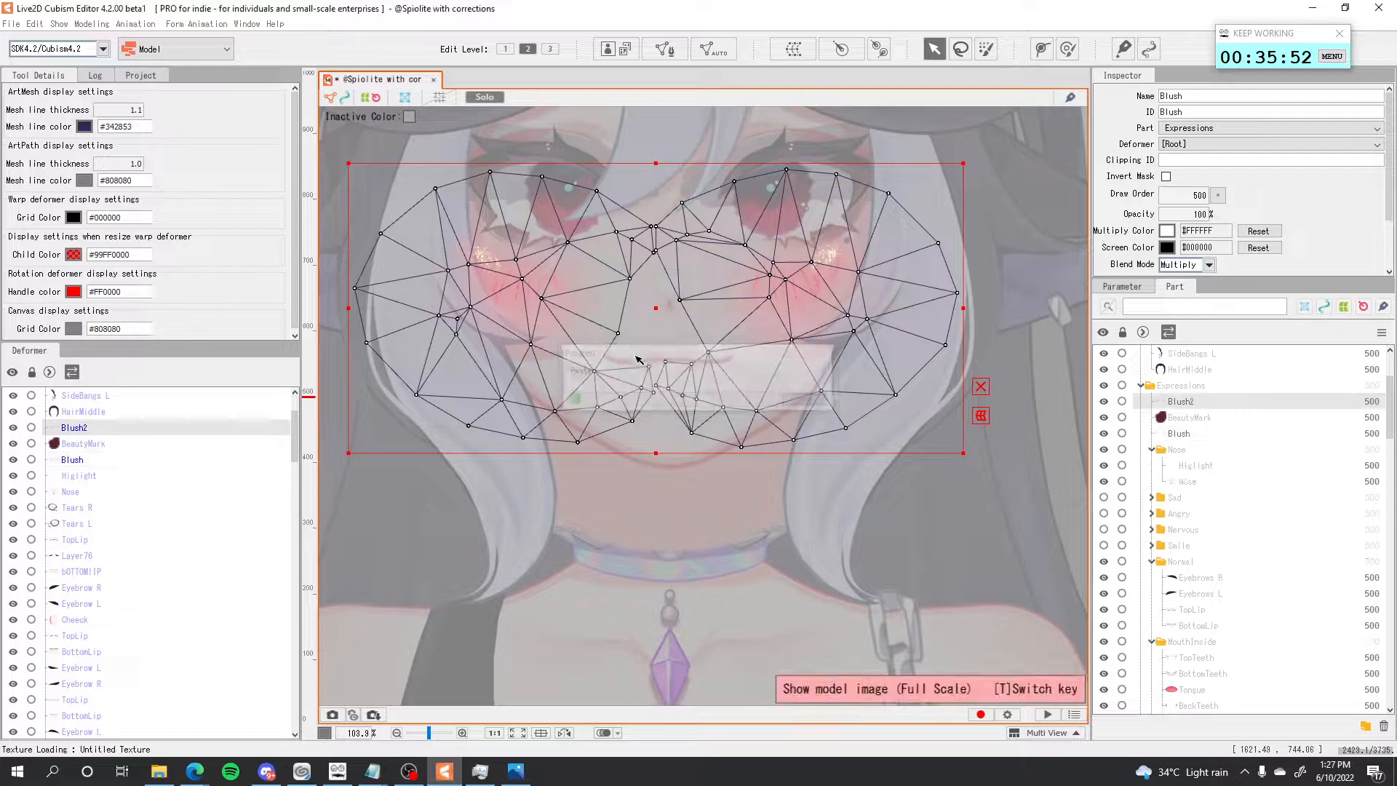
{"action": "left_click_drag", "start_coordinate": [1193, 403], "coordinate": [1191, 433]}
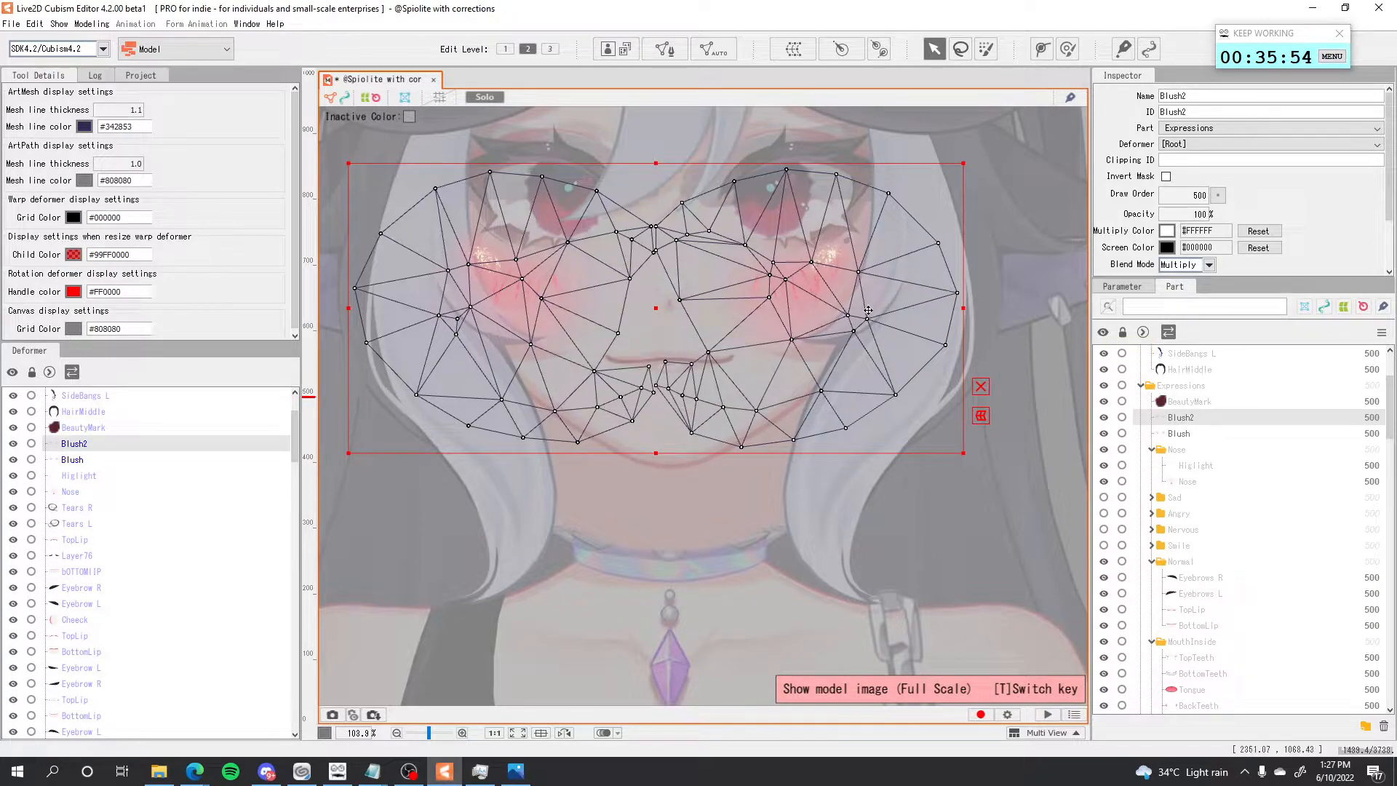
Delete the mesh points around the right-hand cheek from Blush2 and apply the mesh edit.
{"action": "key", "text": "ctrl+e"}
{"action": "mouse_move", "coordinate": [991, 243]}
{"action": "left_mouse_down"}
{"action": "mouse_move", "coordinate": [665, 192]}
{"action": "mouse_move", "coordinate": [651, 240]}
{"action": "mouse_move", "coordinate": [668, 391]}
{"action": "mouse_move", "coordinate": [1006, 462]}
{"action": "left_mouse_up"}
{"action": "key", "text": "Delete"}
{"action": "left_click", "coordinate": [468, 101]}
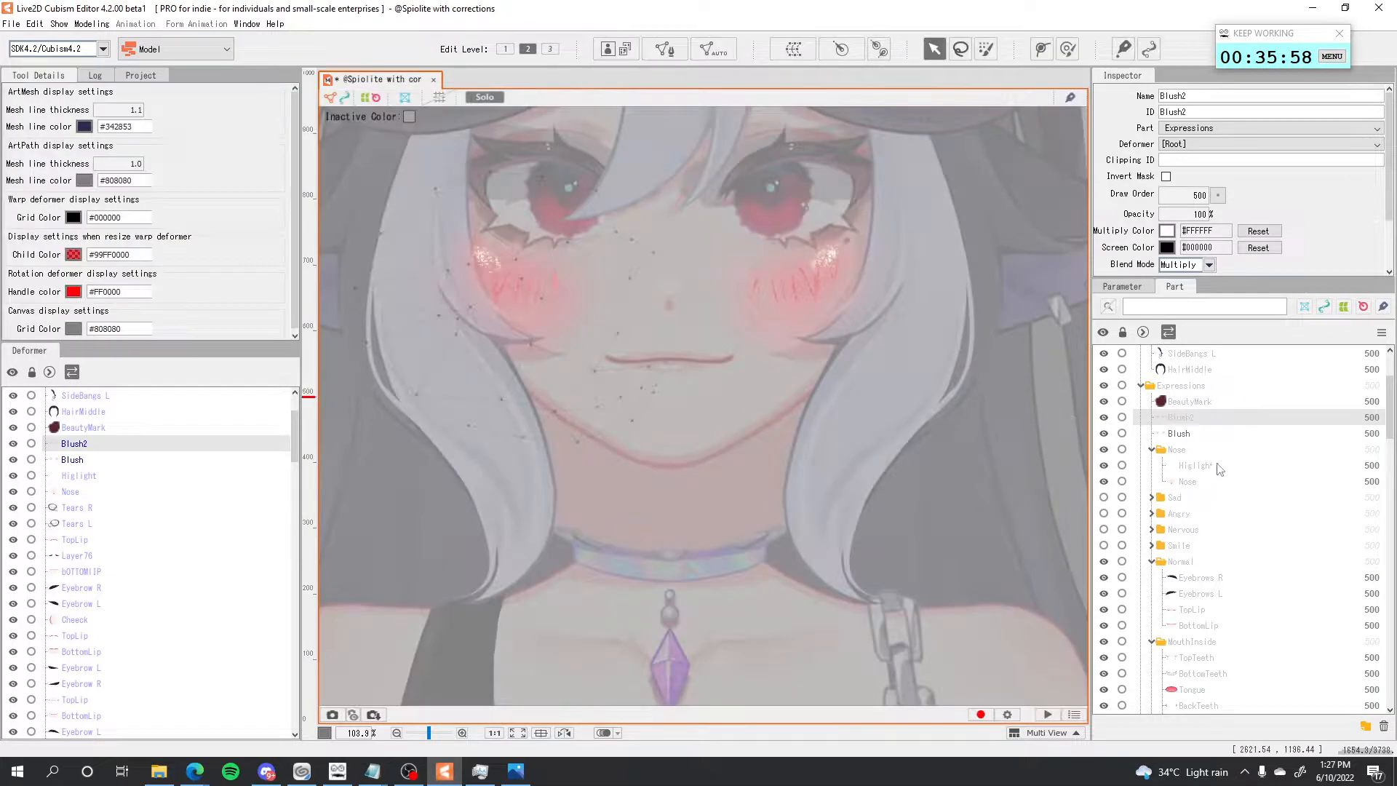
Delete the mesh points around the left-hand cheek from the original Blush and apply the mesh edit.
{"action": "left_click", "coordinate": [1191, 439]}
{"action": "key", "text": "ctrl+e"}
{"action": "mouse_move", "coordinate": [546, 108]}
{"action": "left_mouse_down"}
{"action": "mouse_move", "coordinate": [327, 200]}
{"action": "mouse_move", "coordinate": [691, 480]}
{"action": "mouse_move", "coordinate": [677, 197]}
{"action": "left_mouse_up"}
{"action": "key", "text": "Delete"}
{"action": "left_click", "coordinate": [468, 101]}
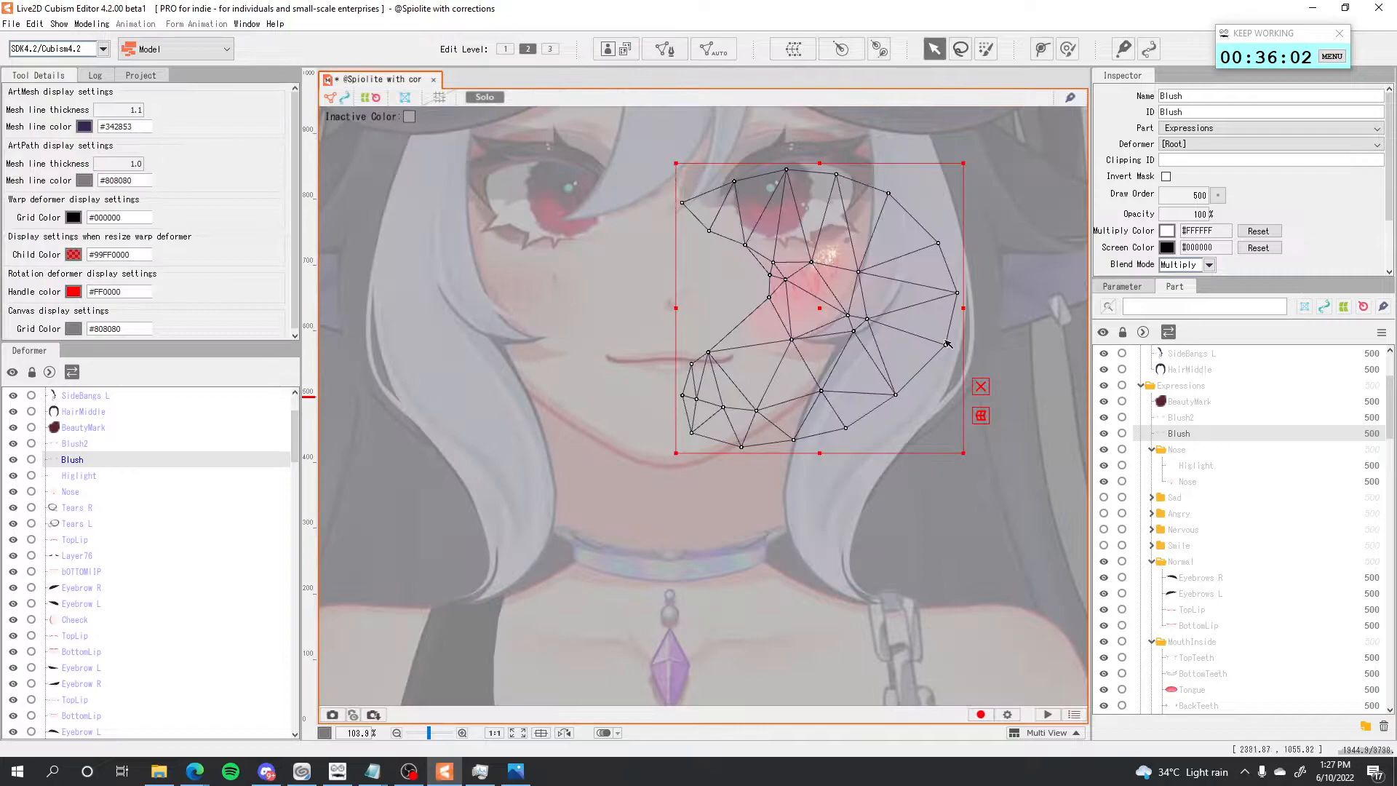
Compare the separated cheek meshes by selecting Blush2 and Blush individually and together.
{"action": "left_click", "coordinate": [1166, 418]}
{"action": "left_click", "coordinate": [1173, 432]}
{"action": "left_click", "coordinate": [1166, 417]}
{"action": "left_click", "coordinate": [1173, 433], "text": "ctrl"}
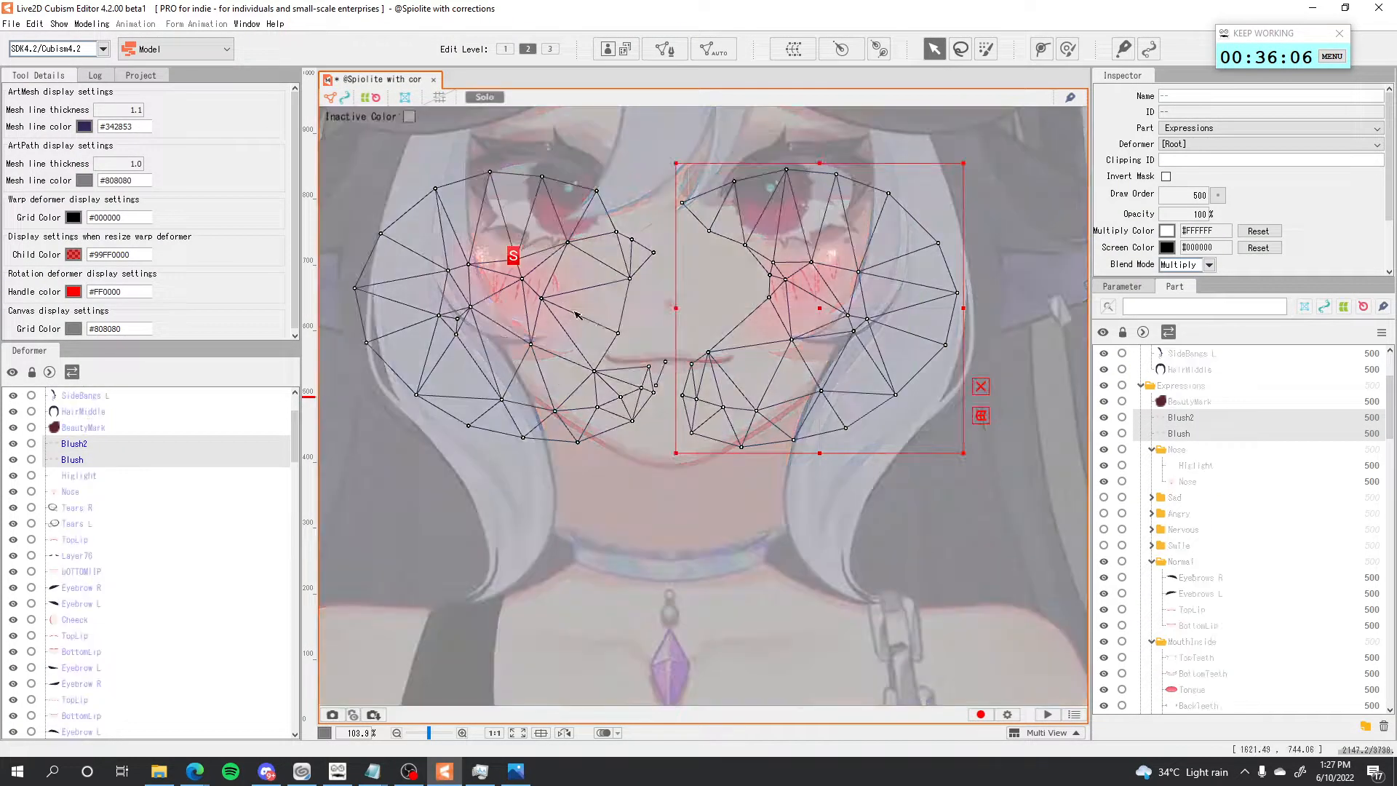
{"action": "left_click", "coordinate": [1191, 422]}
{"action": "left_click", "coordinate": [1187, 434]}
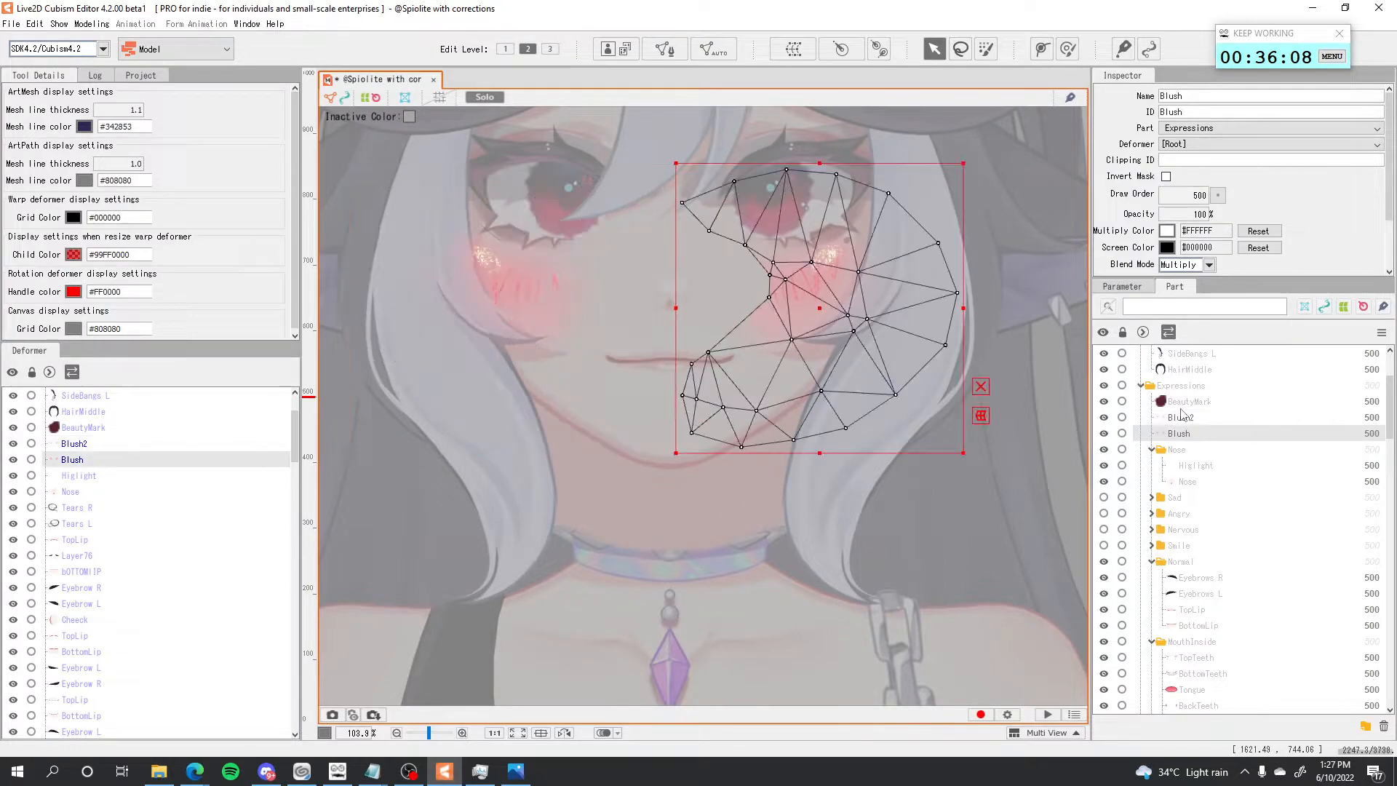
{"action": "left_click", "coordinate": [1182, 403]}
{"action": "left_click", "coordinate": [1177, 436]}
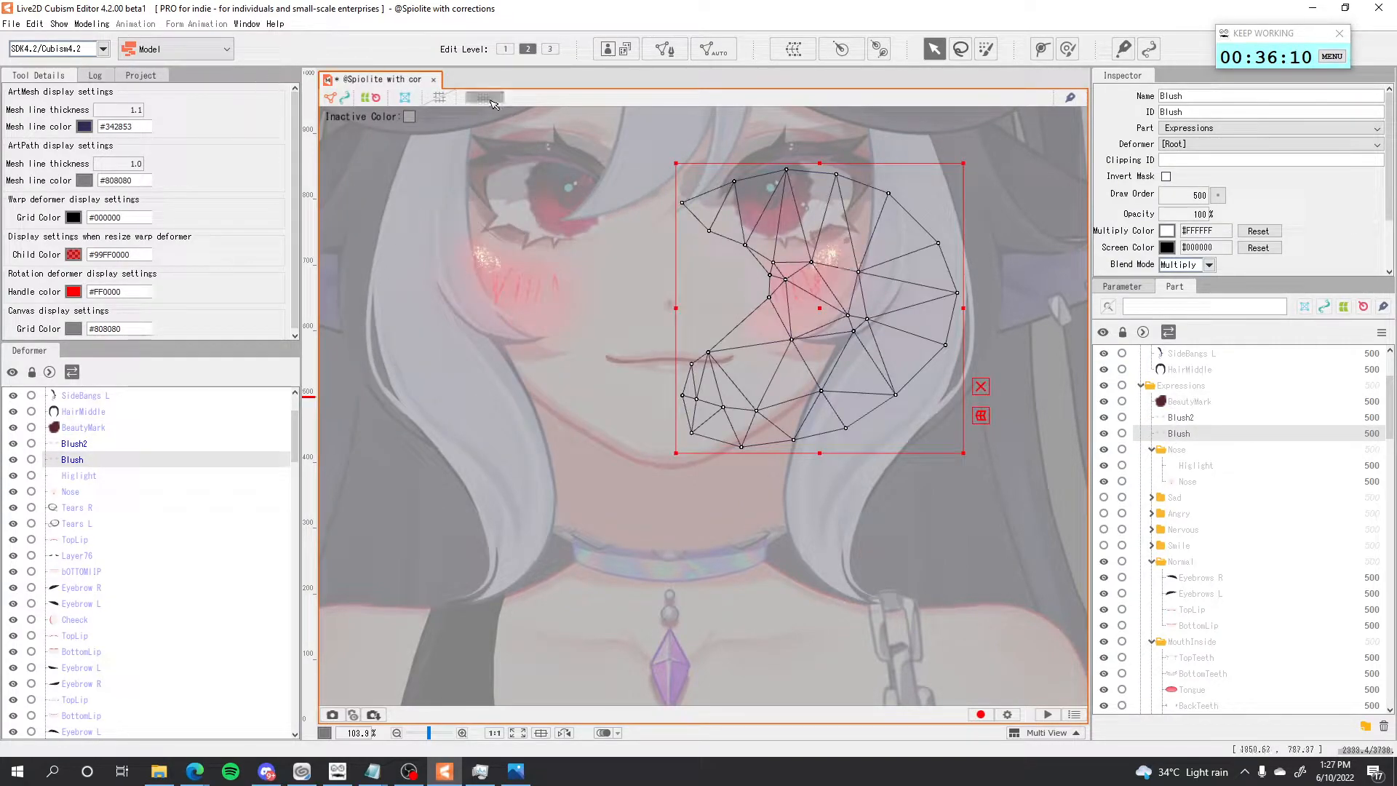
Turn off the Solo display and undo the splitting and duplication of the blush.
{"action": "scroll", "coordinate": [560, 240], "scroll_direction": "down", "scroll_amount": 2}
{"action": "key", "text": "ctrl+z"}
{"action": "key", "text": "ctrl+z"}
{"action": "key", "text": "ctrl+z"}
{"action": "key", "text": "ctrl+z"}
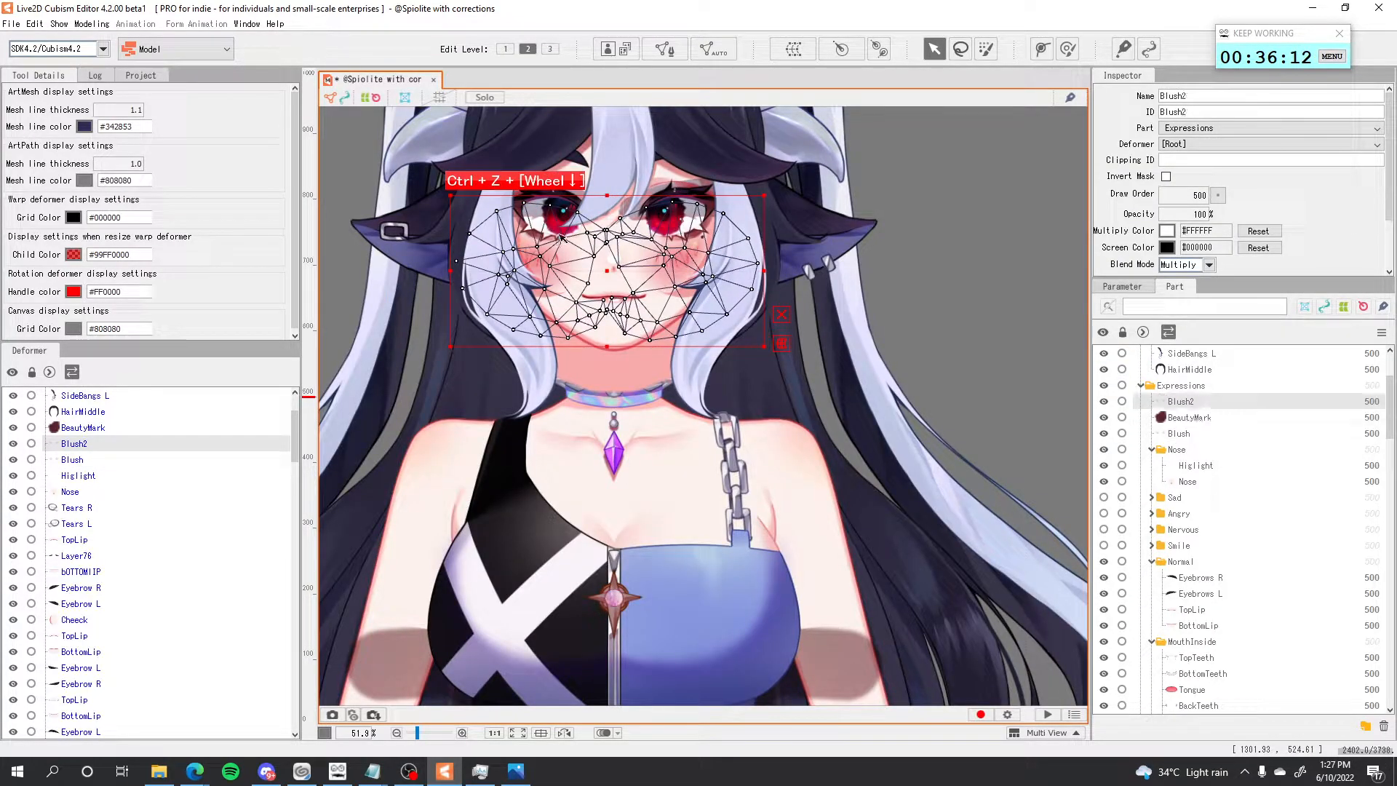
Select SideBangs L and review its outlined mesh reference in Screenshot_40.png in Photos.
{"action": "left_click", "coordinate": [806, 235]}
{"action": "left_click_drag", "start_coordinate": [860, 239], "coordinate": [836, 395]}
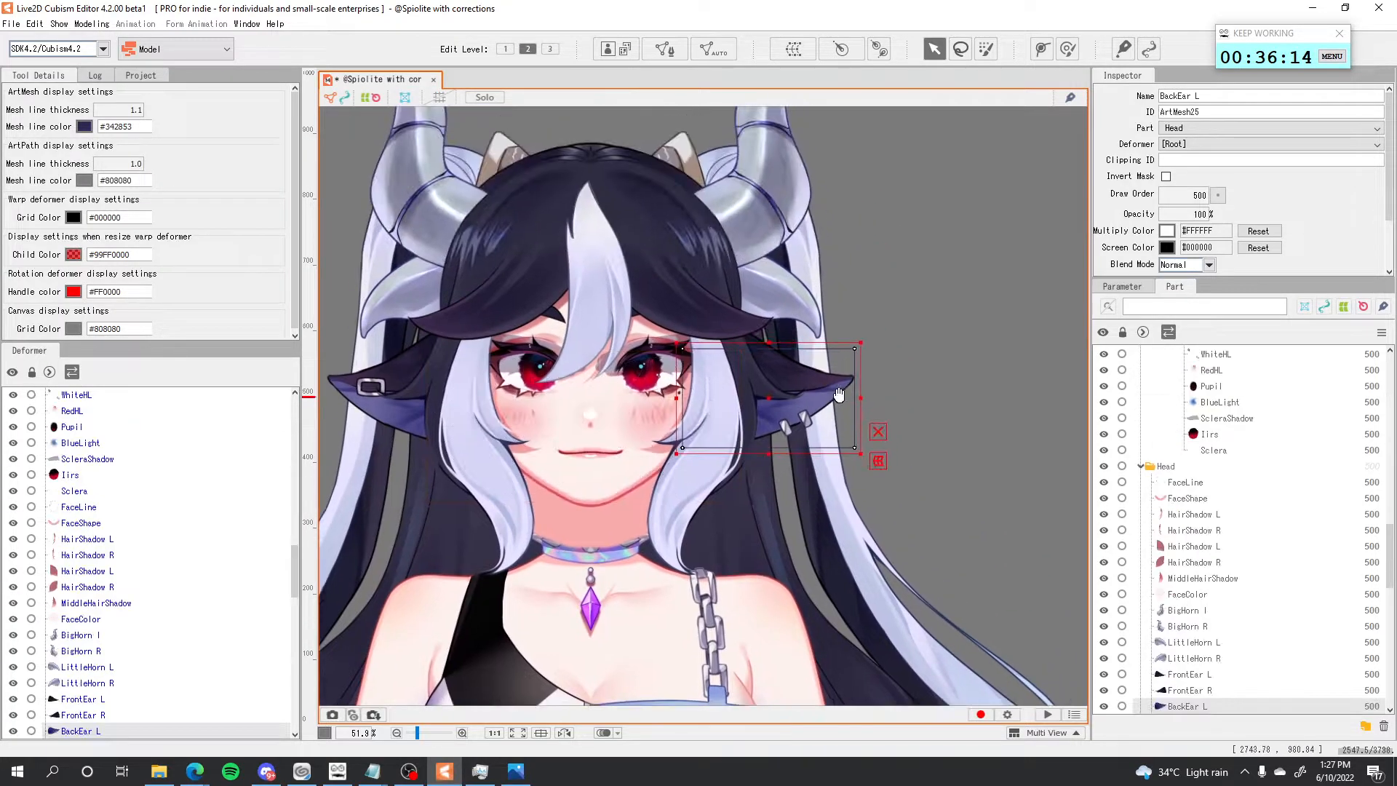
{"action": "scroll", "coordinate": [708, 387], "scroll_direction": "up", "scroll_amount": 1}
{"action": "left_click_drag", "start_coordinate": [709, 417], "coordinate": [642, 348]}
{"action": "left_click", "coordinate": [629, 473]}
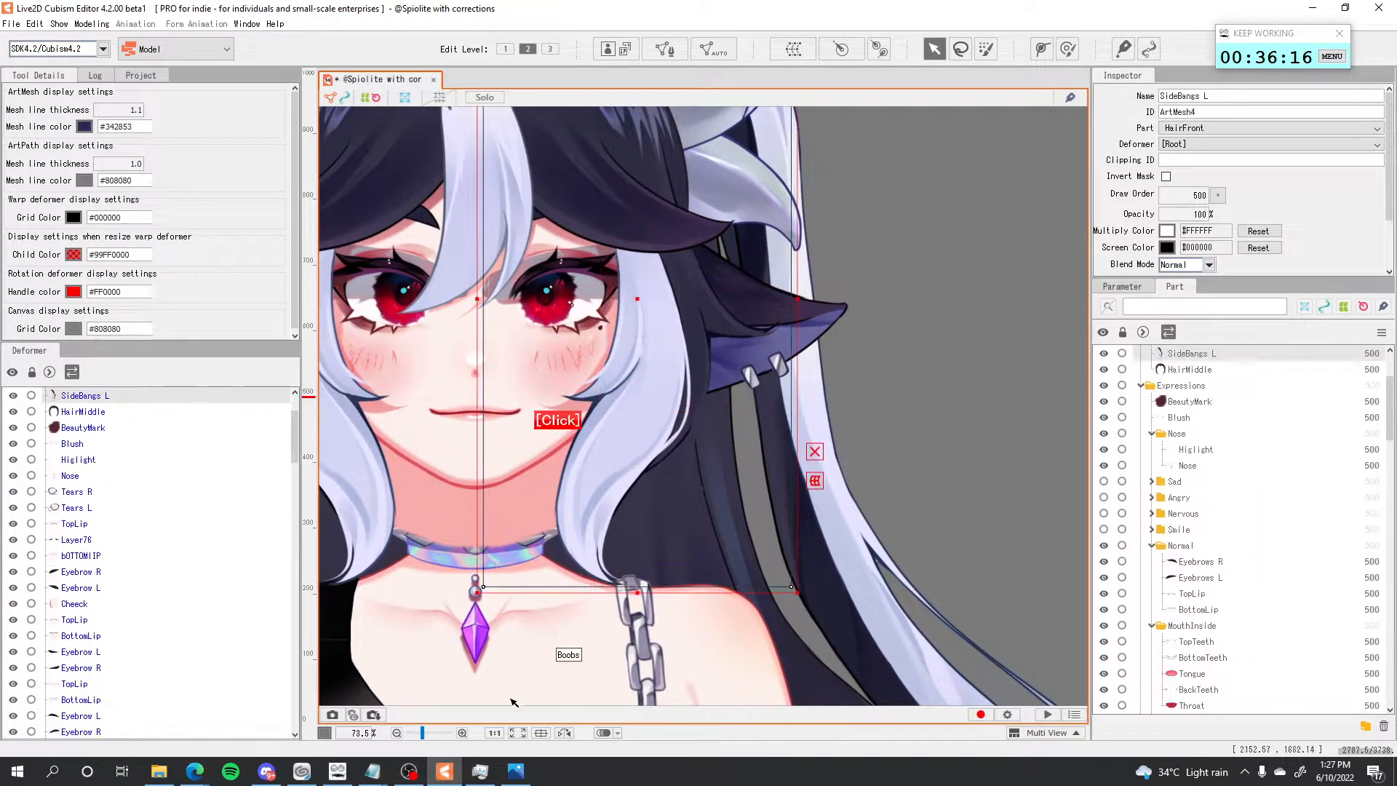
{"action": "left_click", "coordinate": [516, 771]}
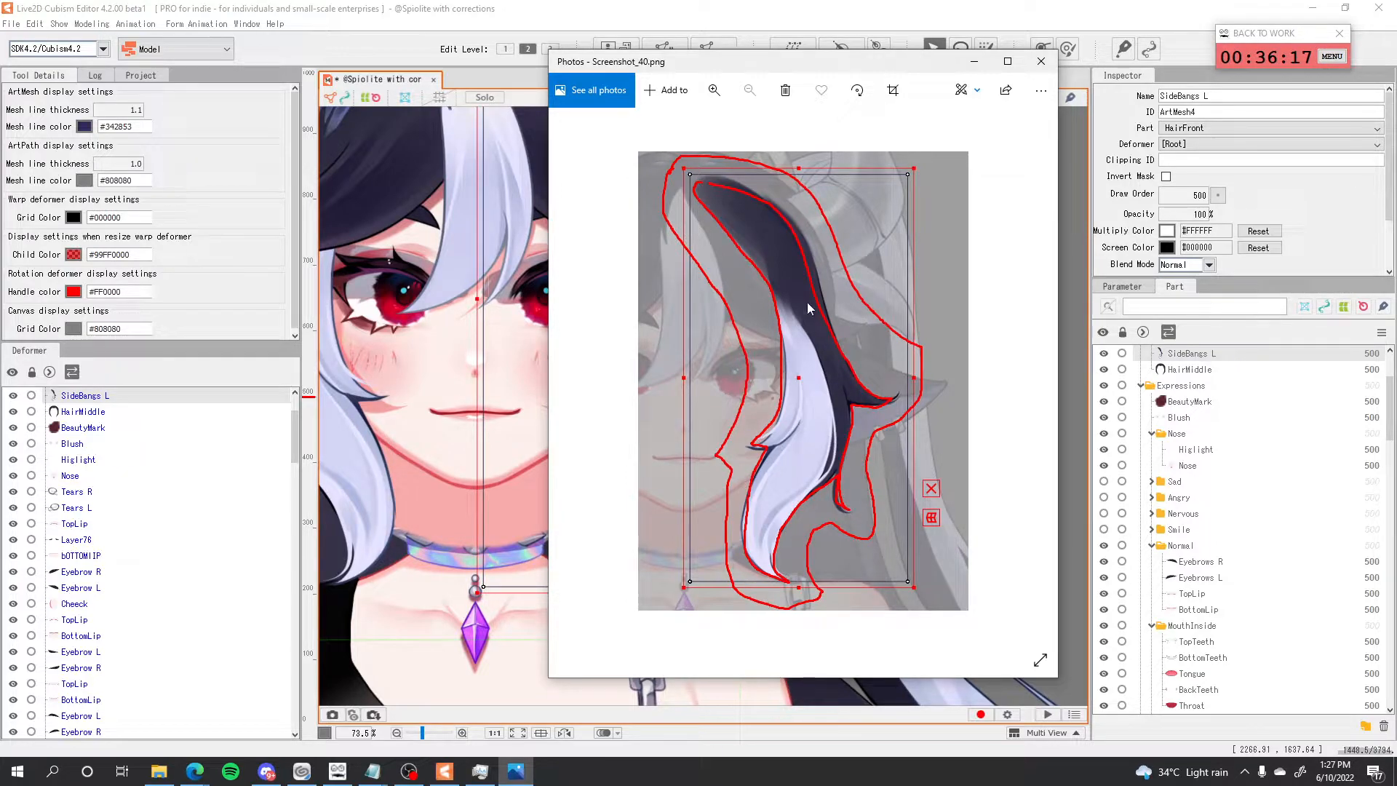
{"action": "left_click", "coordinate": [465, 299]}
Clear the art mesh selection and view the whole character.
{"action": "scroll", "coordinate": [463, 298], "scroll_direction": "down", "scroll_amount": 1}
{"action": "left_click_drag", "start_coordinate": [725, 305], "coordinate": [761, 332]}
{"action": "left_click_drag", "start_coordinate": [786, 476], "coordinate": [820, 383]}
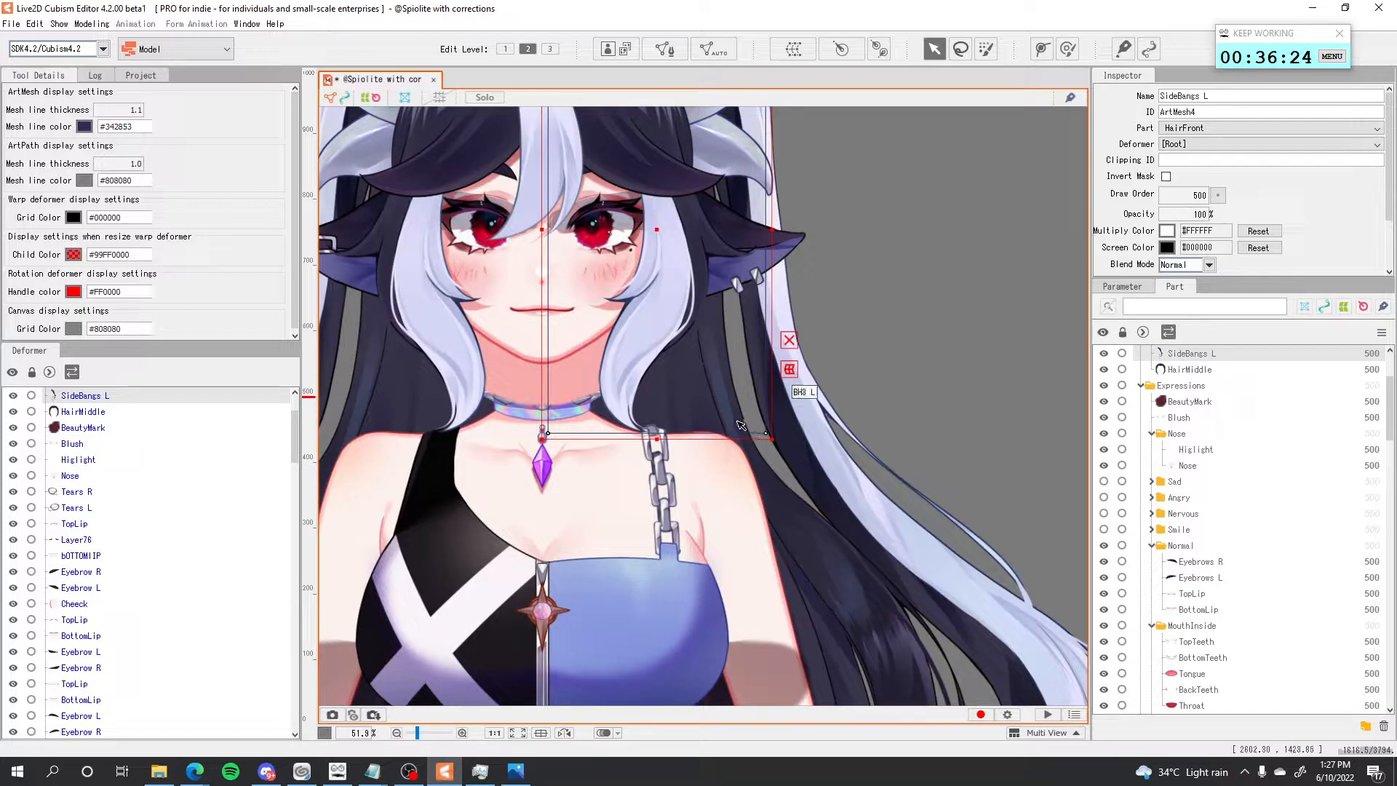
{"action": "scroll", "coordinate": [804, 431], "scroll_direction": "down", "scroll_amount": 2}
{"action": "scroll", "coordinate": [851, 396], "scroll_direction": "down", "scroll_amount": 1}
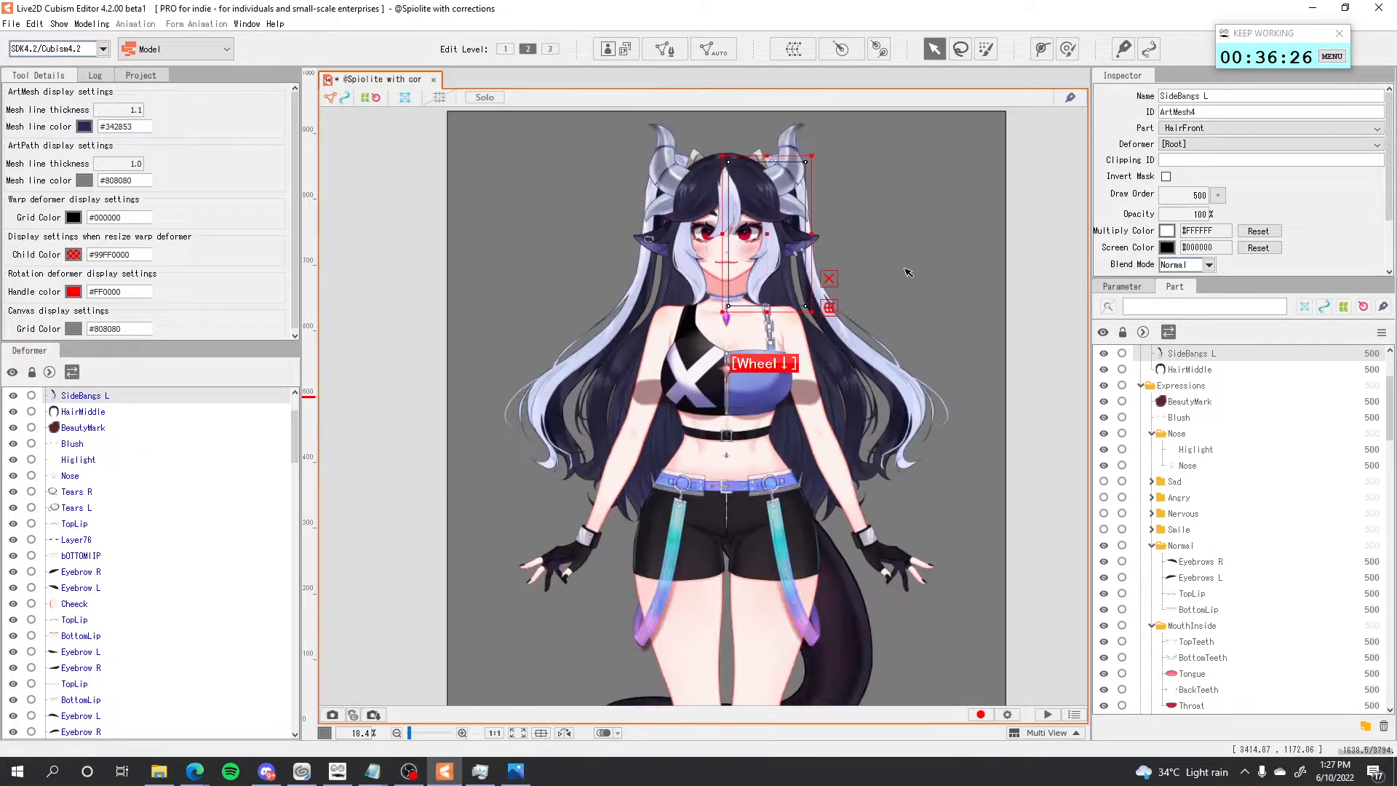
{"action": "left_click", "coordinate": [924, 251]}
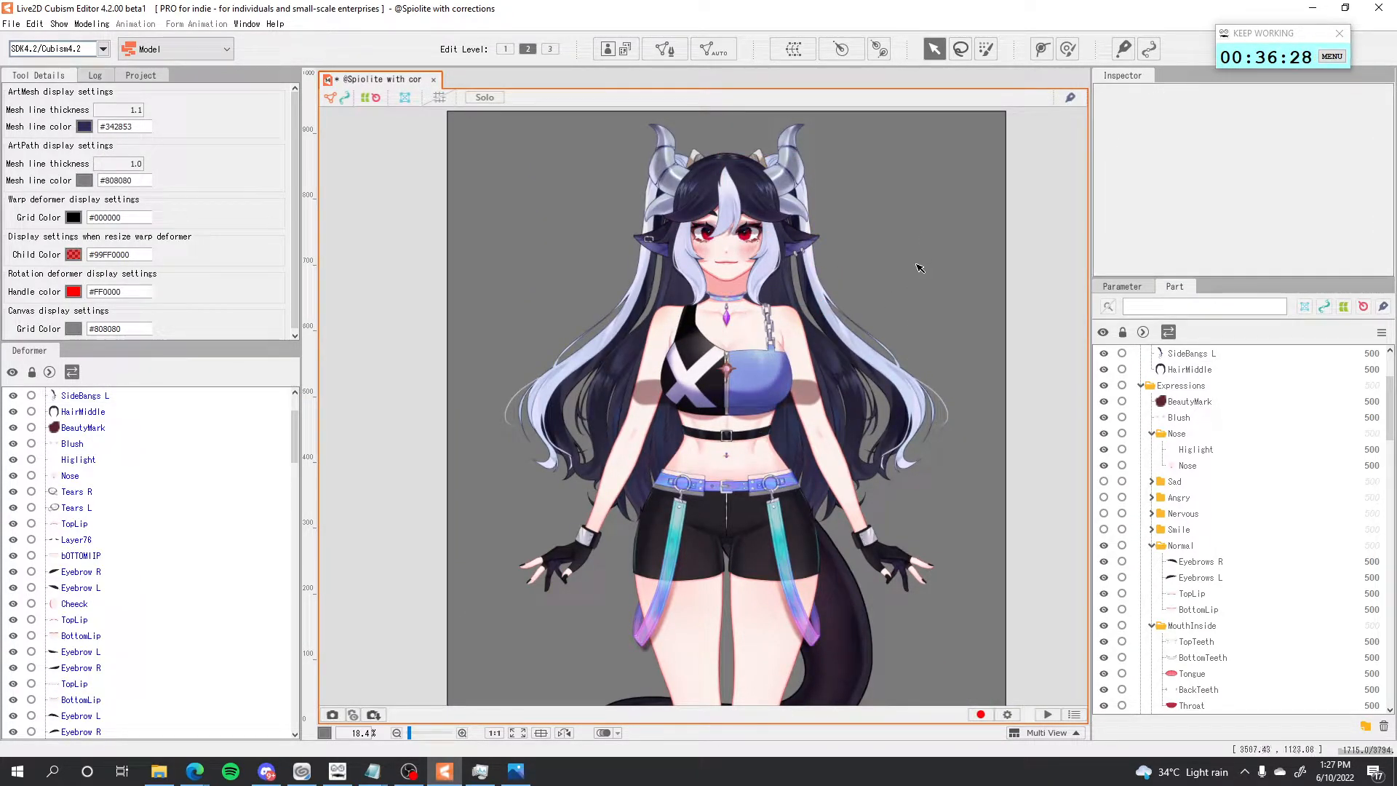
Select all art meshes on the character, generate their meshes automatically with the Standard preset, and clear the selection.
{"action": "key", "text": "ctrl+a"}
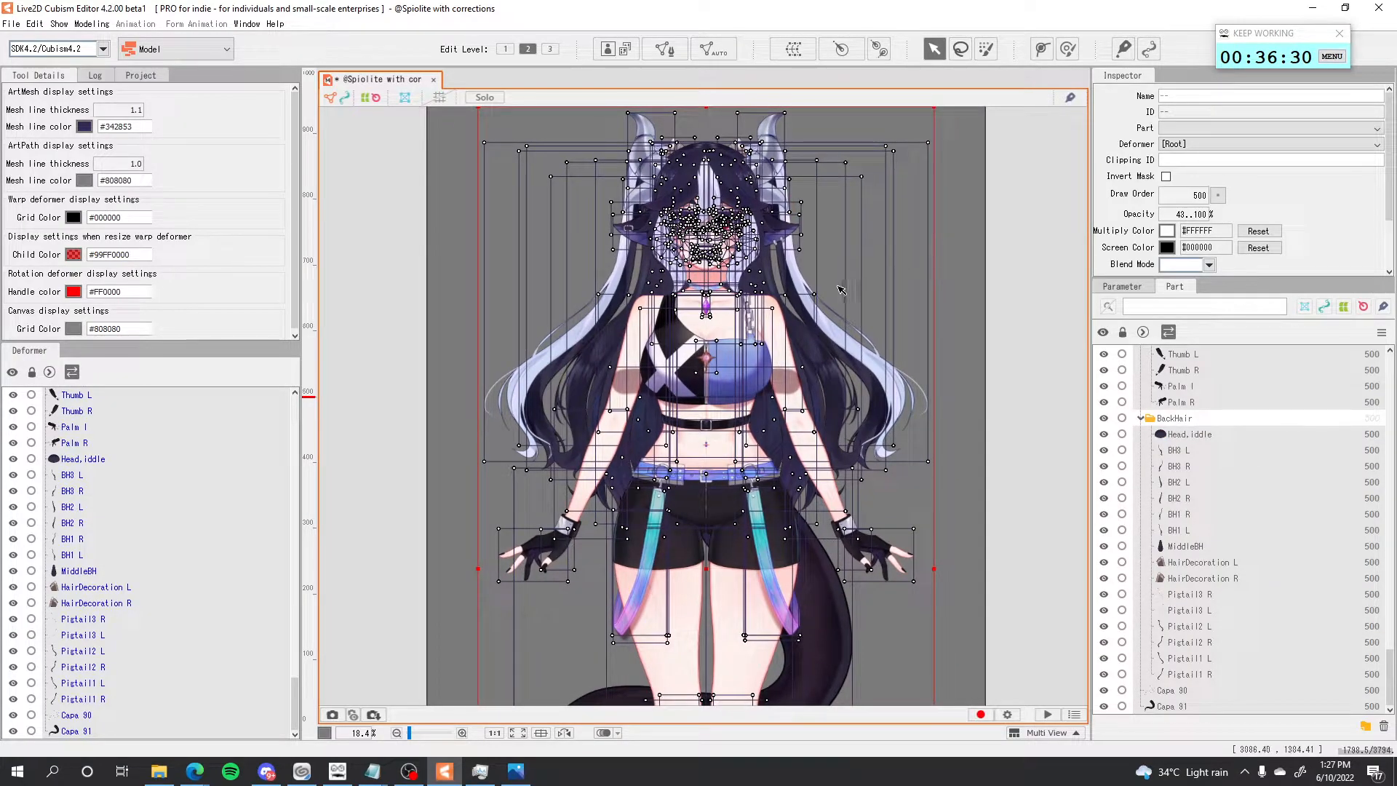
{"action": "key", "text": "ctrl+shift+a"}
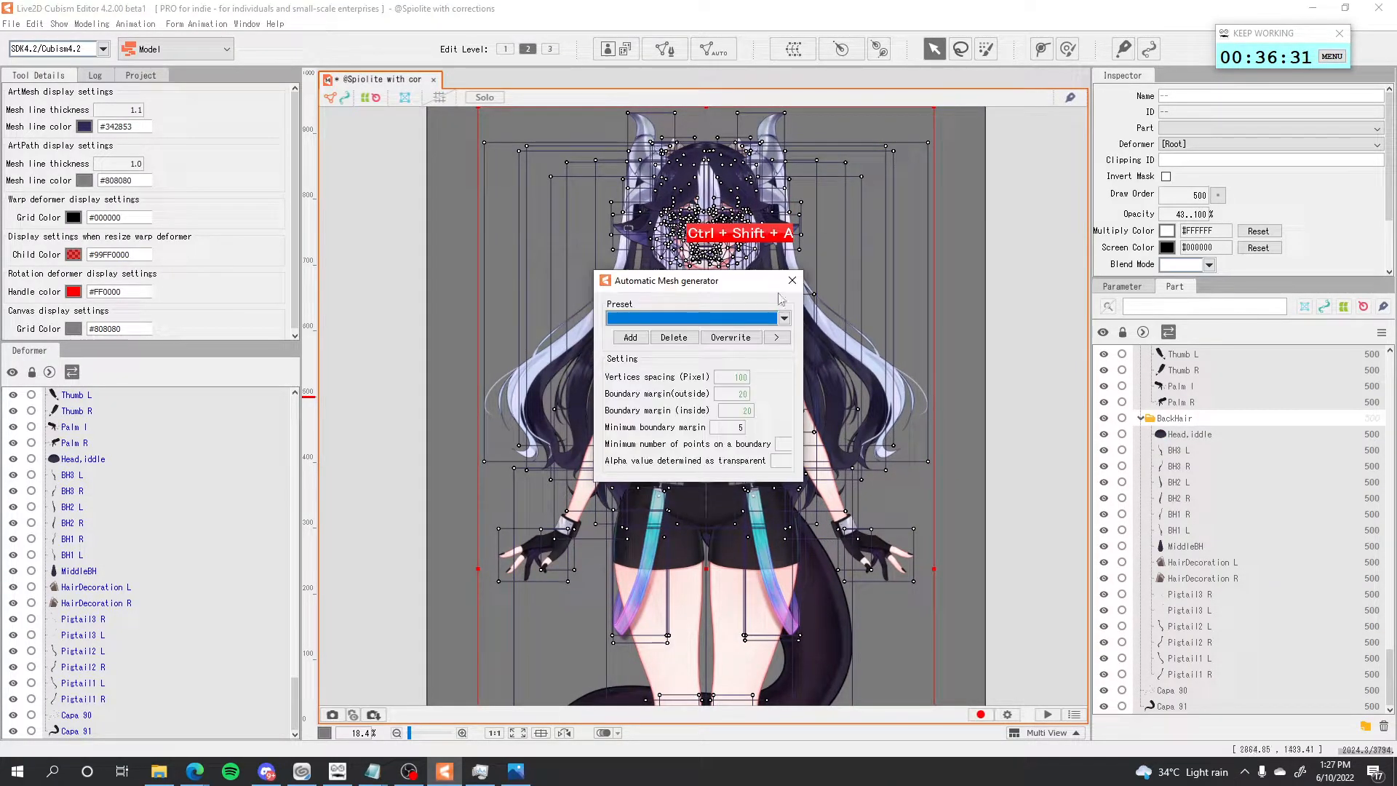
{"action": "left_click", "coordinate": [639, 318]}
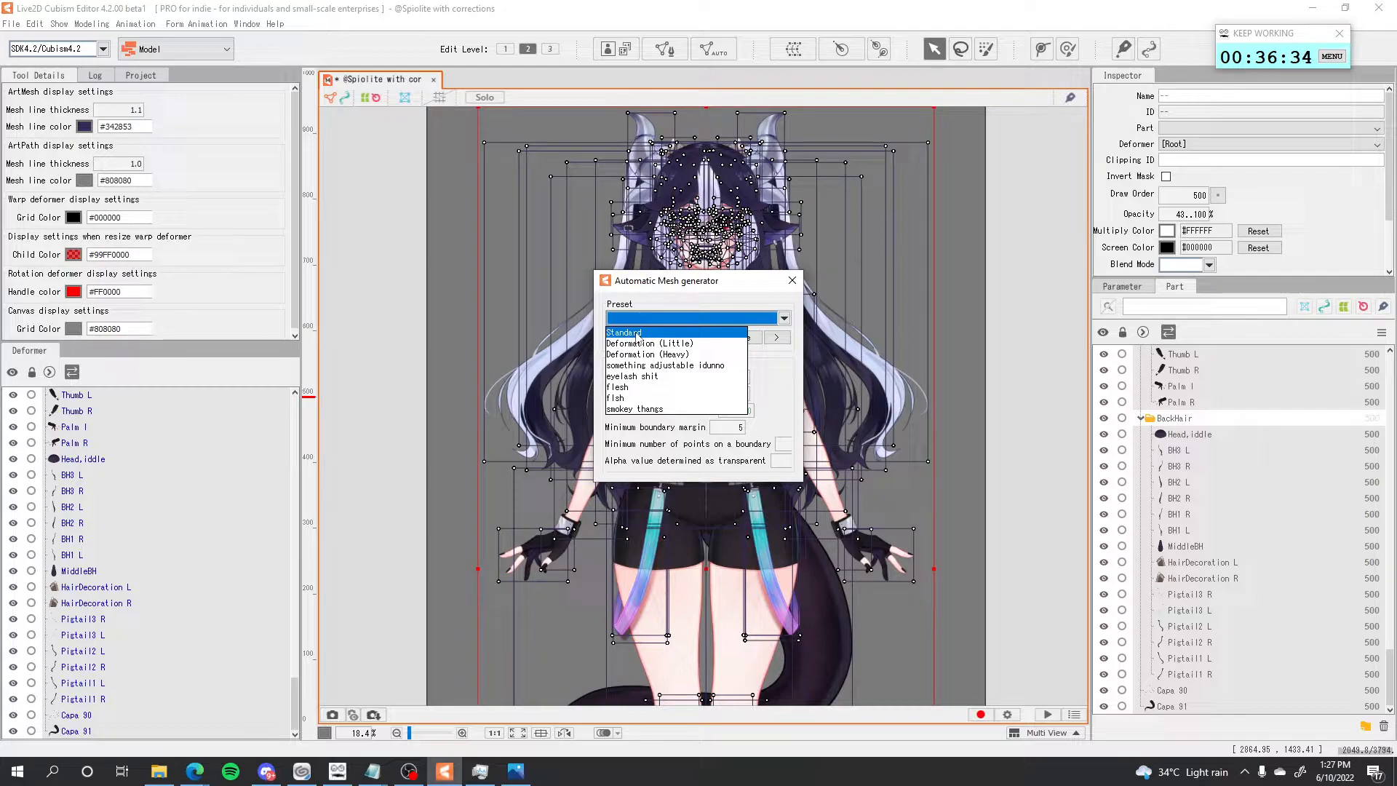
{"action": "left_click", "coordinate": [637, 335]}
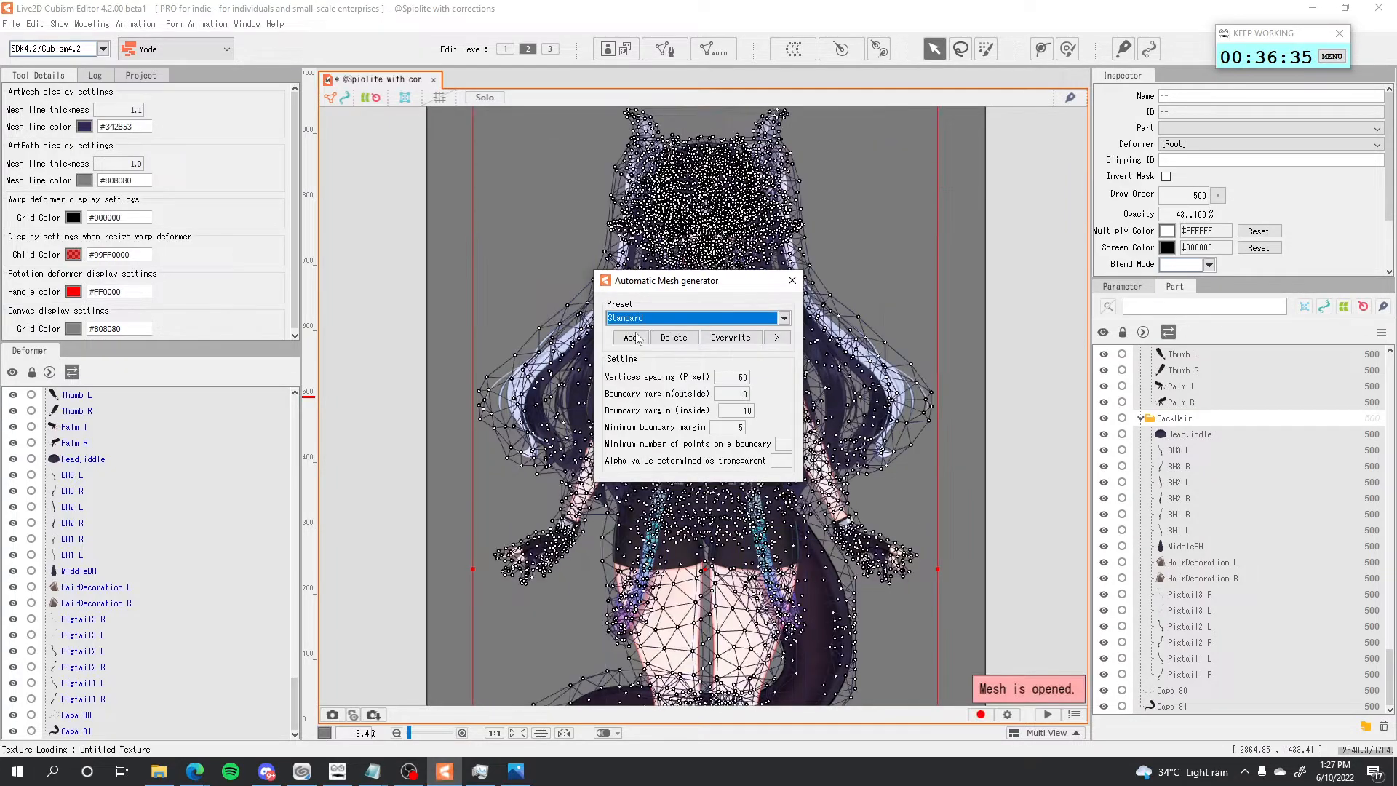
{"action": "left_click", "coordinate": [790, 280]}
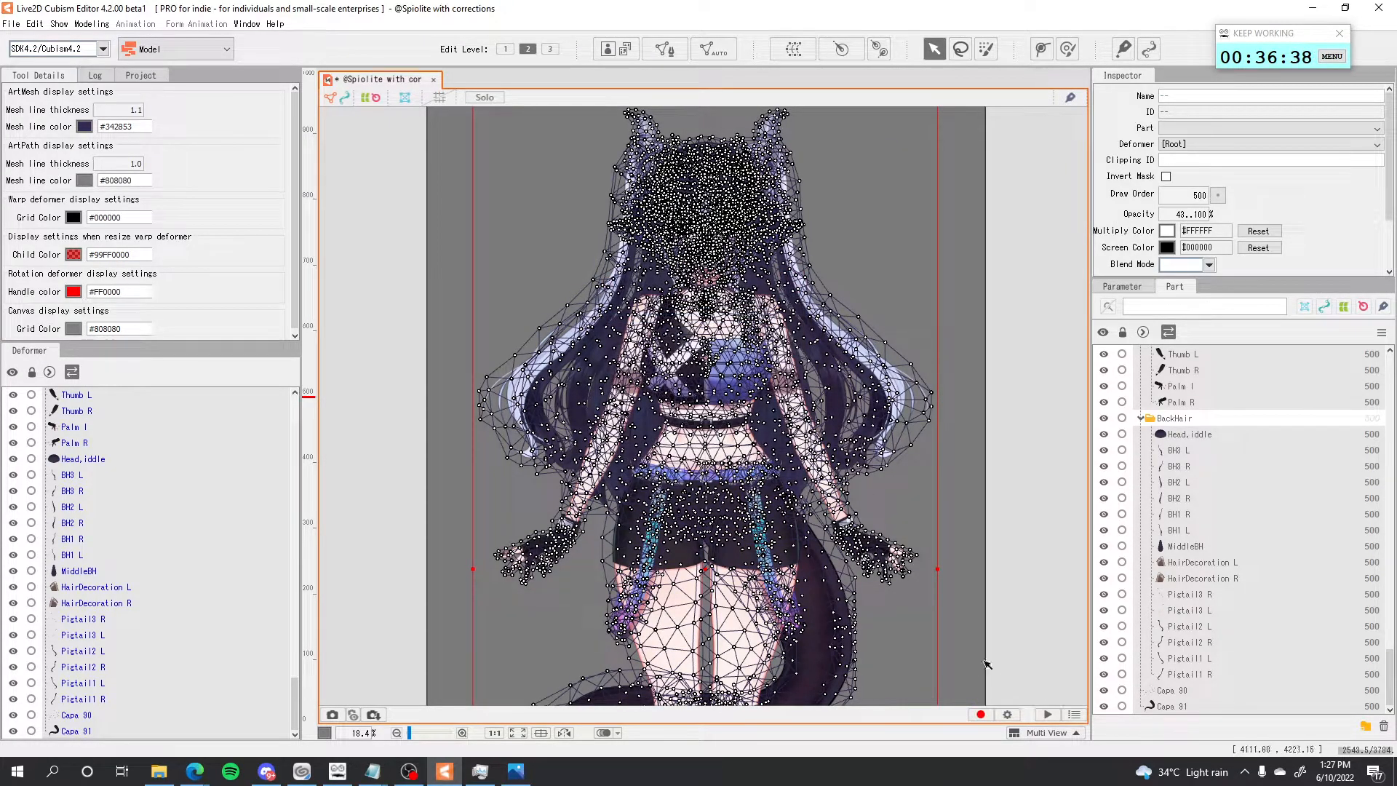
{"action": "left_click", "coordinate": [969, 318]}
Select SideBangs L beside the face and inspect its generated mesh in Solo display, then restore the full display.
{"action": "scroll", "coordinate": [778, 229], "scroll_direction": "up", "scroll_amount": 3}
{"action": "mouse_move", "coordinate": [758, 220]}
{"action": "left_mouse_down"}
{"action": "mouse_move", "coordinate": [806, 260]}
{"action": "mouse_move", "coordinate": [825, 350]}
{"action": "left_mouse_up"}
{"action": "scroll", "coordinate": [827, 353], "scroll_direction": "up", "scroll_amount": 3}
{"action": "mouse_move", "coordinate": [769, 469]}
{"action": "left_mouse_down"}
{"action": "mouse_move", "coordinate": [792, 412]}
{"action": "mouse_move", "coordinate": [742, 414]}
{"action": "left_mouse_up"}
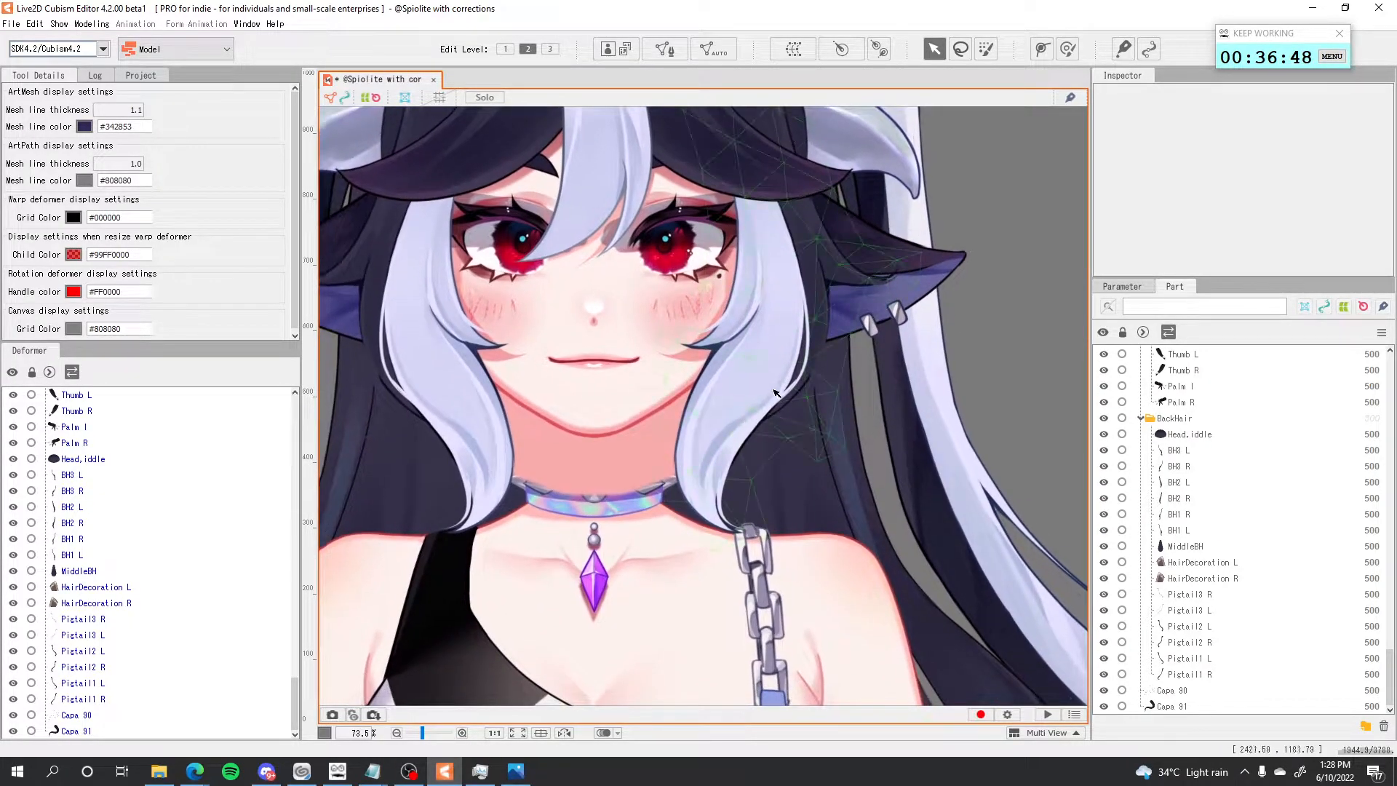
{"action": "scroll", "coordinate": [775, 393], "scroll_direction": "down", "scroll_amount": 1}
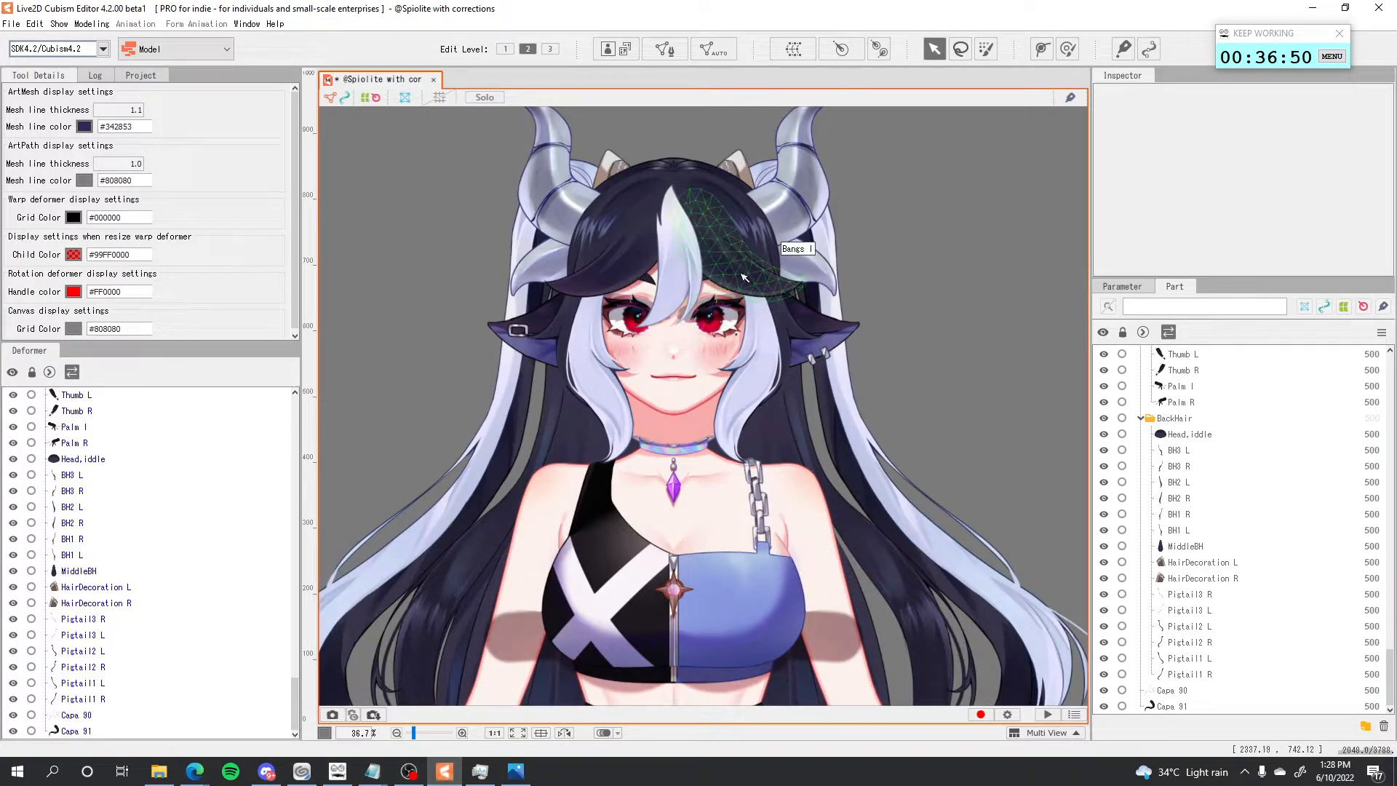
{"action": "scroll", "coordinate": [819, 284], "scroll_direction": "up", "scroll_amount": 1}
{"action": "left_click", "coordinate": [788, 485]}
{"action": "key", "text": "s"}
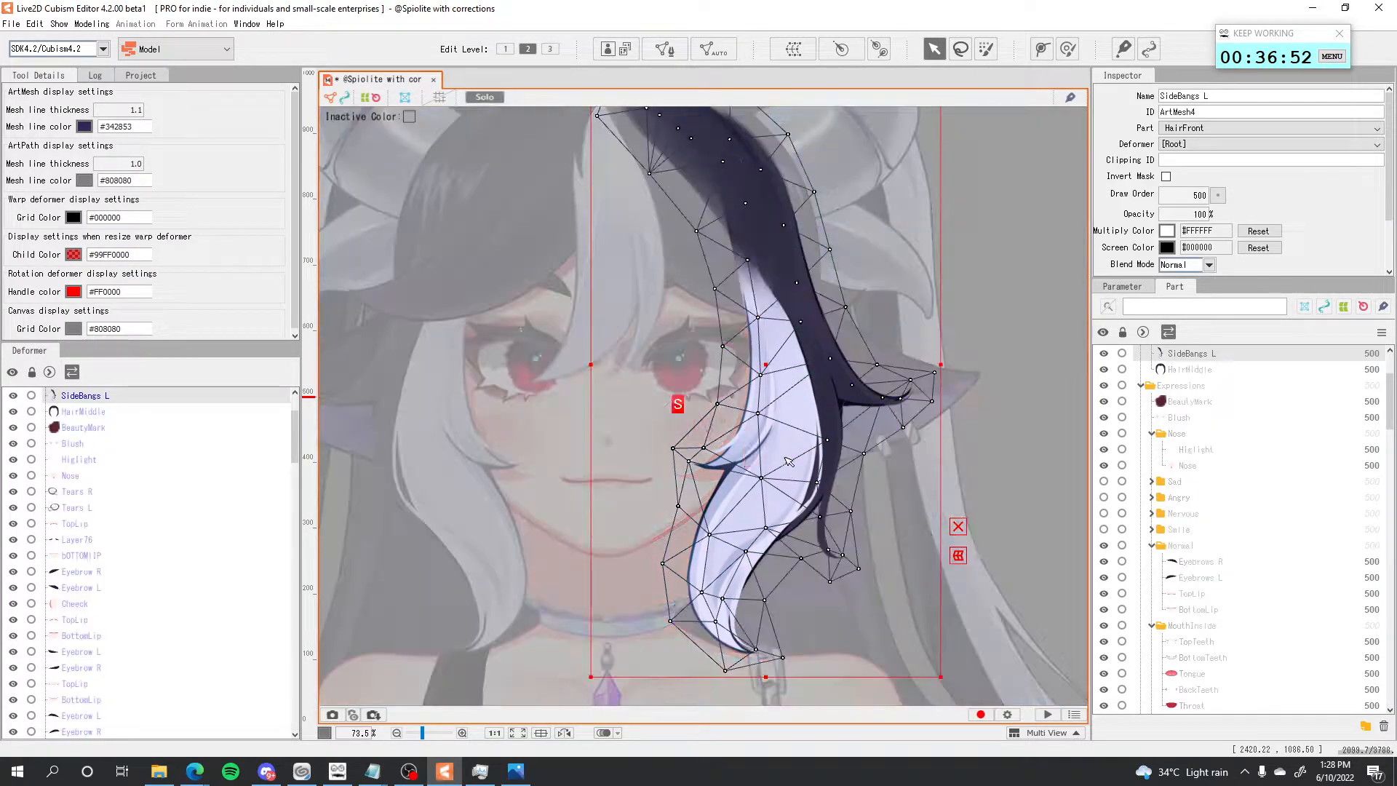
{"action": "scroll", "coordinate": [803, 480], "scroll_direction": "down", "scroll_amount": 2}
{"action": "key", "text": "s"}
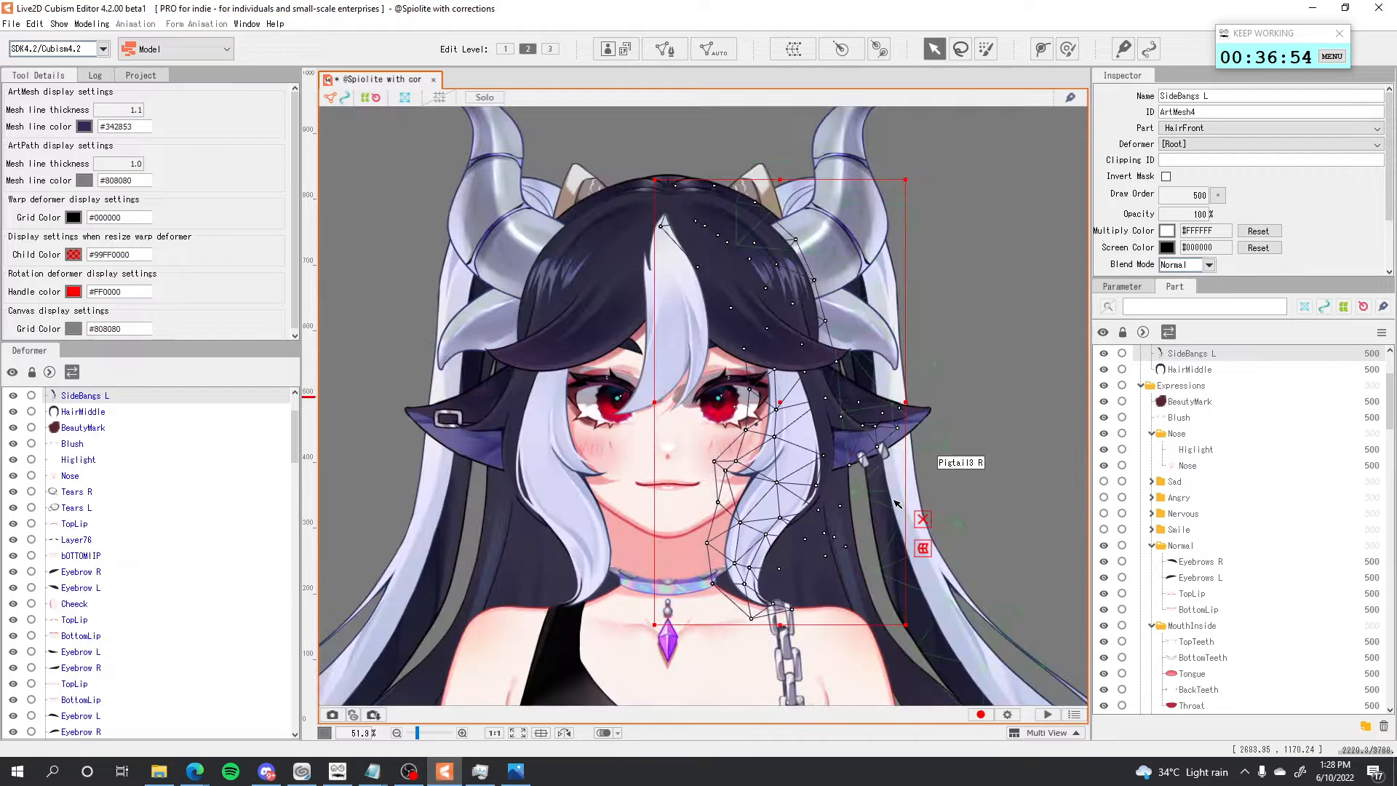
Regenerate the SideBangs L mesh with the "eyelash shit" preset, widening the generator window to show all settings and leaving the presets unchanged.
{"action": "key", "text": "ctrl+shift+a"}
{"action": "left_click", "coordinate": [667, 318]}
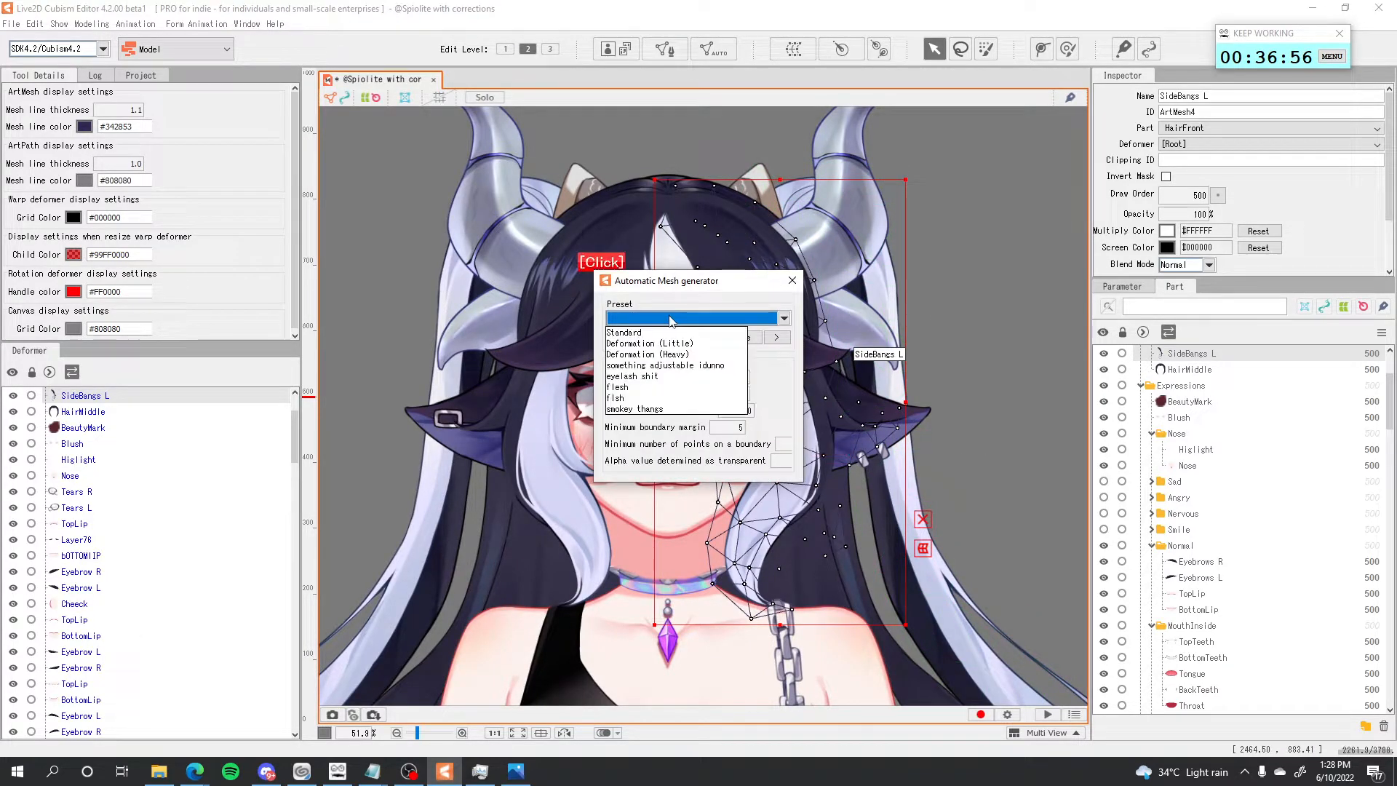
{"action": "left_click", "coordinate": [635, 377]}
{"action": "left_click_drag", "start_coordinate": [802, 375], "coordinate": [947, 375]}
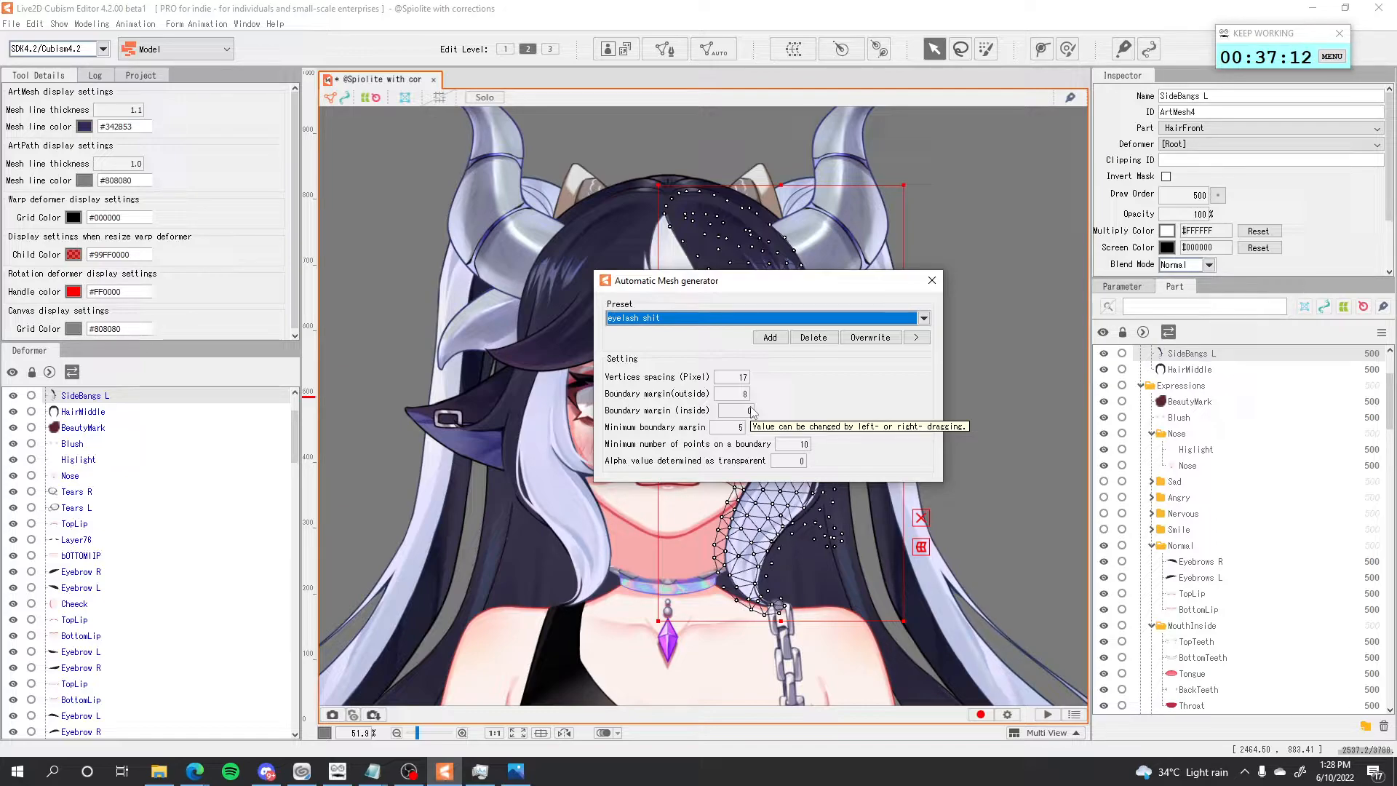
{"action": "left_click", "coordinate": [766, 339]}
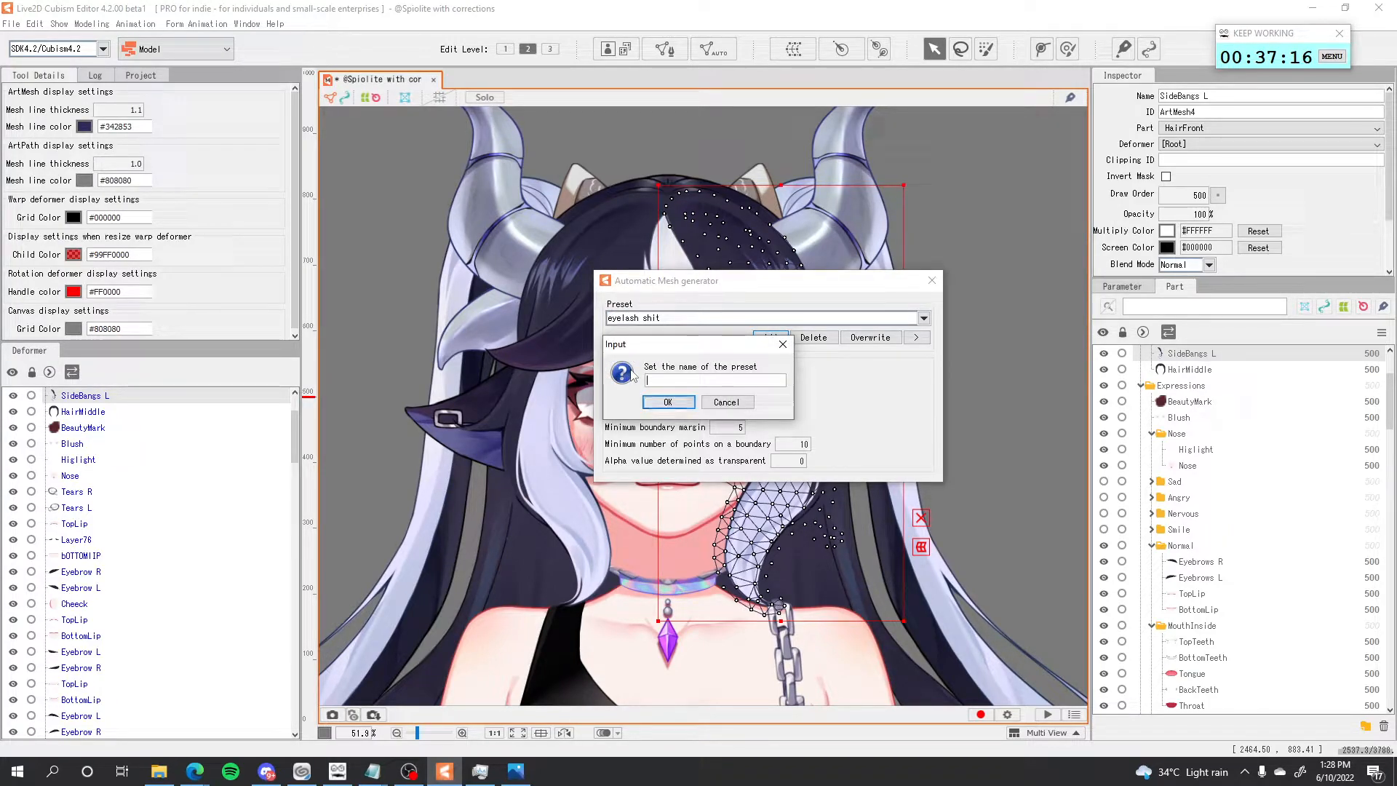
{"action": "left_click", "coordinate": [726, 404]}
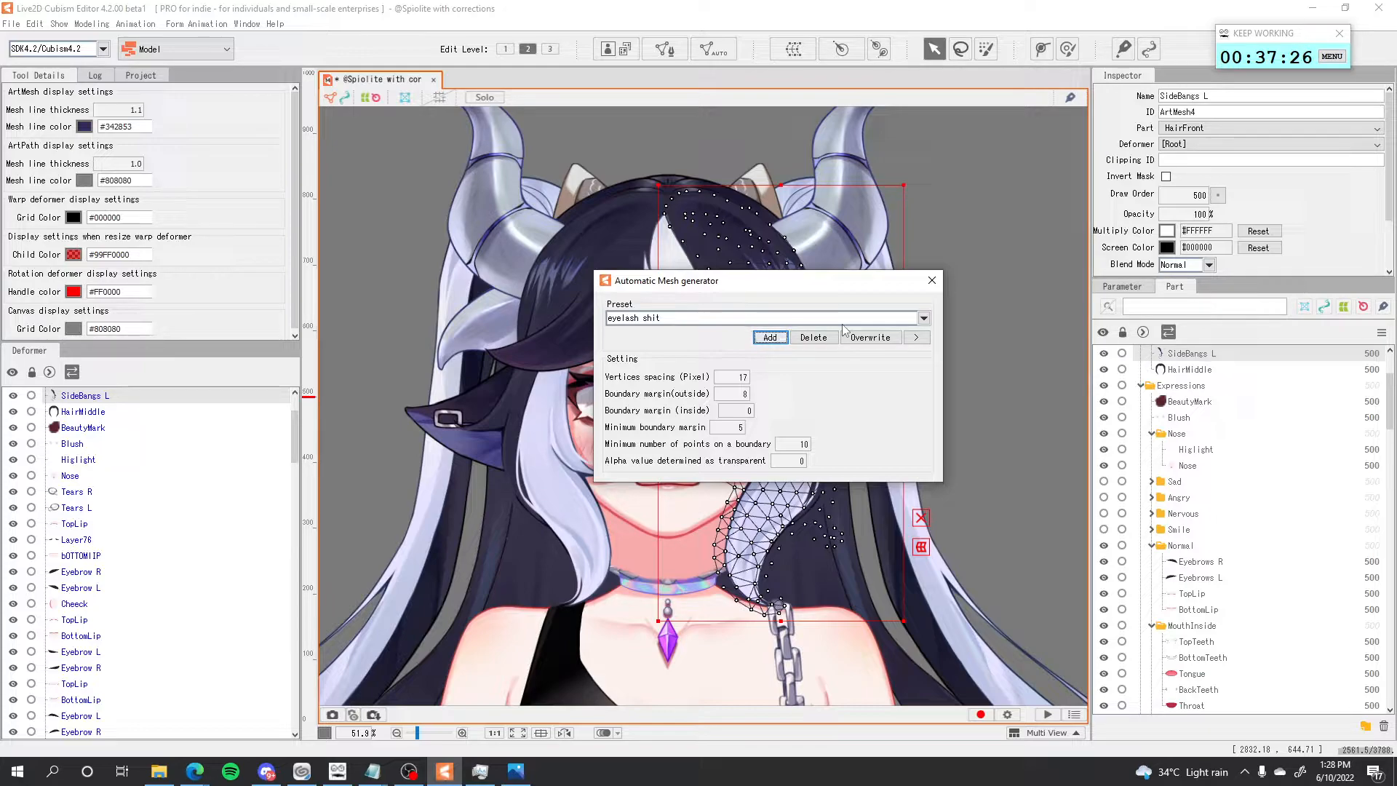
{"action": "left_click", "coordinate": [932, 280]}
Compare the isolated SideBangs L mesh with the outlined reference in Screenshot_40.png in Photos, and turn Solo display off.
{"action": "scroll", "coordinate": [772, 428], "scroll_direction": "up", "scroll_amount": 5}
{"action": "key", "text": "s"}
{"action": "scroll", "coordinate": [846, 515], "scroll_direction": "down", "scroll_amount": 2}
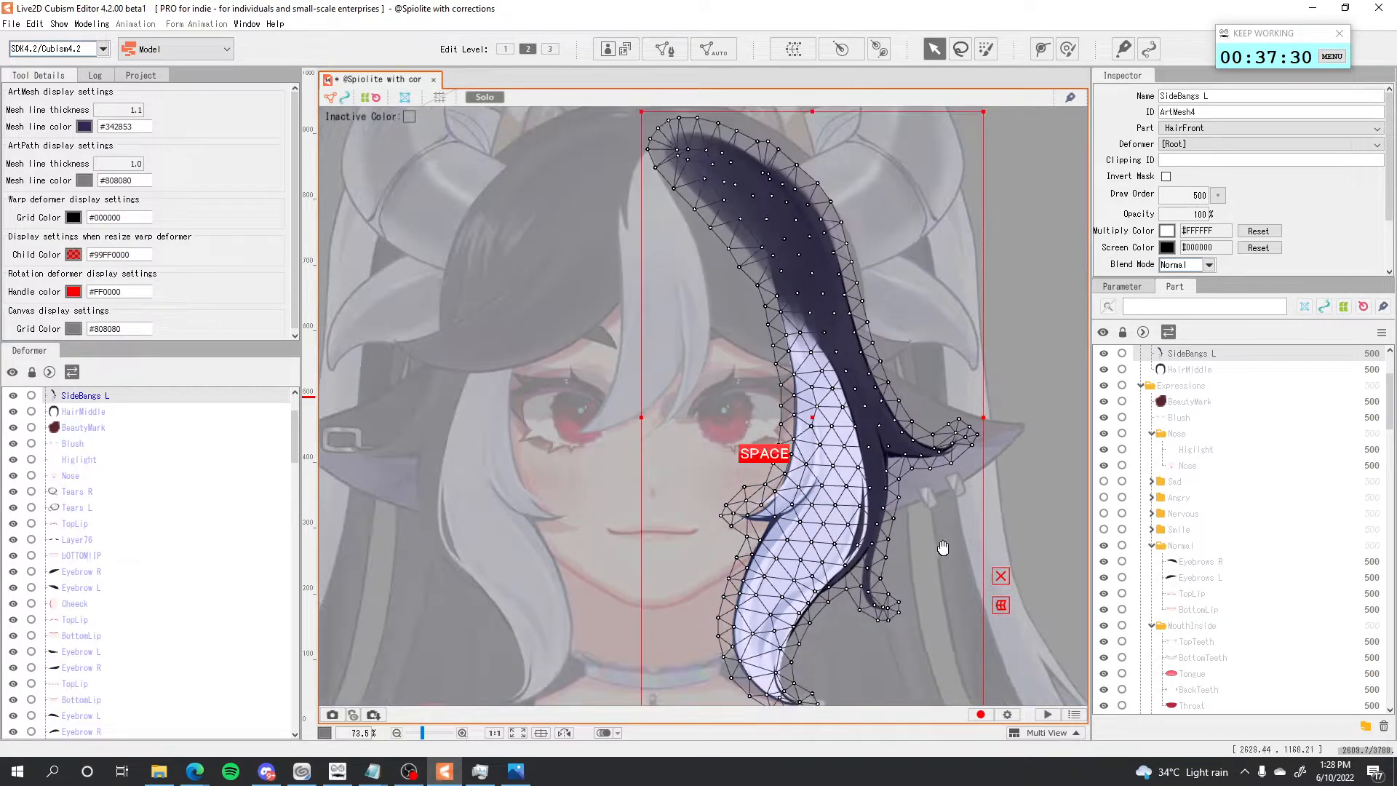
{"action": "left_click_drag", "start_coordinate": [942, 548], "coordinate": [893, 510]}
{"action": "left_click", "coordinate": [514, 769]}
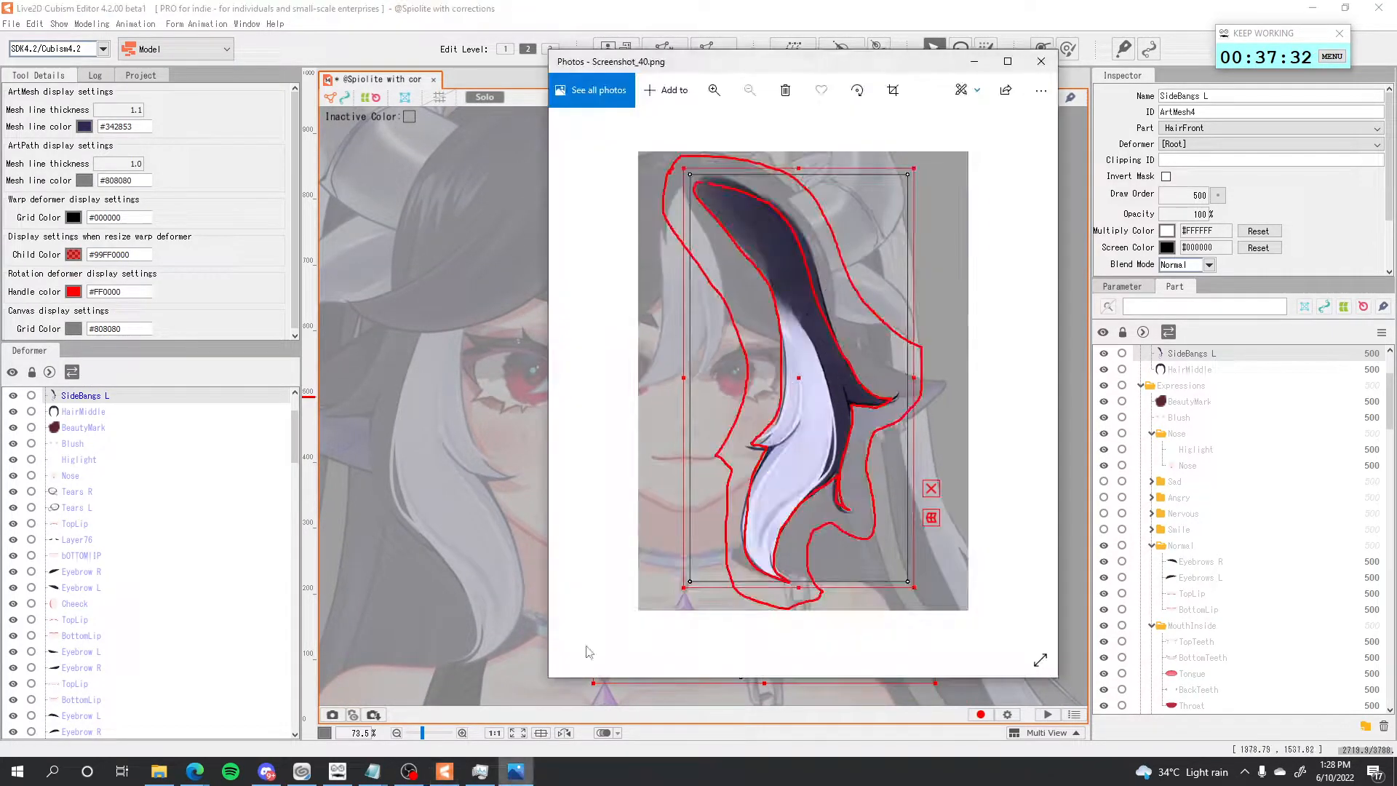
{"action": "left_click", "coordinate": [601, 293]}
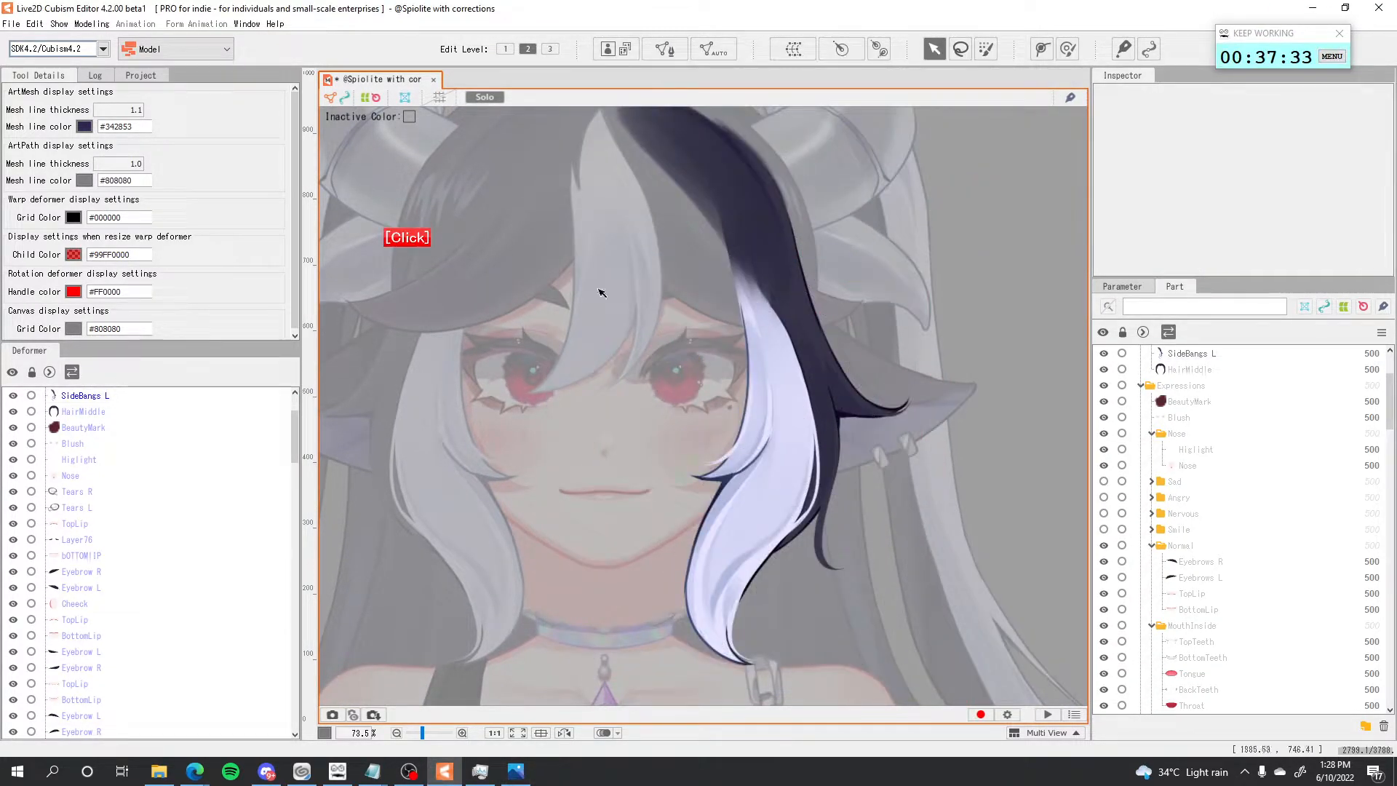
{"action": "left_click", "coordinate": [842, 365]}
{"action": "key", "text": "s"}
Regenerate the UpperArm L mesh with the "flesh" preset and widen the generator window to show all its settings.
{"action": "scroll", "coordinate": [953, 265], "scroll_direction": "down", "scroll_amount": 2}
{"action": "left_click_drag", "start_coordinate": [917, 402], "coordinate": [824, 328]}
{"action": "scroll", "coordinate": [823, 328], "scroll_direction": "down", "scroll_amount": 3}
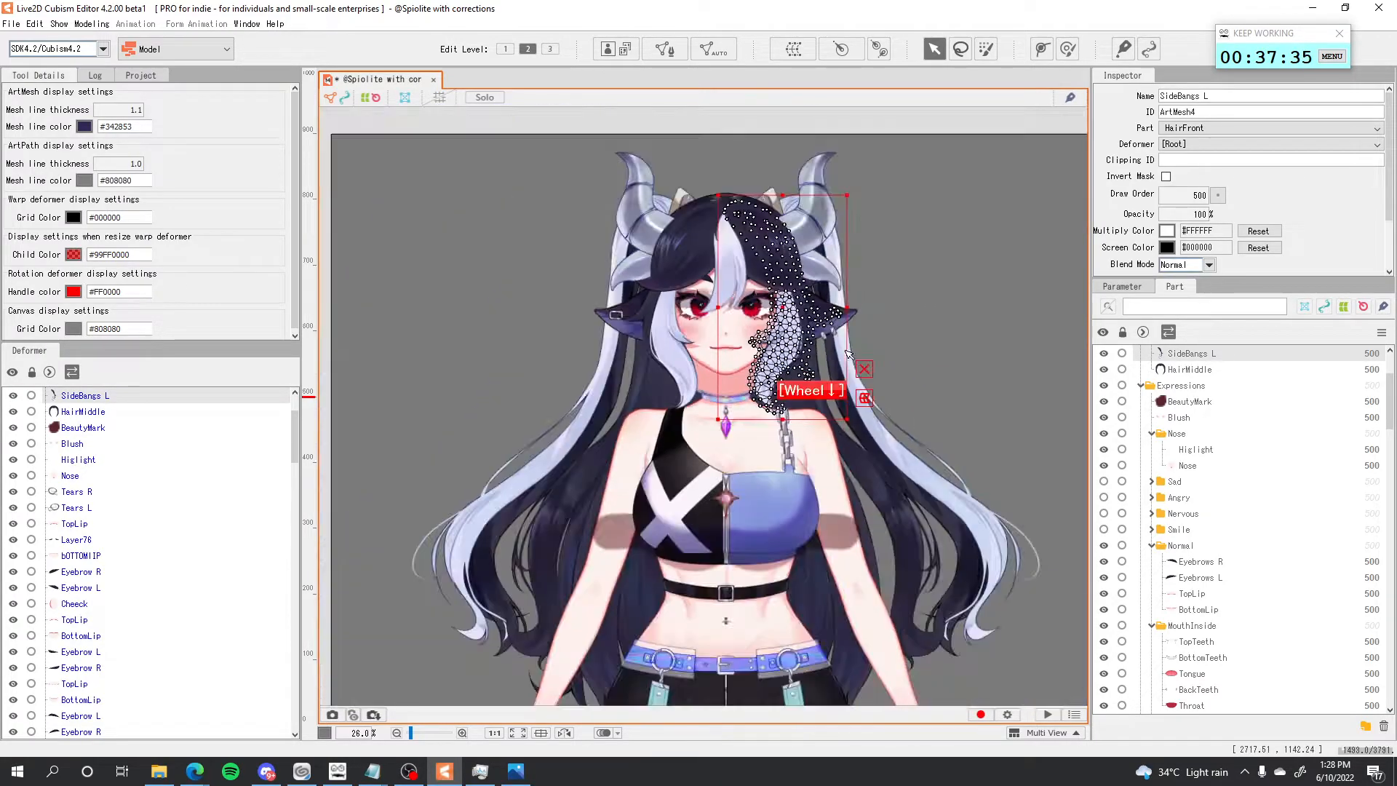
{"action": "left_click_drag", "start_coordinate": [822, 457], "coordinate": [779, 321]}
{"action": "left_click", "coordinate": [780, 327]}
{"action": "scroll", "coordinate": [781, 346], "scroll_direction": "up", "scroll_amount": 3}
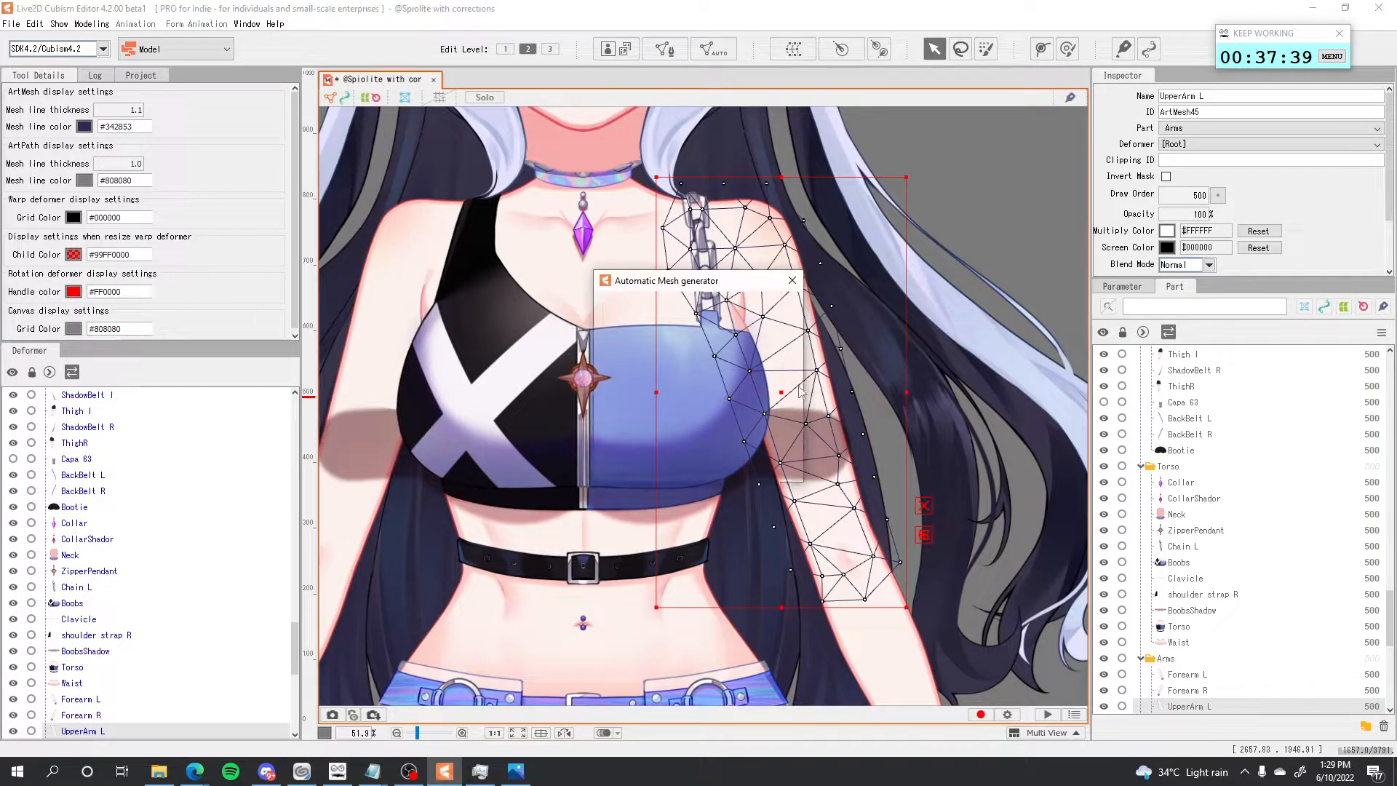
{"action": "key", "text": "ctrl+shift+a"}
{"action": "left_click", "coordinate": [659, 318]}
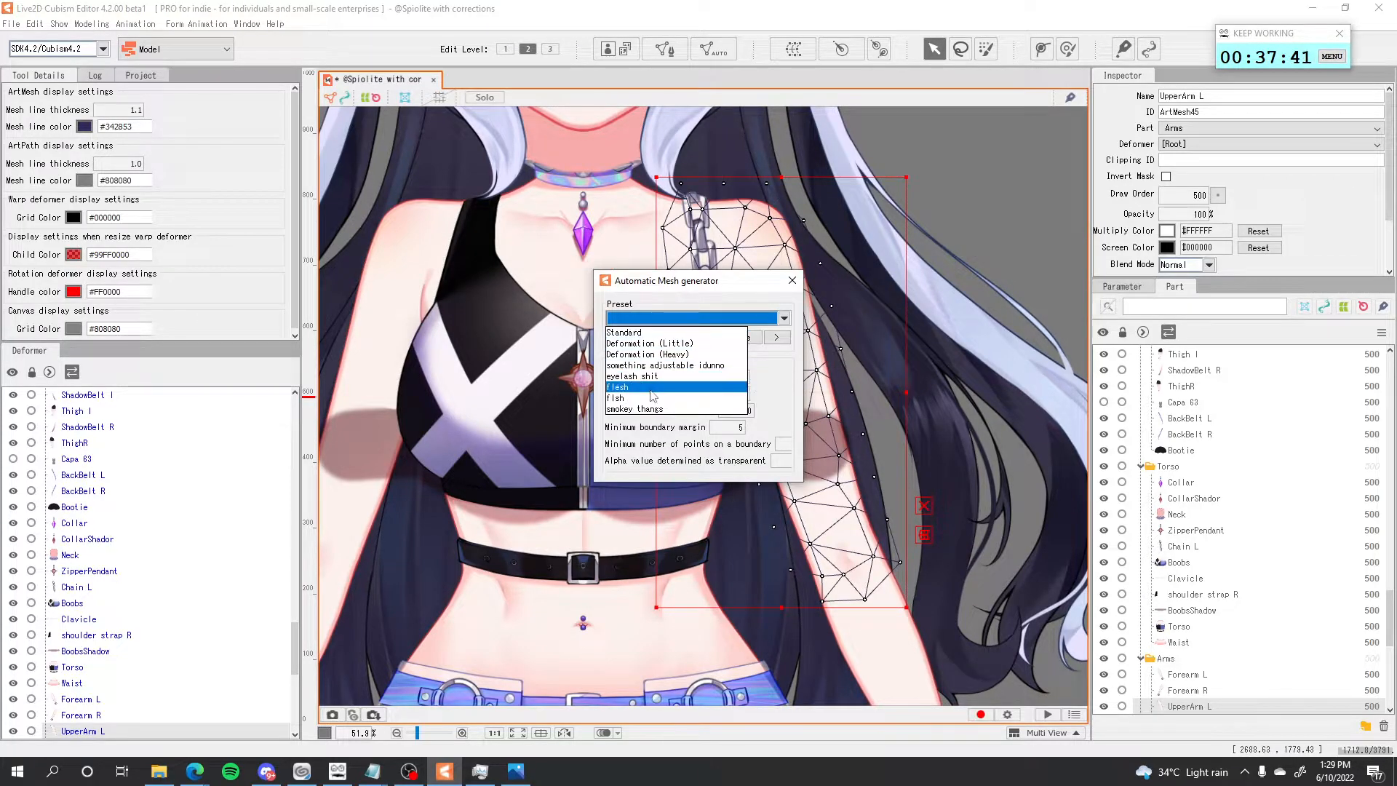
{"action": "left_click", "coordinate": [651, 388]}
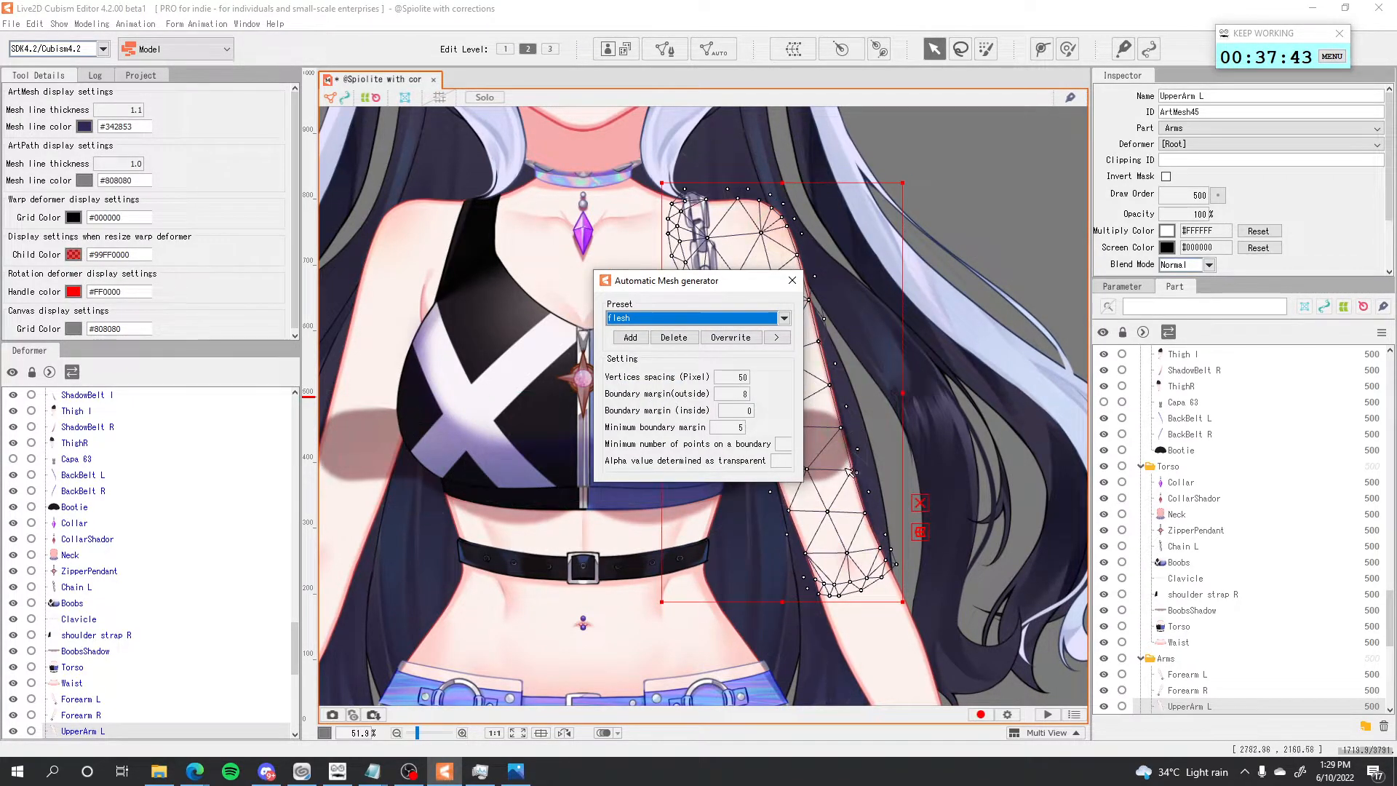
{"action": "left_click_drag", "start_coordinate": [806, 394], "coordinate": [881, 395]}
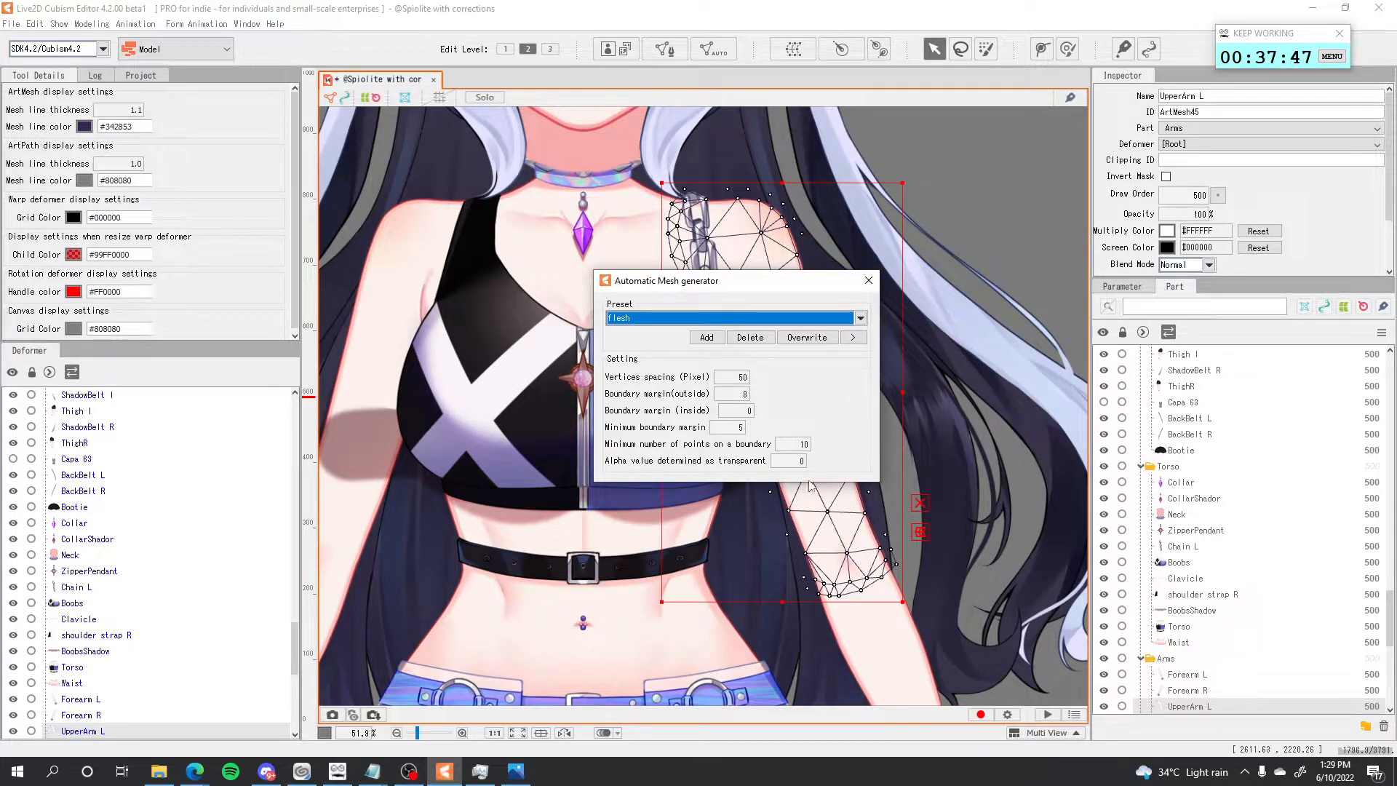
{"action": "left_click", "coordinate": [868, 280]}
Examine the regenerated UpperArm L mesh against the rest of the body, with the arm deselected and selected.
{"action": "scroll", "coordinate": [864, 282], "scroll_direction": "down", "scroll_amount": 3}
{"action": "left_click", "coordinate": [937, 213]}
{"action": "left_click_drag", "start_coordinate": [937, 219], "coordinate": [926, 265]}
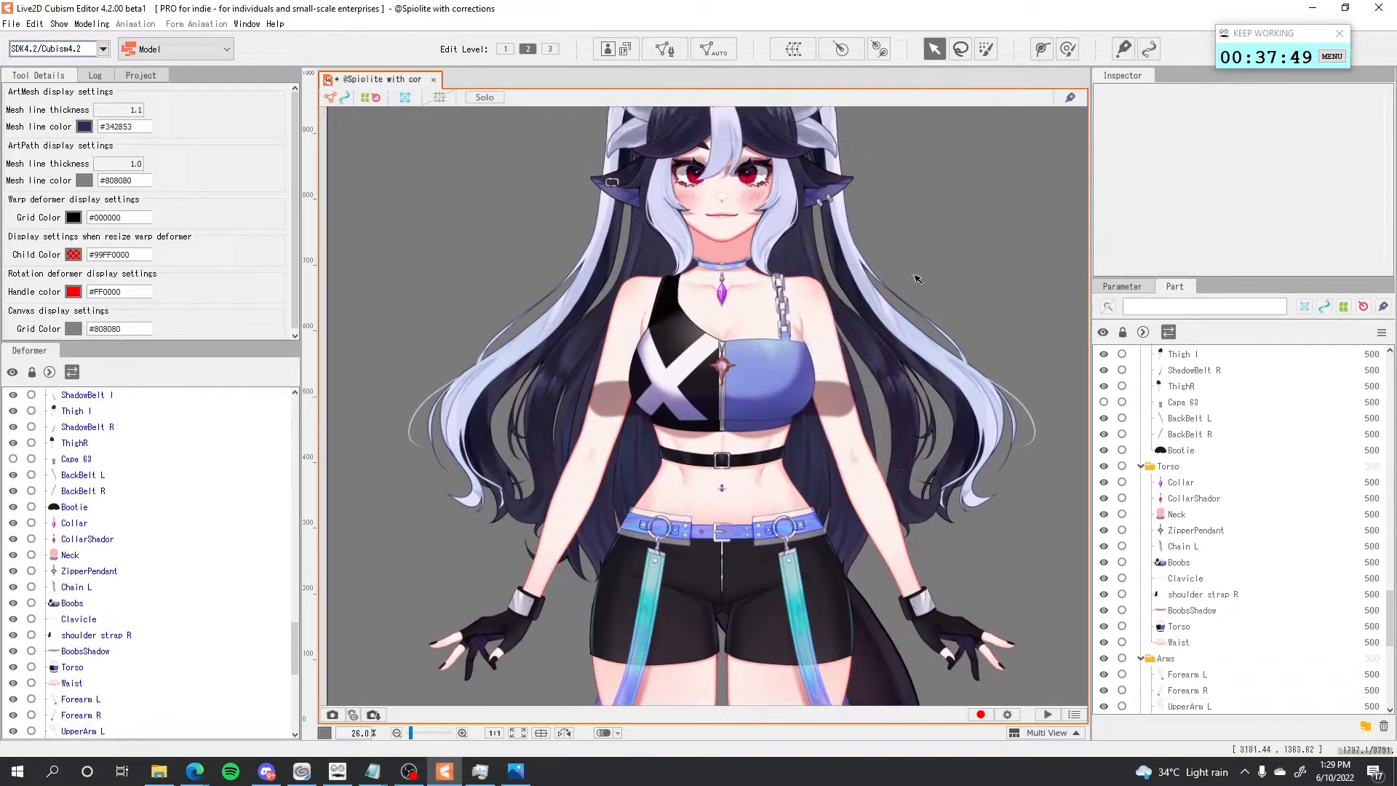
{"action": "left_click", "coordinate": [820, 348]}
{"action": "scroll", "coordinate": [820, 348], "scroll_direction": "up", "scroll_amount": 3}
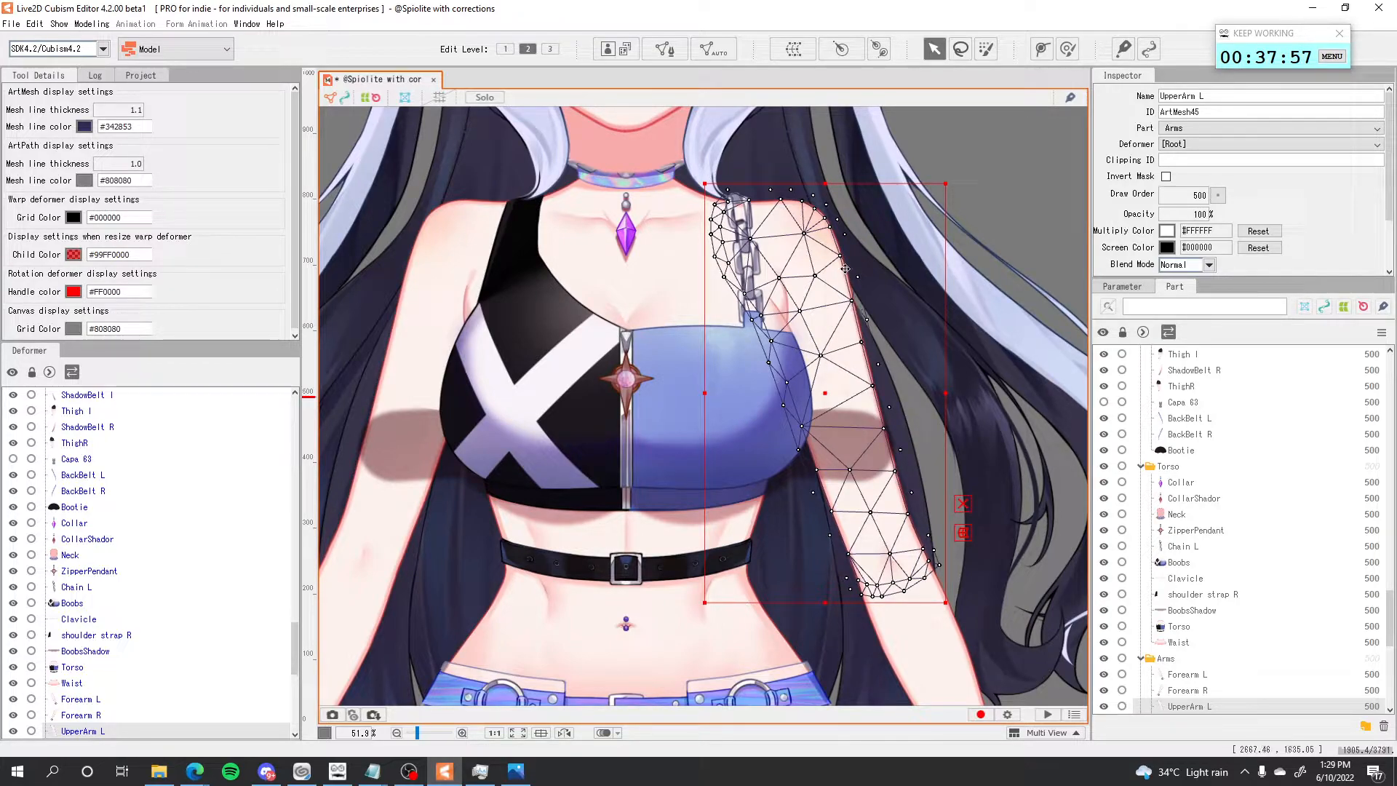
{"action": "scroll", "coordinate": [845, 269], "scroll_direction": "down", "scroll_amount": 1}
{"action": "left_click_drag", "start_coordinate": [904, 188], "coordinate": [849, 262]}
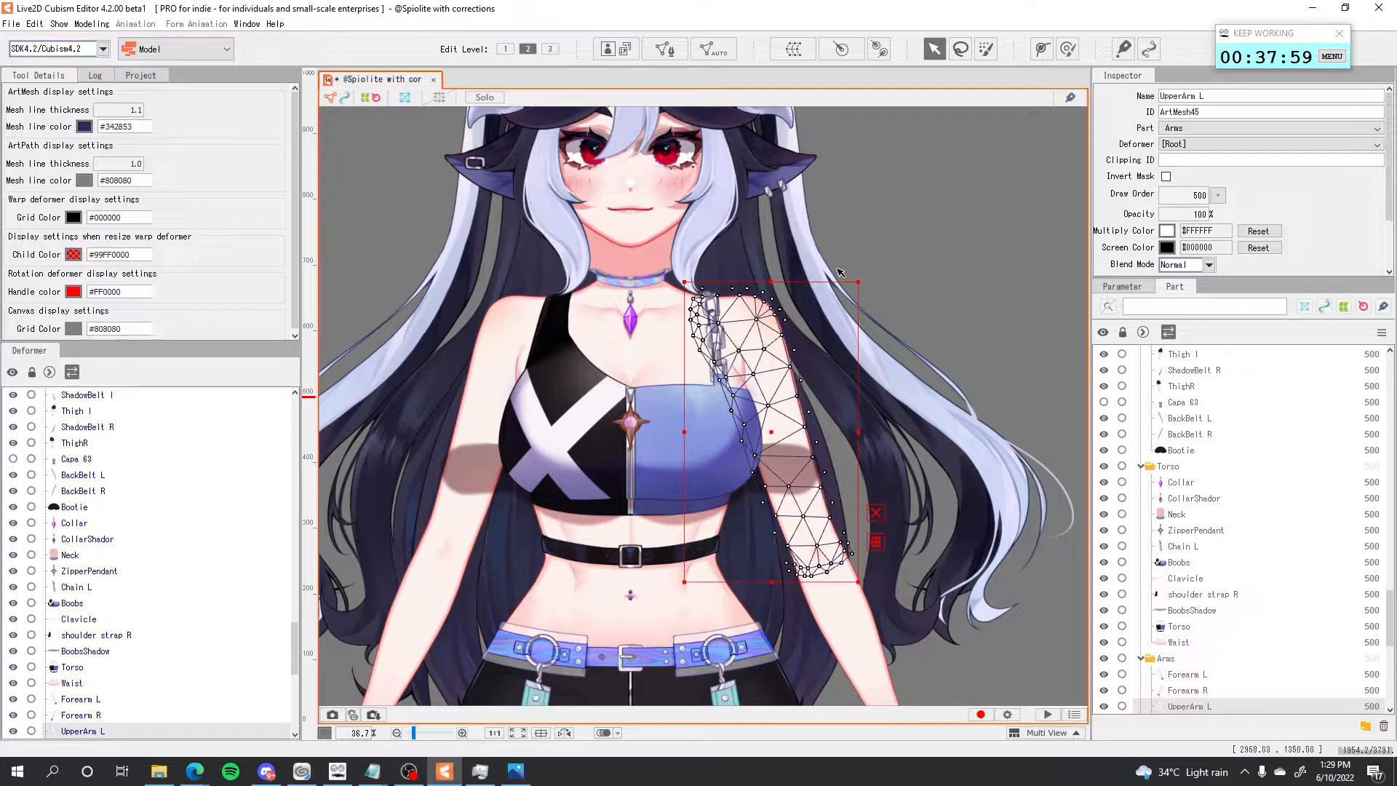
Move UpperArm L away from the body onto the empty canvas area beyond the long hair.
{"action": "left_click_drag", "start_coordinate": [827, 521], "coordinate": [596, 526]}
{"action": "left_click_drag", "start_coordinate": [526, 432], "coordinate": [768, 342]}
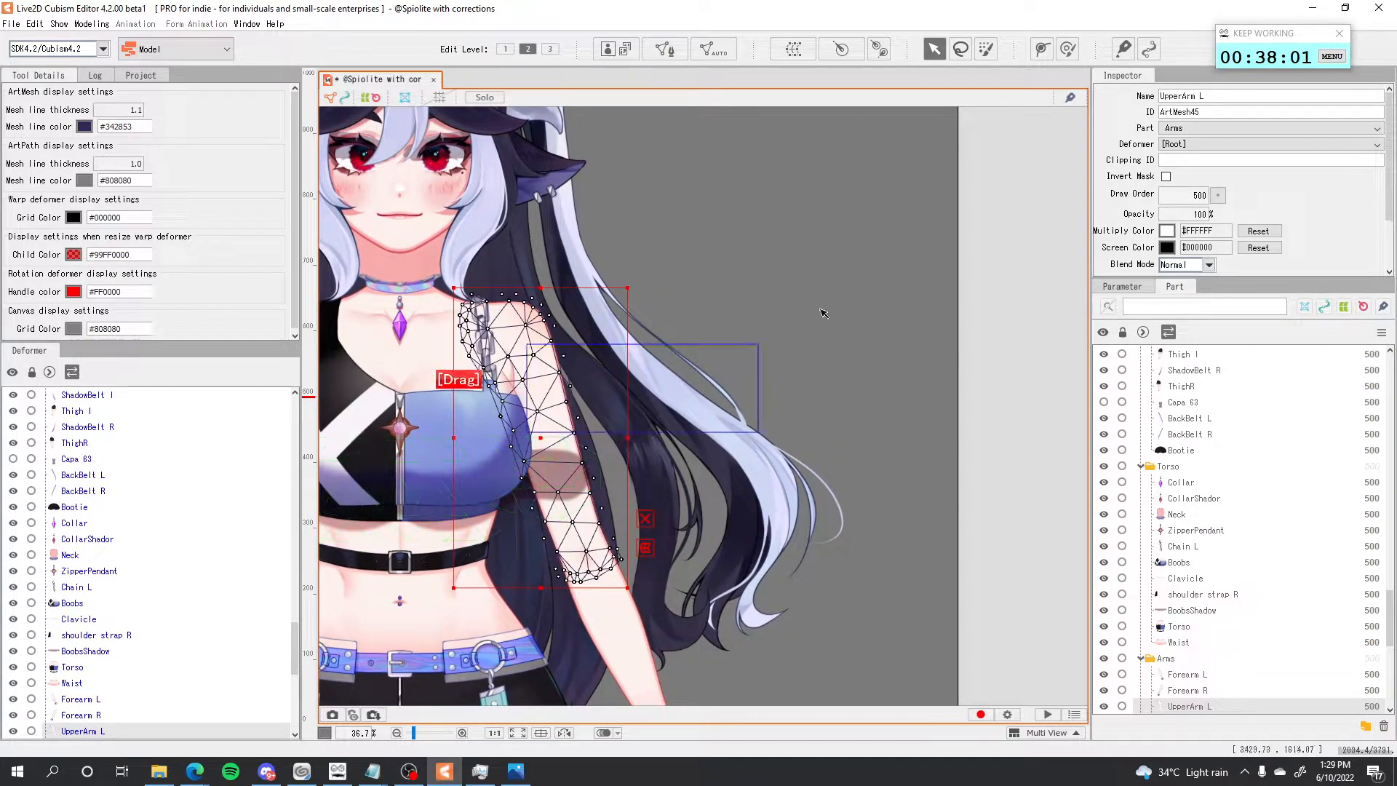
{"action": "left_click", "coordinate": [539, 449]}
{"action": "left_click", "coordinate": [539, 447]}
{"action": "left_click_drag", "start_coordinate": [539, 445], "coordinate": [790, 288]}
{"action": "left_click", "coordinate": [997, 232]}
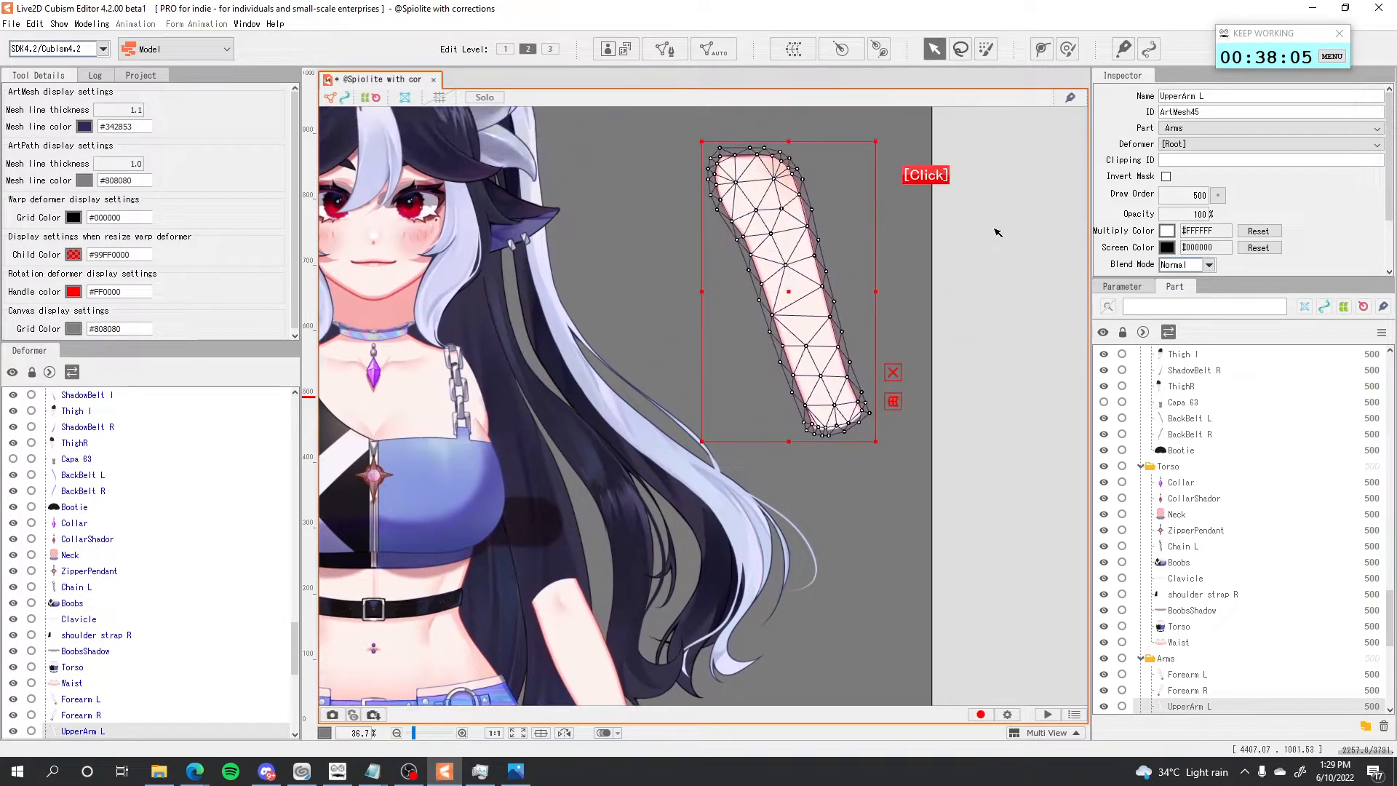
{"action": "scroll", "coordinate": [848, 243], "scroll_direction": "up", "scroll_amount": 3}
{"action": "scroll", "coordinate": [728, 241], "scroll_direction": "down", "scroll_amount": 3}
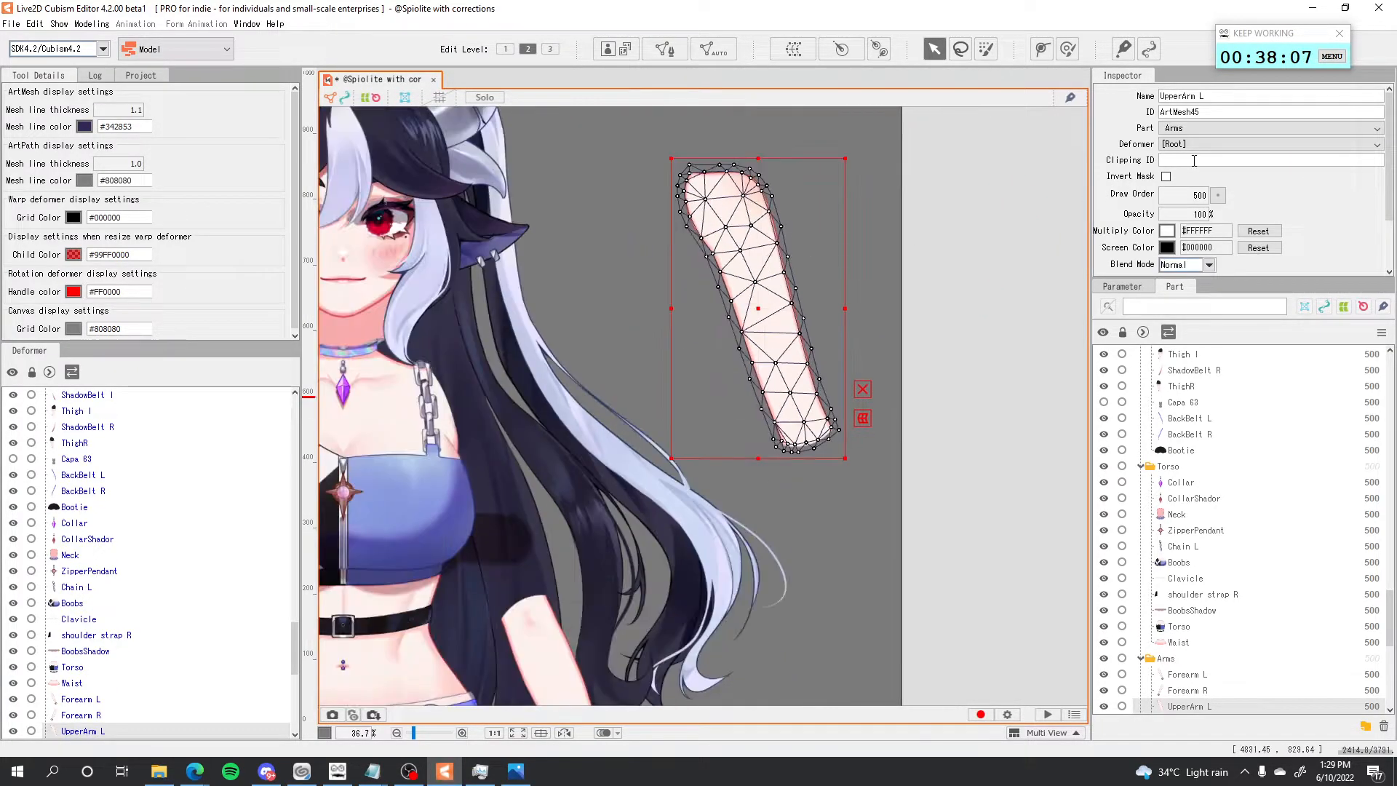
Examine UpperArm L's properties, including the available parent deformers and parts it could be assigned to.
{"action": "scroll", "coordinate": [1271, 199], "scroll_direction": "down", "scroll_amount": 2}
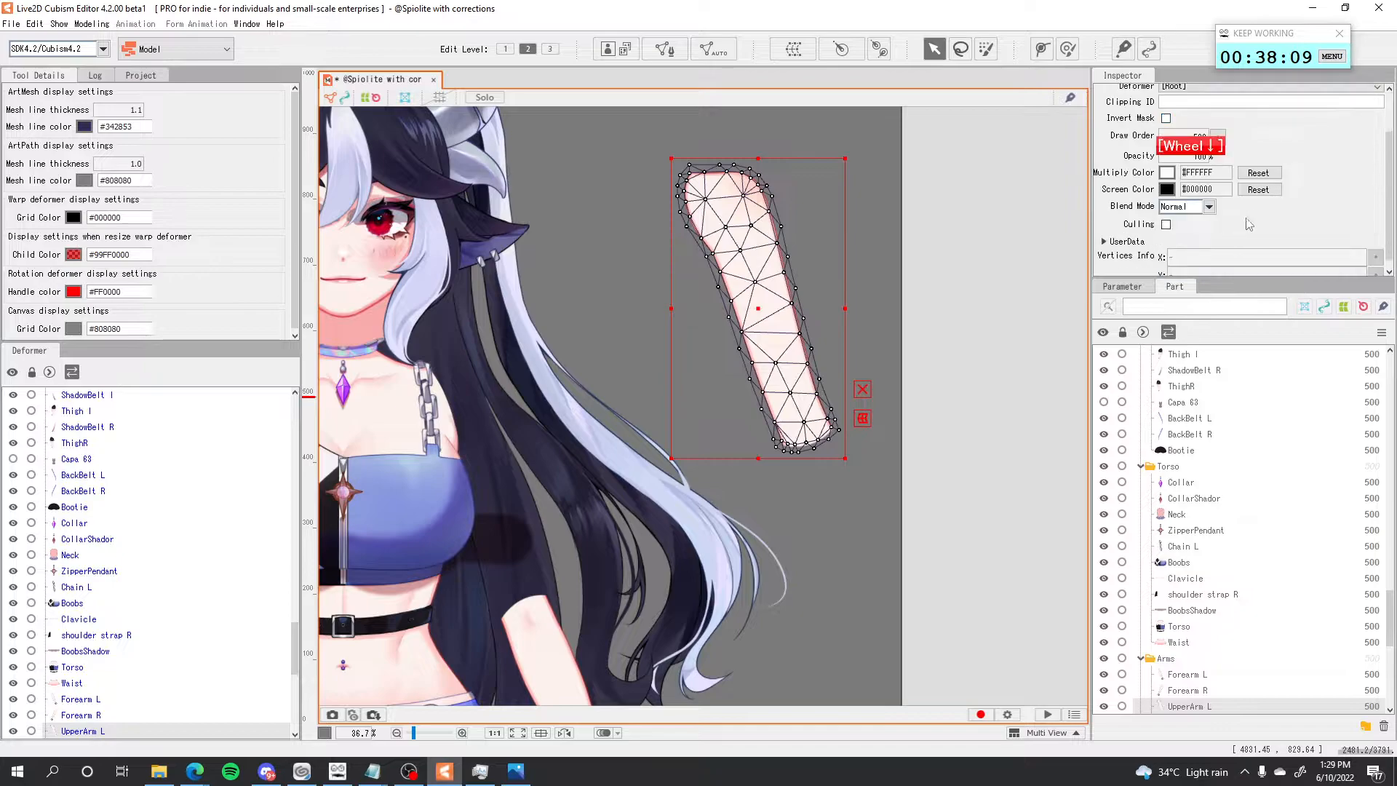
{"action": "scroll", "coordinate": [1127, 257], "scroll_direction": "up", "scroll_amount": 2}
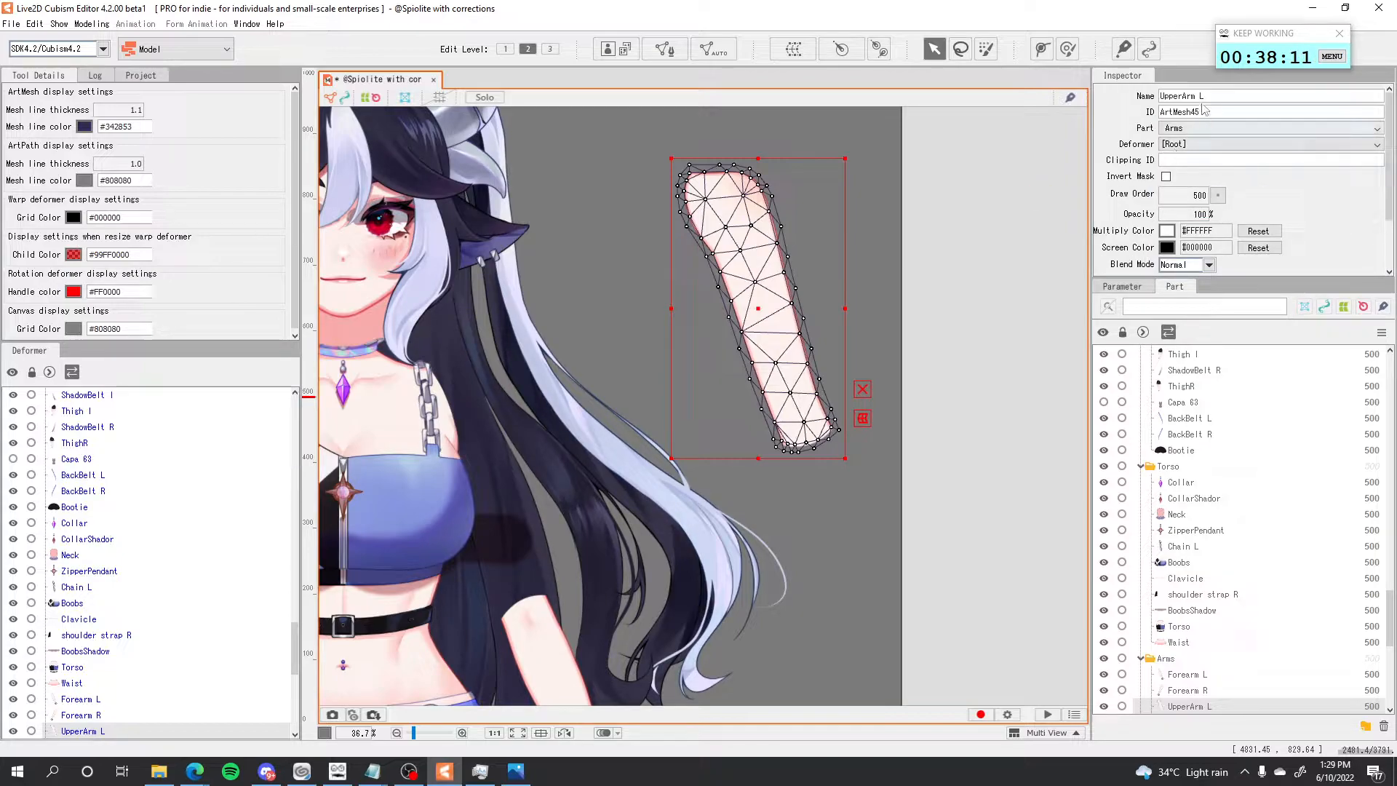
{"action": "left_click", "coordinate": [1175, 143]}
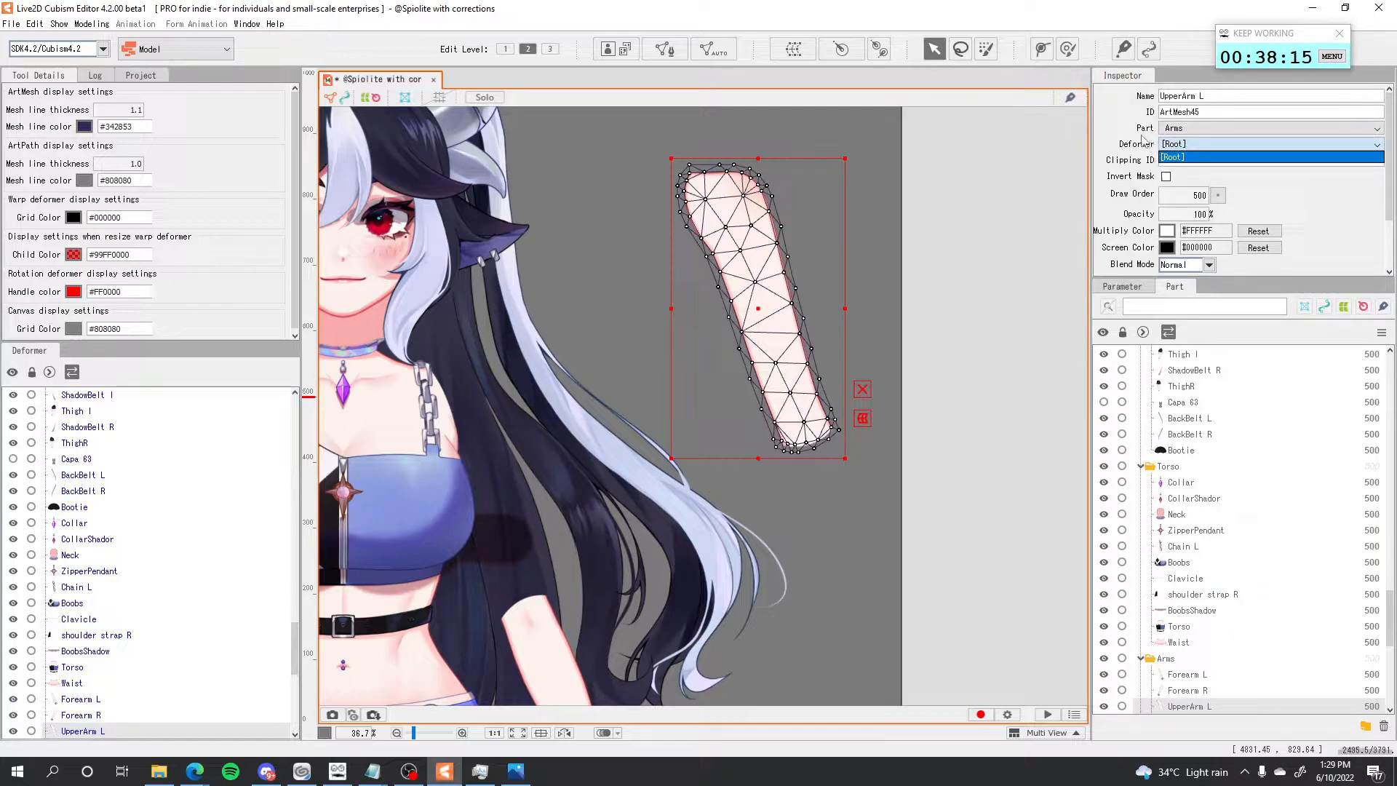
{"action": "left_click", "coordinate": [1181, 158]}
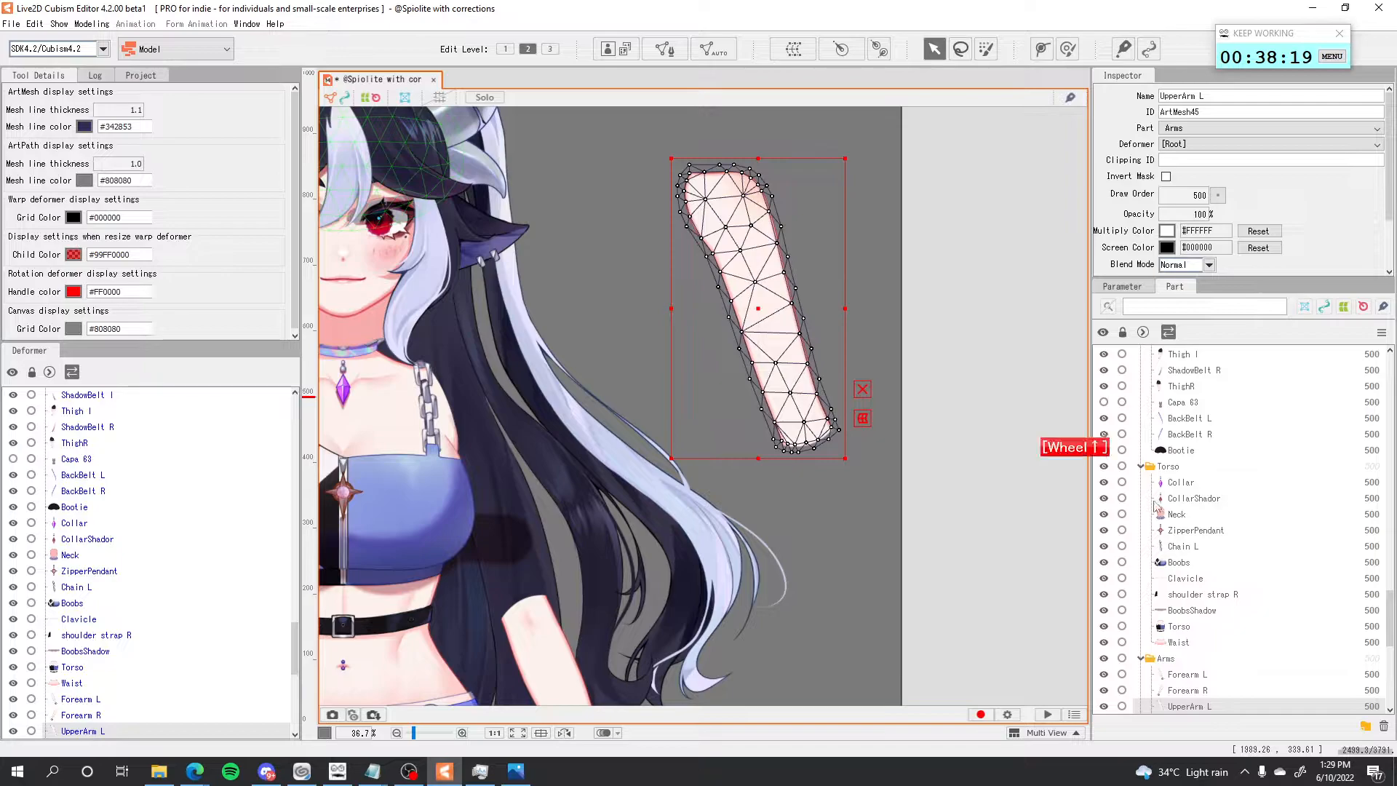
{"action": "scroll", "coordinate": [1153, 504], "scroll_direction": "down", "scroll_amount": 5}
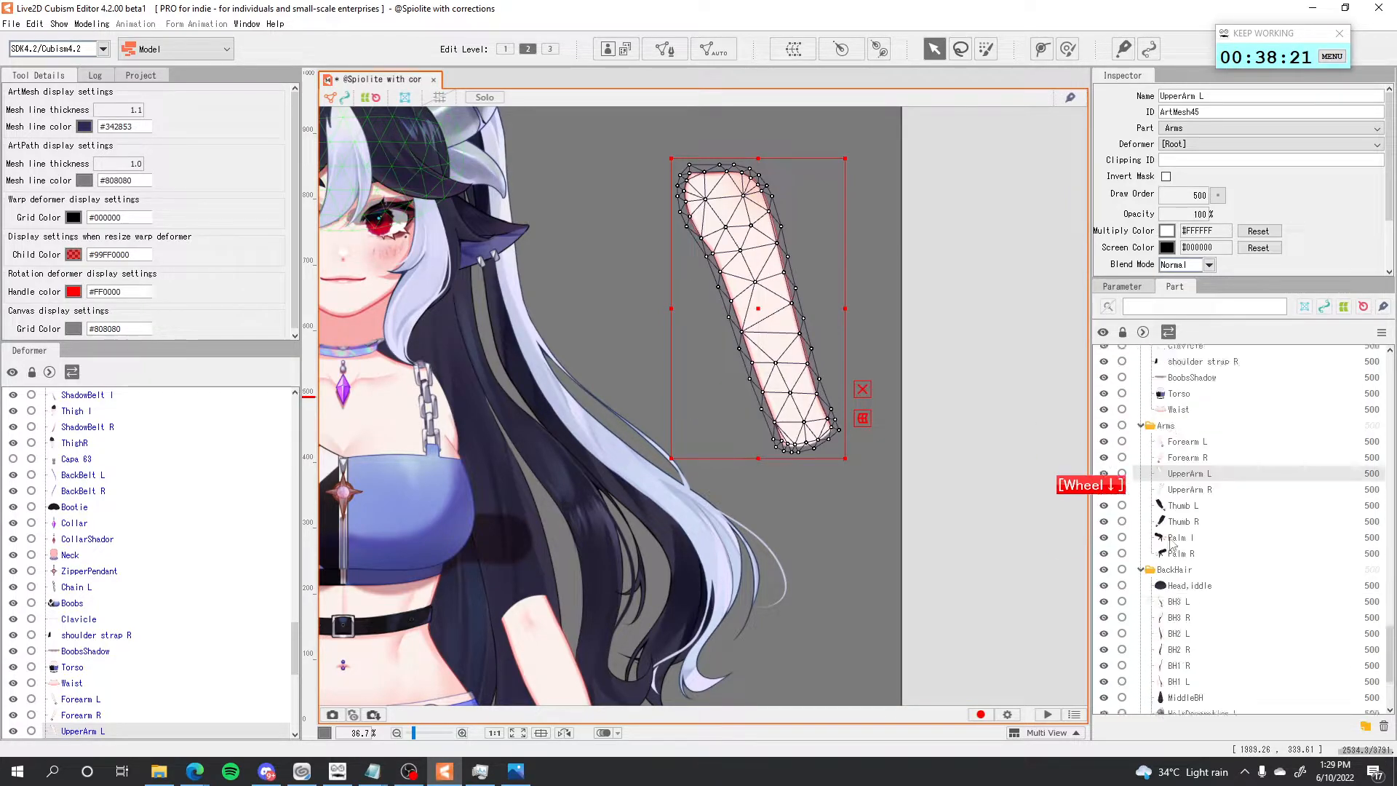
{"action": "scroll", "coordinate": [1169, 542], "scroll_direction": "down", "scroll_amount": 4}
{"action": "left_click", "coordinate": [1182, 144]}
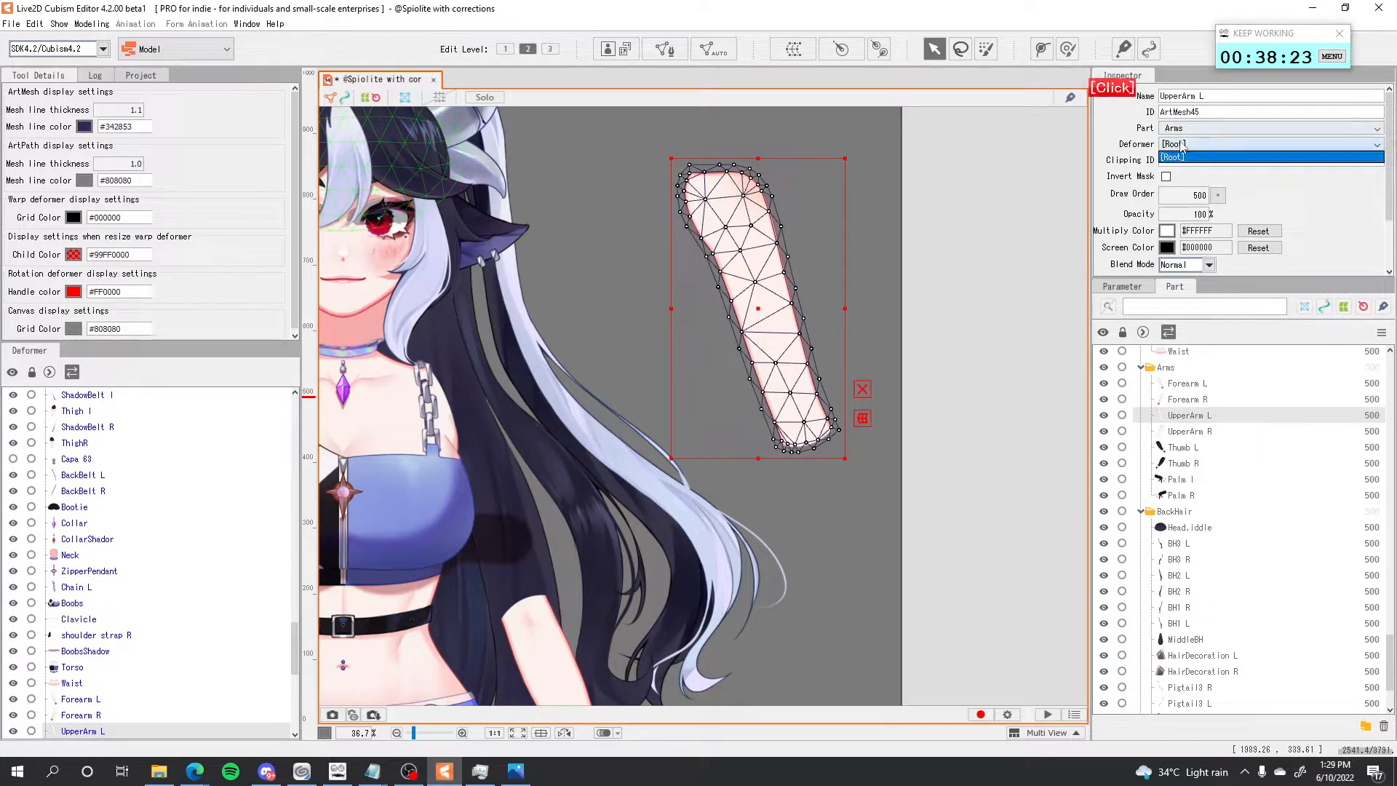
{"action": "left_click", "coordinate": [1165, 157]}
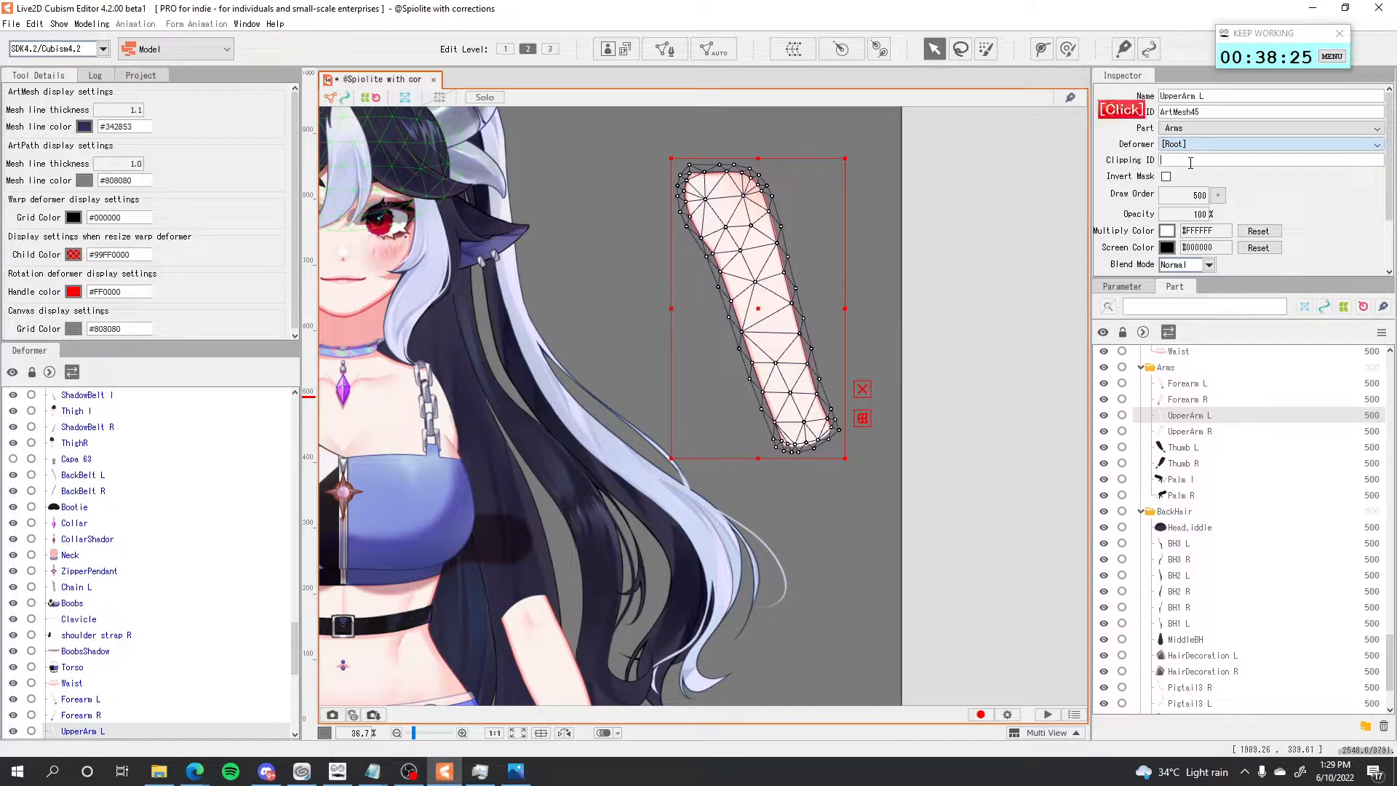
{"action": "left_click", "coordinate": [1173, 129]}
{"action": "scroll", "coordinate": [1199, 192], "scroll_direction": "up", "scroll_amount": 3}
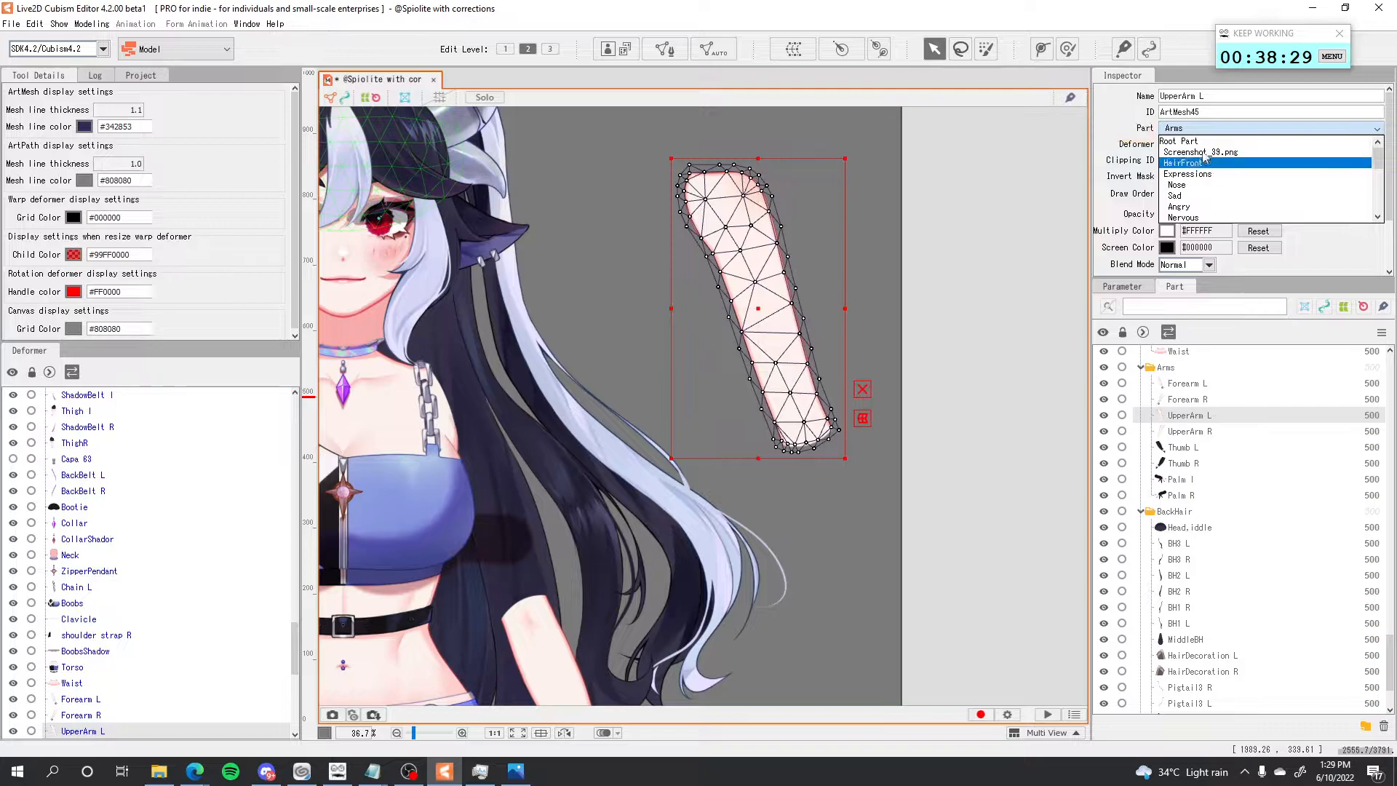
{"action": "left_click", "coordinate": [1105, 165]}
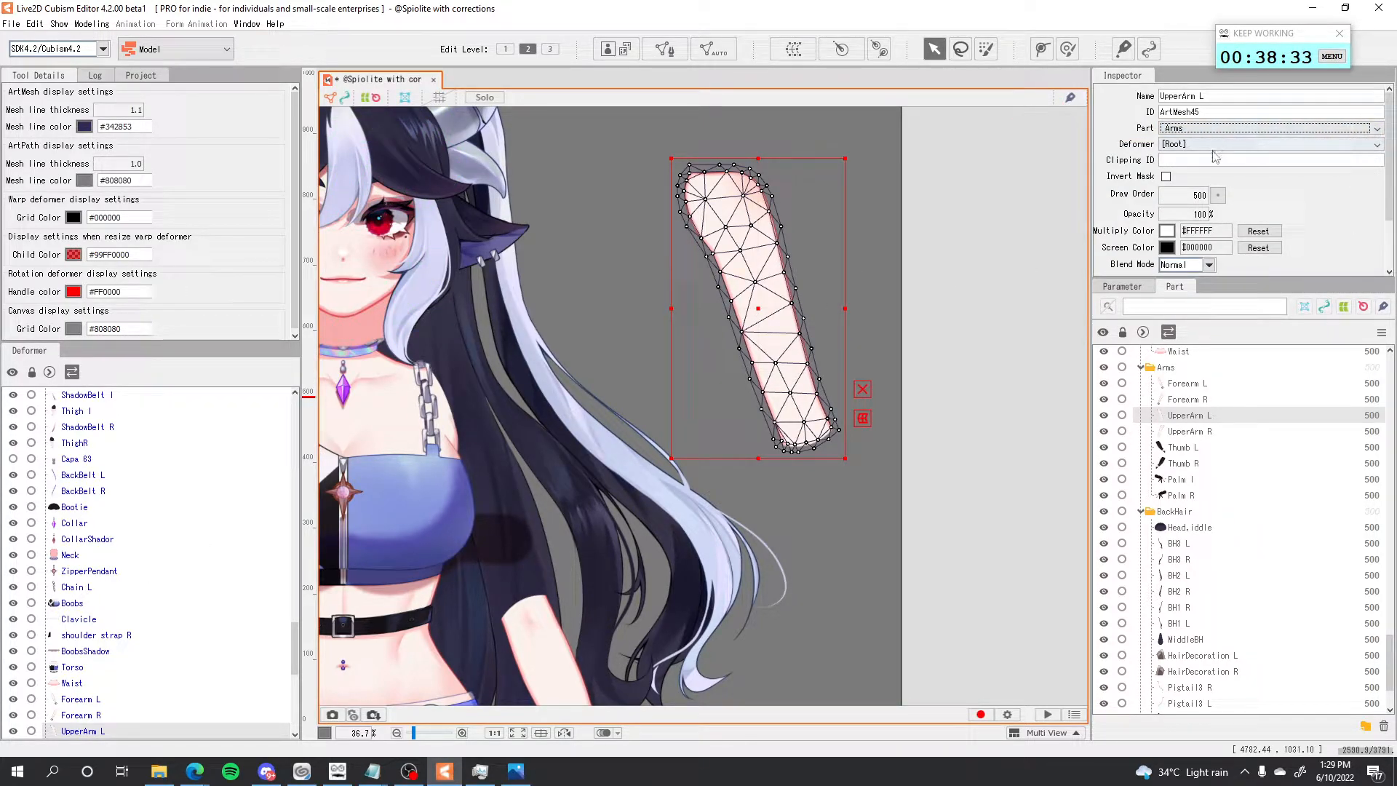
Create a warp deformer around UpperArm L and nest it inside a second new warp deformer.
{"action": "key", "text": "s"}
{"action": "key", "text": "w"}
{"action": "key", "text": "Return"}
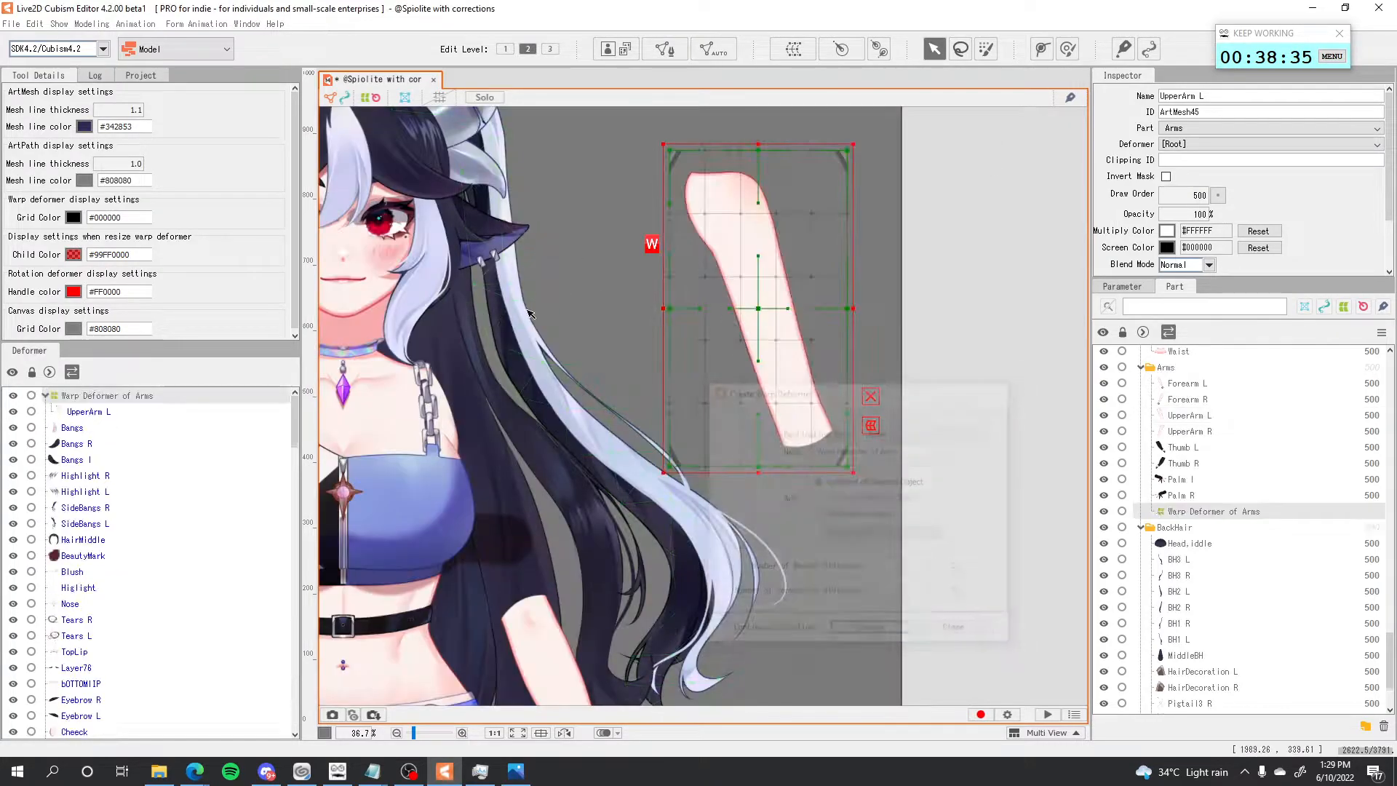
{"action": "key", "text": "w"}
{"action": "key", "text": "Return"}
Create a warp deformer around SideBangs R in the HairFront part.
{"action": "left_click", "coordinate": [135, 505]}
{"action": "key", "text": "w"}
{"action": "key", "text": "Return"}
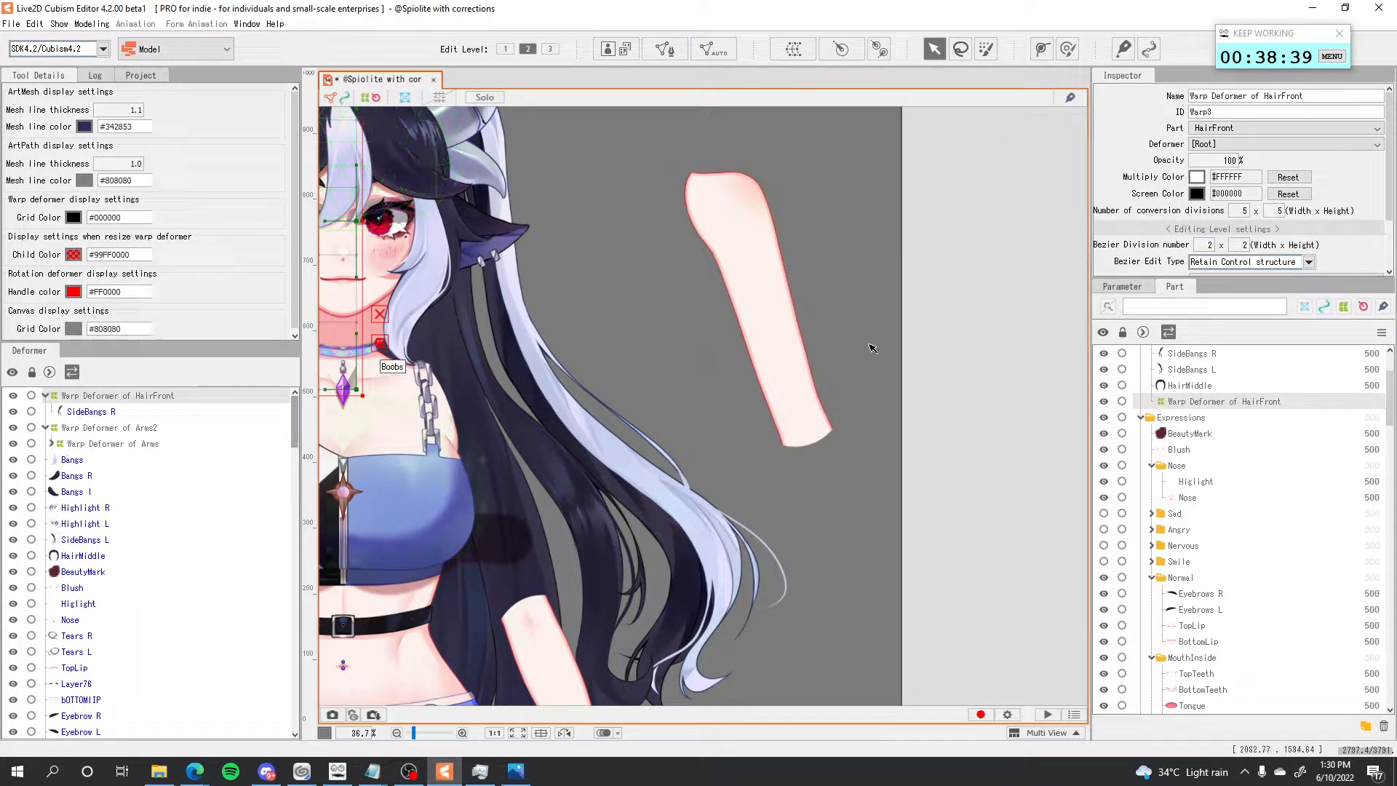
Reassign UpperArm L's parent deformer to Warp Deformer of HairFront.
{"action": "left_click", "coordinate": [771, 342]}
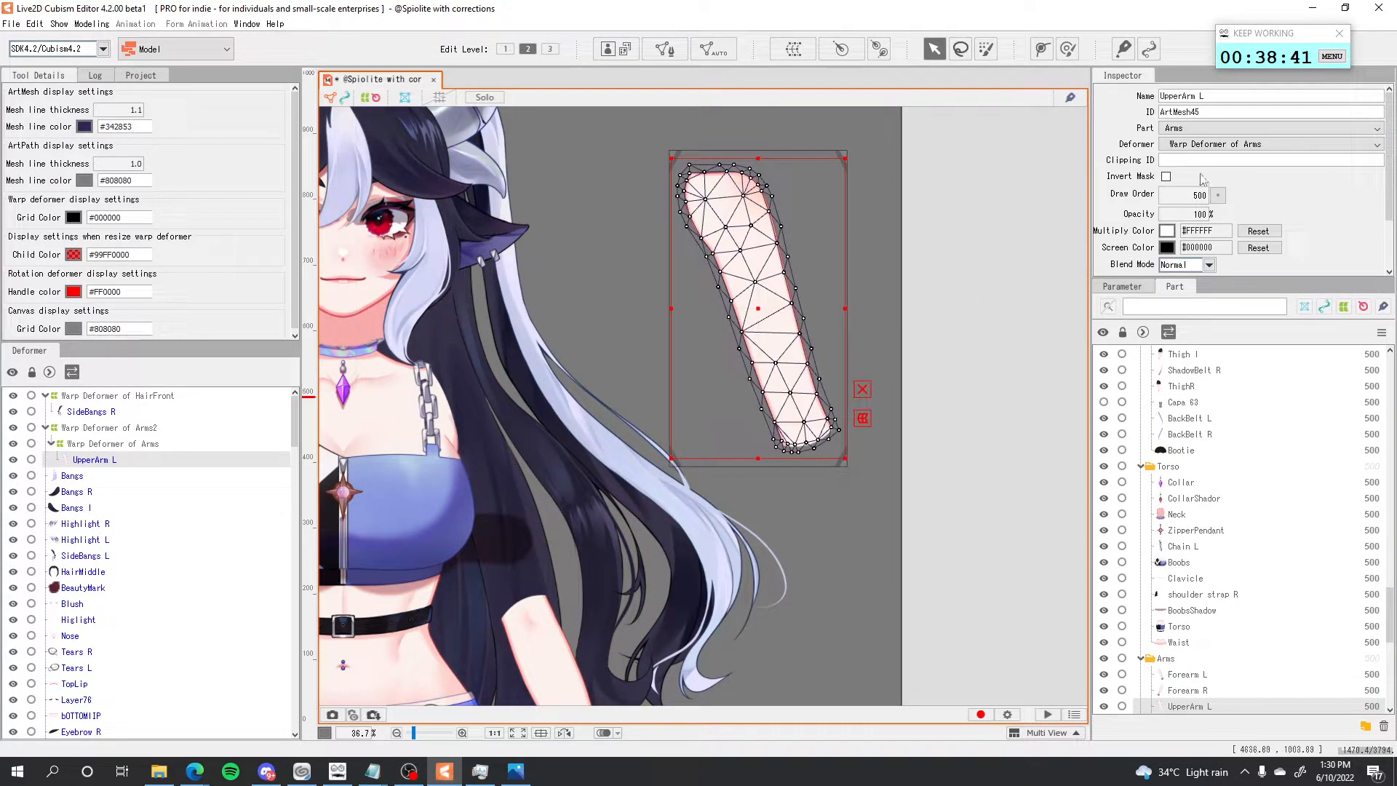
{"action": "left_click", "coordinate": [1184, 145]}
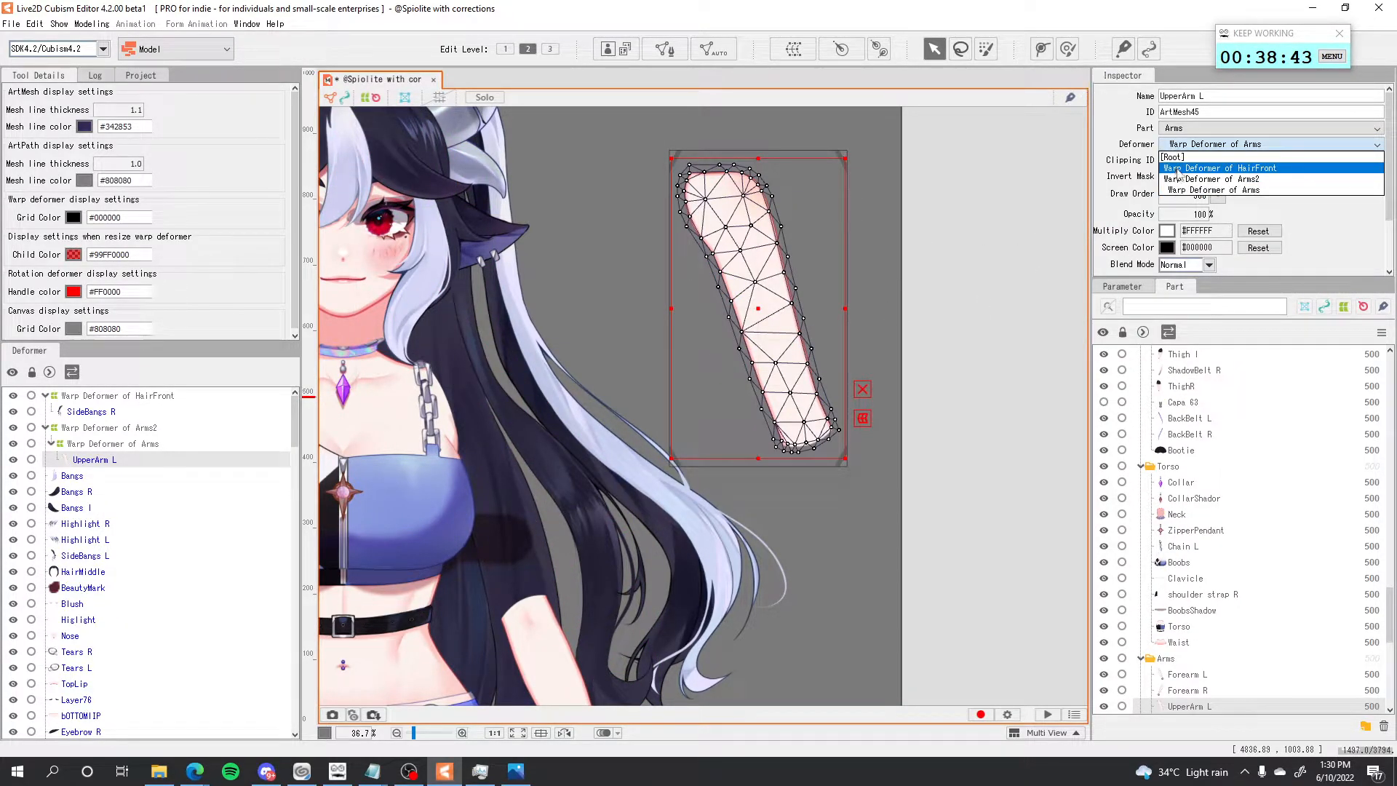
{"action": "left_click", "coordinate": [1216, 172]}
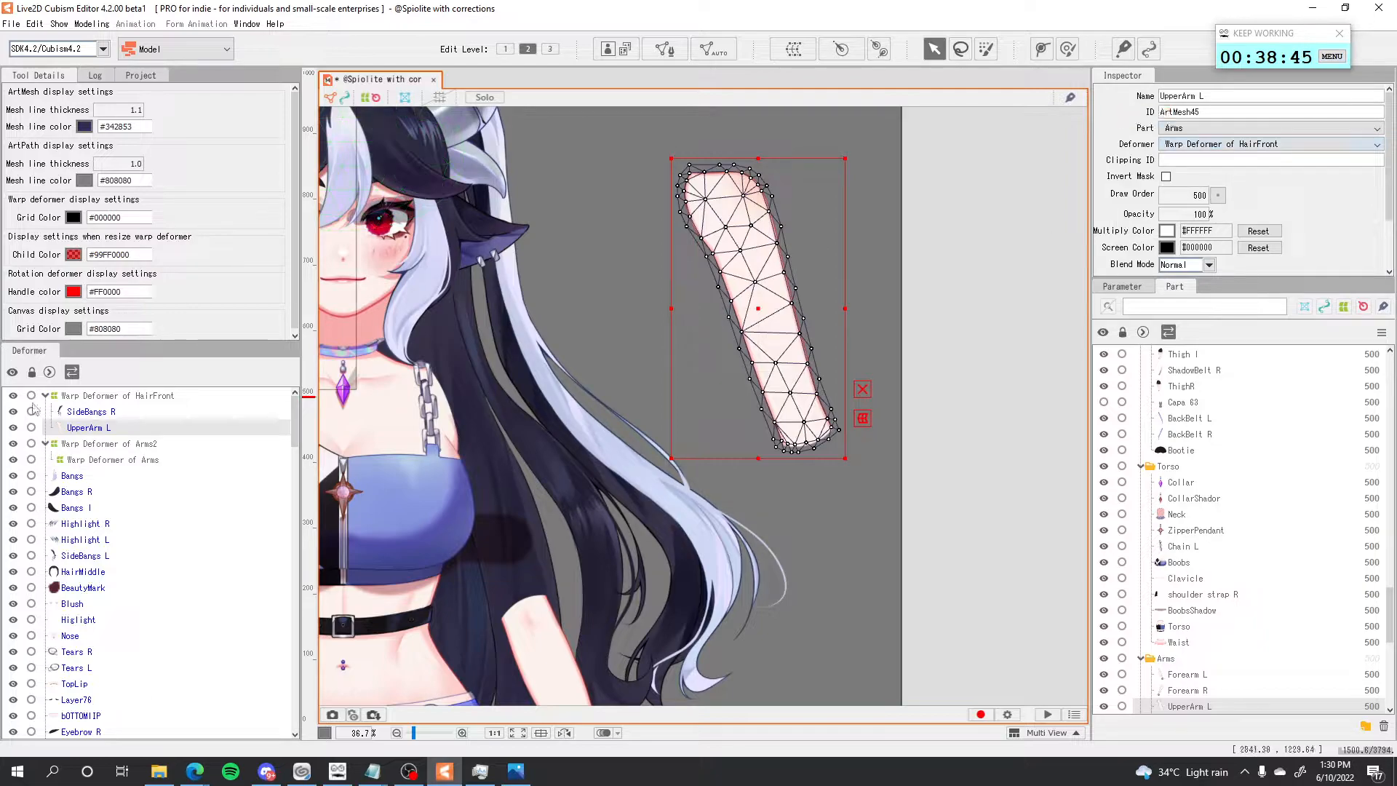
Undo UpperArm L's deformer reassignment and the creation of the new warp deformers.
{"action": "key", "text": "ctrl+z"}
{"action": "key", "text": "ctrl+z"}
{"action": "key", "text": "ctrl+z"}
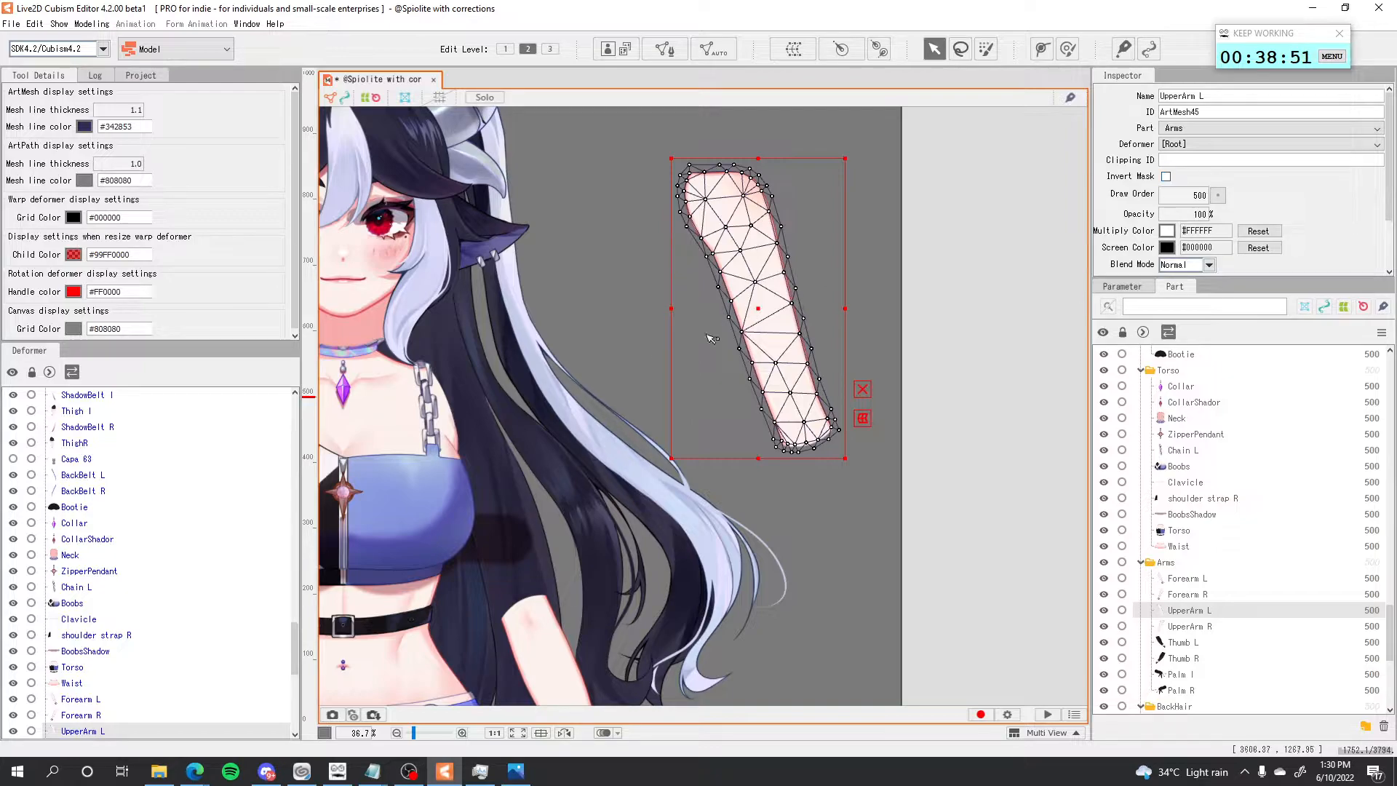
Move Forearm L off the body to the empty canvas area beside UpperArm L.
{"action": "left_click", "coordinate": [575, 582]}
{"action": "left_click_drag", "start_coordinate": [615, 605], "coordinate": [641, 489]}
{"action": "left_click_drag", "start_coordinate": [607, 604], "coordinate": [920, 276]}
{"action": "scroll", "coordinate": [921, 277], "scroll_direction": "up", "scroll_amount": 2}
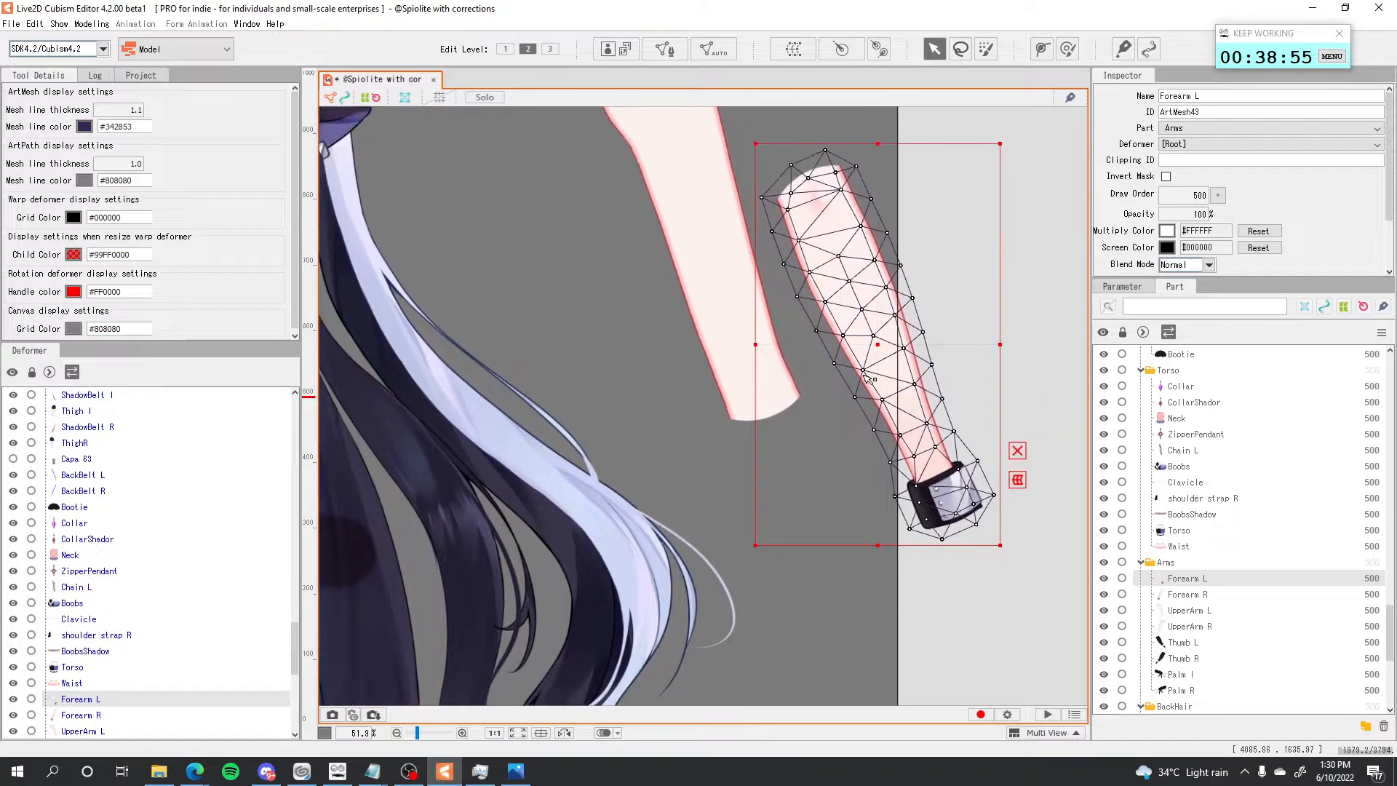
{"action": "scroll", "coordinate": [866, 376], "scroll_direction": "up", "scroll_amount": 4}
{"action": "scroll", "coordinate": [716, 298], "scroll_direction": "down", "scroll_amount": 2}
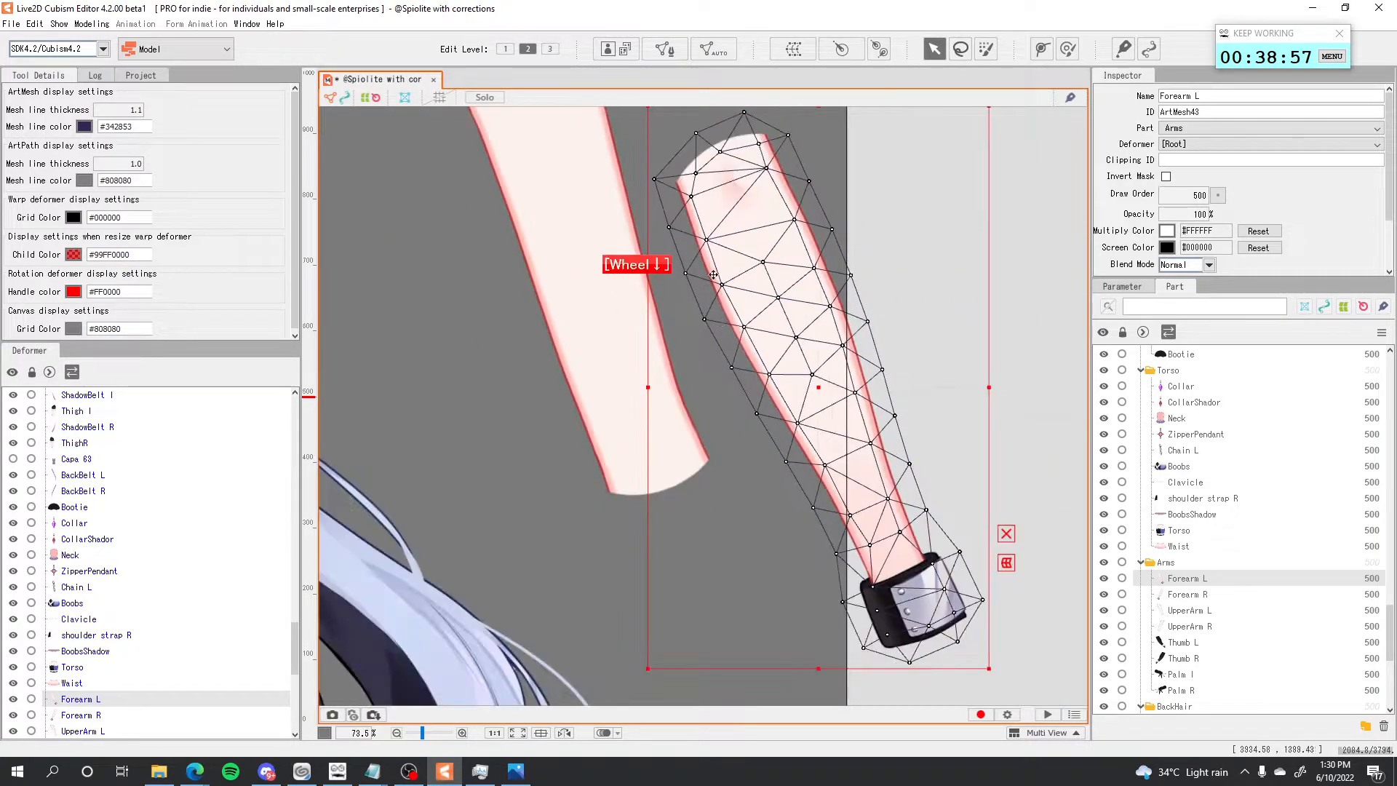
{"action": "scroll", "coordinate": [797, 327], "scroll_direction": "down", "scroll_amount": 4}
Clip UpperArm L to the Forearm L mesh by setting its clipping ID to ArtMesh43.
{"action": "left_click", "coordinate": [676, 280]}
{"action": "left_click", "coordinate": [782, 341]}
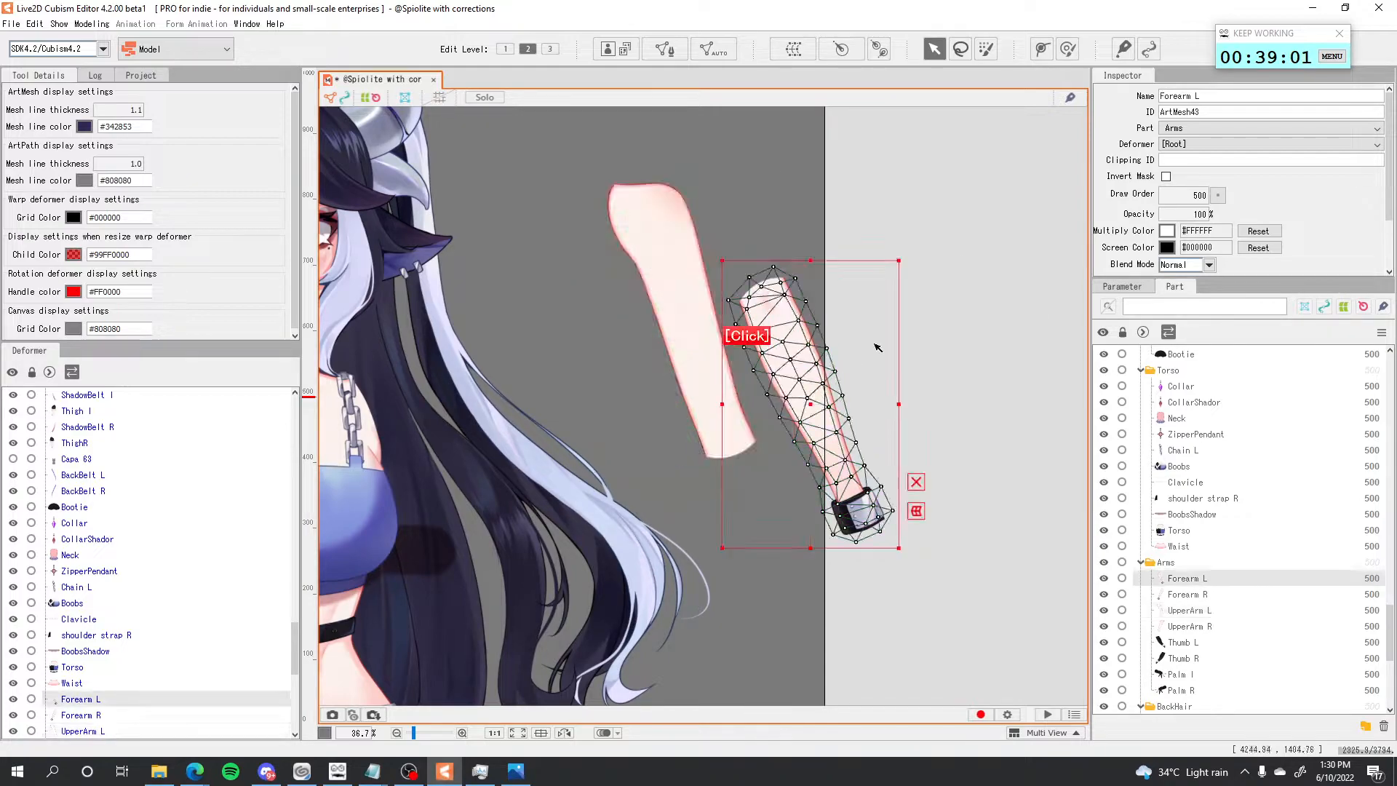
{"action": "left_click", "coordinate": [681, 290]}
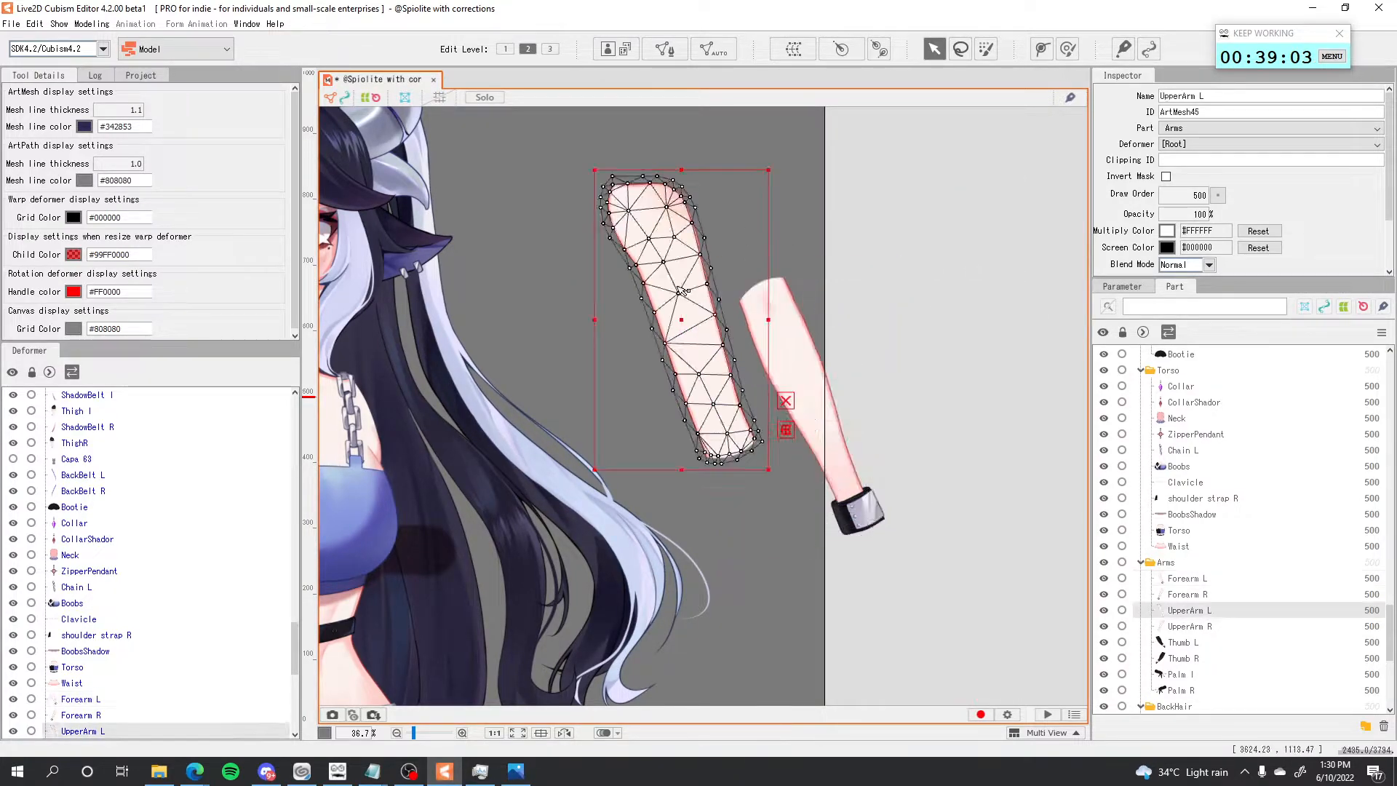
{"action": "type", "text": "ArtMesh43"}
{"action": "key", "text": "Return"}
Move the clipped UpperArm L over Forearm L and reorder it above Forearm L in the Arms part.
{"action": "mouse_move", "coordinate": [679, 316]}
{"action": "left_mouse_down"}
{"action": "mouse_move", "coordinate": [752, 290]}
{"action": "mouse_move", "coordinate": [690, 298]}
{"action": "left_mouse_up"}
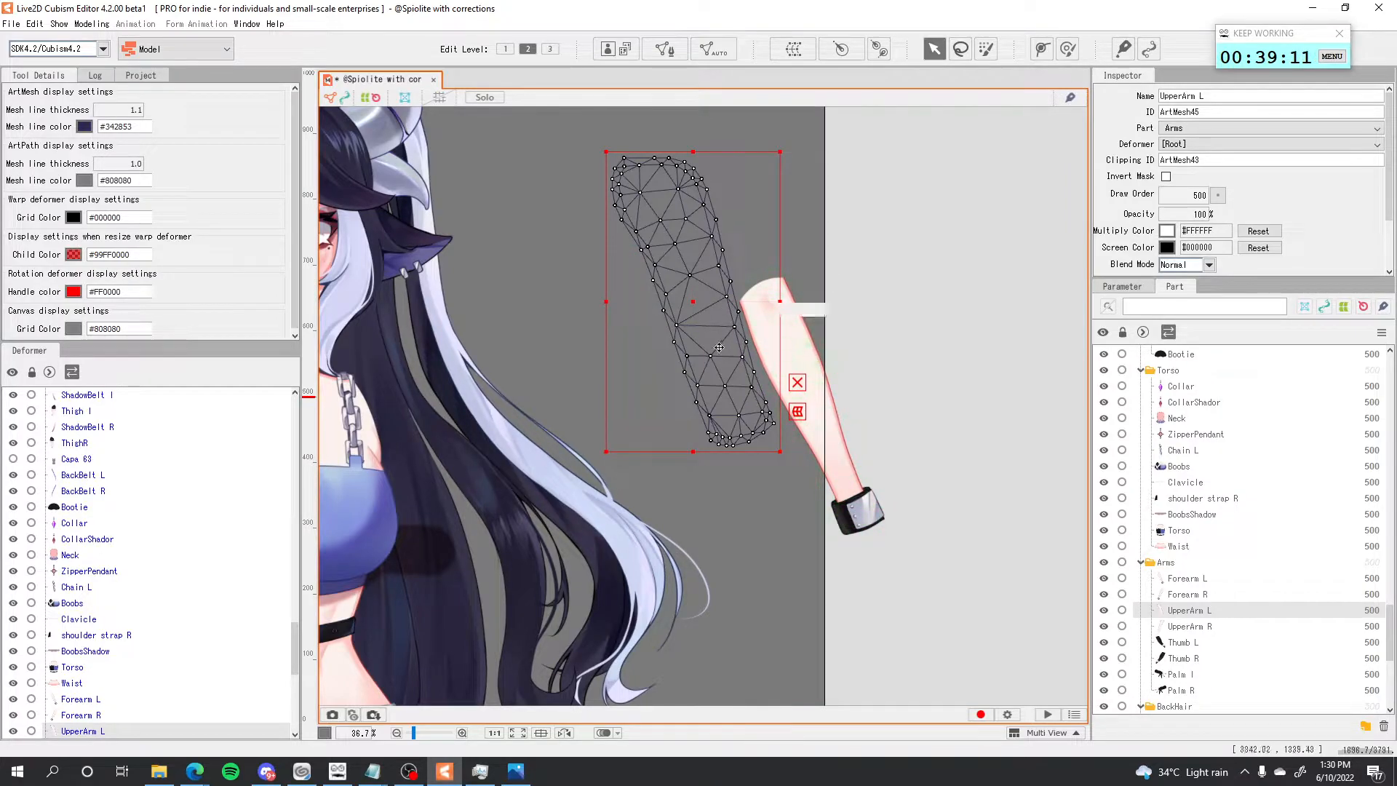
{"action": "scroll", "coordinate": [776, 357], "scroll_direction": "up", "scroll_amount": 3}
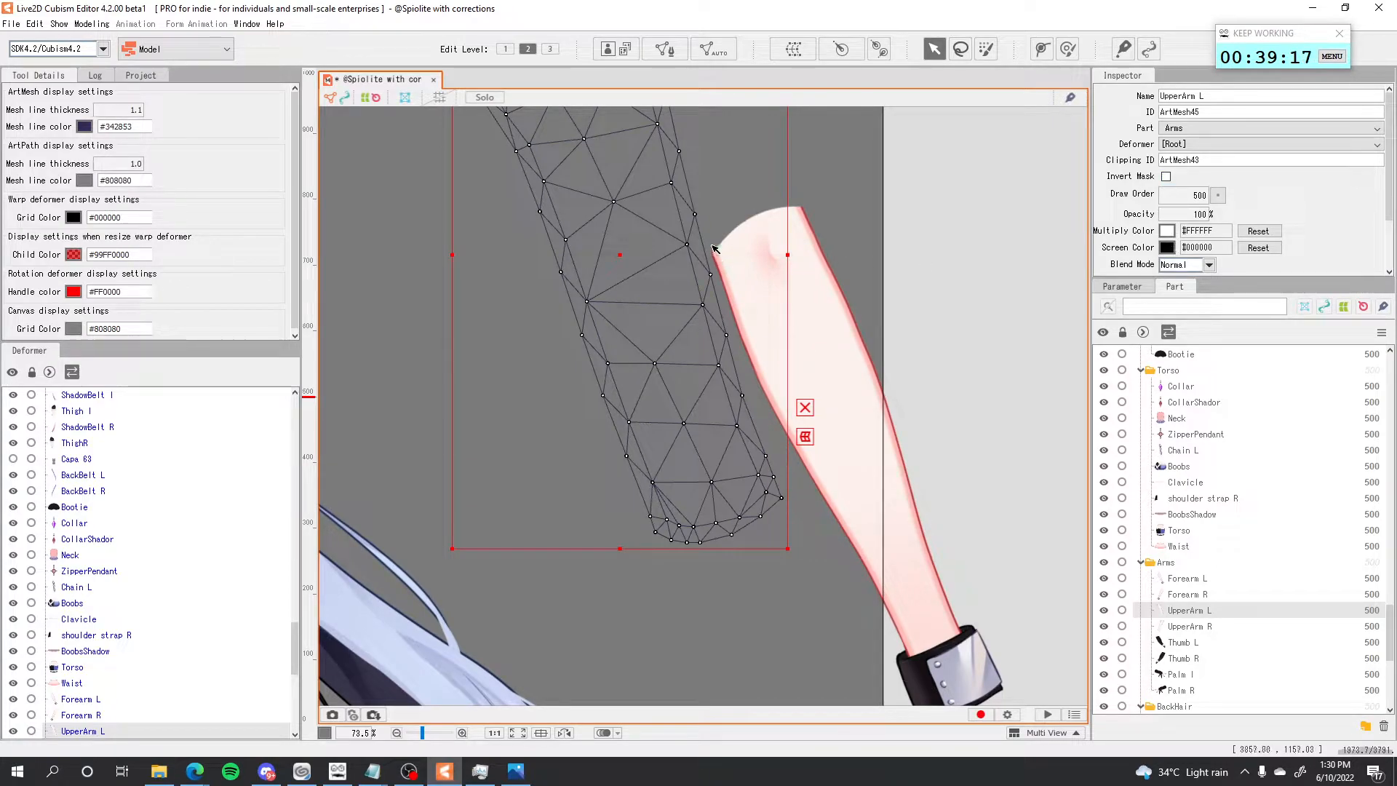
{"action": "left_click_drag", "start_coordinate": [620, 254], "coordinate": [755, 209]}
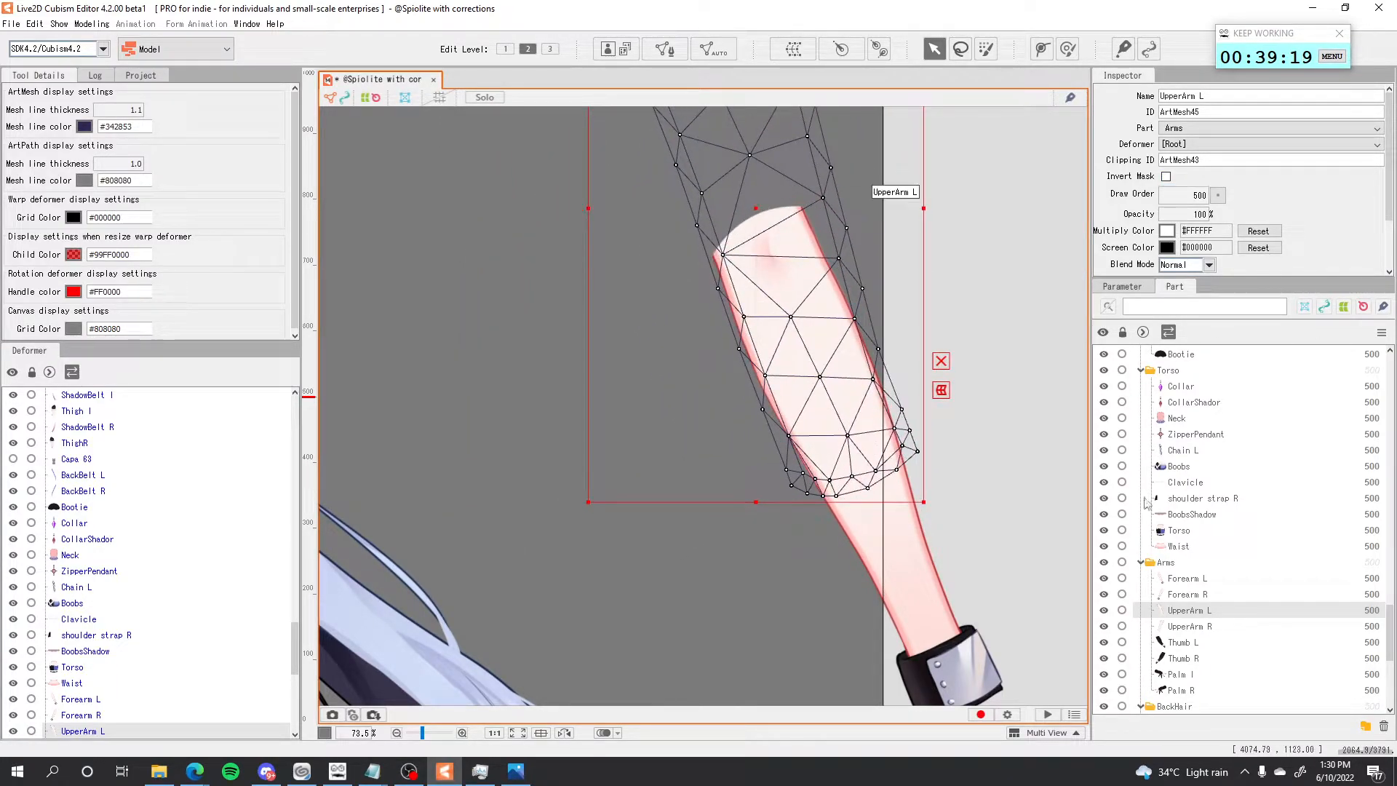
{"action": "left_click_drag", "start_coordinate": [1185, 617], "coordinate": [1191, 579]}
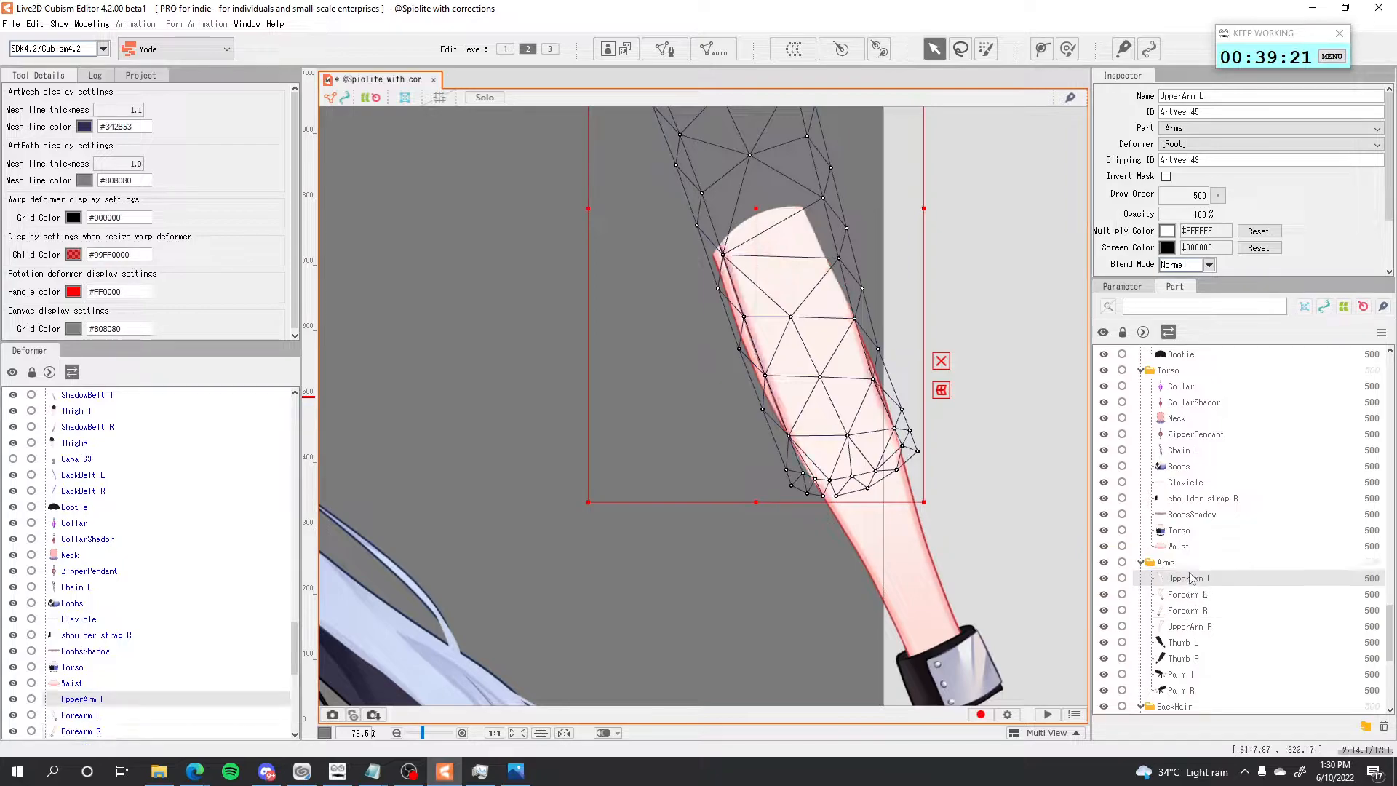
{"action": "scroll", "coordinate": [806, 421], "scroll_direction": "down", "scroll_amount": 2}
{"action": "mouse_move", "coordinate": [772, 271]}
{"action": "left_mouse_down"}
{"action": "mouse_move", "coordinate": [780, 242]}
{"action": "mouse_move", "coordinate": [792, 245]}
{"action": "mouse_move", "coordinate": [749, 249]}
{"action": "mouse_move", "coordinate": [770, 271]}
{"action": "left_mouse_up"}
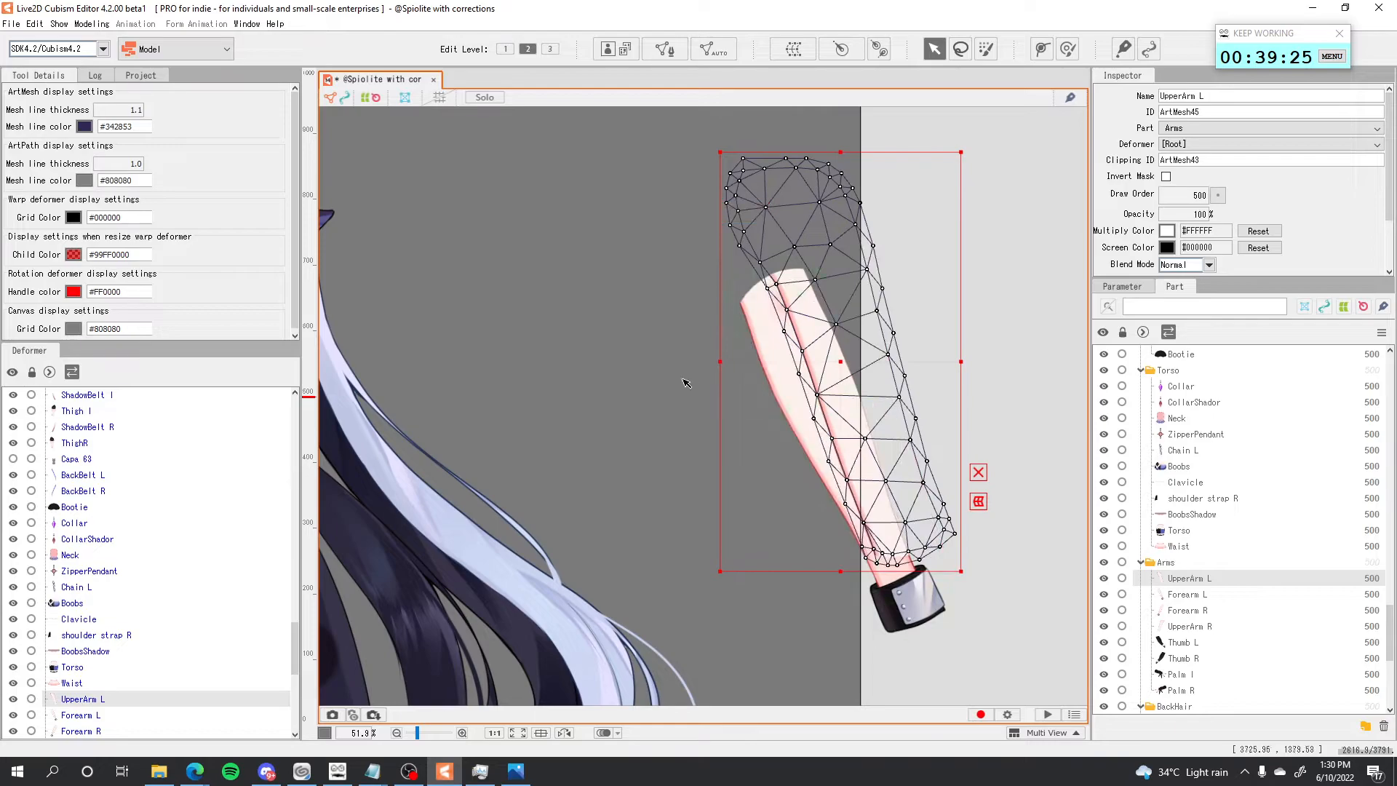
Set the clipping ID of one eye's RedHL, Pupil, BlueLight, ScleraShadow and Iirs meshes to its sclera, Sclera2.
{"action": "scroll", "coordinate": [684, 381], "scroll_direction": "down", "scroll_amount": 1}
{"action": "scroll", "coordinate": [683, 381], "scroll_direction": "down", "scroll_amount": 1}
{"action": "scroll", "coordinate": [746, 349], "scroll_direction": "up", "scroll_amount": 4}
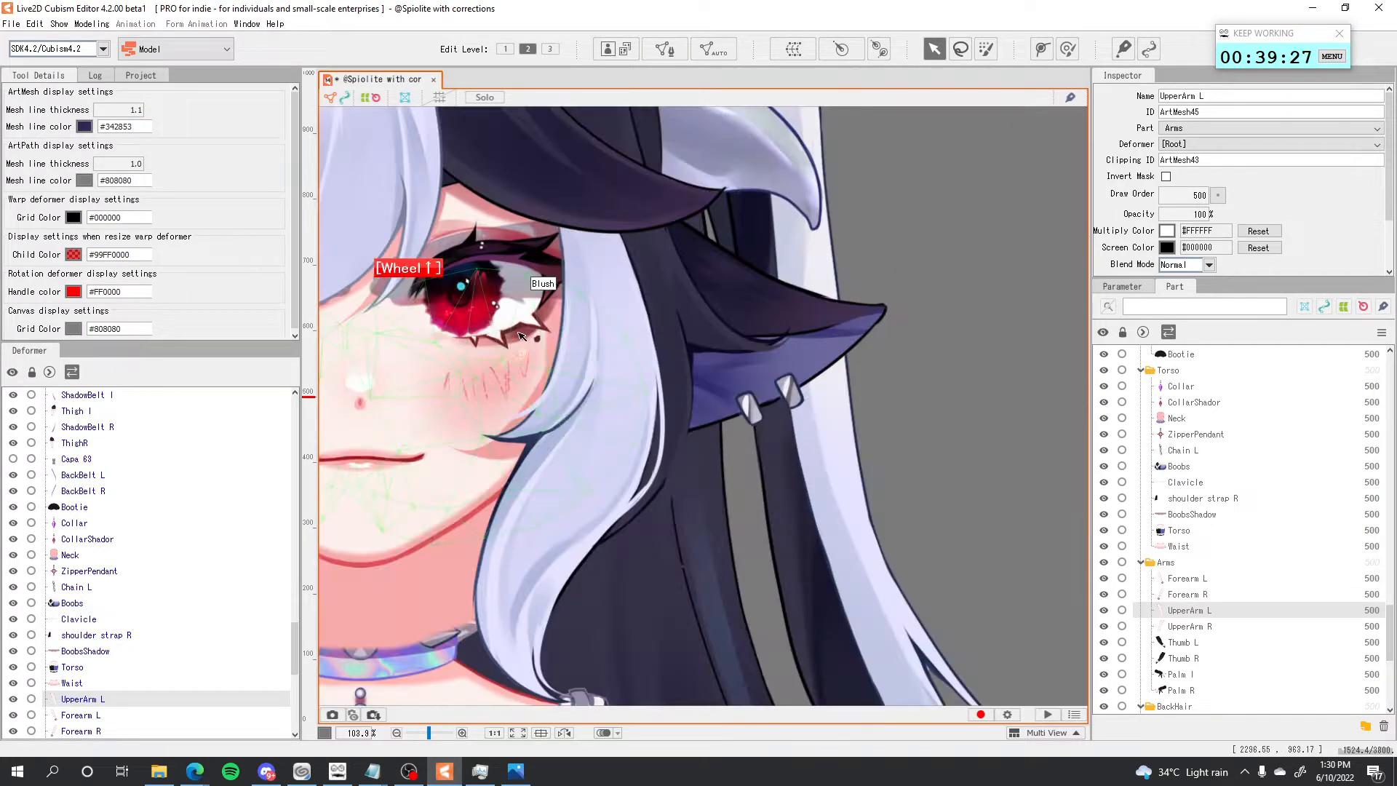
{"action": "left_click", "coordinate": [507, 323]}
{"action": "right_click", "coordinate": [507, 323]}
{"action": "mouse_move", "coordinate": [546, 352]}
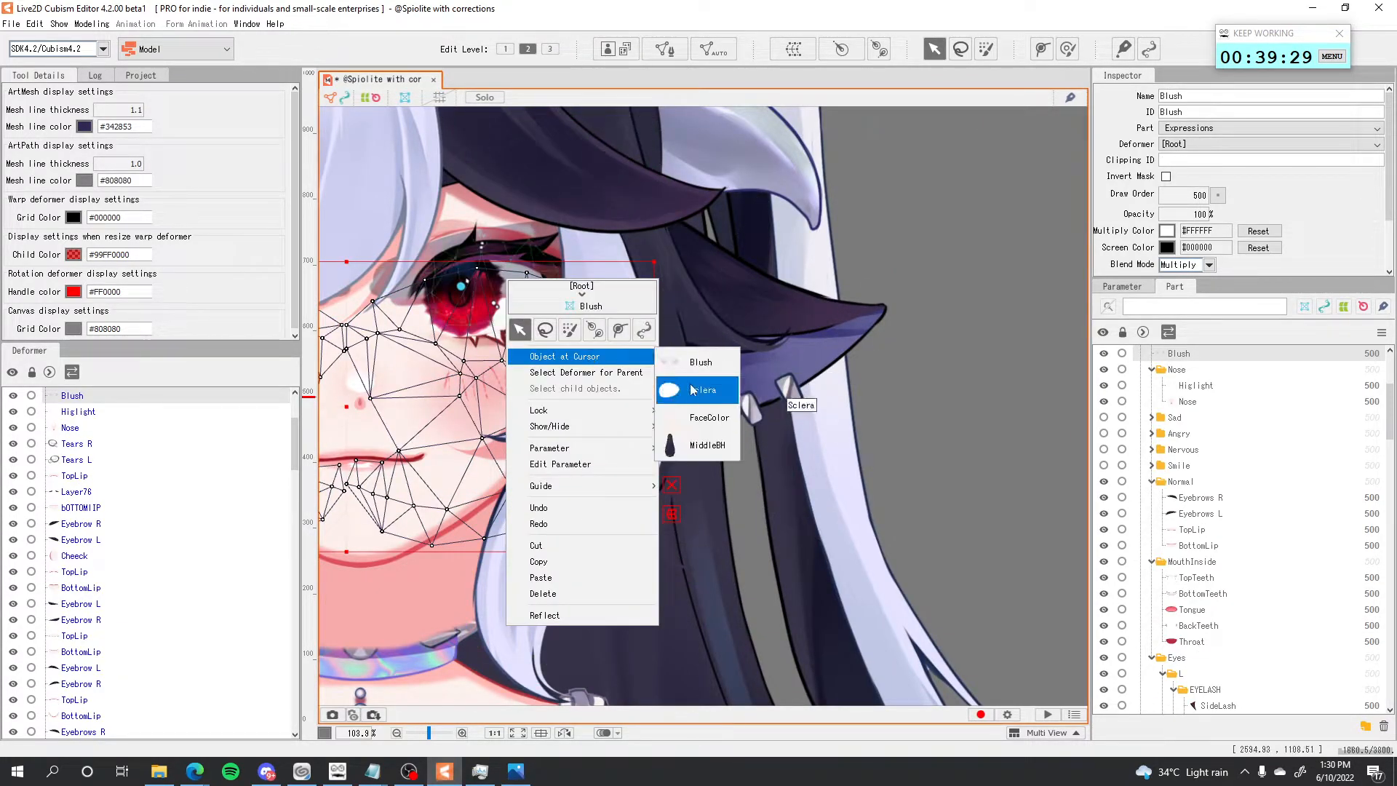
{"action": "left_click", "coordinate": [656, 391]}
{"action": "left_click_drag", "start_coordinate": [495, 420], "coordinate": [730, 483]}
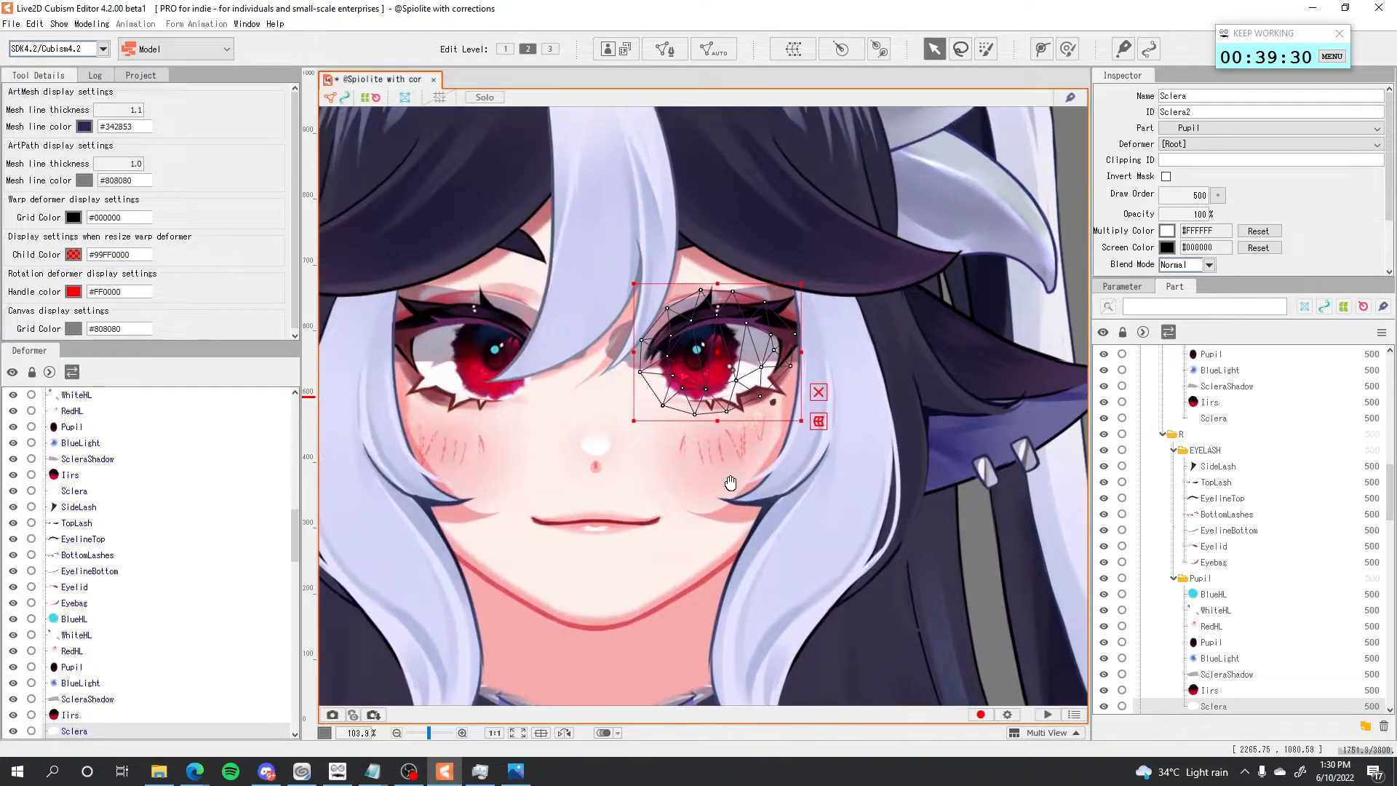
{"action": "left_click", "coordinate": [92, 718]}
{"action": "left_click", "coordinate": [78, 651], "text": "shift"}
{"action": "left_click", "coordinate": [1225, 160]}
{"action": "type", "text": "Sclera2"}
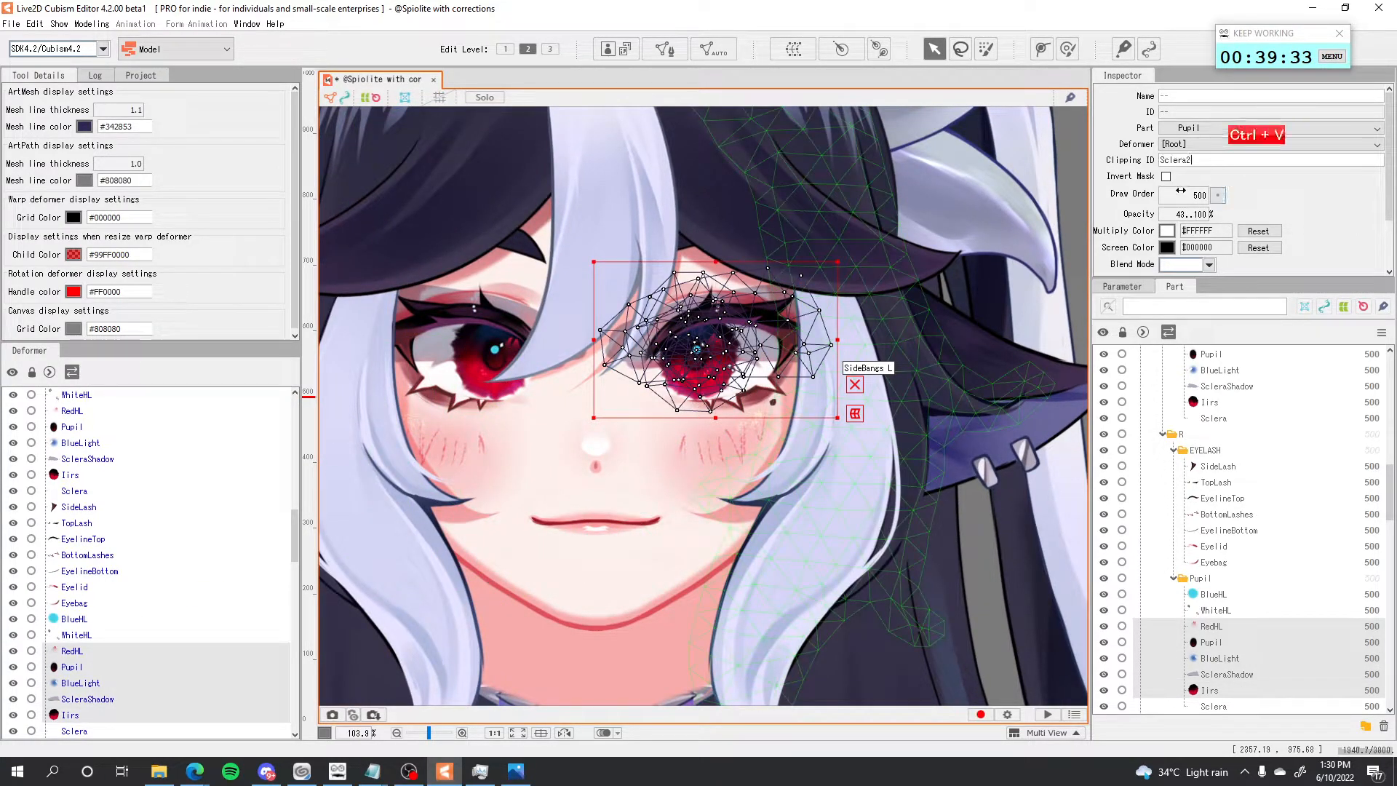
Test the eye clipping by shifting the selected pupil meshes toward the nose bridge, and restore their position.
{"action": "scroll", "coordinate": [705, 337], "scroll_direction": "down", "scroll_amount": 5, "text": "ctrl"}
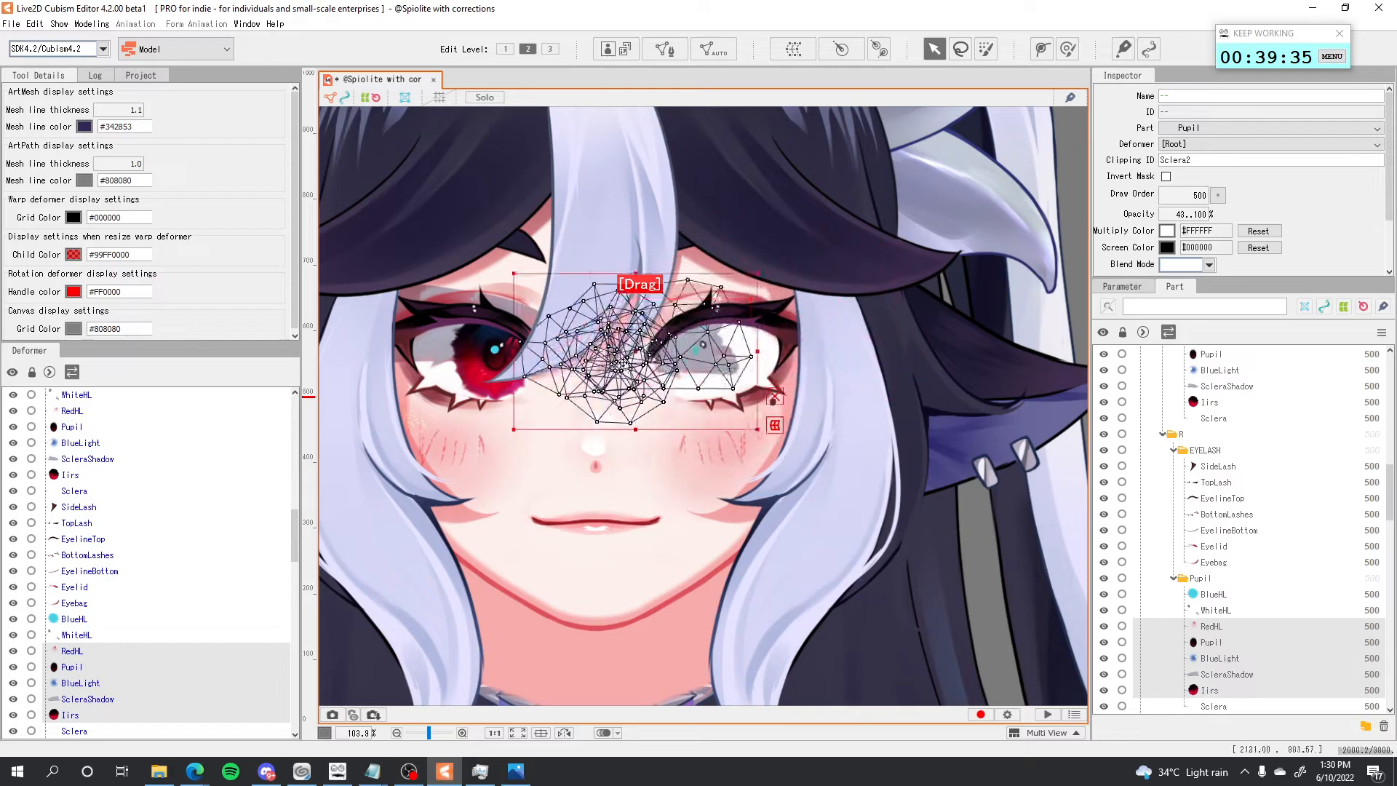
{"action": "scroll", "coordinate": [989, 407], "scroll_direction": "down", "scroll_amount": 5, "text": "ctrl"}
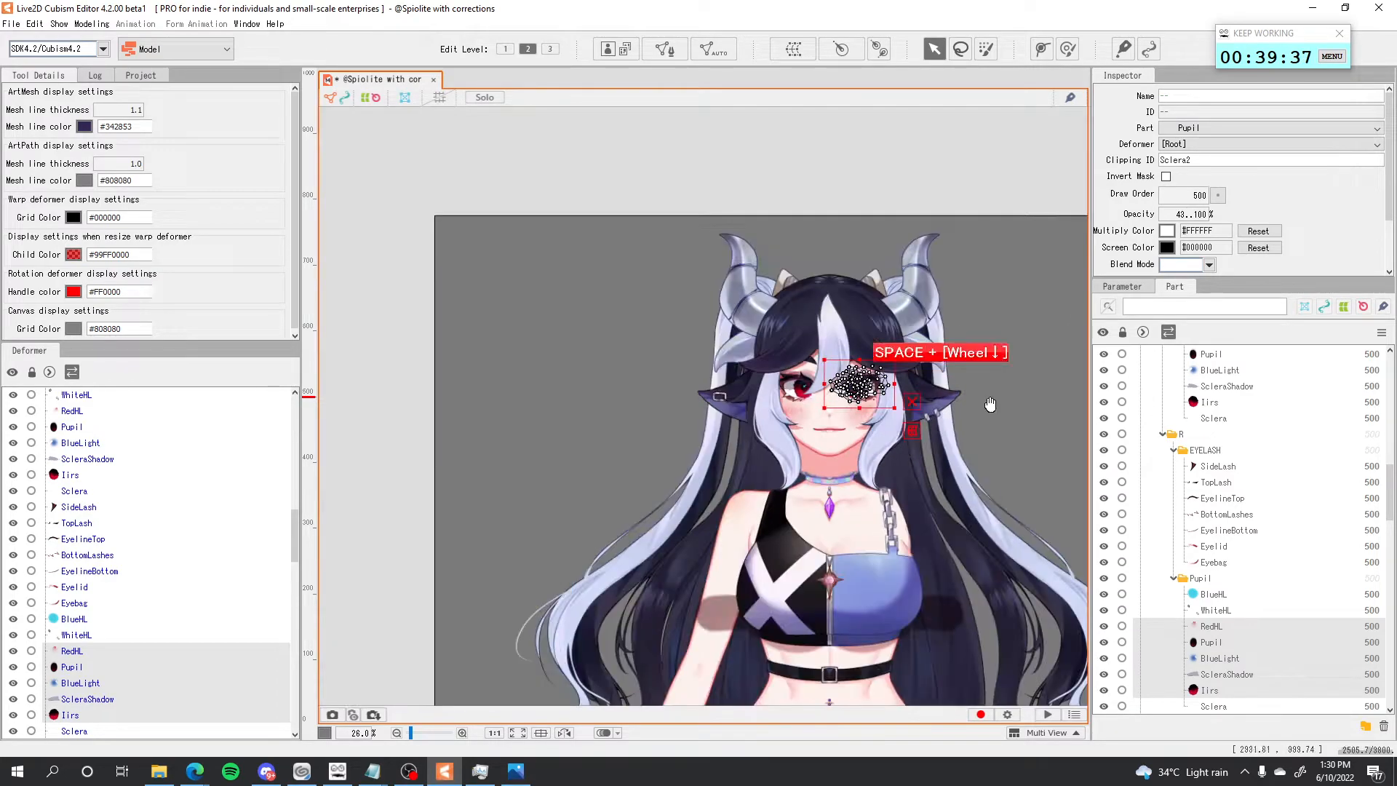
{"action": "left_click_drag", "start_coordinate": [988, 405], "coordinate": [786, 386]}
{"action": "left_click", "coordinate": [833, 387]}
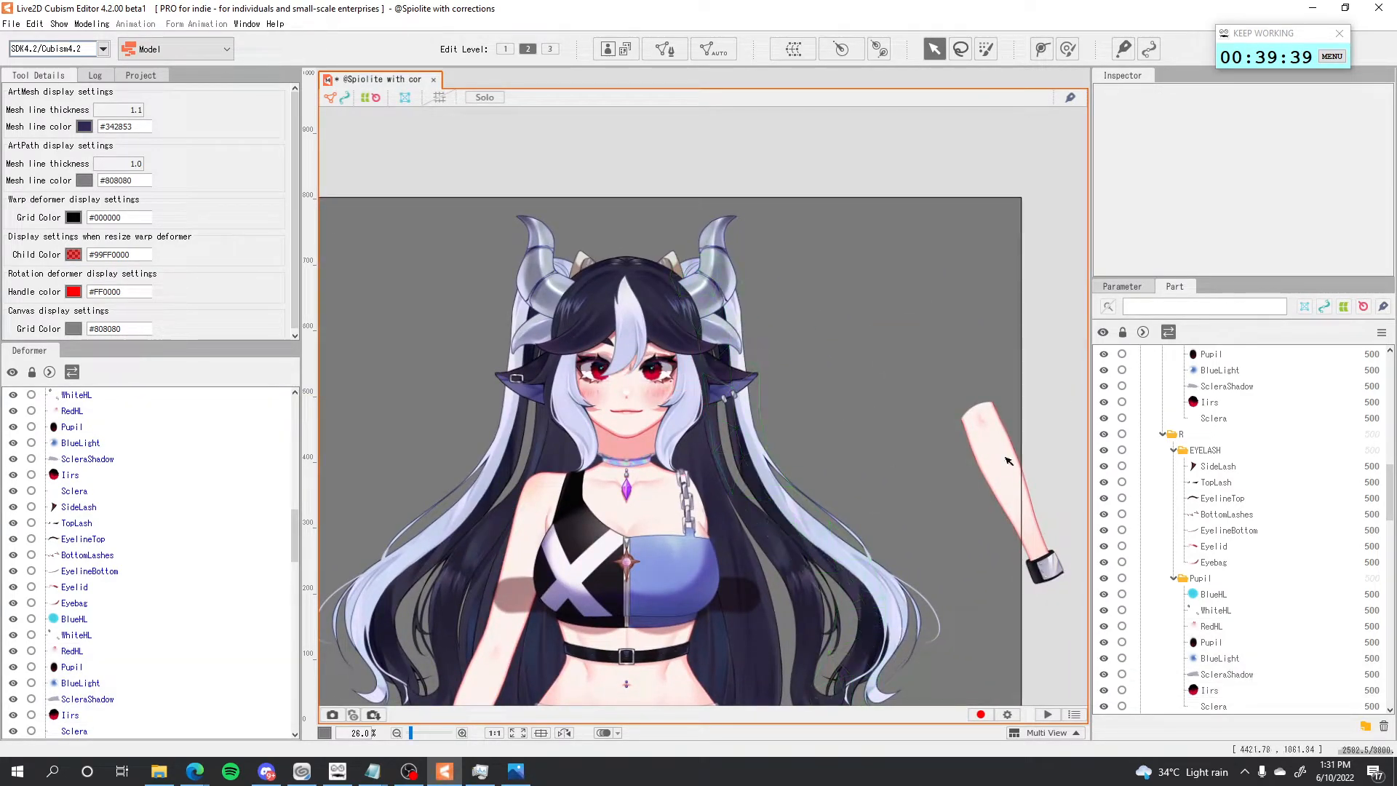
Remove the ArtMesh43 clipping ID from UpperArm L.
{"action": "left_click", "coordinate": [945, 430]}
{"action": "left_click_drag", "start_coordinate": [1035, 424], "coordinate": [914, 378]}
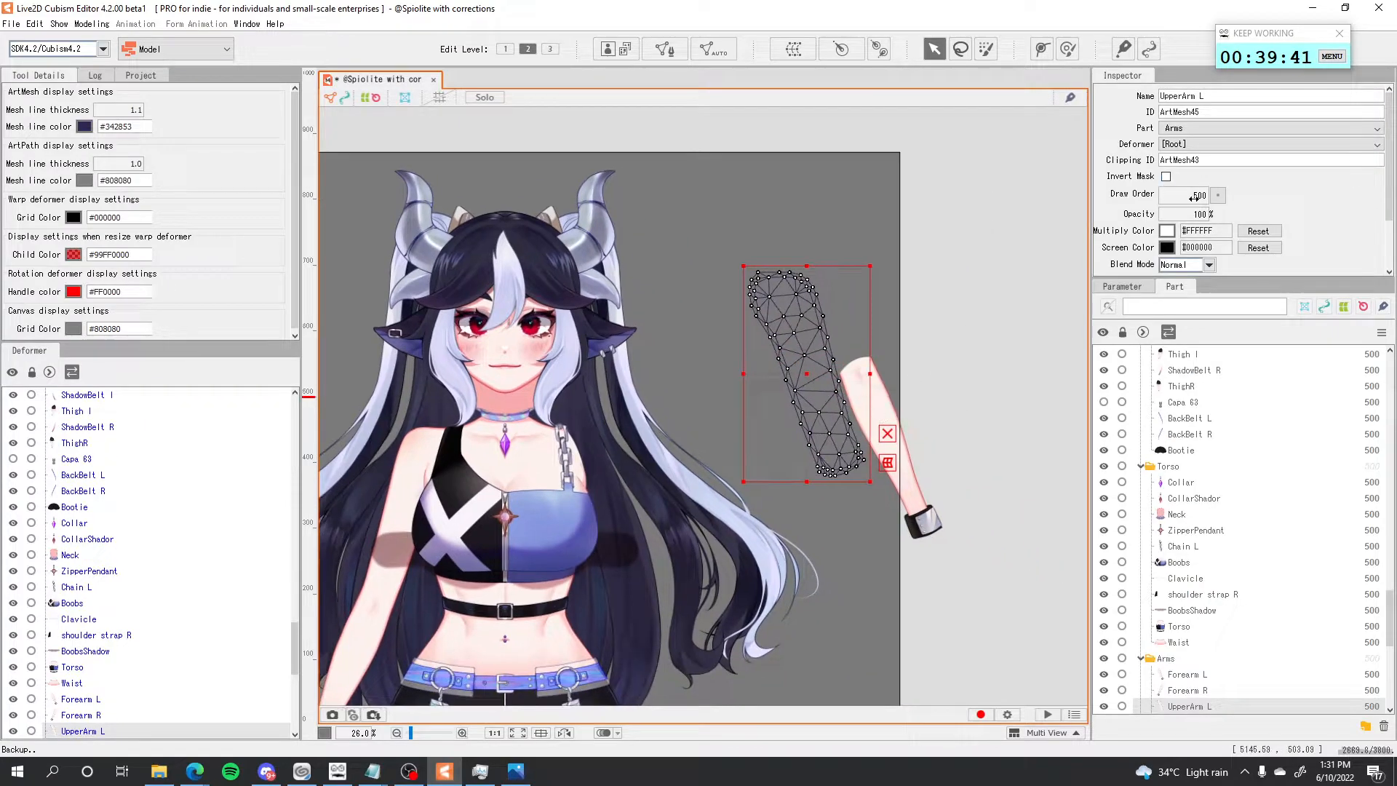
{"action": "double_click", "coordinate": [1185, 160]}
{"action": "key", "text": "ctrl+c"}
{"action": "key", "text": "Delete"}
{"action": "key", "text": "Return"}
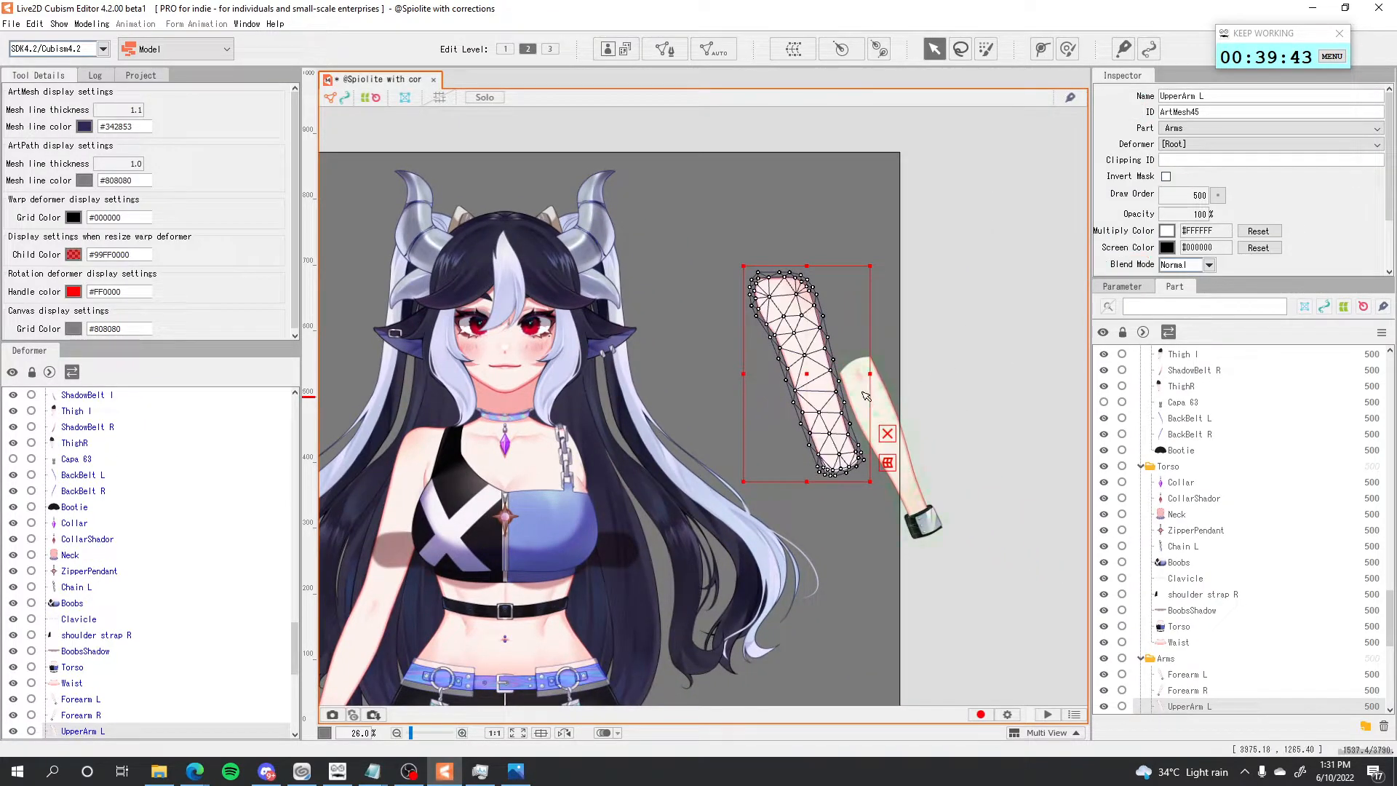
Set UpperArm L's clipping ID to ArtMesh43, invert the mask, and move the mesh over Forearm L.
{"action": "scroll", "coordinate": [866, 396], "scroll_direction": "up", "scroll_amount": 3}
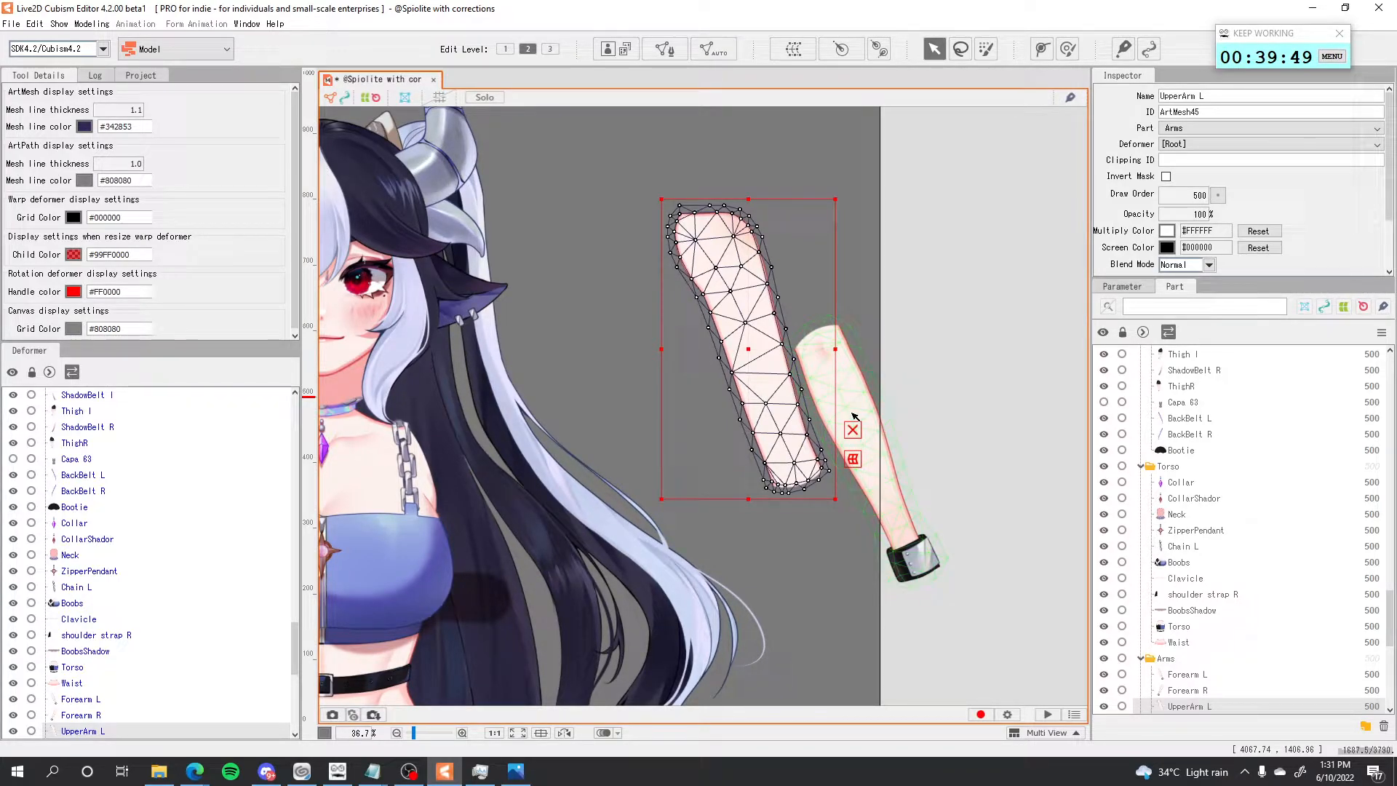
{"action": "left_click", "coordinate": [854, 406]}
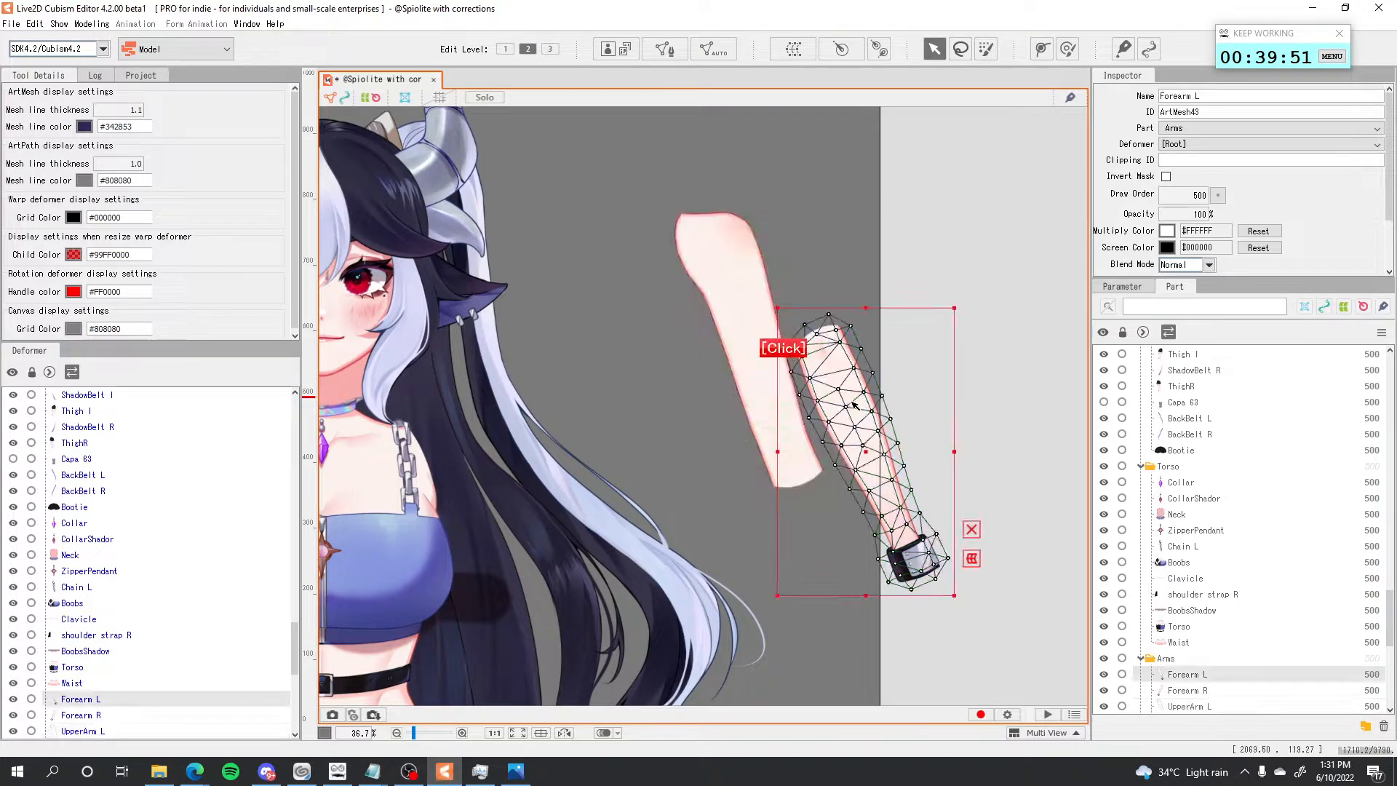
{"action": "left_click", "coordinate": [756, 341]}
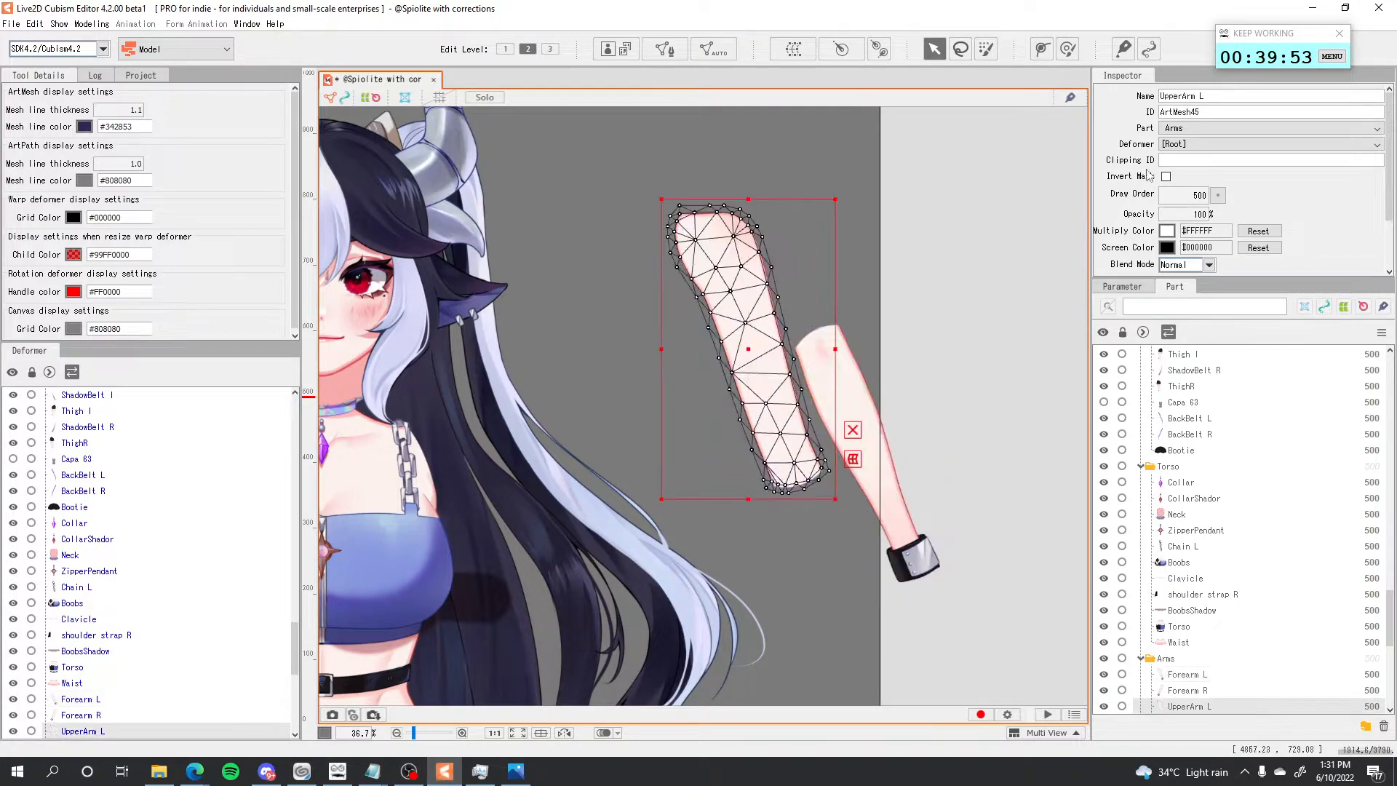
{"action": "key", "text": "ctrl+v"}
{"action": "key", "text": "Return"}
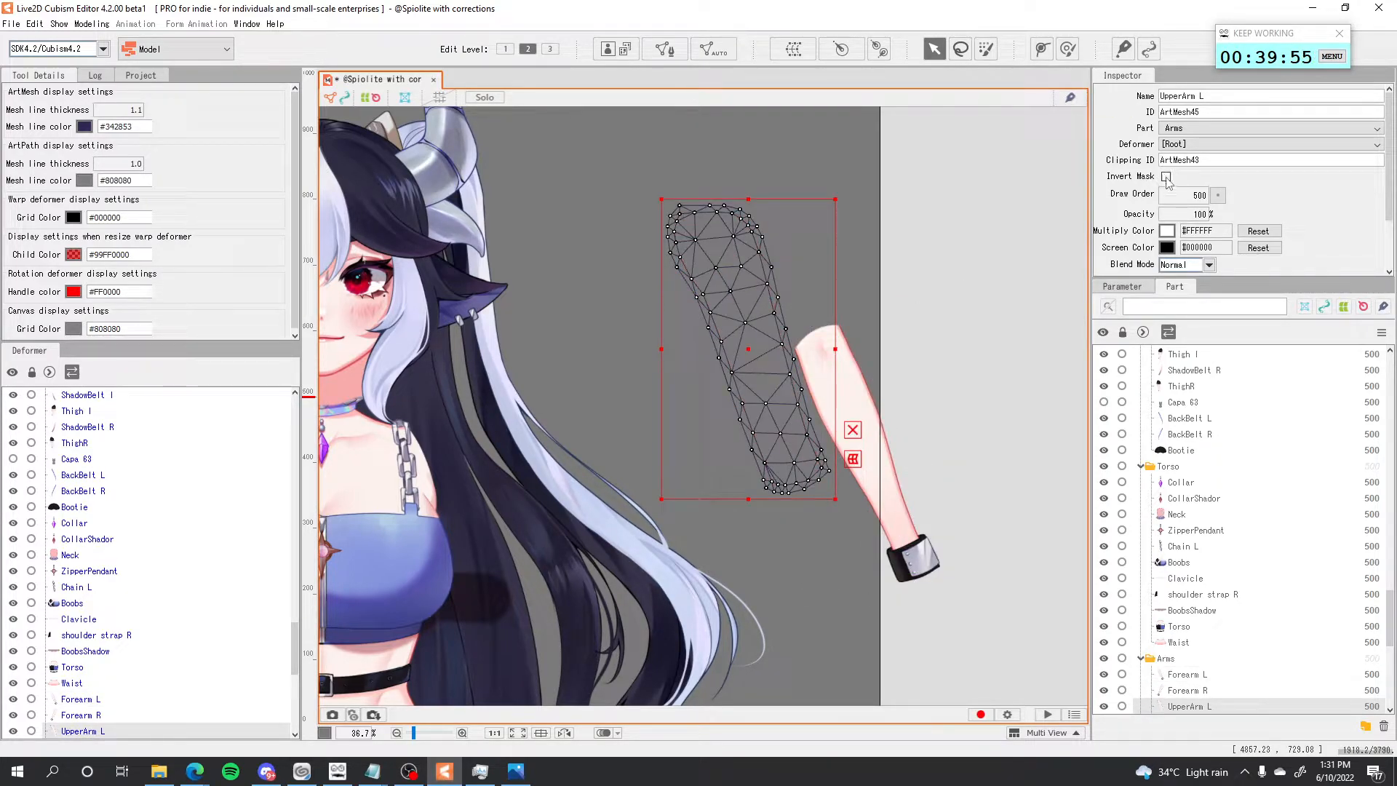
{"action": "left_click", "coordinate": [1166, 177]}
{"action": "left_click_drag", "start_coordinate": [747, 356], "coordinate": [794, 323]}
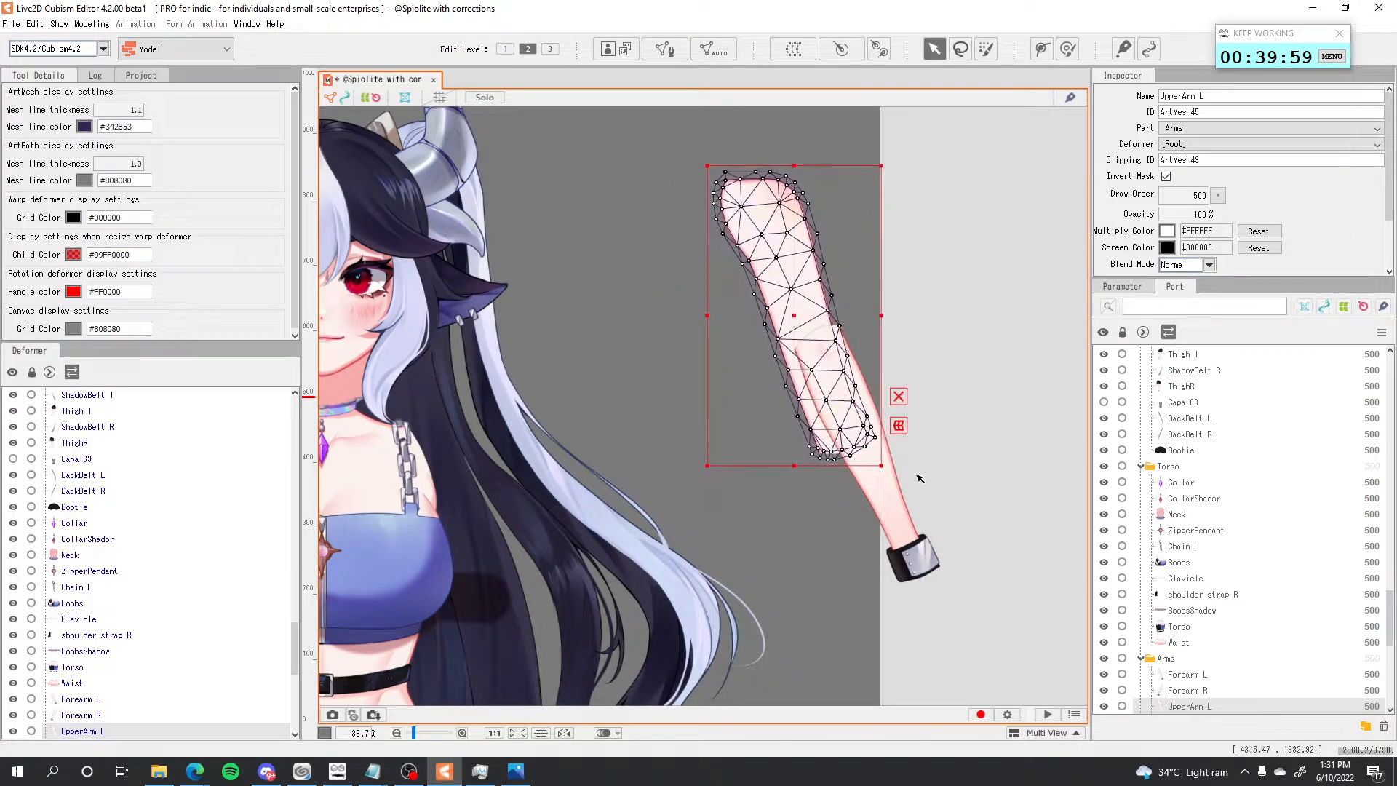
Set Forearm L's opacity to 0% and shift UpperArm L back away from the overlap.
{"action": "left_click", "coordinate": [897, 500]}
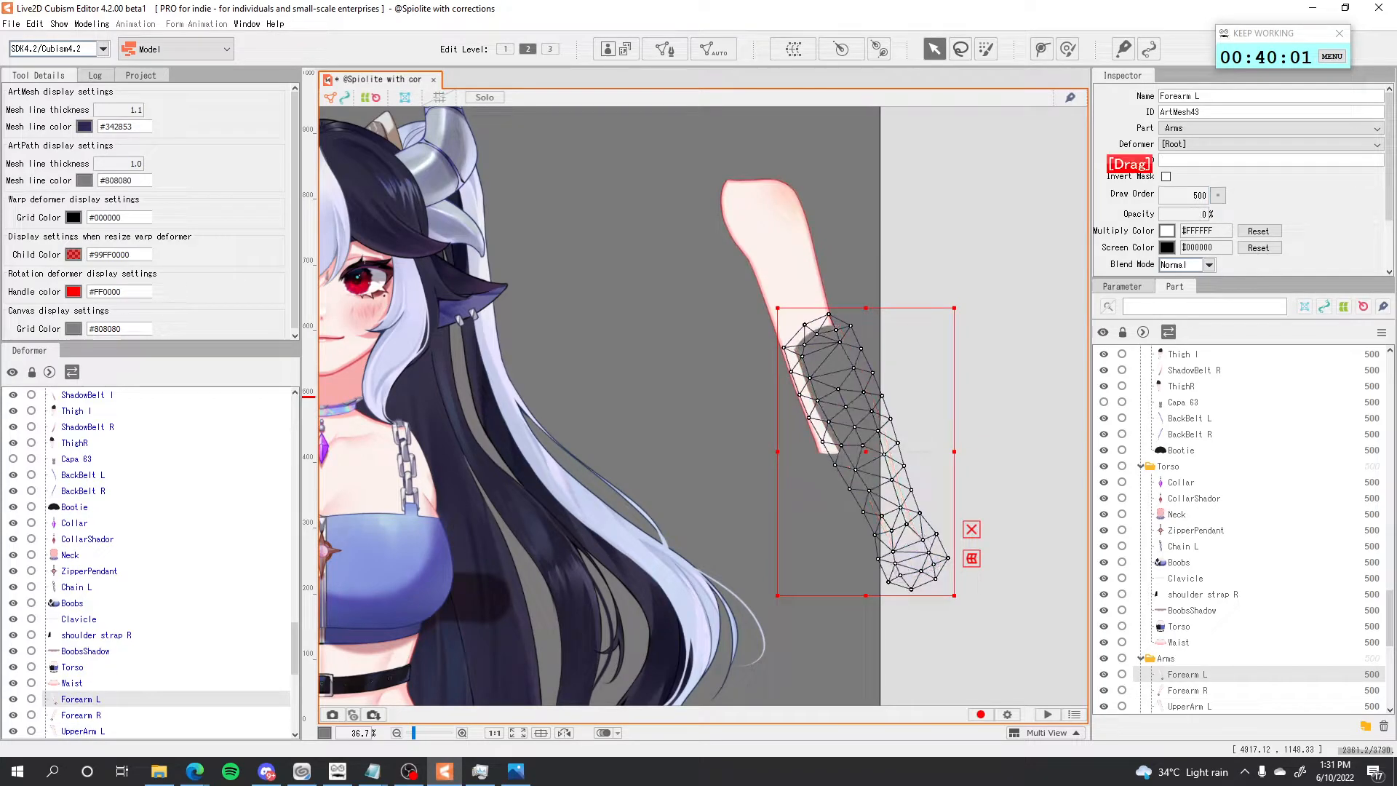
{"action": "left_click", "coordinate": [790, 245]}
{"action": "left_click_drag", "start_coordinate": [802, 309], "coordinate": [769, 350]}
{"action": "scroll", "coordinate": [789, 407], "scroll_direction": "down", "scroll_amount": 2}
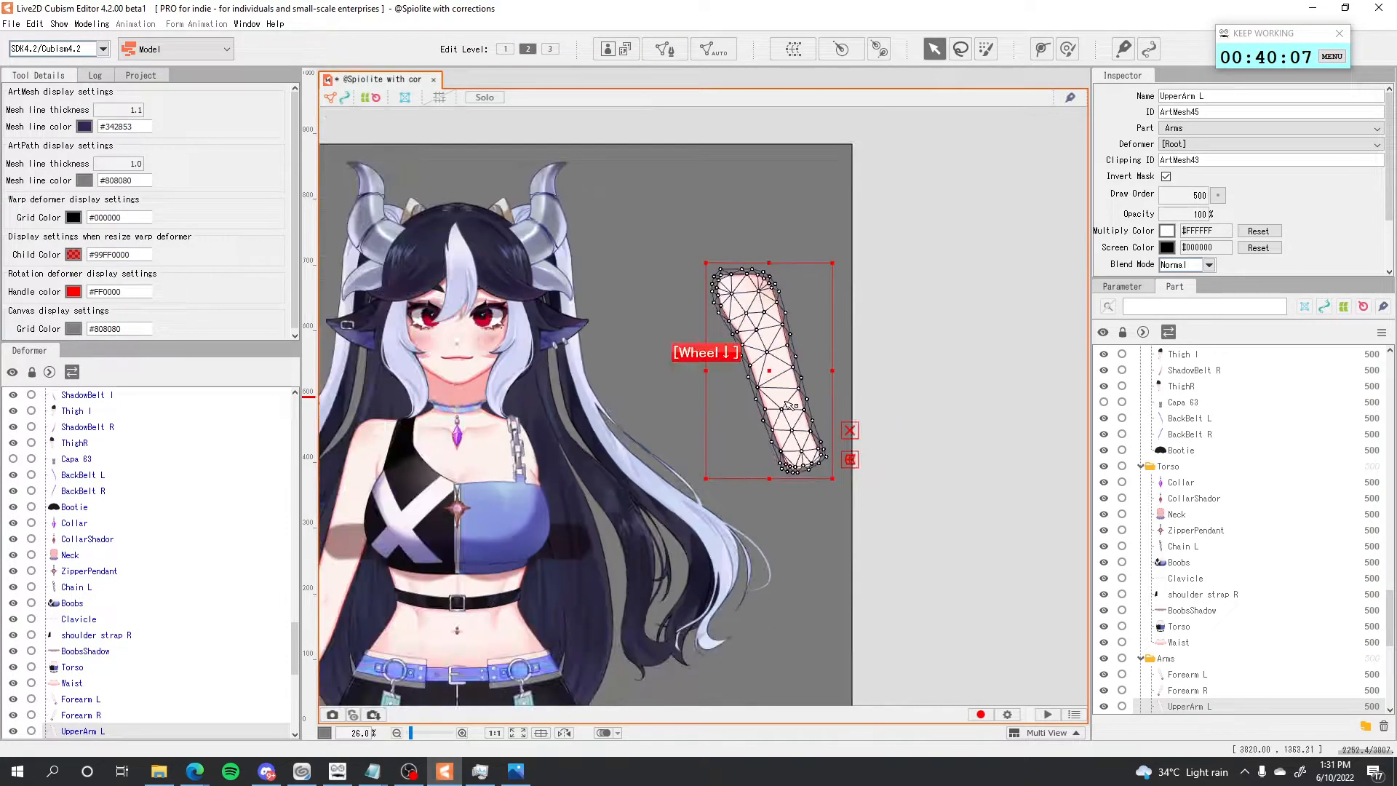
{"action": "scroll", "coordinate": [787, 408], "scroll_direction": "up", "scroll_amount": 4}
{"action": "scroll", "coordinate": [868, 379], "scroll_direction": "down", "scroll_amount": 3}
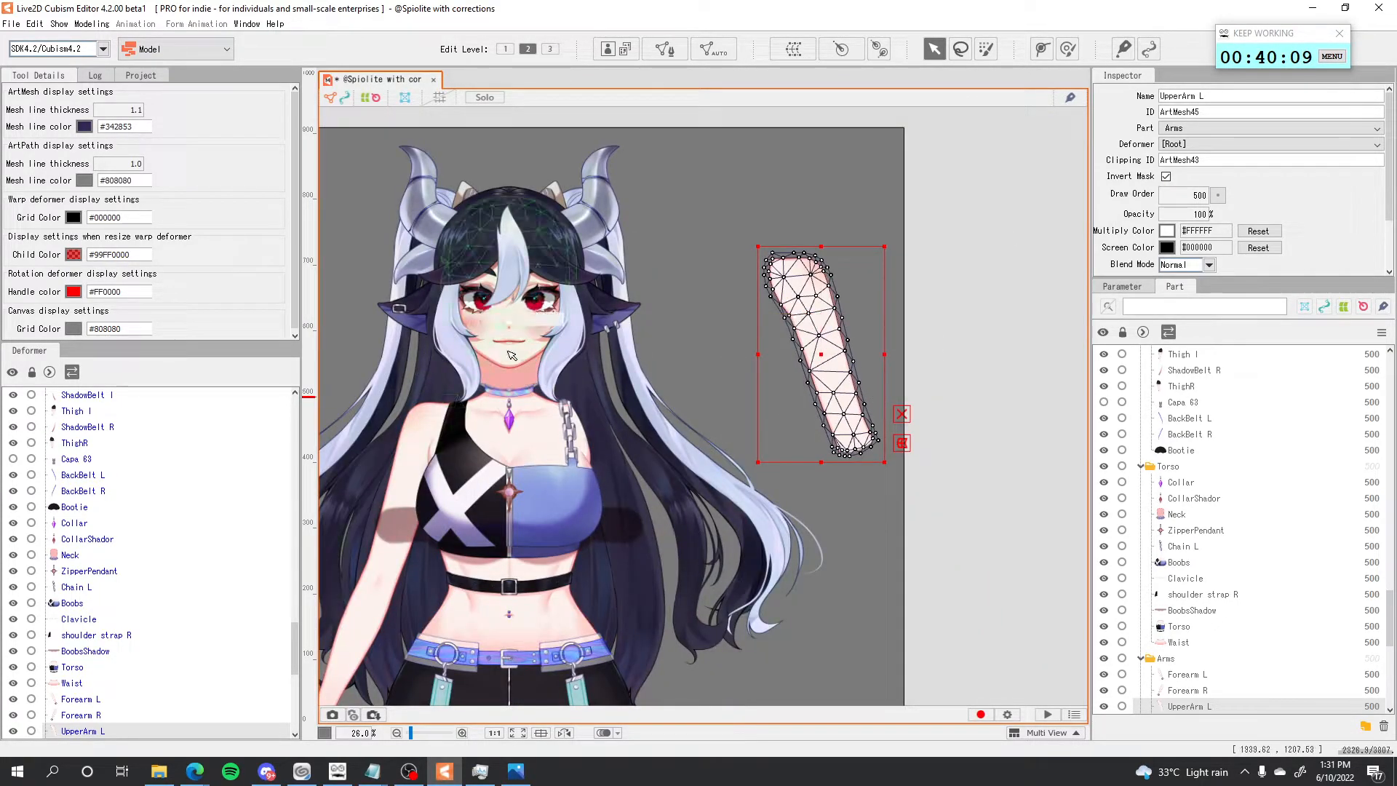
Examine the FaceLine mesh isolated in solo display.
{"action": "scroll", "coordinate": [520, 411], "scroll_direction": "up", "scroll_amount": 5}
{"action": "left_click", "coordinate": [606, 457]}
{"action": "scroll", "coordinate": [670, 449], "scroll_direction": "down", "scroll_amount": 2}
{"action": "key", "text": "s"}
{"action": "scroll", "coordinate": [664, 456], "scroll_direction": "down", "scroll_amount": 2}
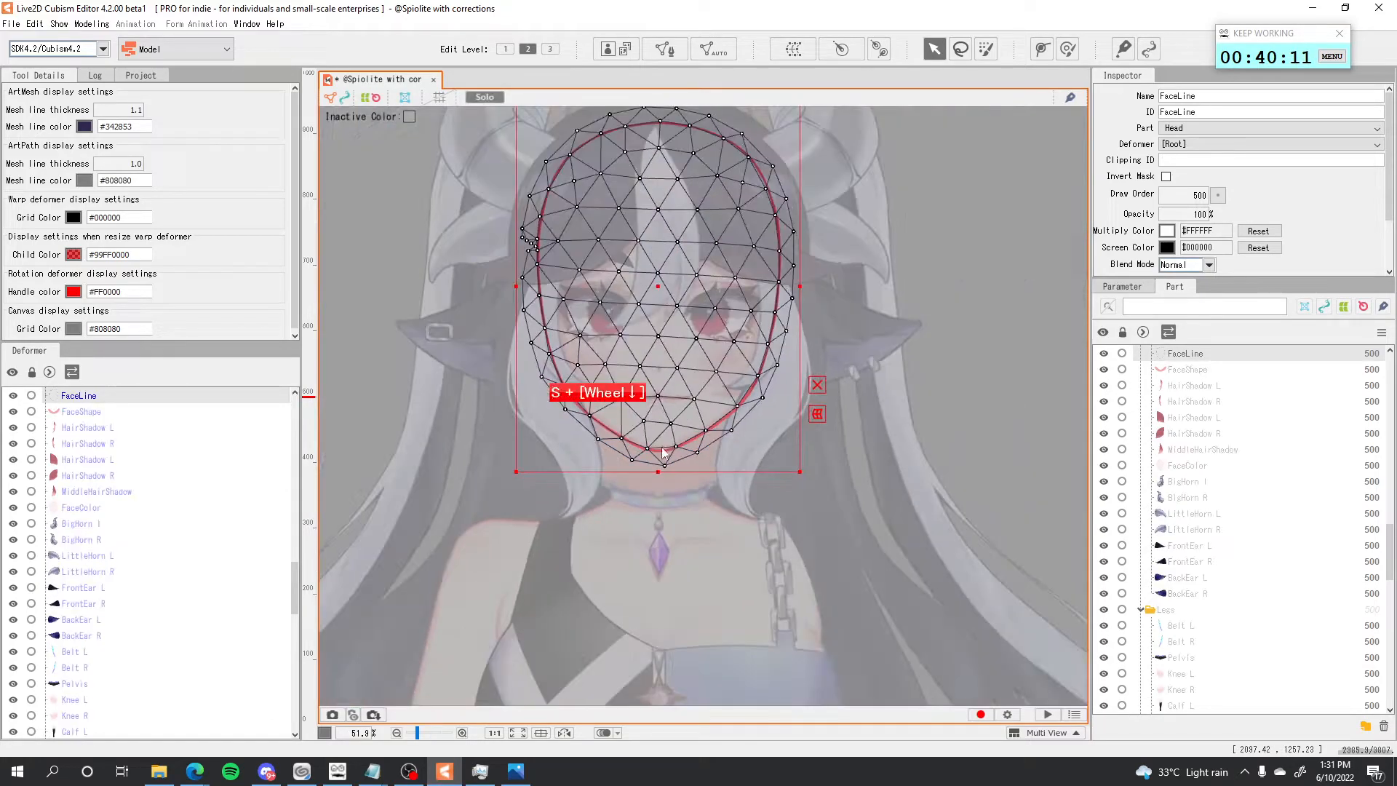
Set the FaceLine mesh's clipping ID to FaceShape and invert its mask.
{"action": "scroll", "coordinate": [670, 479], "scroll_direction": "up", "scroll_amount": 2}
{"action": "left_click", "coordinate": [671, 480]}
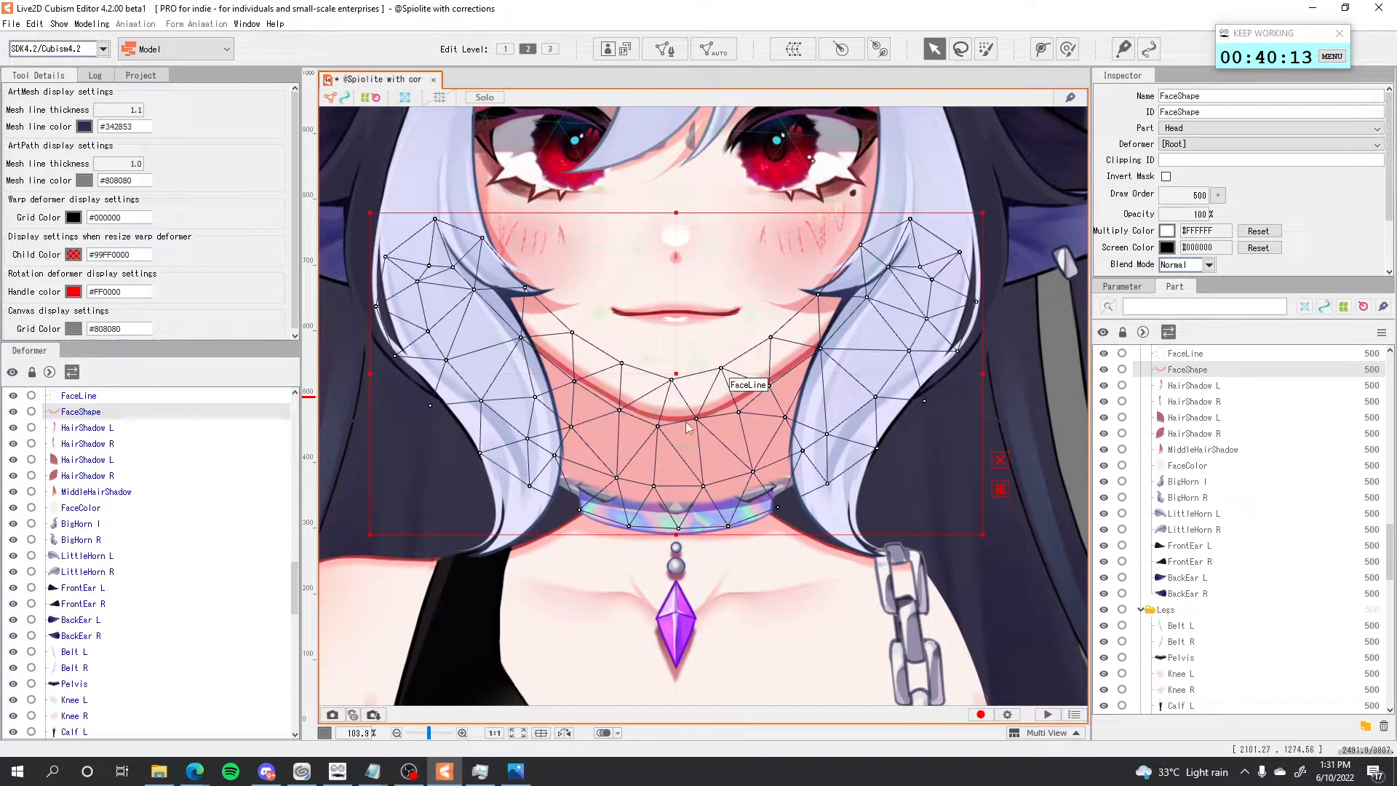
{"action": "left_click", "coordinate": [705, 393]}
{"action": "scroll", "coordinate": [705, 393], "scroll_direction": "up", "scroll_amount": 4}
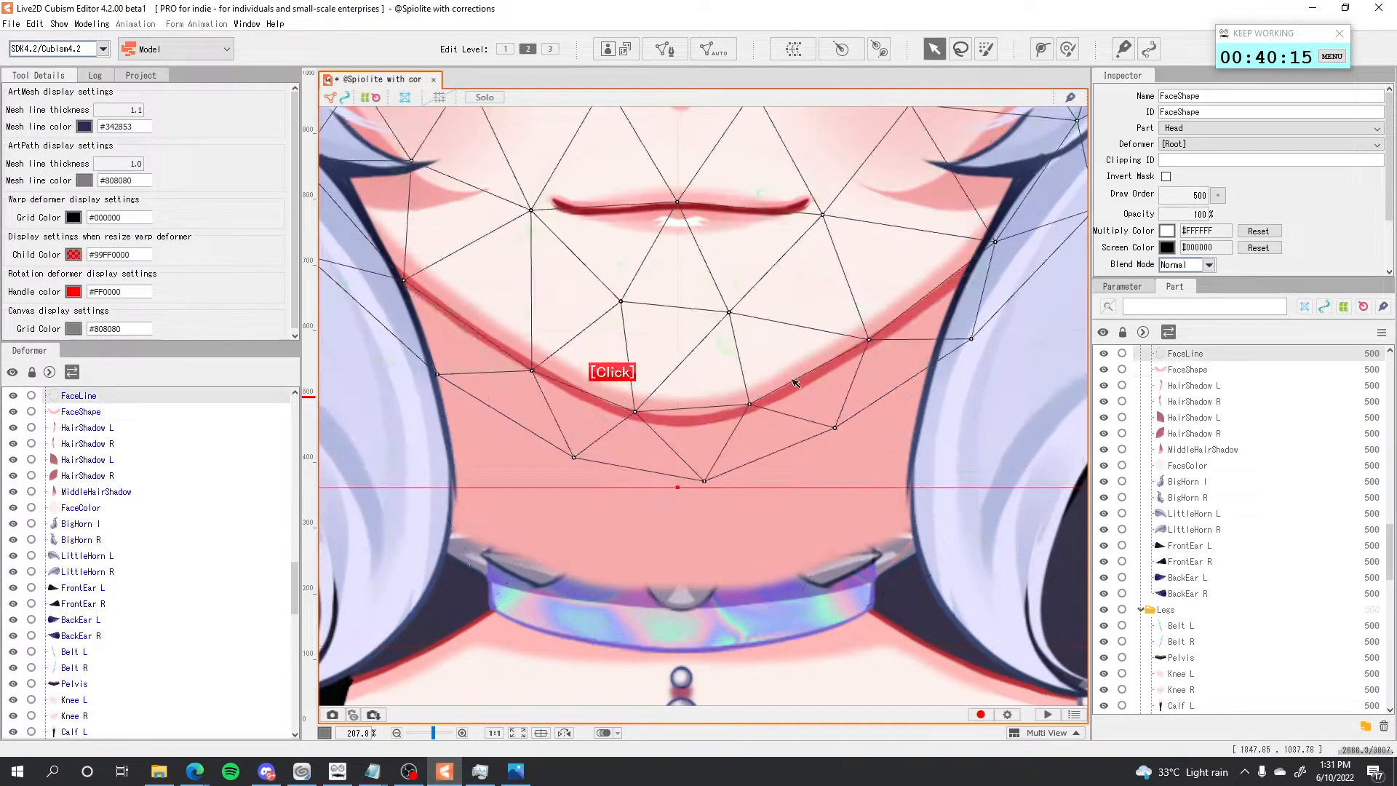
{"action": "left_click", "coordinate": [1200, 162]}
{"action": "type", "text": "FaceShape"}
{"action": "left_click", "coordinate": [1166, 176]}
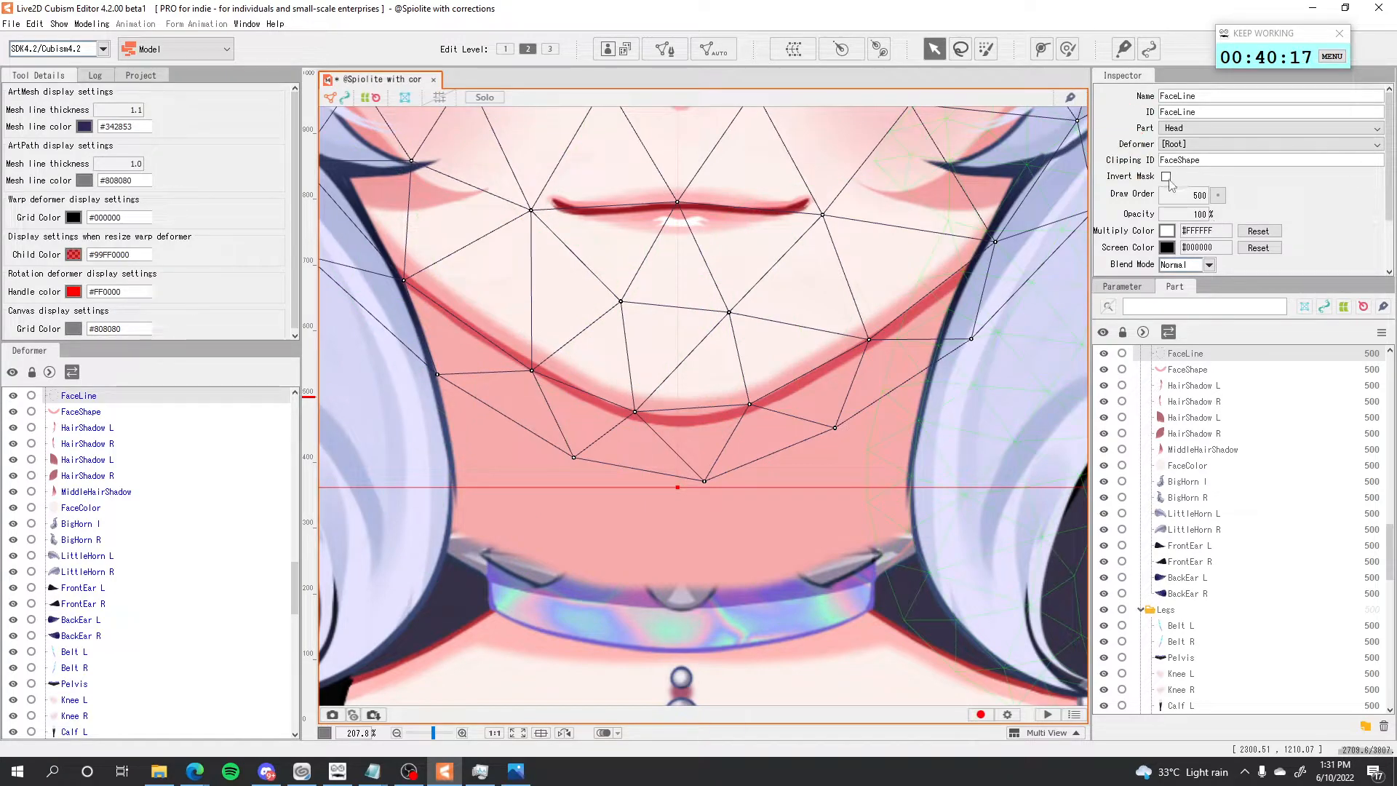
Test the inverted mask by shifting FaceShape down over the collar, set its opacity to 0%, and move it back up to the chin.
{"action": "left_click", "coordinate": [777, 501]}
{"action": "scroll", "coordinate": [666, 466], "scroll_direction": "down", "scroll_amount": 4}
{"action": "left_click_drag", "start_coordinate": [675, 416], "coordinate": [680, 532]}
{"action": "left_click_drag", "start_coordinate": [1181, 215], "coordinate": [615, 541]}
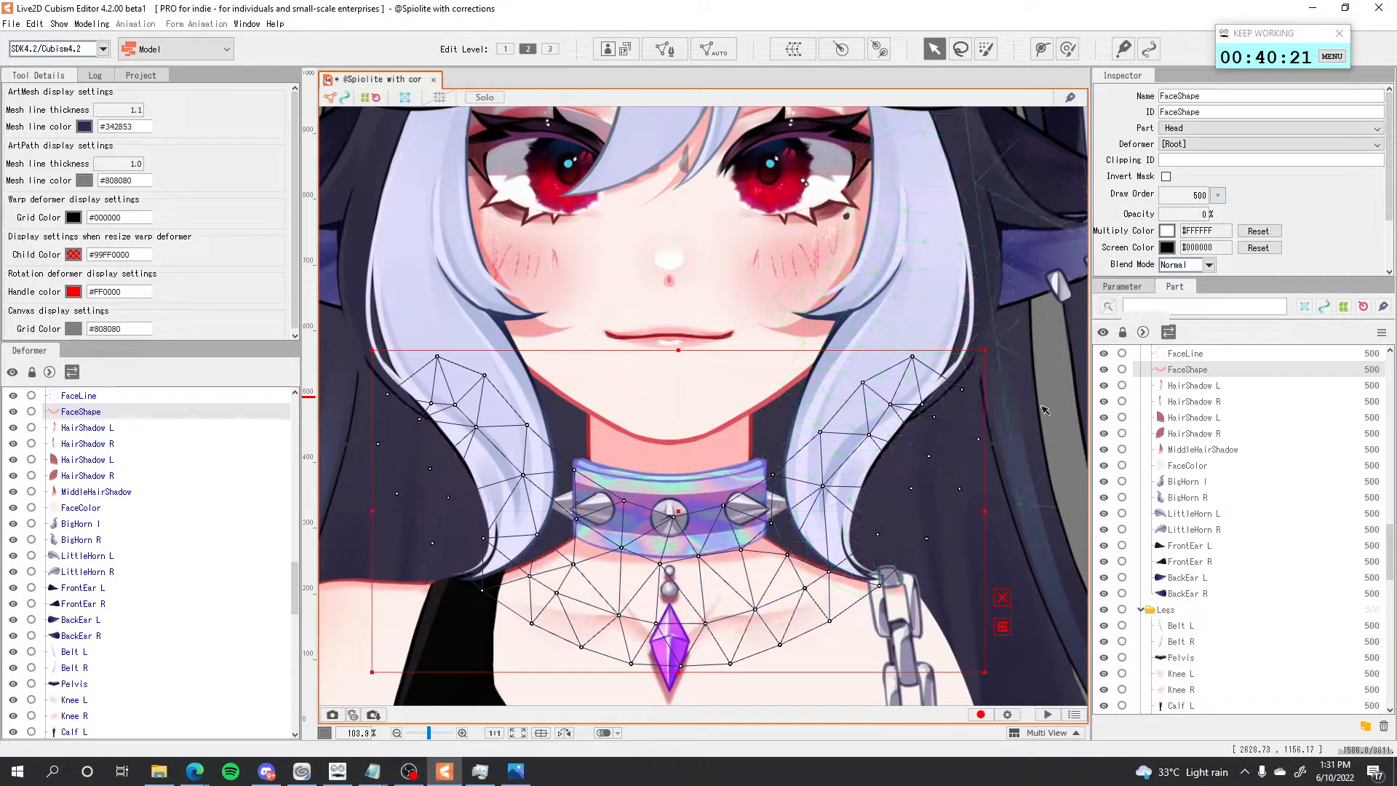
{"action": "left_click_drag", "start_coordinate": [687, 515], "coordinate": [661, 387]}
{"action": "scroll", "coordinate": [630, 388], "scroll_direction": "down", "scroll_amount": 8}
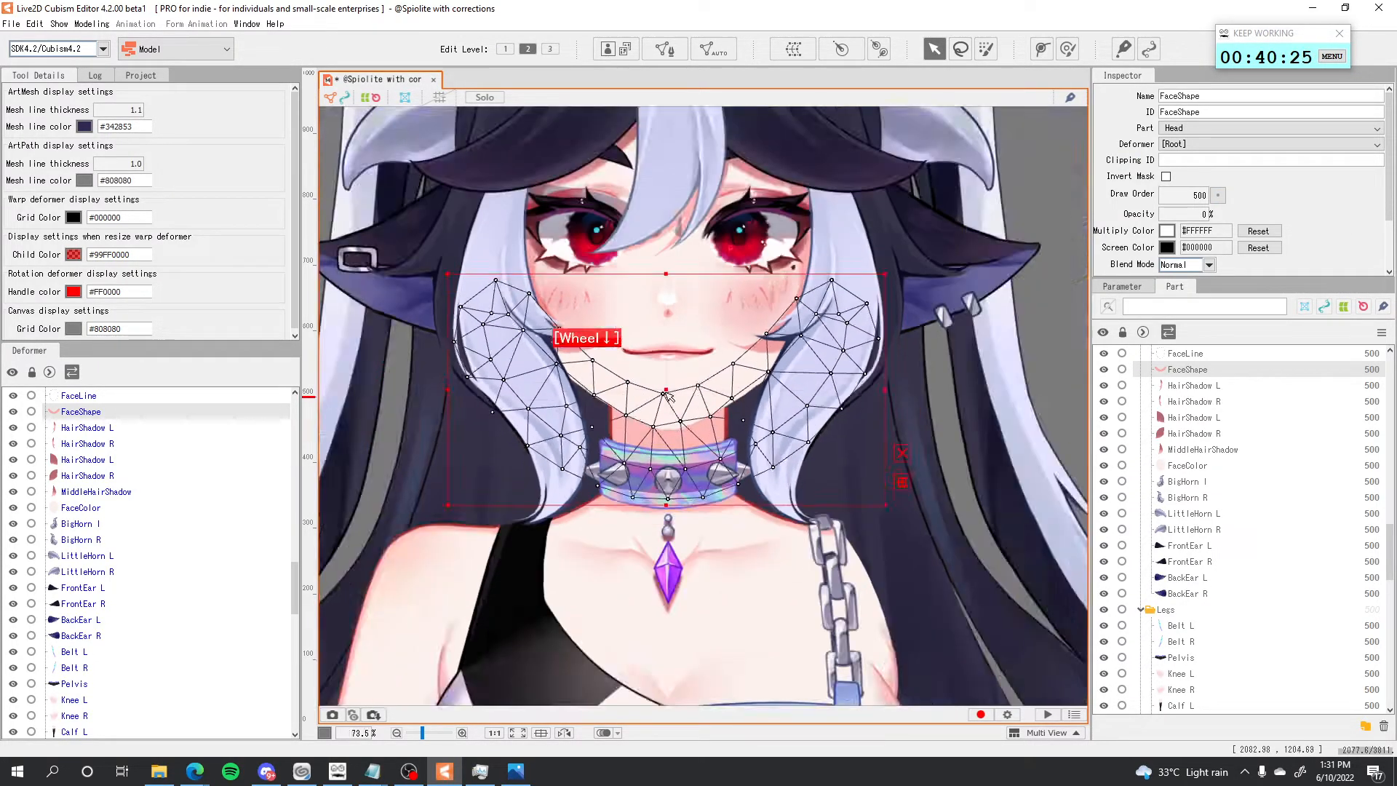
Turn off mask inversion on UpperArm L and clear its clipping ID.
{"action": "left_click", "coordinate": [932, 295]}
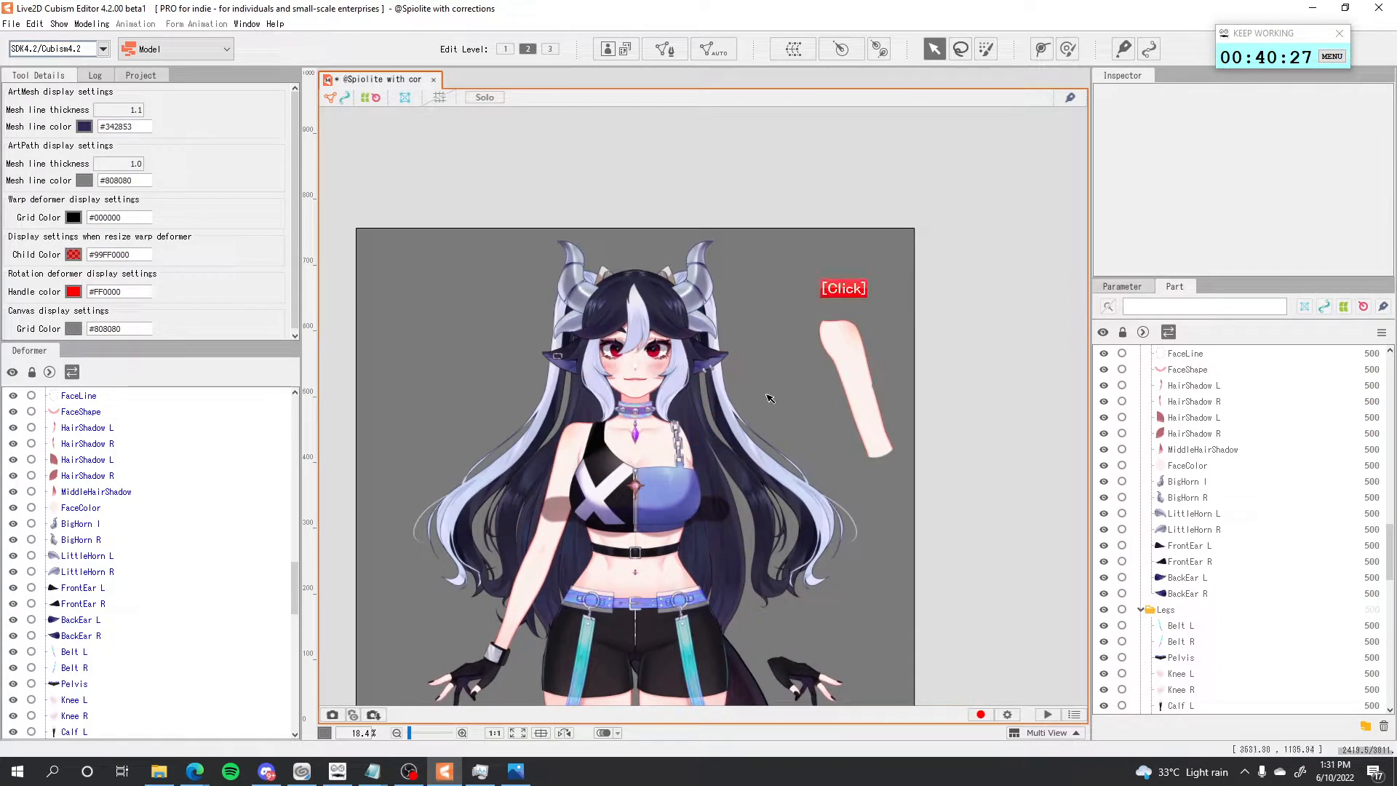
{"action": "scroll", "coordinate": [918, 334], "scroll_direction": "up", "scroll_amount": 5}
{"action": "left_click", "coordinate": [858, 390]}
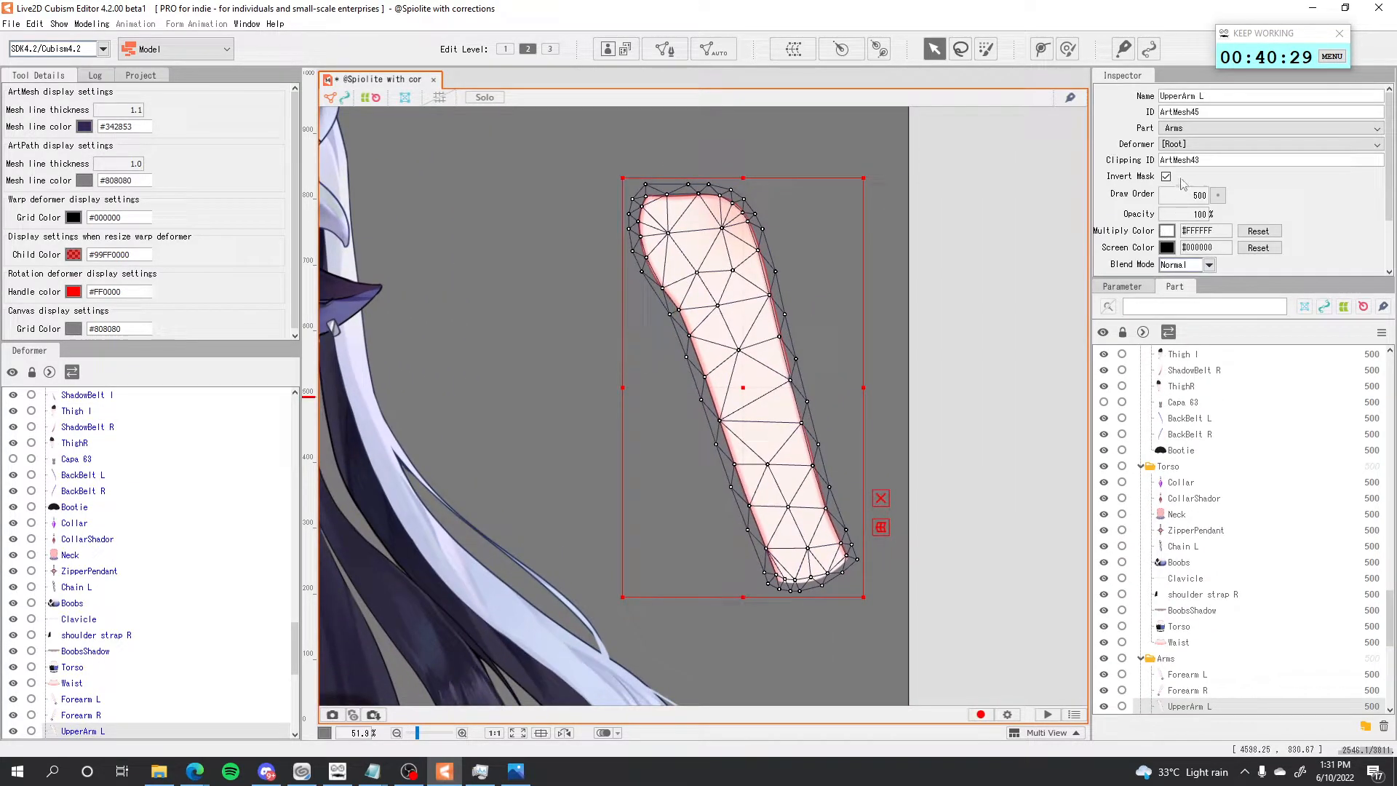
{"action": "left_click", "coordinate": [1166, 177]}
{"action": "double_click", "coordinate": [1191, 160]}
{"action": "key", "text": "BackSpace"}
{"action": "key", "text": "Return"}
View the multiply color choices for UpperArm L.
{"action": "left_click", "coordinate": [1170, 232]}
{"action": "left_click_drag", "start_coordinate": [1153, 300], "coordinate": [1099, 189]}
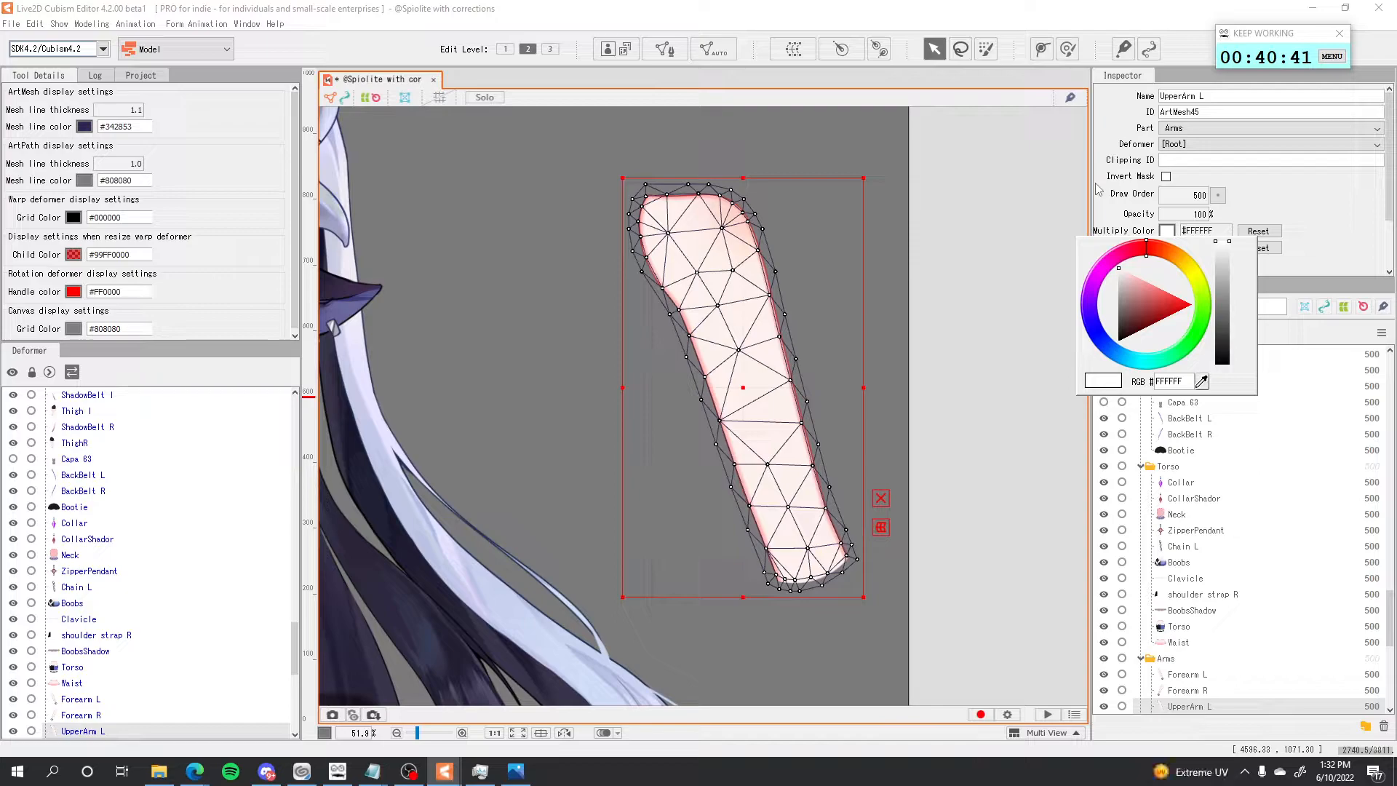
{"action": "left_click", "coordinate": [1104, 197]}
Try the Additive and Multiply blend modes on UpperArm L, and return it to Normal.
{"action": "scroll", "coordinate": [1180, 255], "scroll_direction": "down", "scroll_amount": 2}
{"action": "left_click", "coordinate": [1207, 209]}
{"action": "left_click", "coordinate": [1180, 233]}
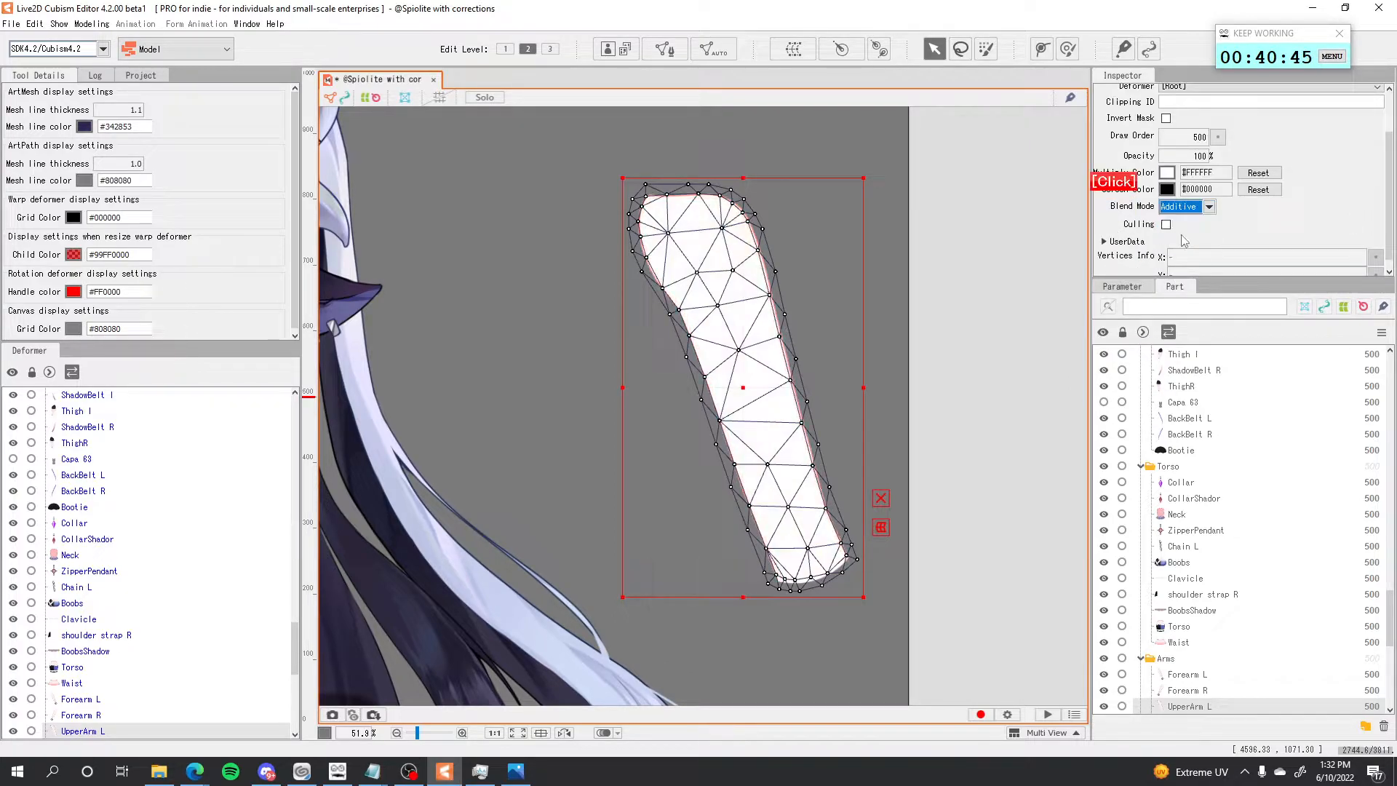
{"action": "left_click", "coordinate": [1184, 208]}
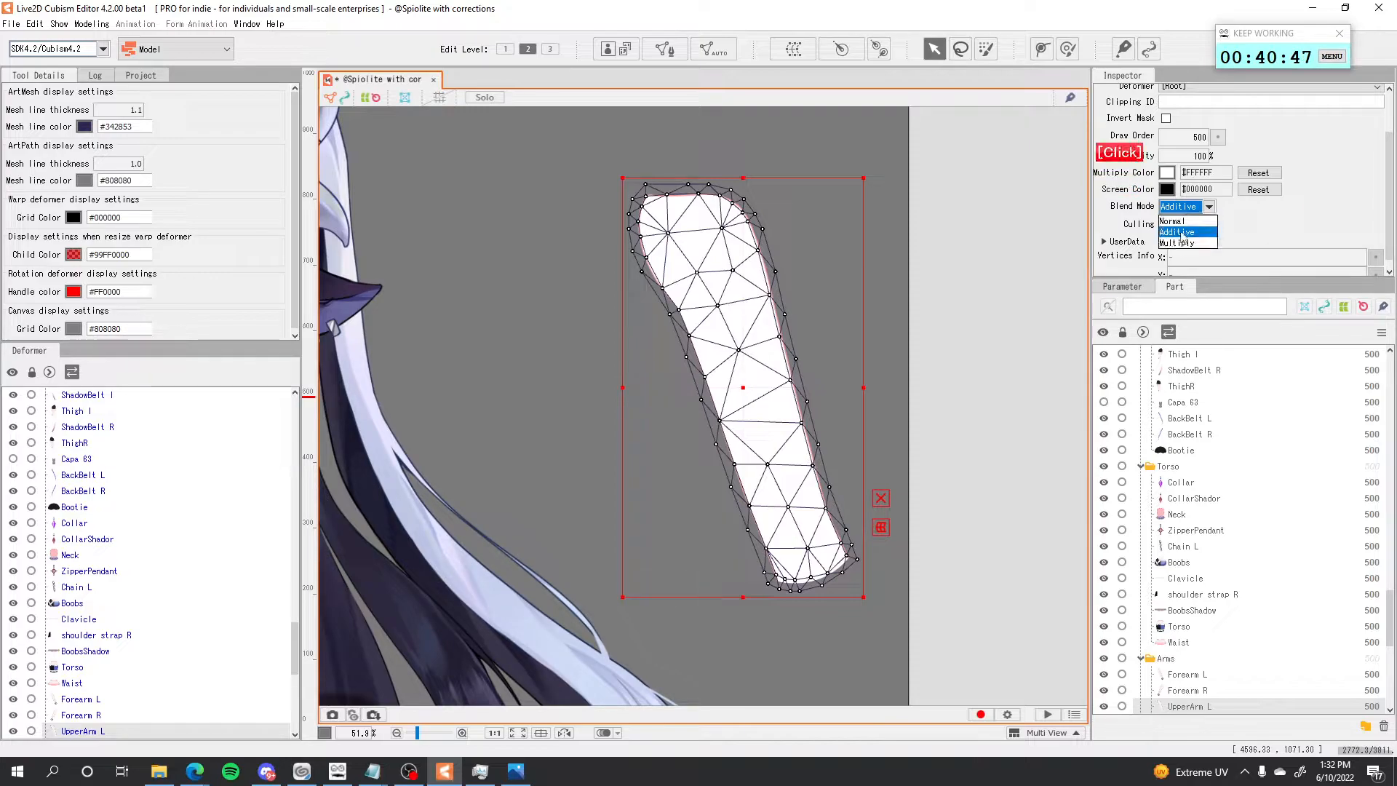
{"action": "left_click", "coordinate": [1182, 245]}
{"action": "left_click", "coordinate": [1184, 208]}
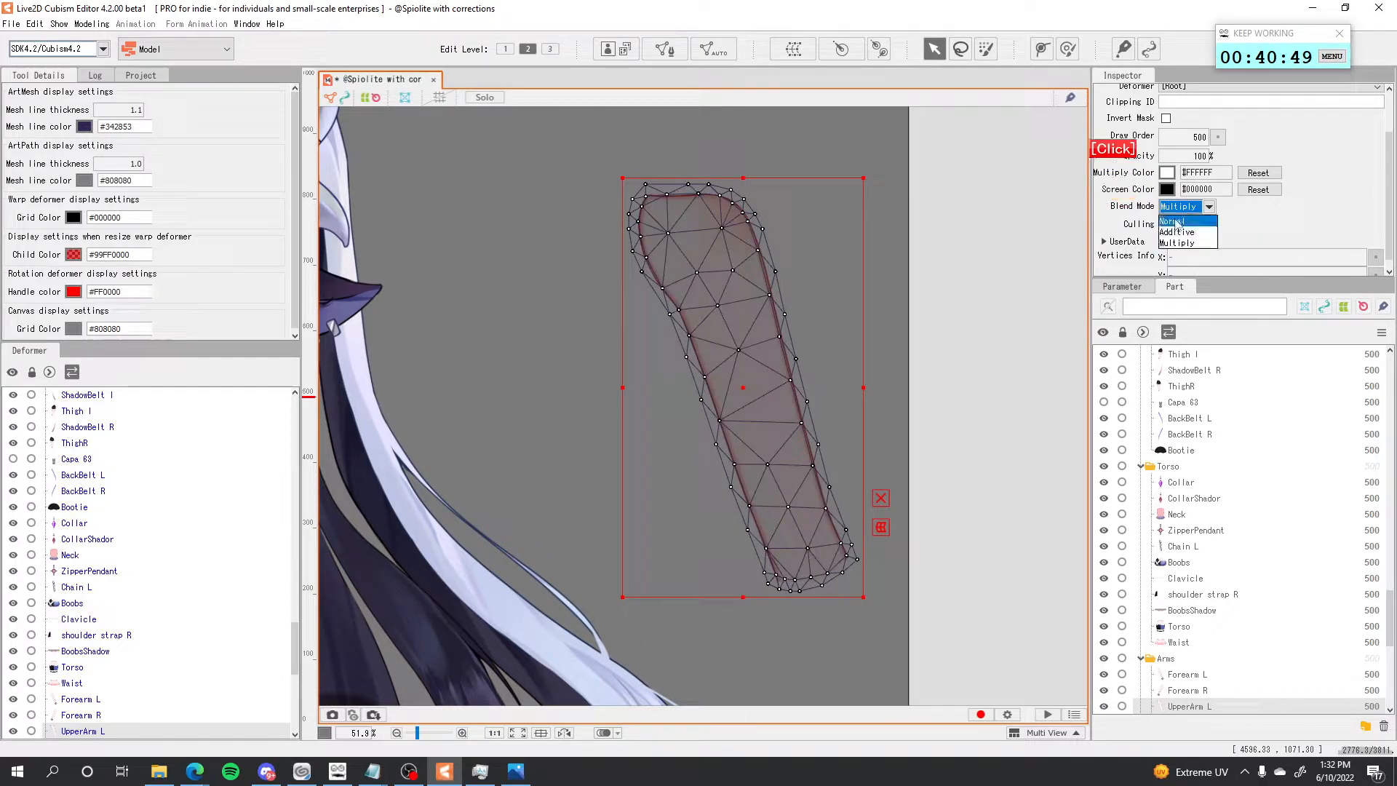
{"action": "left_click", "coordinate": [1177, 221]}
Enable culling on UpperArm L, try pulling out a vertex at its upper corner, and undo the vertex move.
{"action": "scroll", "coordinate": [822, 369], "scroll_direction": "down", "scroll_amount": 3}
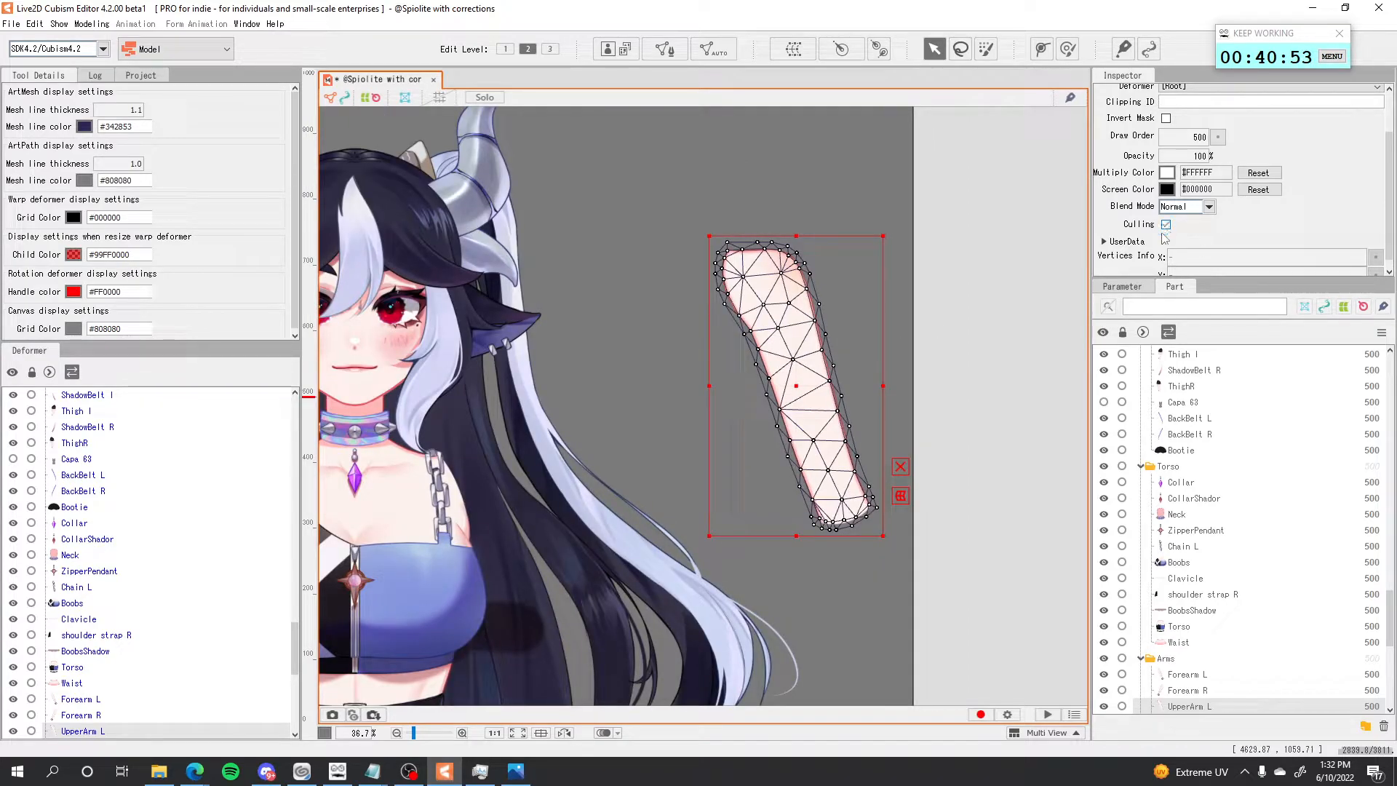
{"action": "scroll", "coordinate": [802, 252], "scroll_direction": "up", "scroll_amount": 6}
{"action": "left_click_drag", "start_coordinate": [736, 251], "coordinate": [795, 174]}
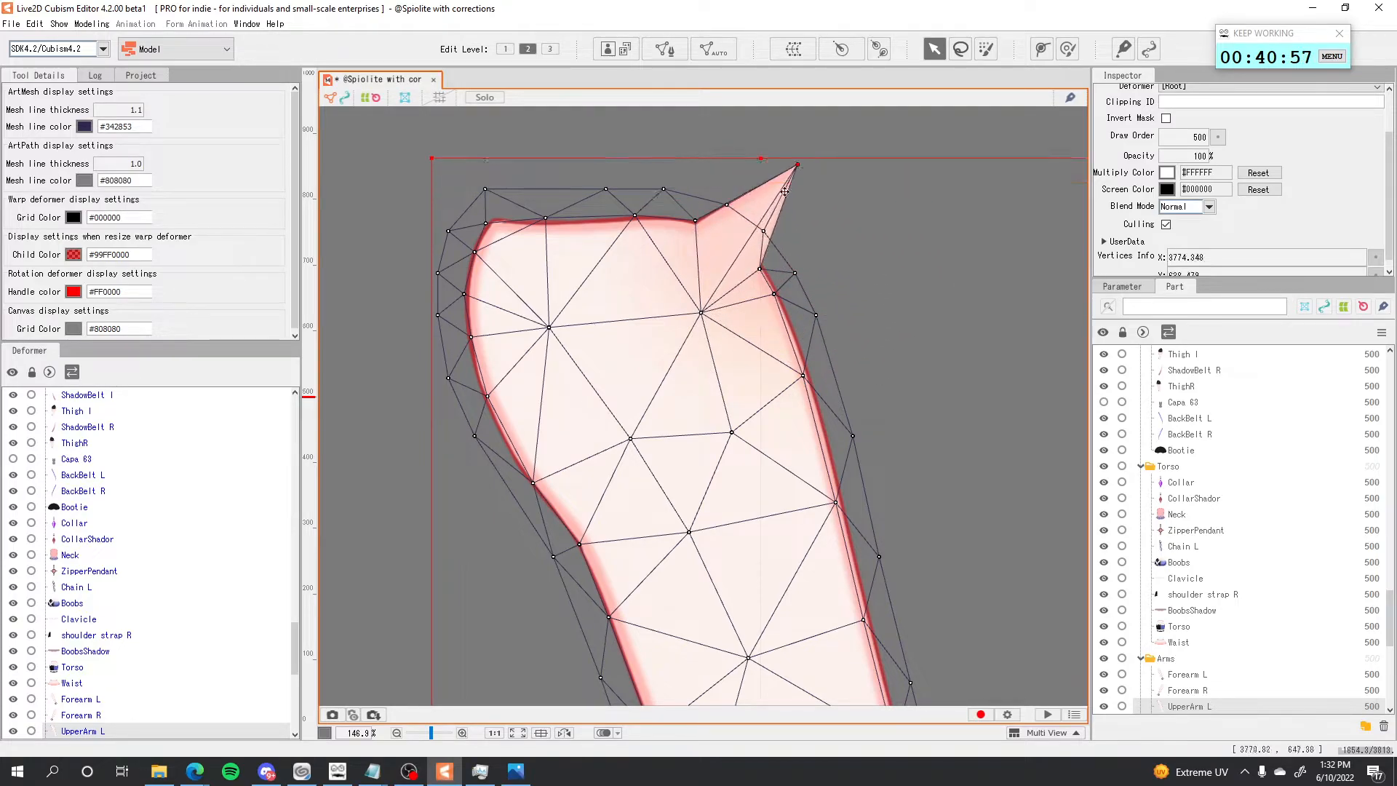
{"action": "key", "text": "ctrl+z"}
Test culling on UpperArm L by flipping and repositioning the mesh, and turn culling off for comparison.
{"action": "scroll", "coordinate": [731, 302], "scroll_direction": "down", "scroll_amount": 3}
{"action": "left_click_drag", "start_coordinate": [867, 531], "coordinate": [804, 327]}
{"action": "scroll", "coordinate": [736, 343], "scroll_direction": "down", "scroll_amount": 3}
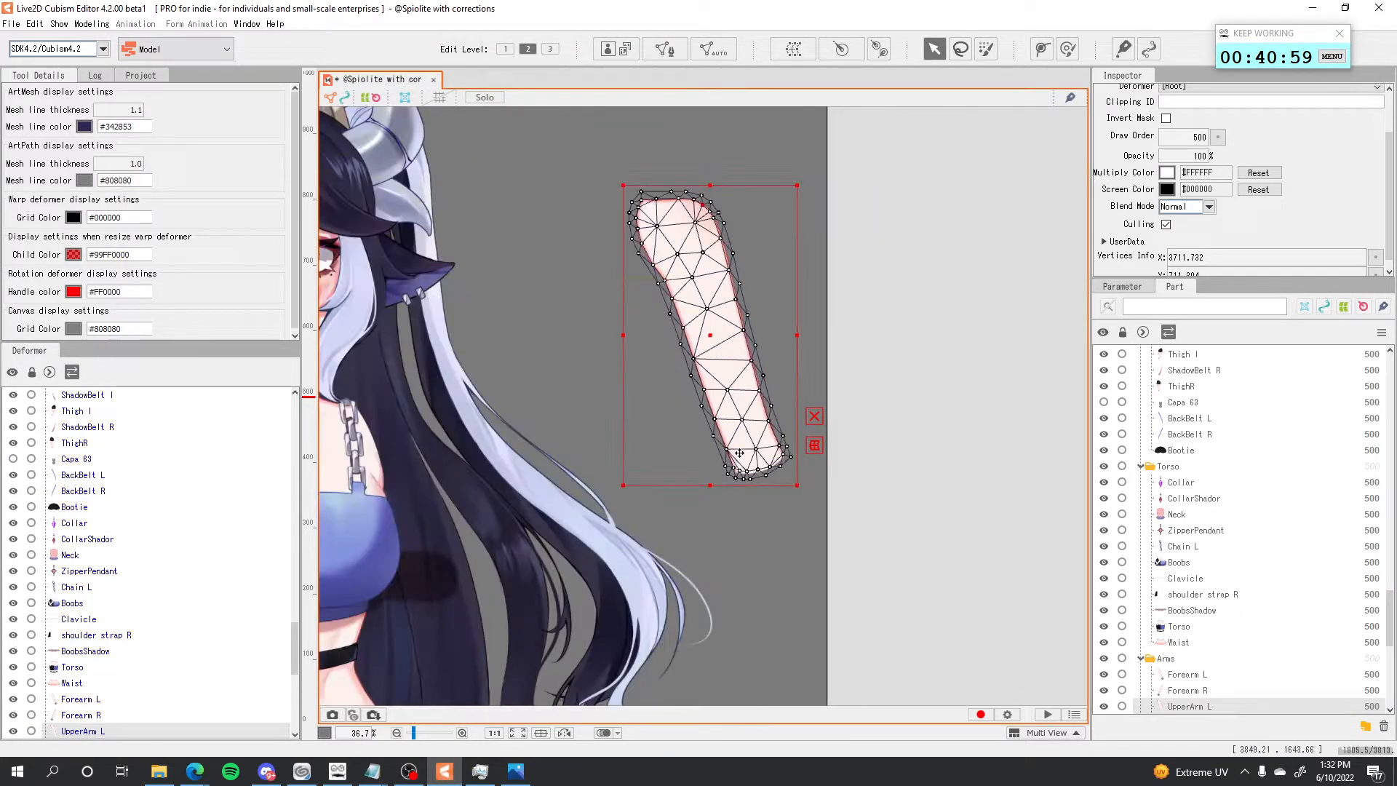
{"action": "left_click_drag", "start_coordinate": [710, 485], "coordinate": [713, 102]}
{"action": "left_click_drag", "start_coordinate": [706, 157], "coordinate": [791, 362]}
{"action": "scroll", "coordinate": [754, 613], "scroll_direction": "up", "scroll_amount": 3}
{"action": "left_click_drag", "start_coordinate": [784, 199], "coordinate": [801, 630]}
{"action": "scroll", "coordinate": [801, 630], "scroll_direction": "down", "scroll_amount": 3}
{"action": "scroll", "coordinate": [909, 465], "scroll_direction": "down", "scroll_amount": 3}
{"action": "scroll", "coordinate": [924, 407], "scroll_direction": "up", "scroll_amount": 2}
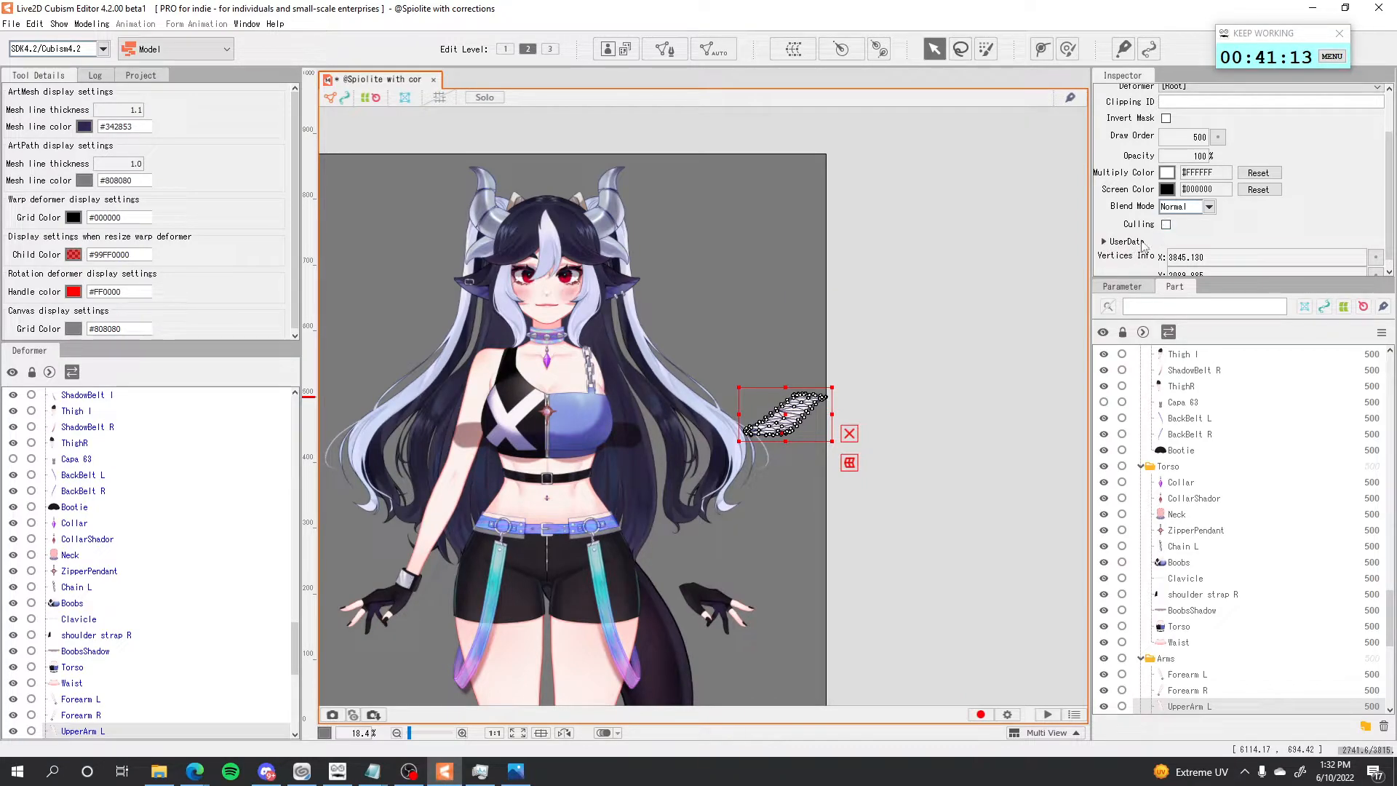
Undo the culling change and the flipping of UpperArm L.
{"action": "left_click", "coordinate": [889, 335]}
{"action": "left_click", "coordinate": [717, 607]}
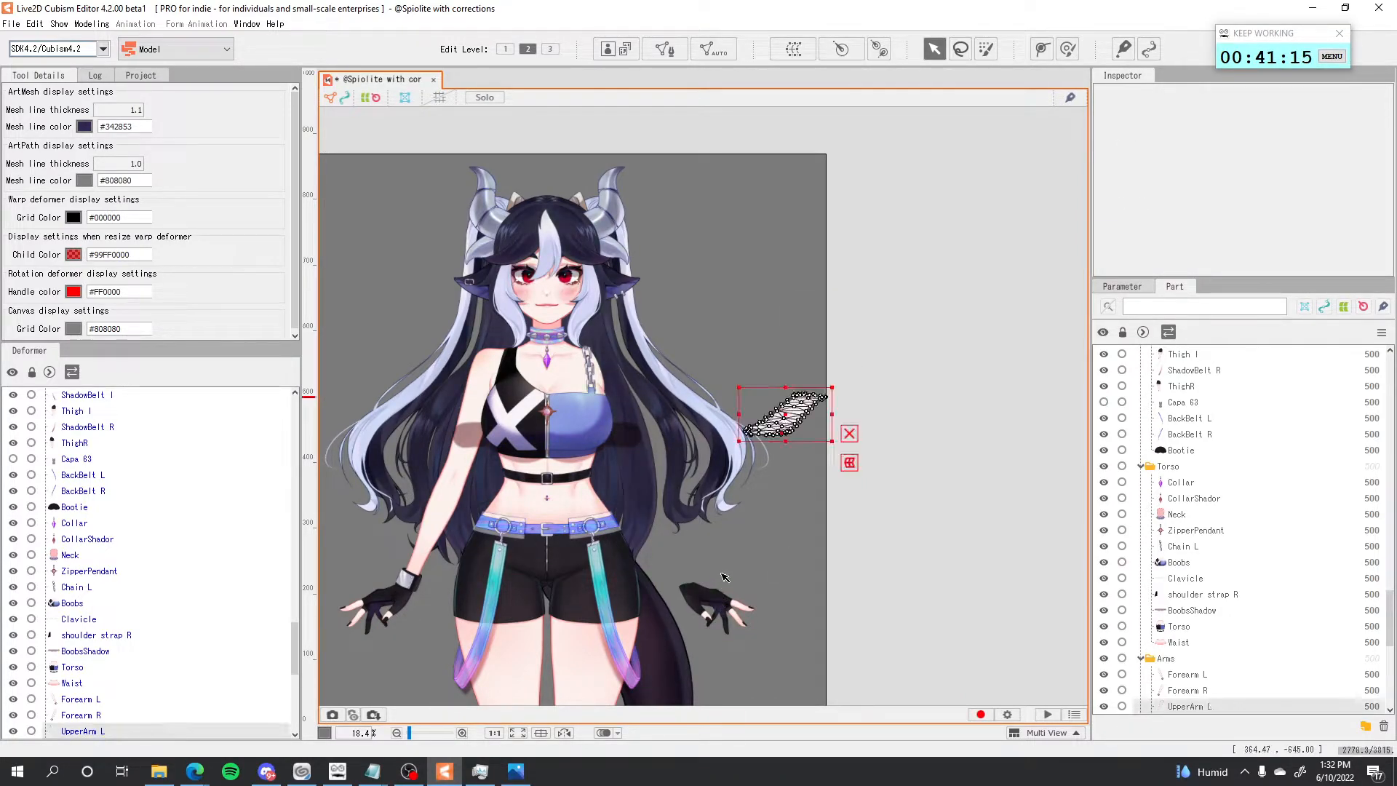
{"action": "key", "text": "ctrl+z"}
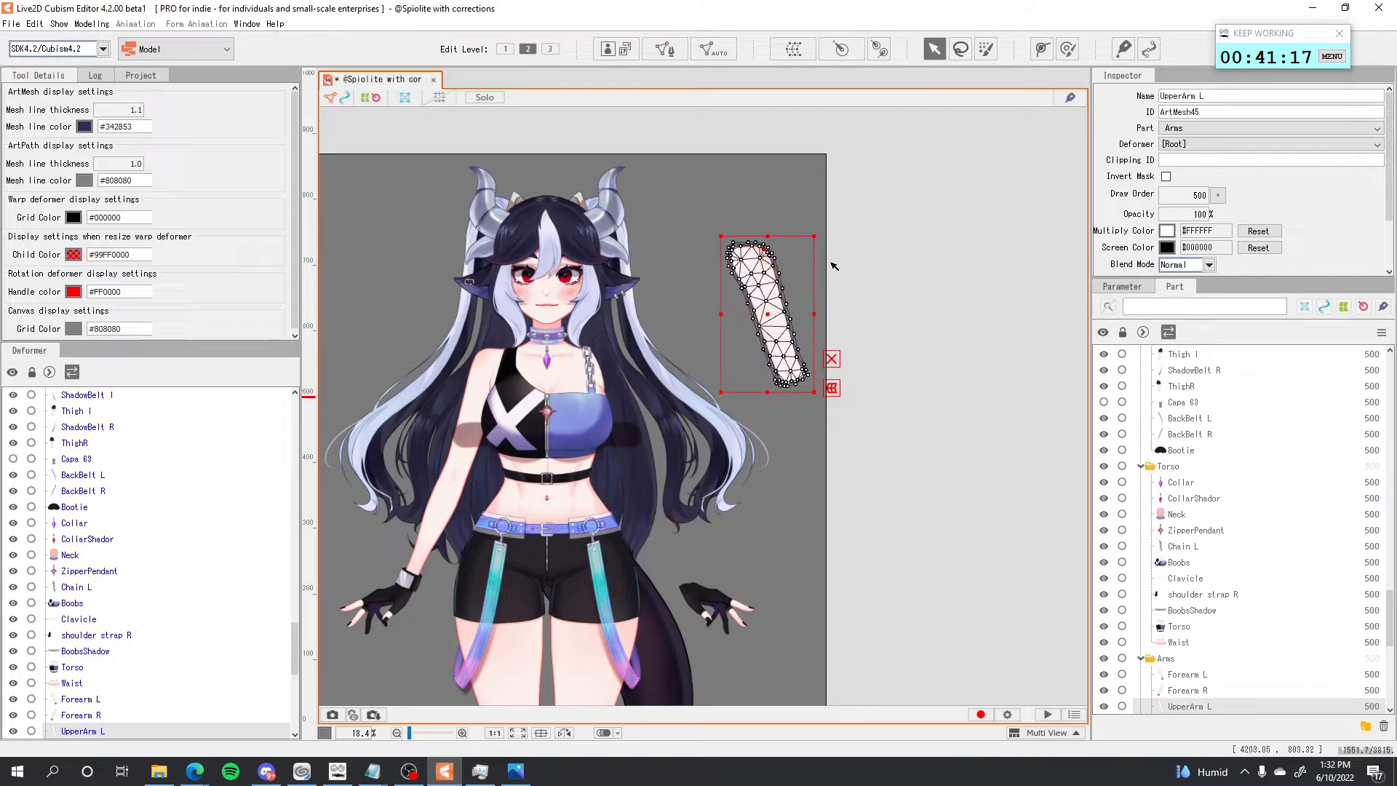
Enter vts_ignore_scene_lighting as the user data of UpperArm L.
{"action": "scroll", "coordinate": [1214, 224], "scroll_direction": "down", "scroll_amount": 2}
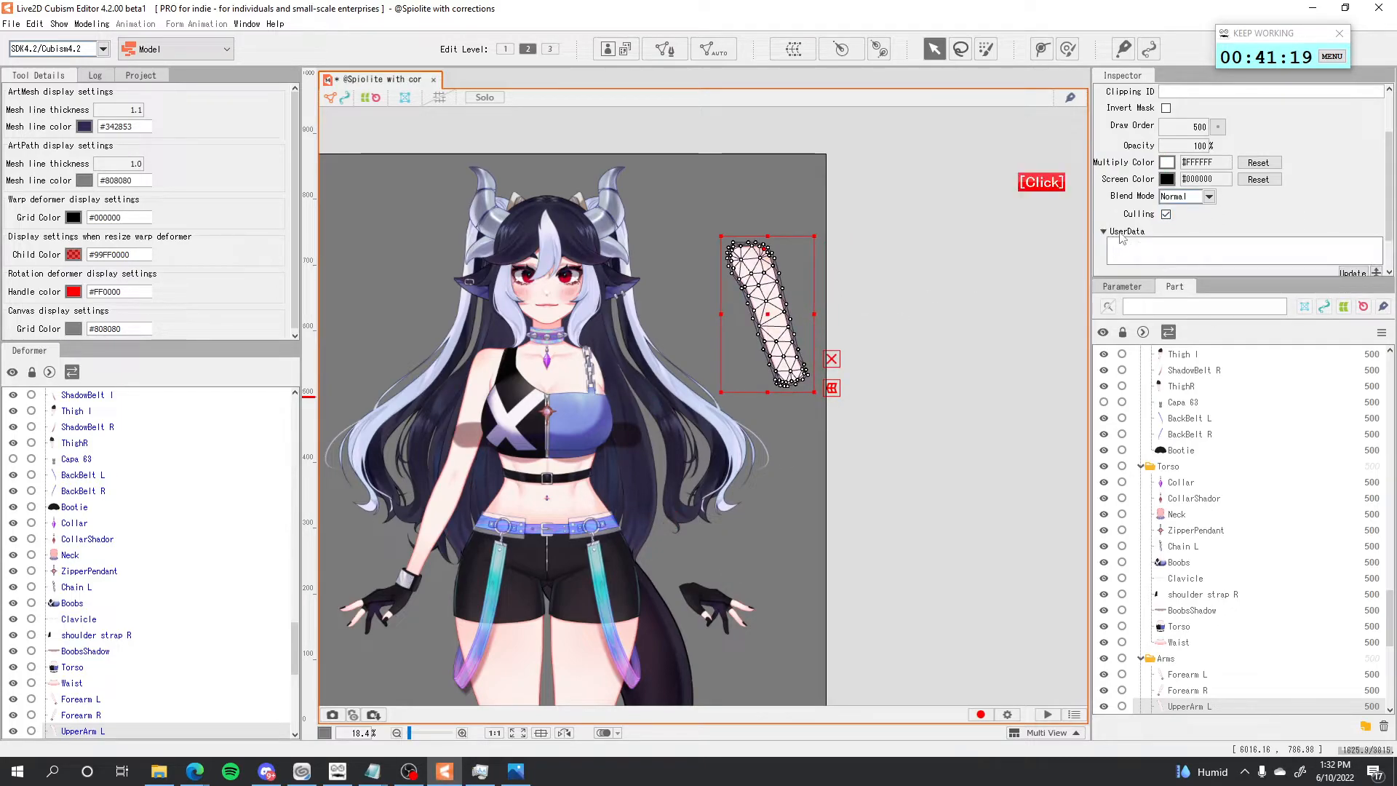
{"action": "scroll", "coordinate": [1135, 218], "scroll_direction": "down", "scroll_amount": 1}
{"action": "left_click", "coordinate": [1141, 213]}
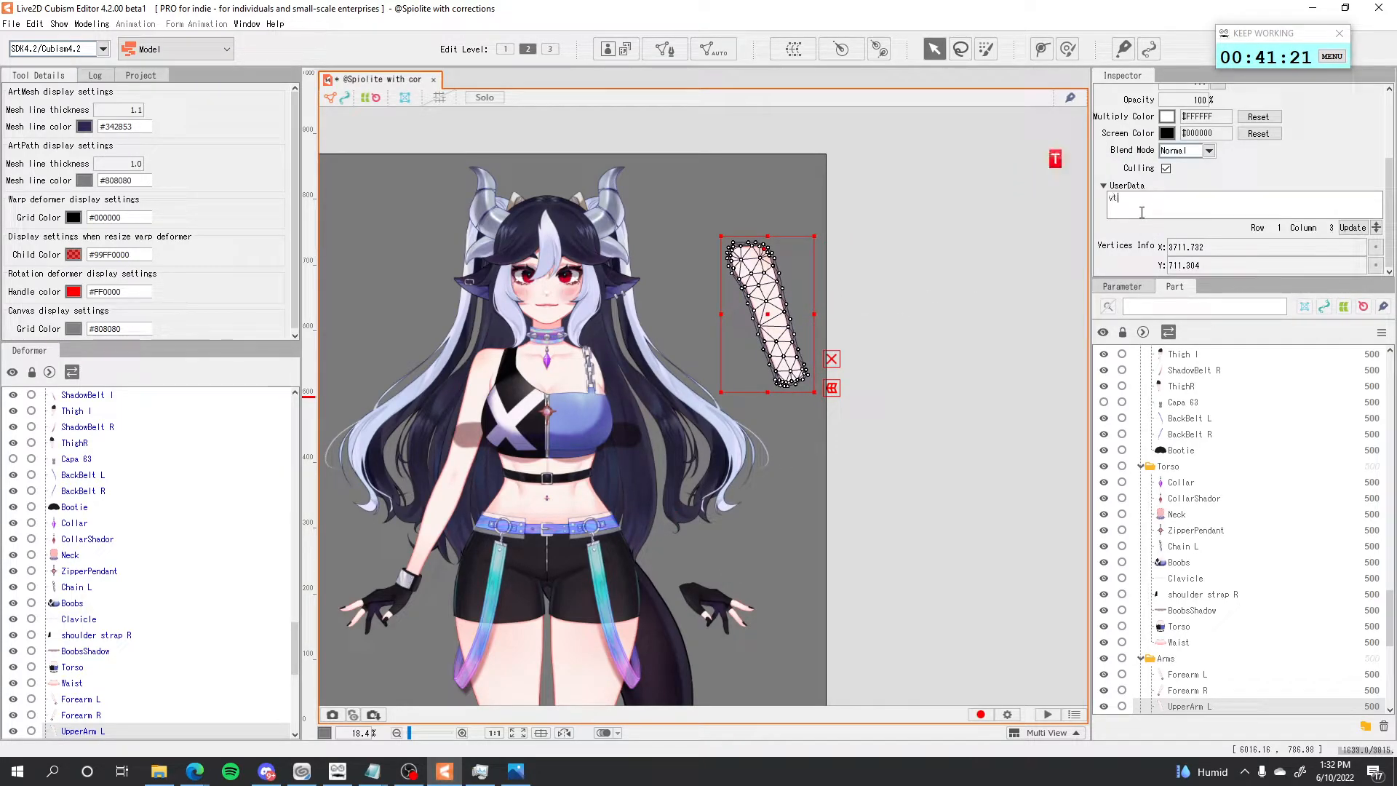
{"action": "type", "text": "vts sc"}
{"action": "key", "text": "BackSpace"}
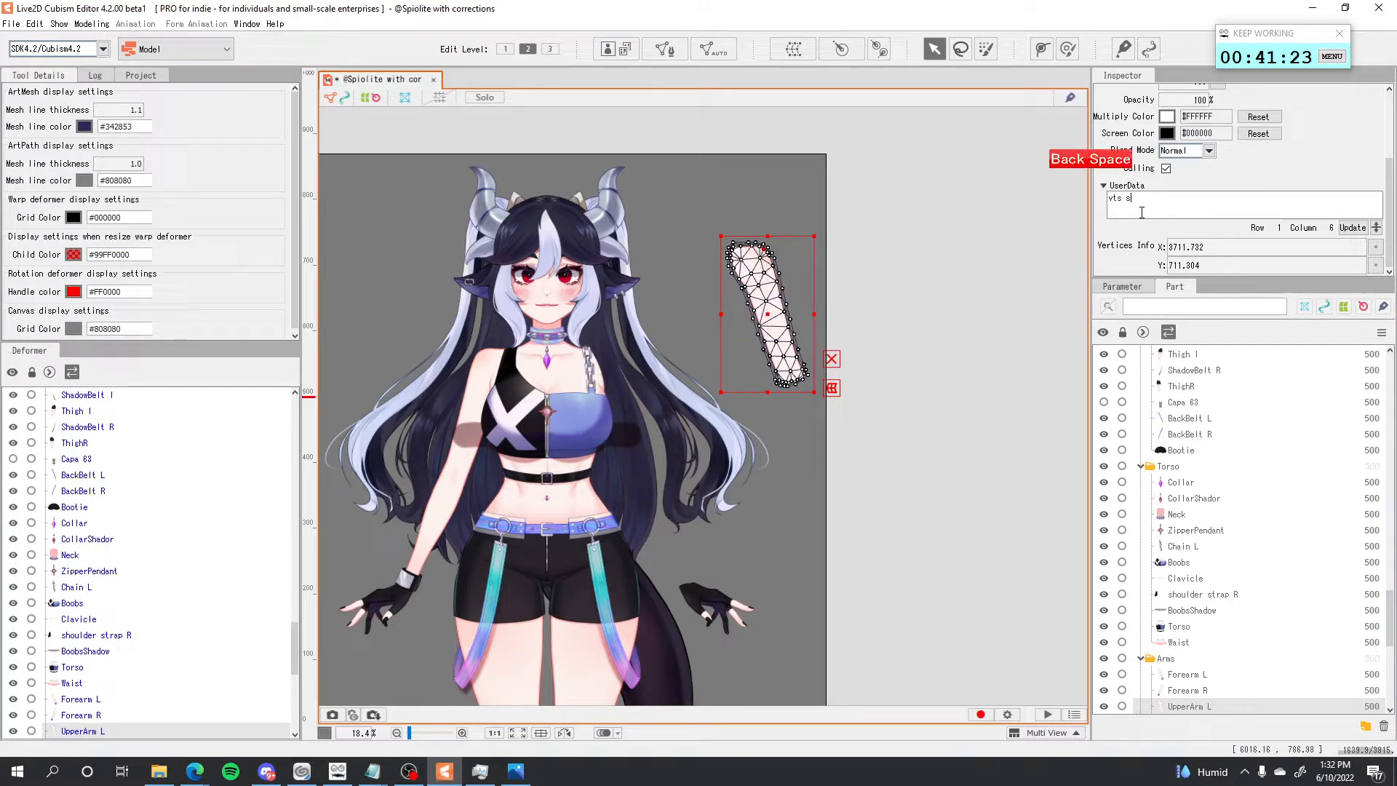
{"action": "type", "text": "_ignore_"}
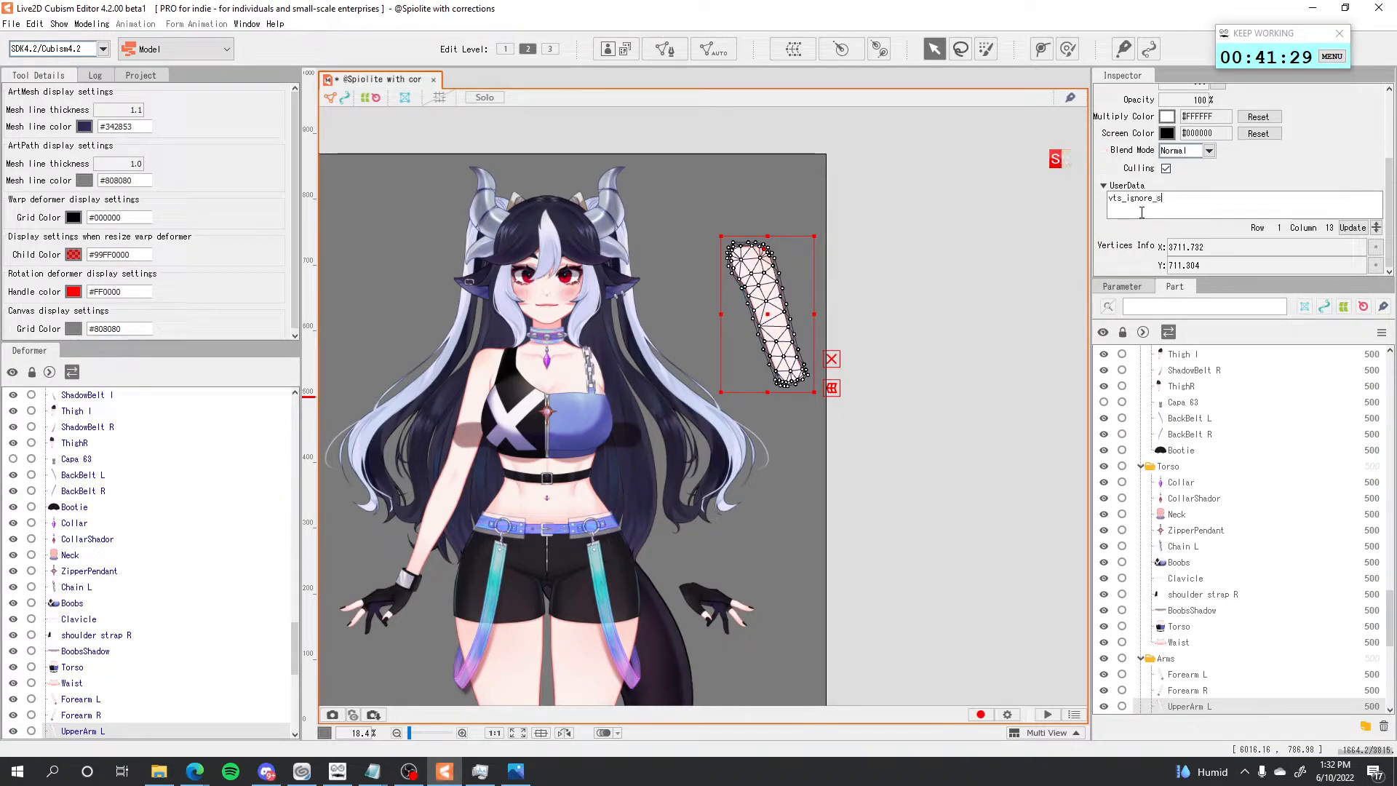
{"action": "type", "text": "scene"}
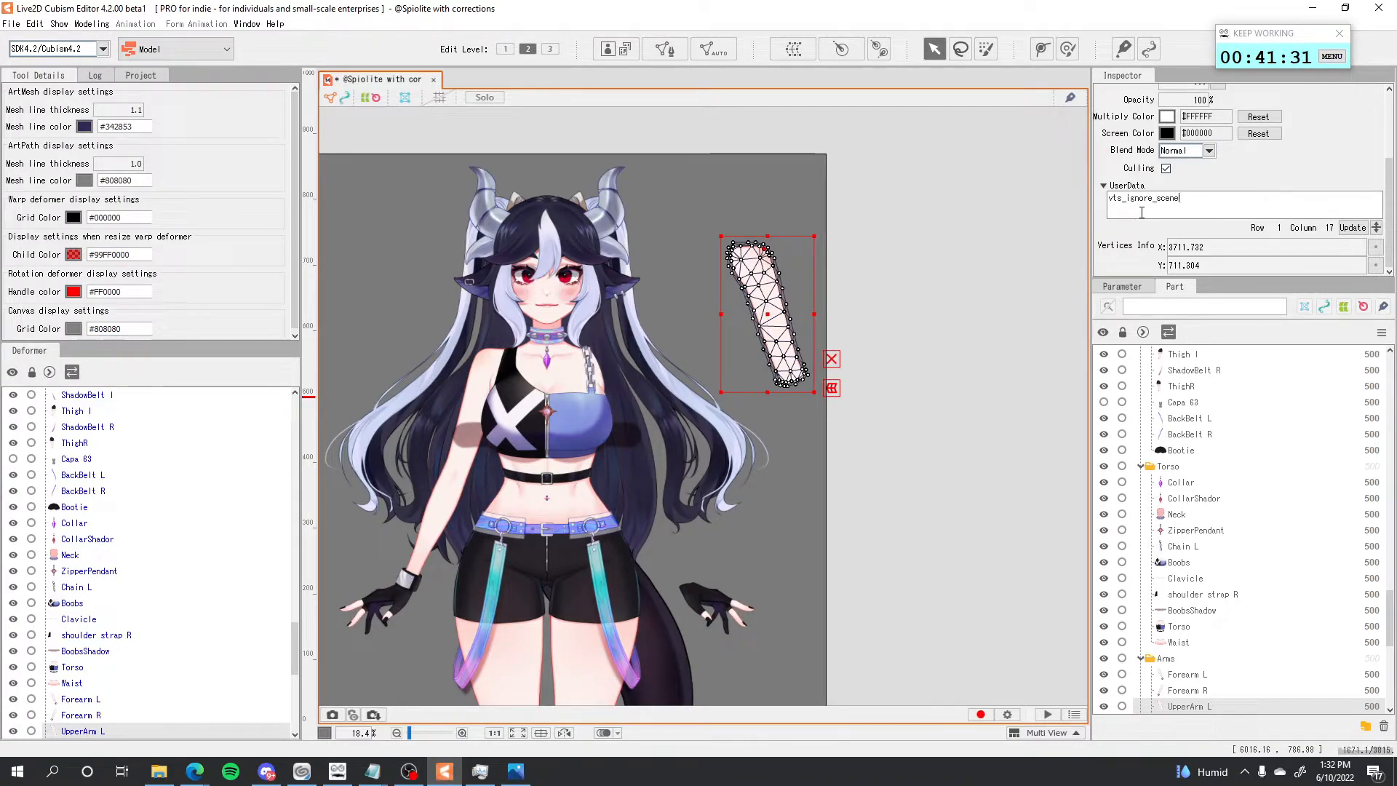
{"action": "type", "text": "_lighting"}
{"action": "left_click_drag", "start_coordinate": [779, 264], "coordinate": [790, 265]}
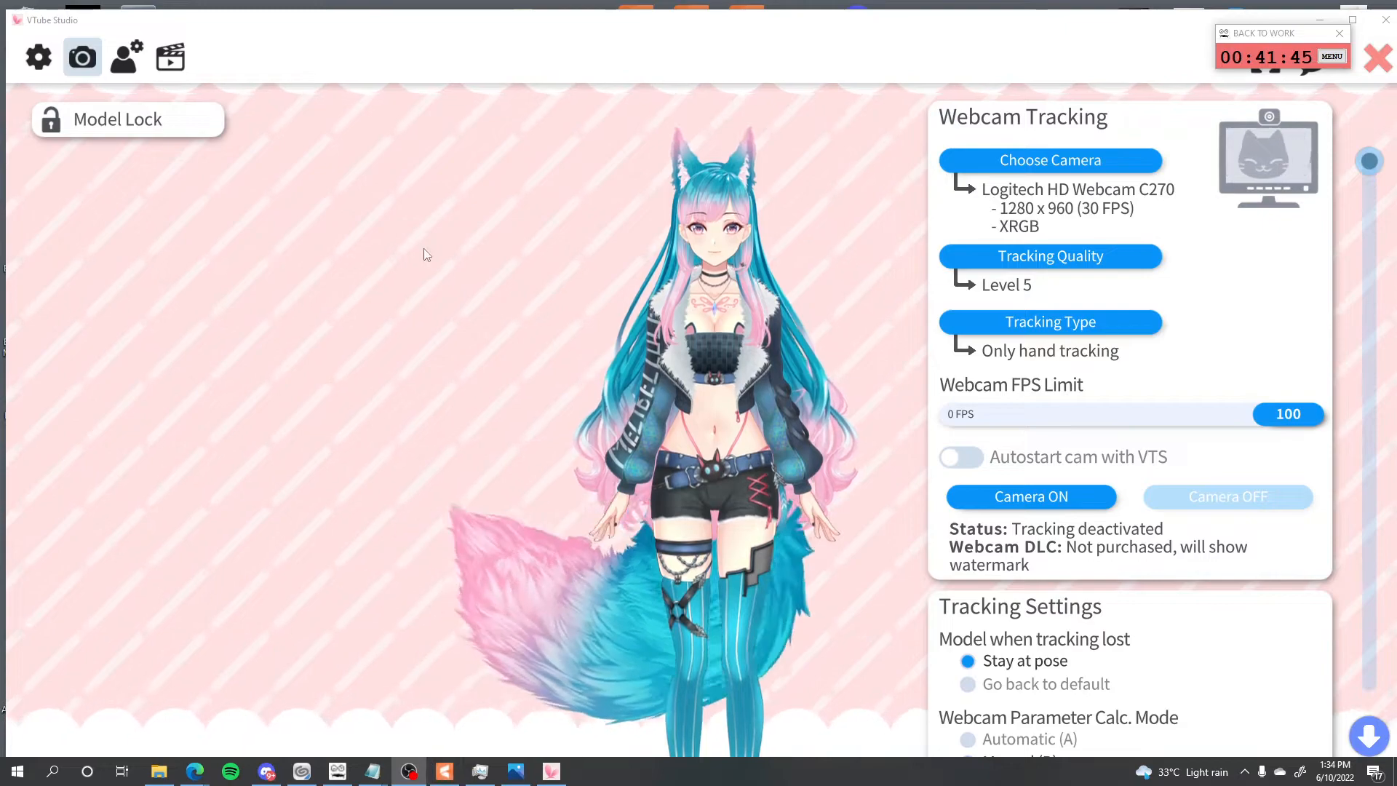
Maximize the VTube Studio window and set Display Lighting to use display 2.
{"action": "left_click", "coordinate": [1353, 20]}
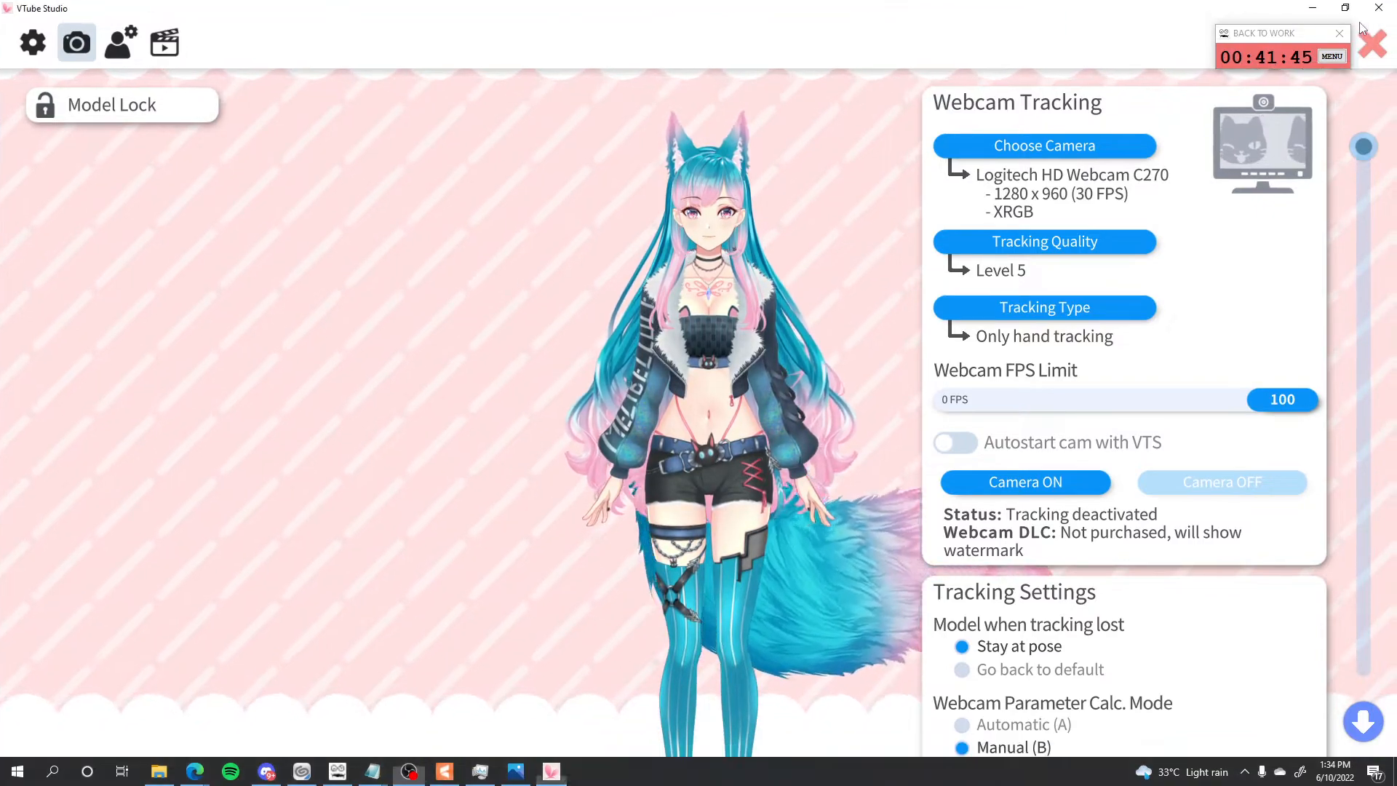
{"action": "scroll", "coordinate": [926, 334], "scroll_direction": "down", "scroll_amount": 3}
{"action": "left_click_drag", "start_coordinate": [1364, 158], "coordinate": [1381, 536]}
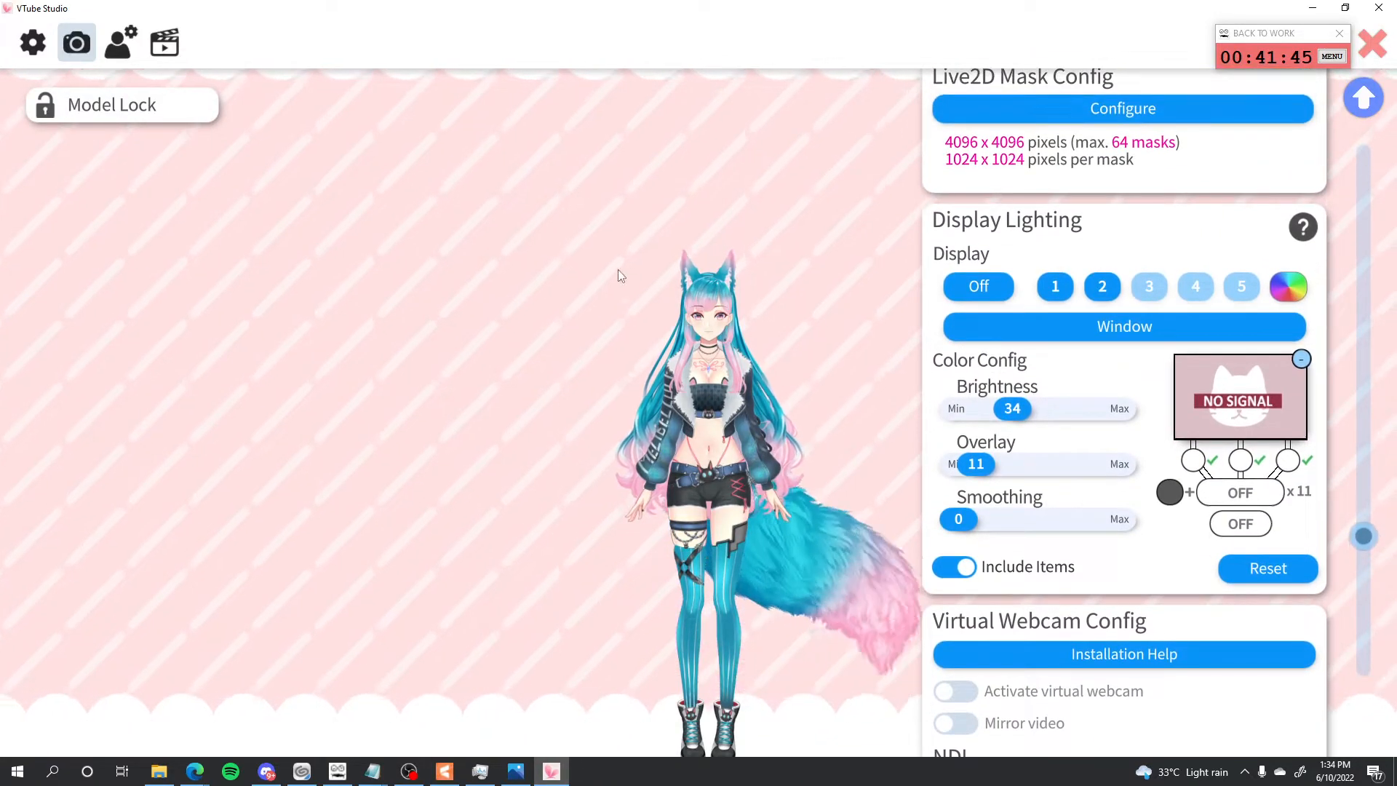
{"action": "left_click", "coordinate": [1104, 294]}
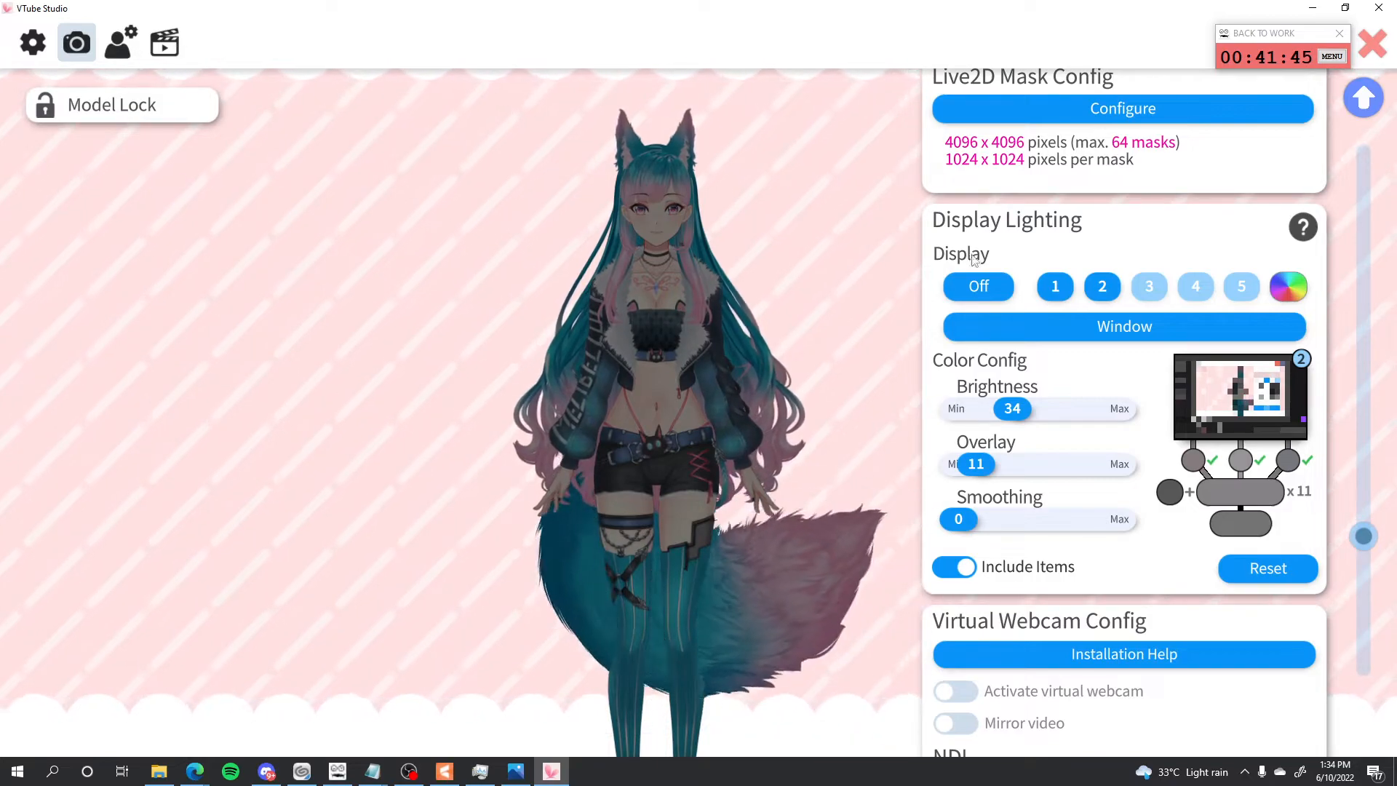
Start a new expression in VTube Studio's Expression Editor and browse its parameter list for the <3 toggle.
{"action": "left_click", "coordinate": [137, 47]}
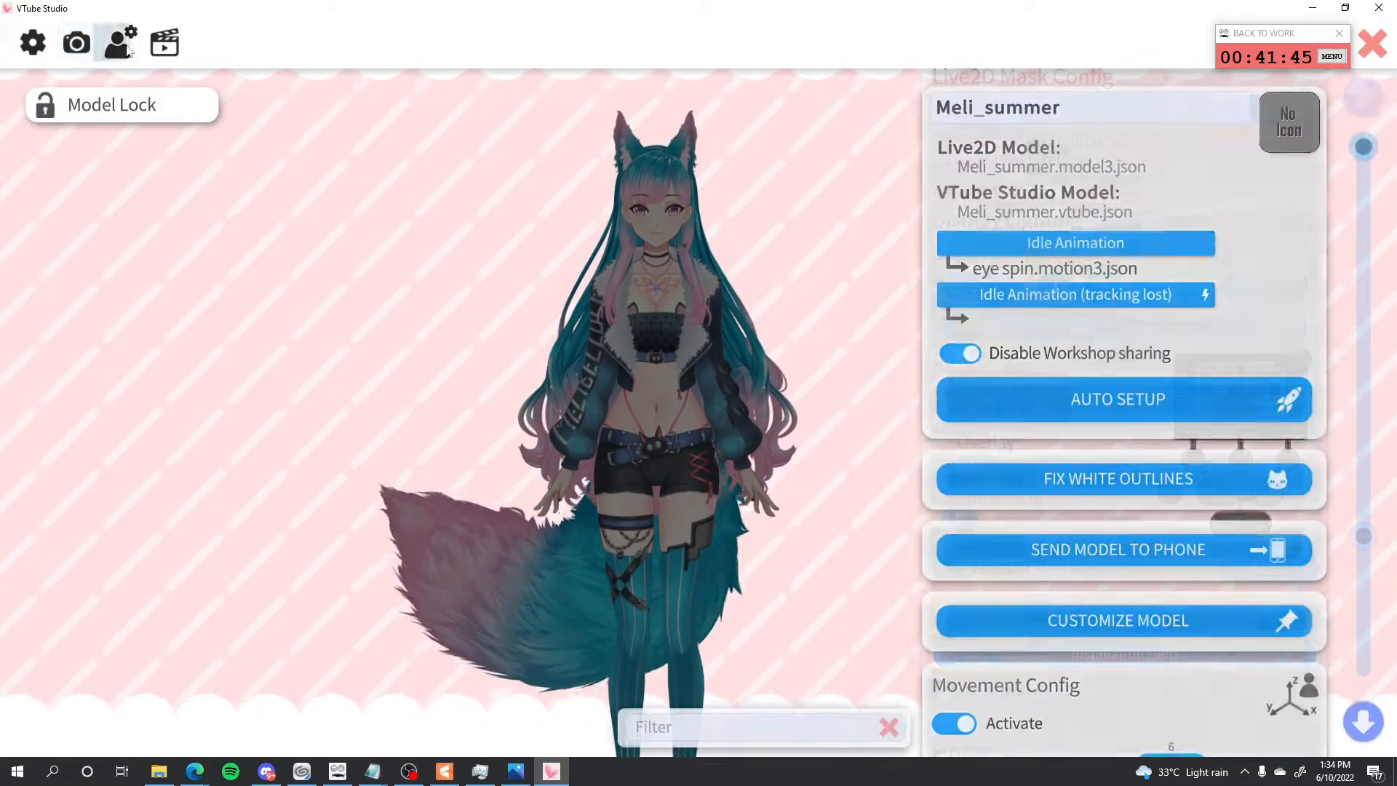
{"action": "left_click", "coordinate": [166, 43]}
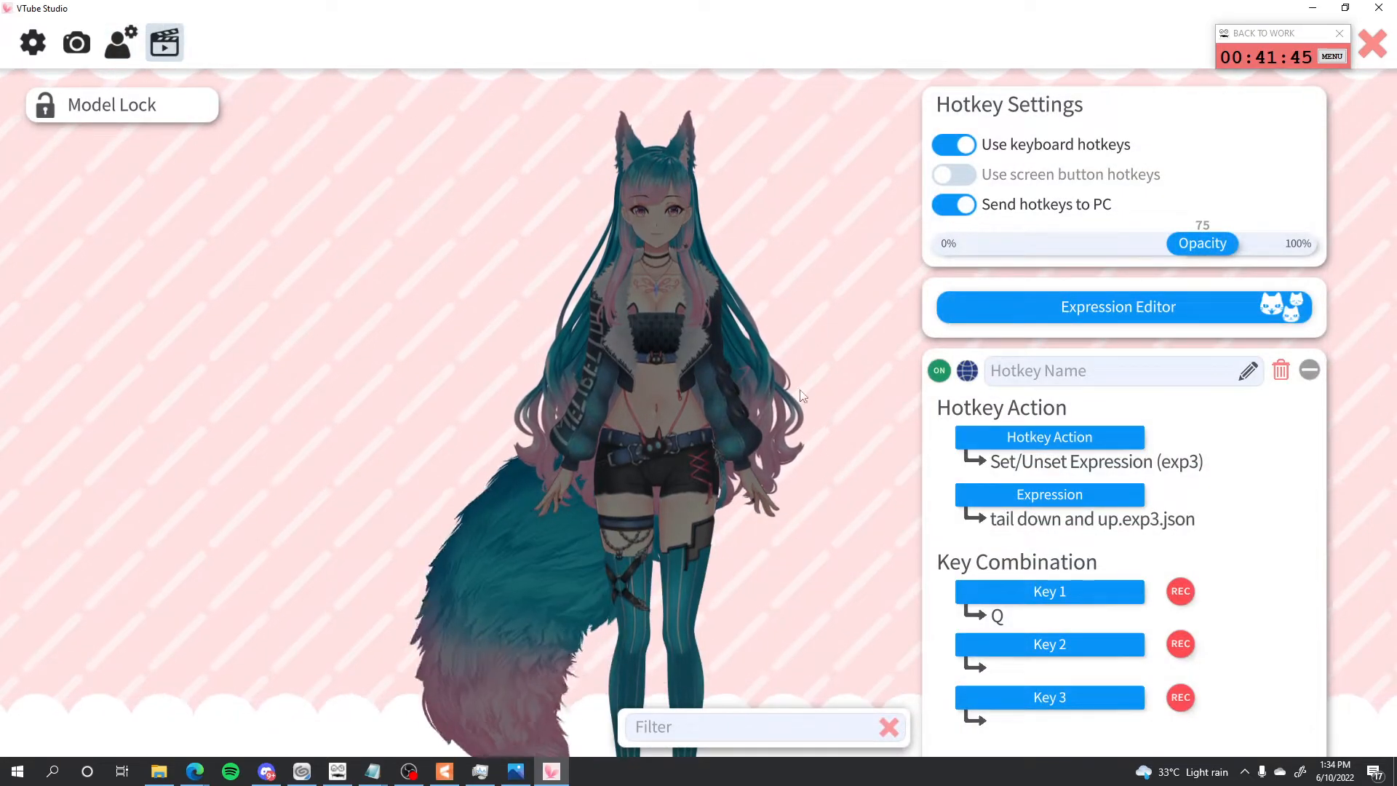
{"action": "left_click", "coordinate": [1027, 304]}
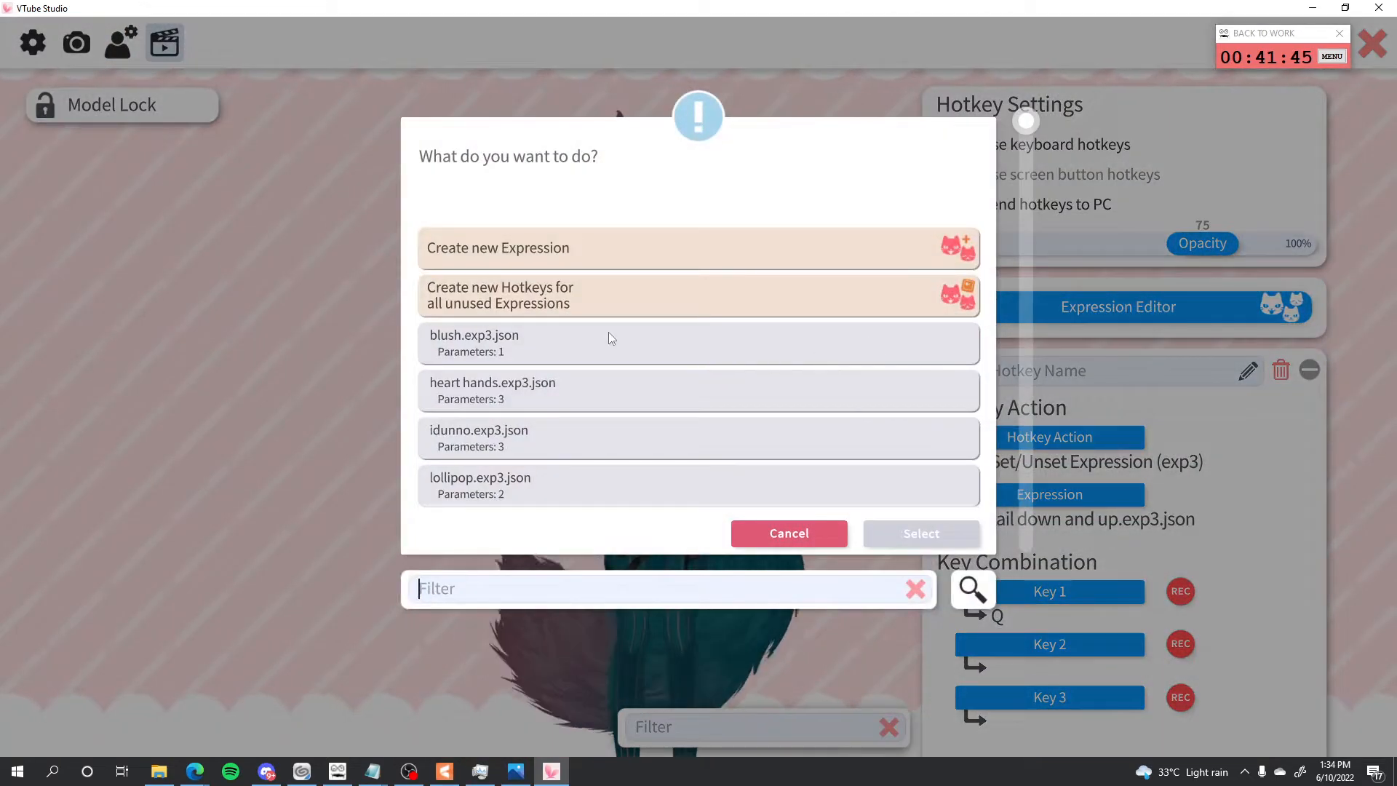
{"action": "left_click", "coordinate": [545, 248]}
{"action": "left_click", "coordinate": [921, 534]}
{"action": "scroll", "coordinate": [1132, 376], "scroll_direction": "down", "scroll_amount": 10}
{"action": "scroll", "coordinate": [1132, 376], "scroll_direction": "down", "scroll_amount": 2}
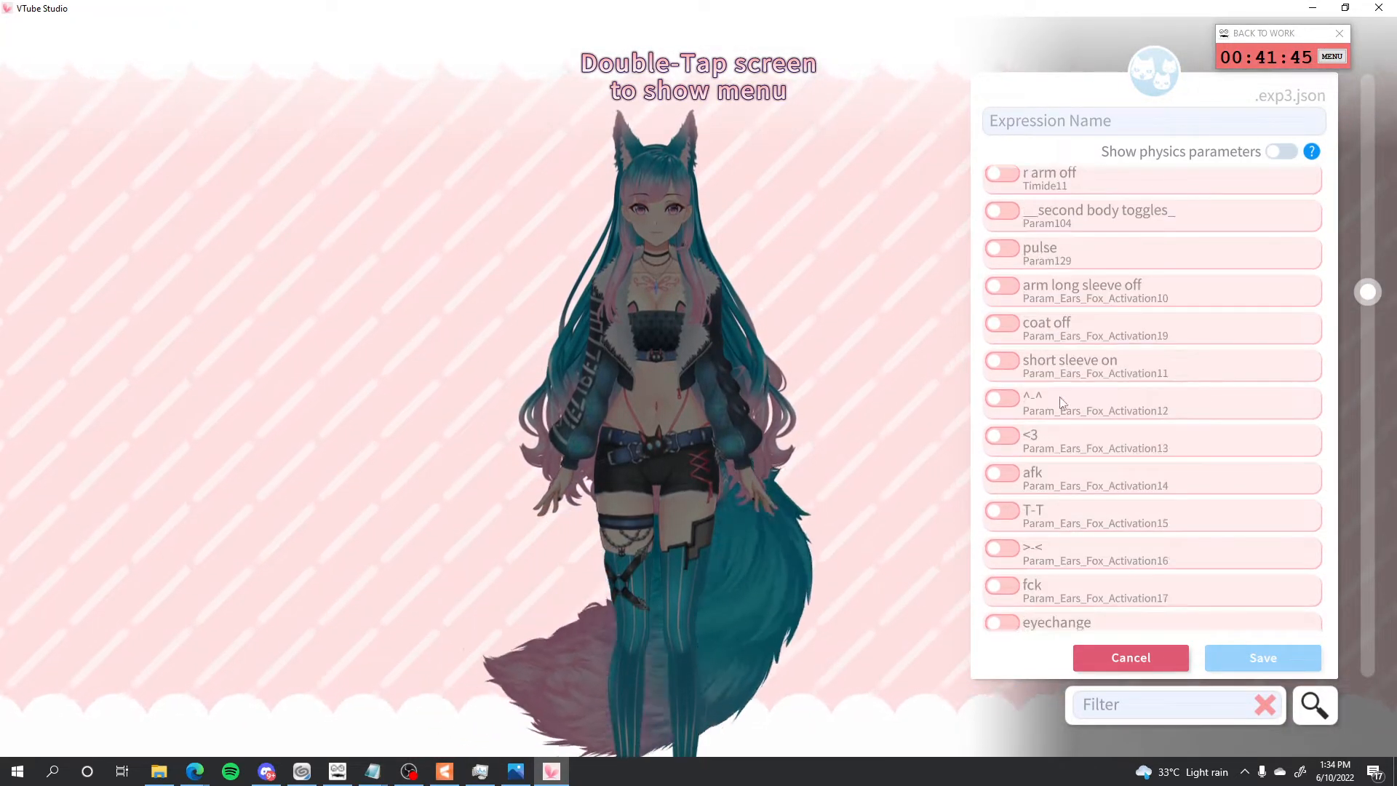
Enable the <3 parameter at value 1 and examine the heart on the model's chest up close.
{"action": "left_click", "coordinate": [1002, 435]}
{"action": "left_click_drag", "start_coordinate": [1191, 496], "coordinate": [1245, 485]}
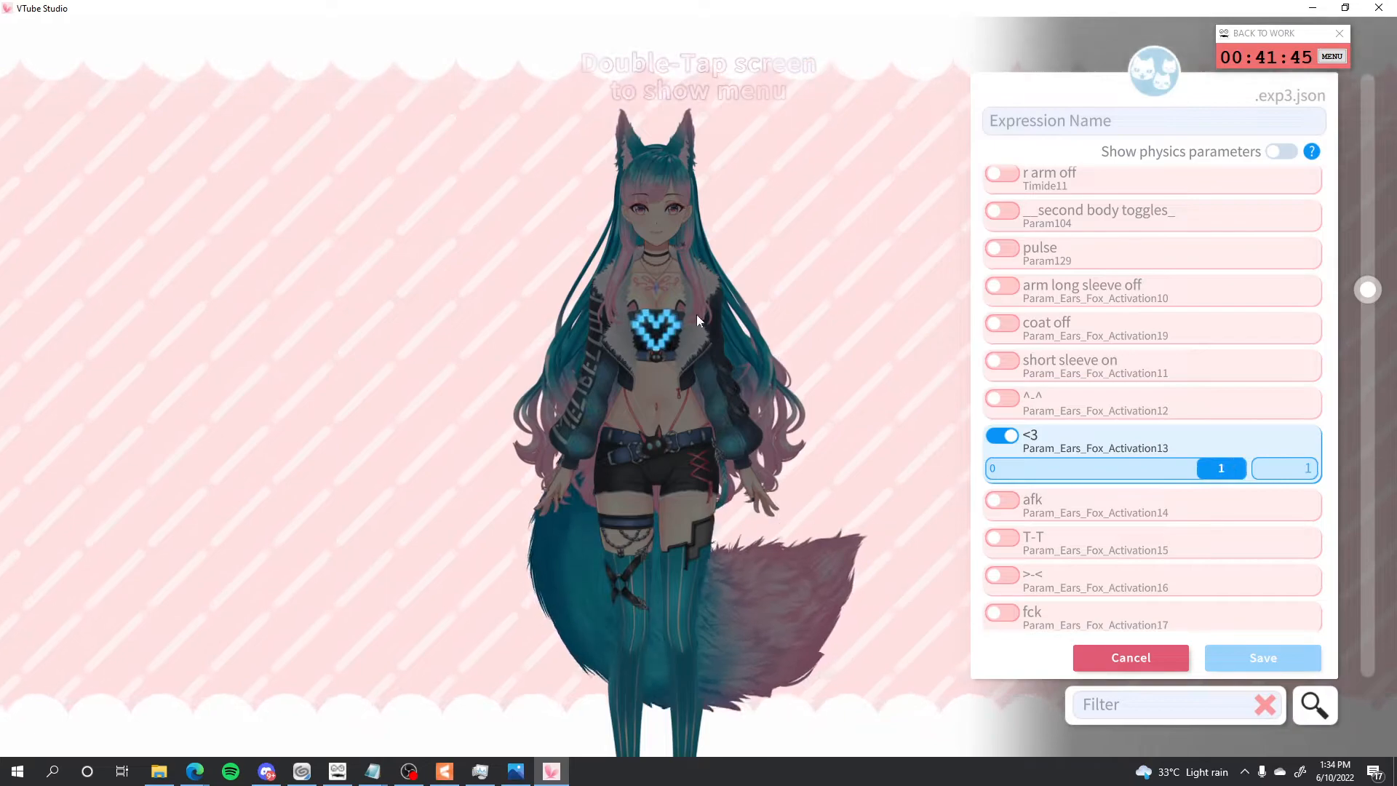
{"action": "scroll", "coordinate": [662, 309], "scroll_direction": "up", "scroll_amount": 8}
{"action": "left_click_drag", "start_coordinate": [631, 237], "coordinate": [654, 484]}
{"action": "scroll", "coordinate": [652, 482], "scroll_direction": "up", "scroll_amount": 2}
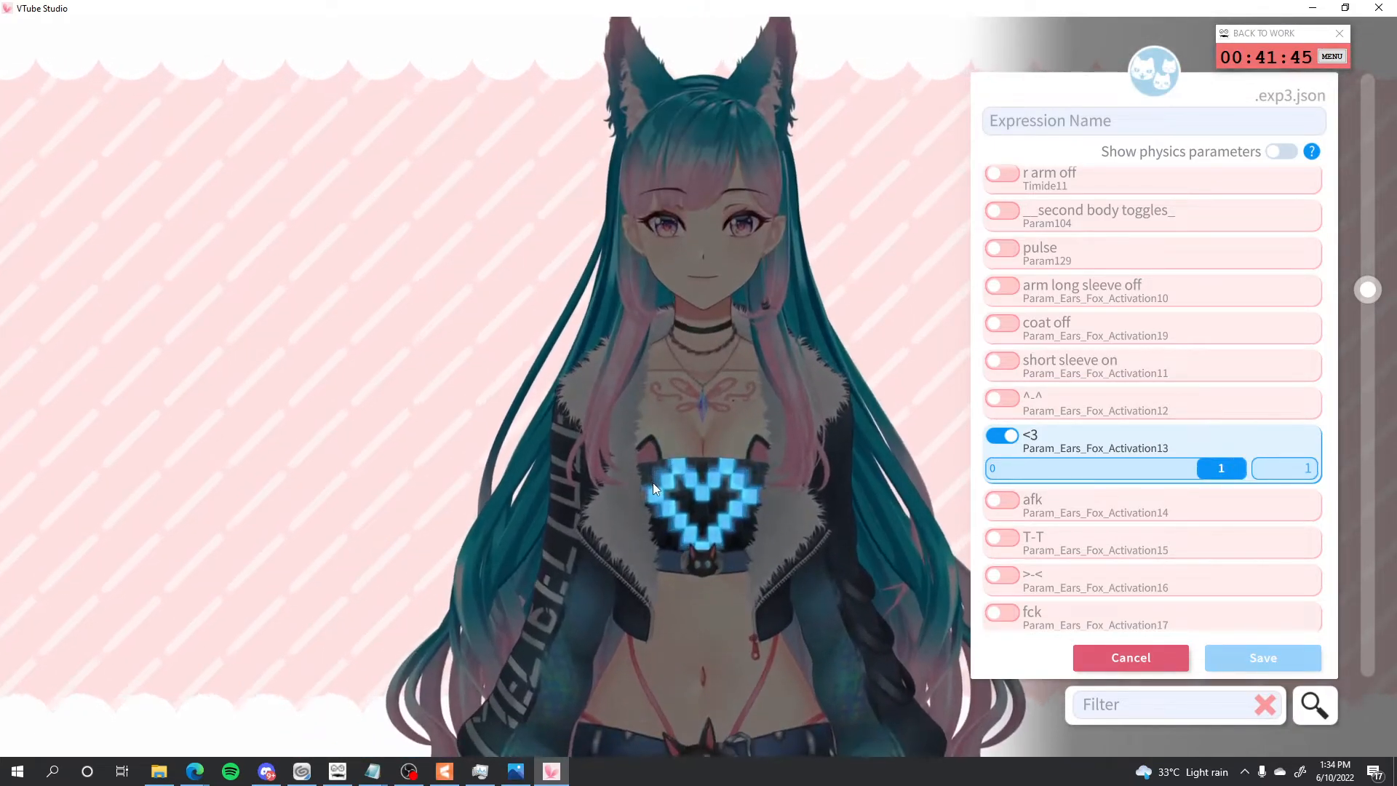
{"action": "left_click_drag", "start_coordinate": [840, 574], "coordinate": [860, 543]}
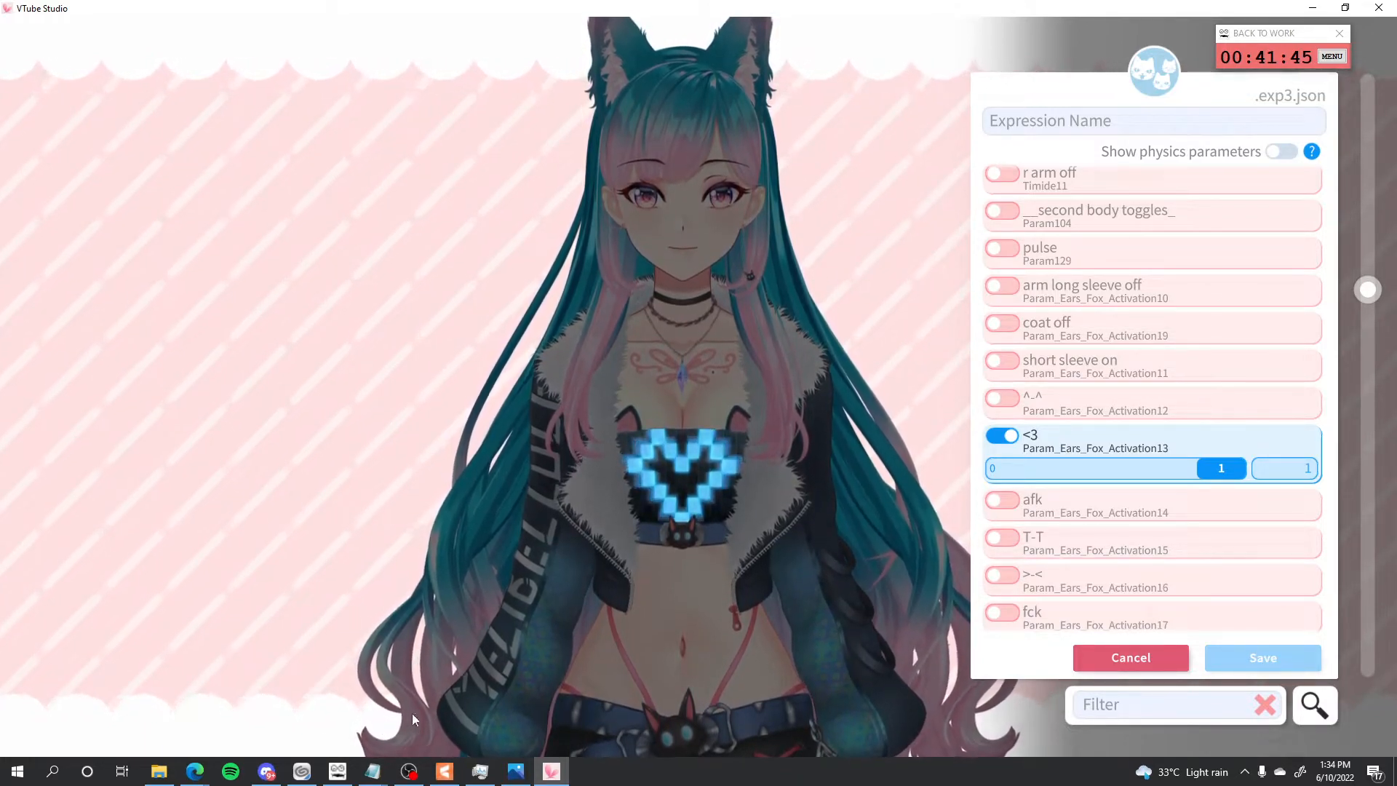
Switch to Live2D Cubism Editor and open the UpperArm L mesh for editing.
{"action": "left_click", "coordinate": [447, 773]}
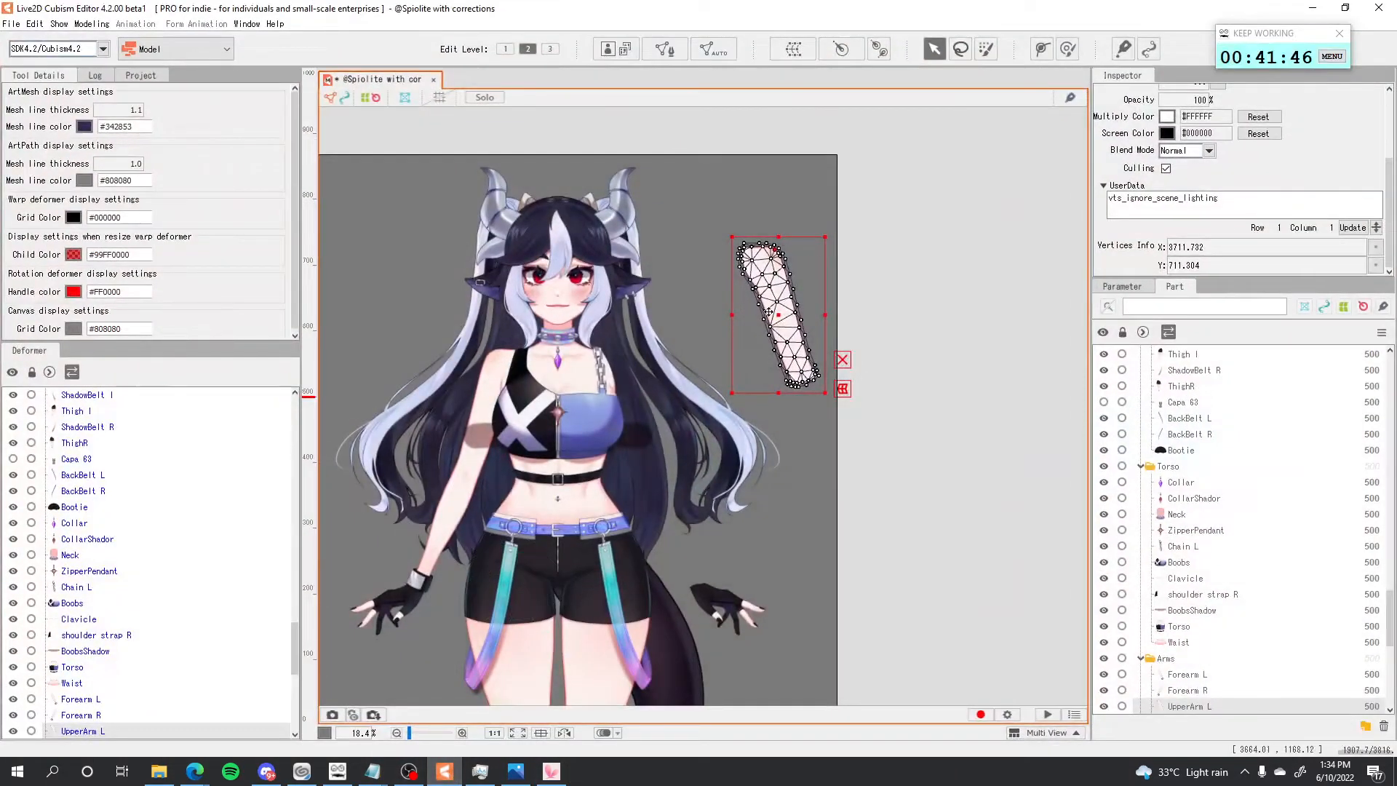
{"action": "left_click_drag", "start_coordinate": [768, 312], "coordinate": [777, 302]}
{"action": "scroll", "coordinate": [706, 270], "scroll_direction": "up", "scroll_amount": 5}
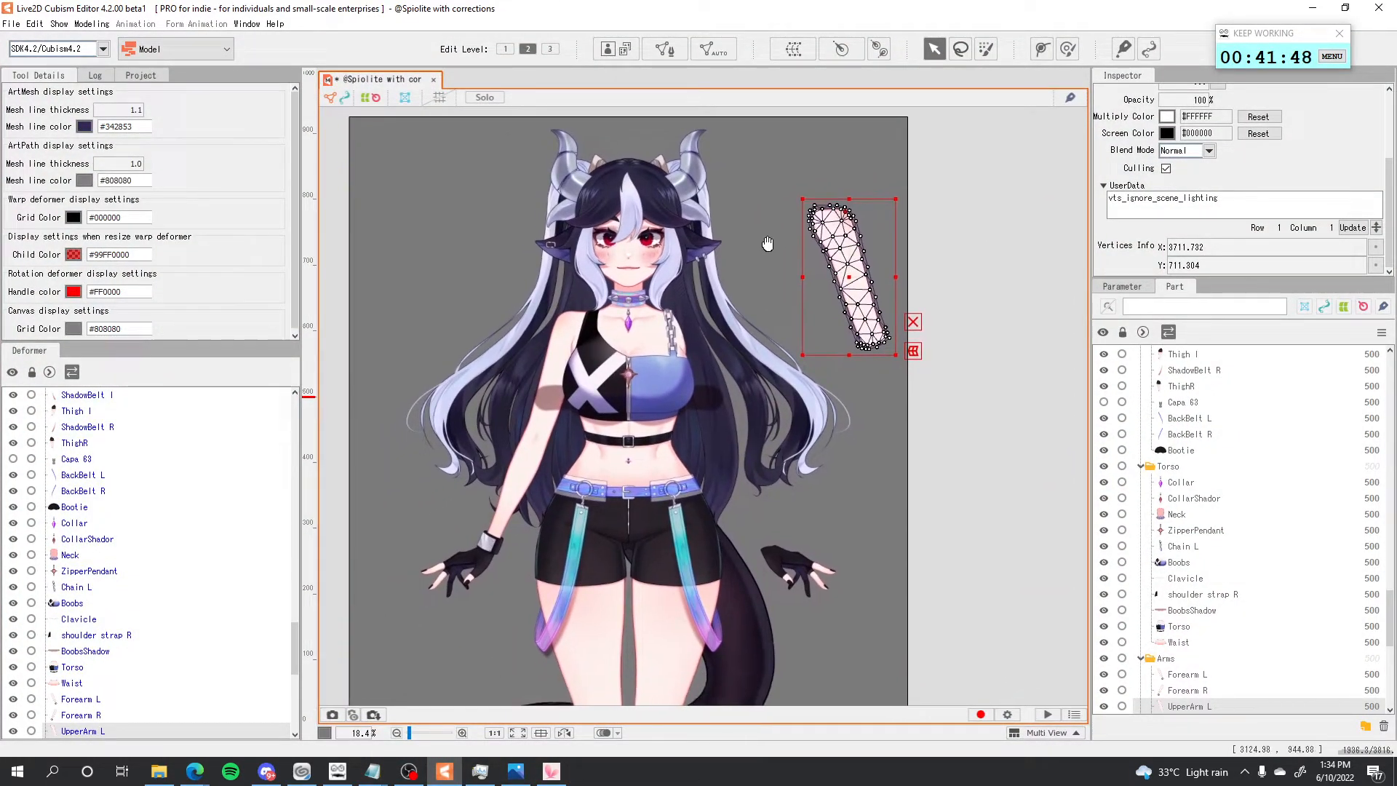
{"action": "left_click_drag", "start_coordinate": [817, 414], "coordinate": [761, 452]}
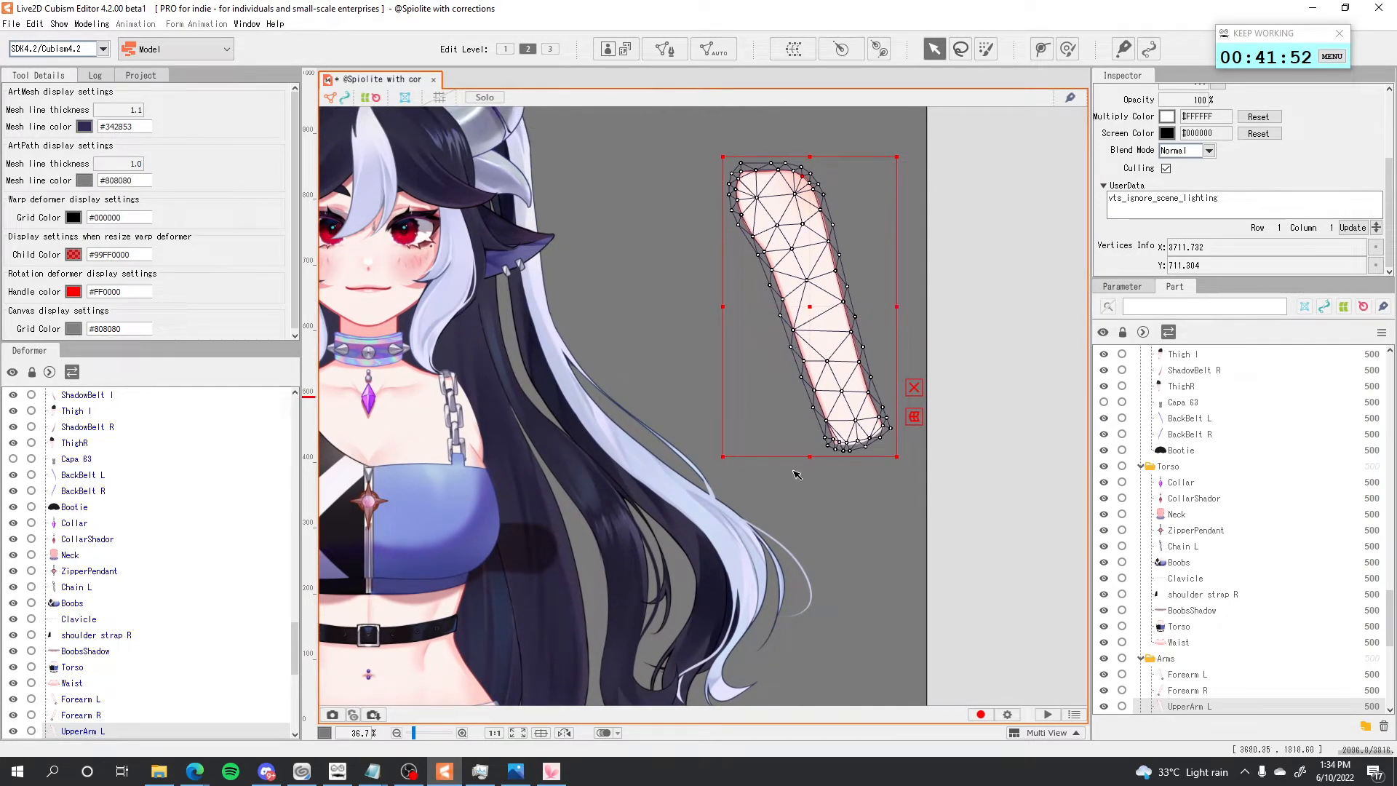
{"action": "key", "text": "ctrl+e"}
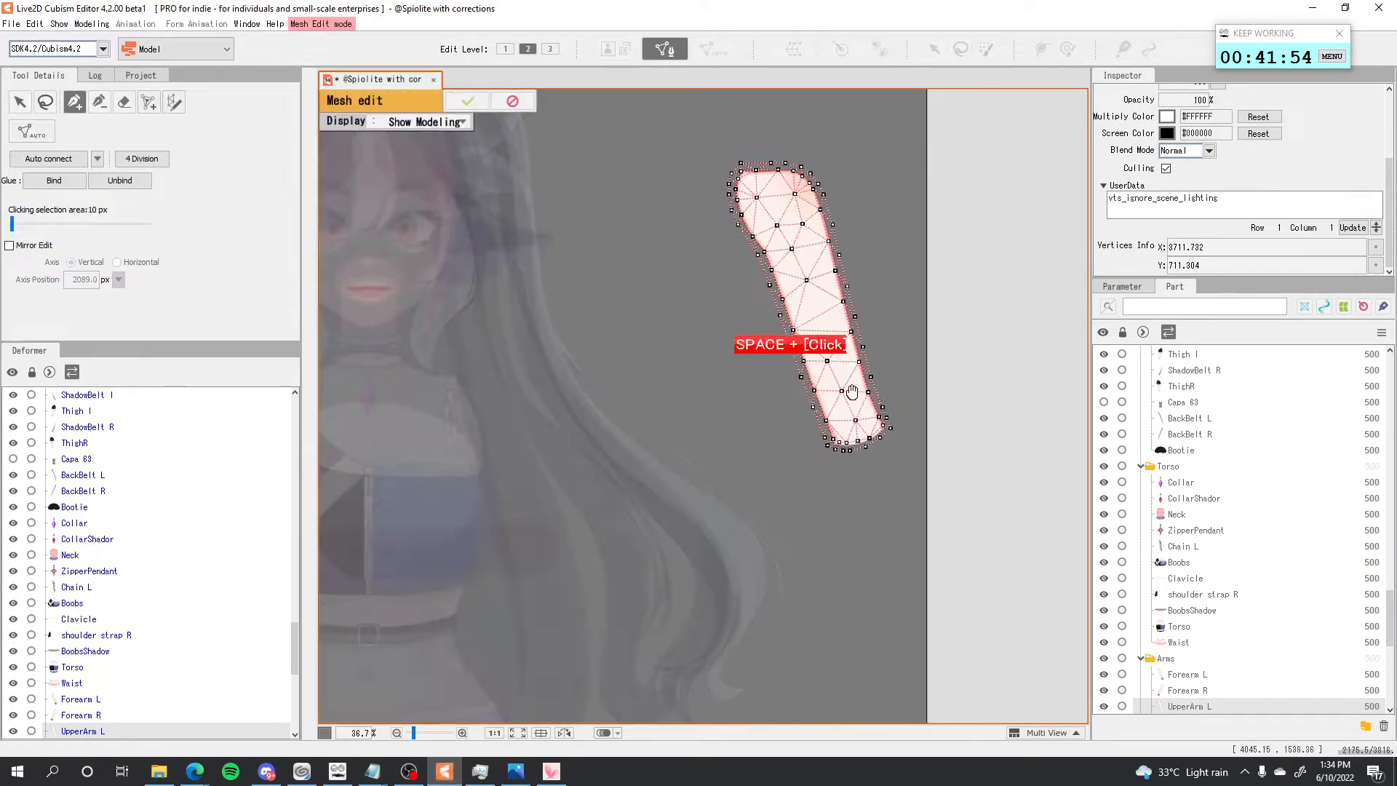
{"action": "left_click_drag", "start_coordinate": [855, 395], "coordinate": [780, 387]}
{"action": "left_click_drag", "start_coordinate": [655, 367], "coordinate": [655, 414]}
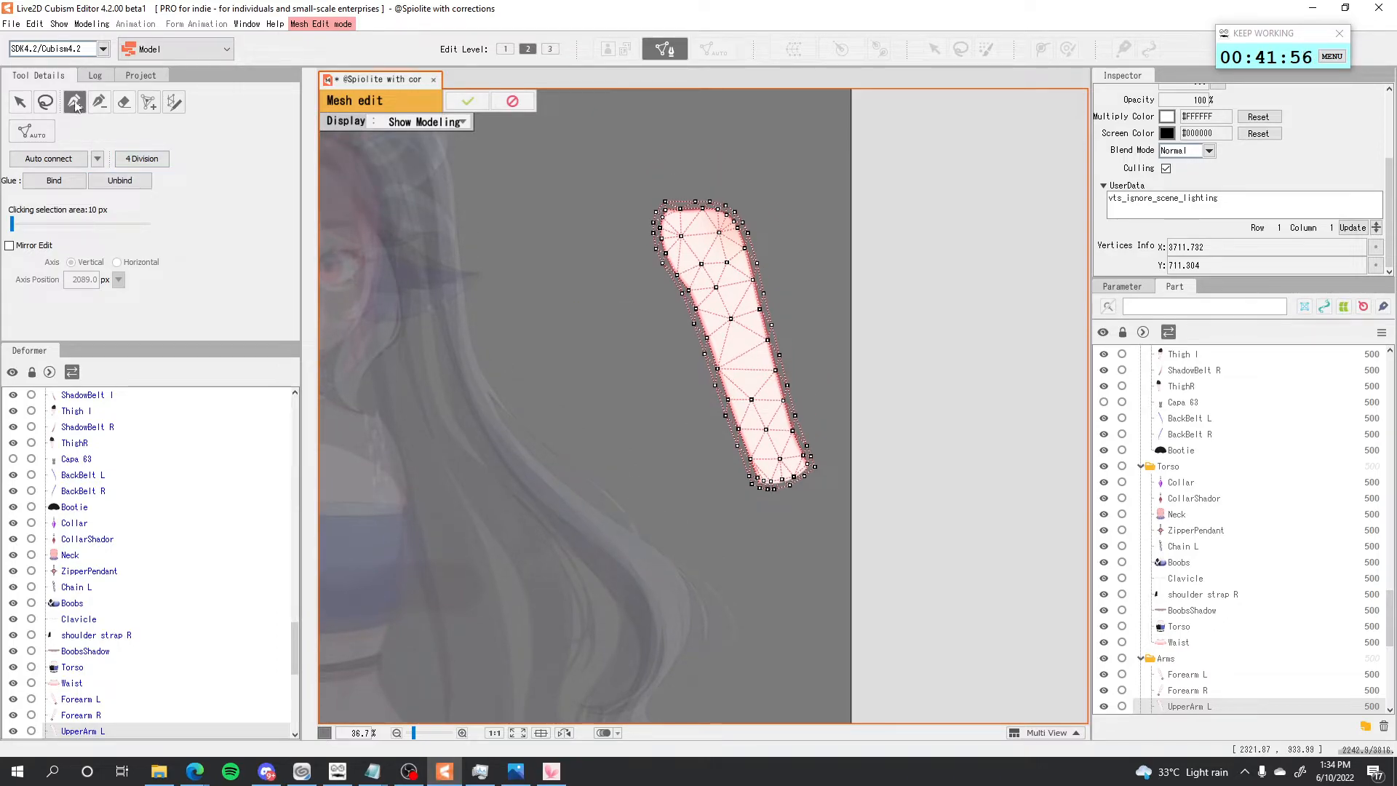
Select all vertices of the UpperArm L mesh and delete them.
{"action": "scroll", "coordinate": [758, 217], "scroll_direction": "up", "scroll_amount": 2}
{"action": "left_click_drag", "start_coordinate": [767, 352], "coordinate": [748, 348]}
{"action": "mouse_move", "coordinate": [855, 460]}
{"action": "left_mouse_down"}
{"action": "mouse_move", "coordinate": [798, 118]}
{"action": "mouse_move", "coordinate": [838, 595]}
{"action": "mouse_move", "coordinate": [883, 156]}
{"action": "mouse_move", "coordinate": [812, 733]}
{"action": "mouse_move", "coordinate": [703, 731]}
{"action": "mouse_move", "coordinate": [600, 774]}
{"action": "mouse_move", "coordinate": [685, 741]}
{"action": "mouse_move", "coordinate": [891, 246]}
{"action": "mouse_move", "coordinate": [851, 219]}
{"action": "left_mouse_up"}
{"action": "mouse_move", "coordinate": [833, 233]}
{"action": "left_mouse_down"}
{"action": "mouse_move", "coordinate": [600, 288]}
{"action": "mouse_move", "coordinate": [580, 567]}
{"action": "mouse_move", "coordinate": [900, 463]}
{"action": "mouse_move", "coordinate": [859, 240]}
{"action": "left_mouse_up"}
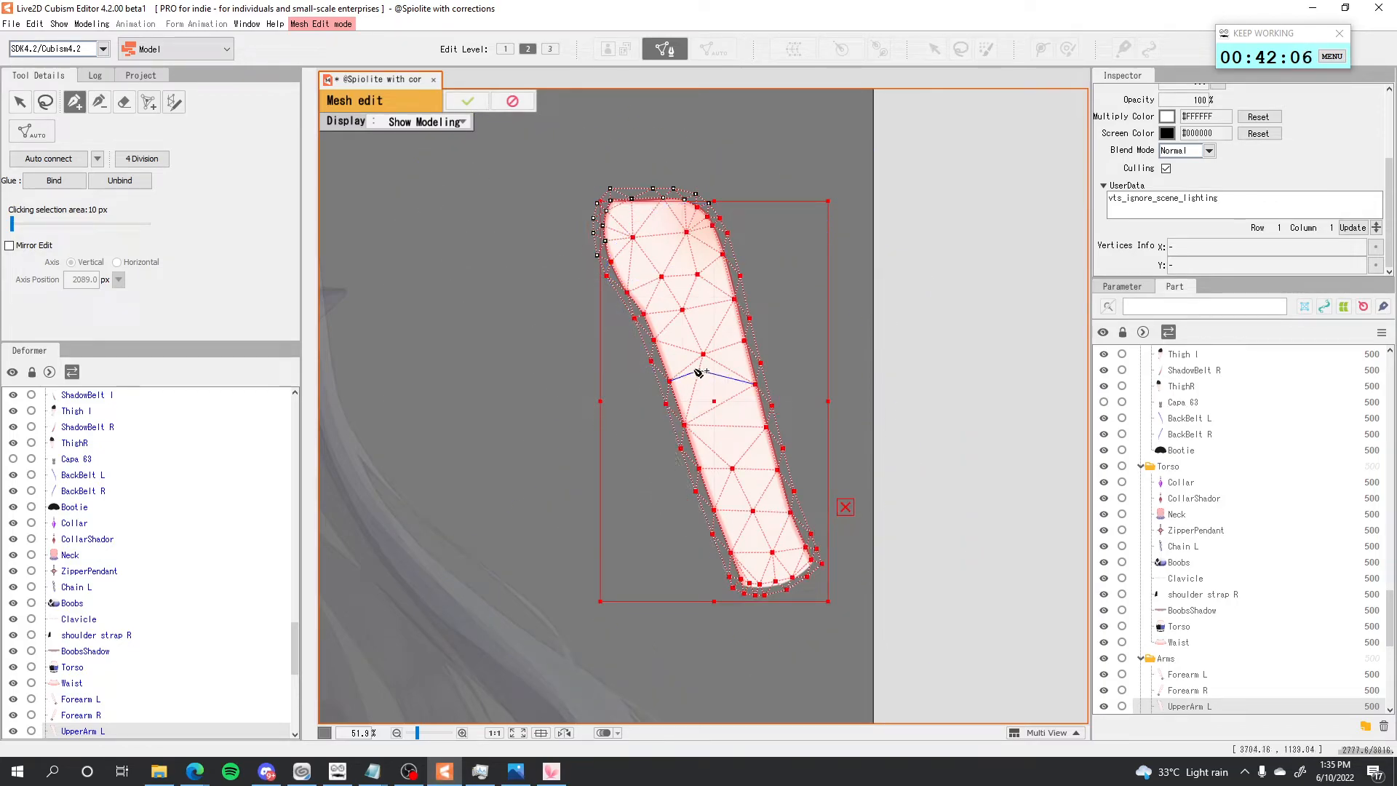
{"action": "mouse_move", "coordinate": [918, 411]}
{"action": "left_mouse_down"}
{"action": "mouse_move", "coordinate": [767, 136]}
{"action": "mouse_move", "coordinate": [1057, 613]}
{"action": "mouse_move", "coordinate": [1004, 553]}
{"action": "left_mouse_up"}
{"action": "key", "text": "Delete"}
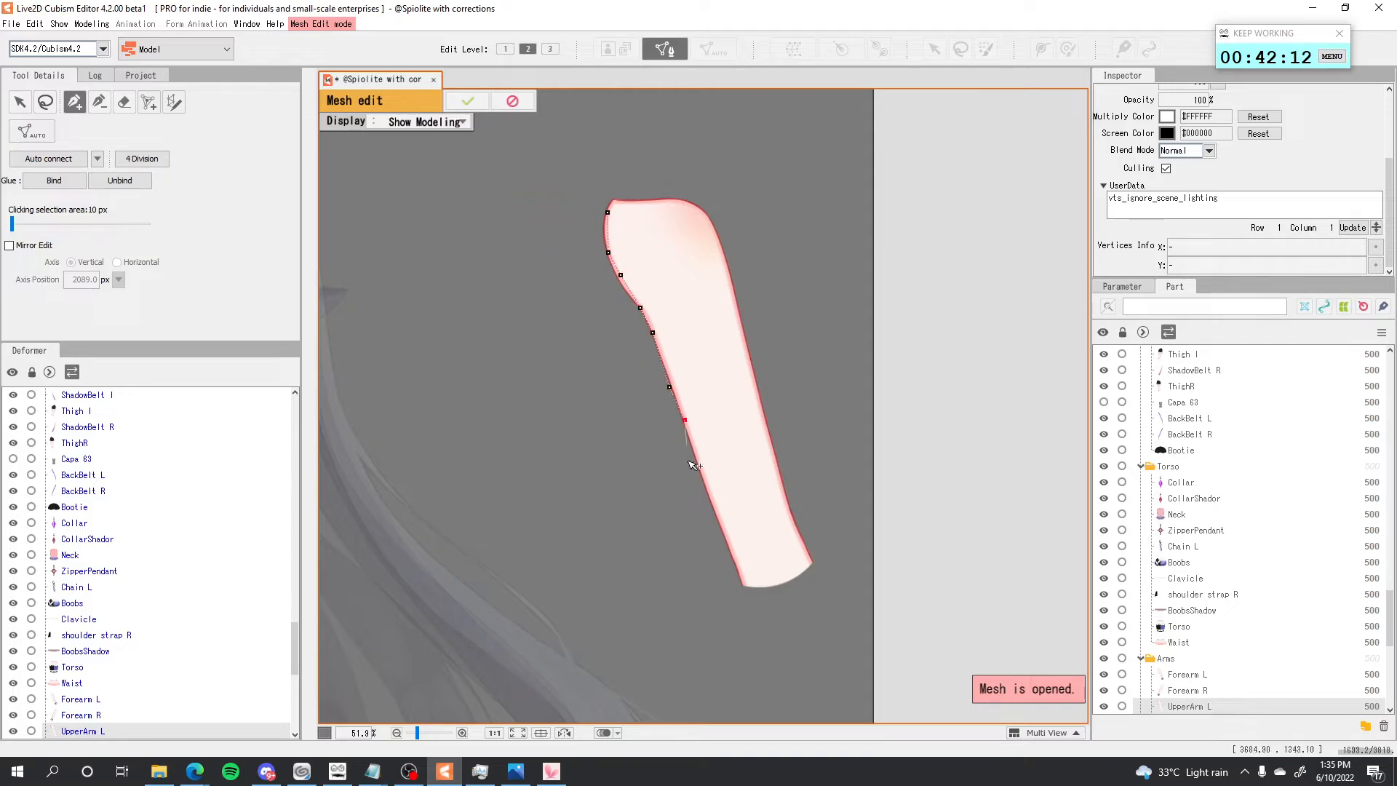
Trace the arm's outline with connected mesh vertices and close the contour at the shoulder end.
{"action": "left_click_drag", "start_coordinate": [721, 511], "coordinate": [736, 557]}
{"action": "left_click", "coordinate": [741, 582]}
{"action": "left_click", "coordinate": [772, 582]}
{"action": "left_click", "coordinate": [810, 563]}
{"action": "left_click", "coordinate": [783, 487]}
{"action": "left_click", "coordinate": [772, 448]}
{"action": "left_click", "coordinate": [743, 337]}
{"action": "left_click", "coordinate": [714, 225]}
{"action": "left_click", "coordinate": [692, 199]}
{"action": "left_click", "coordinate": [638, 195]}
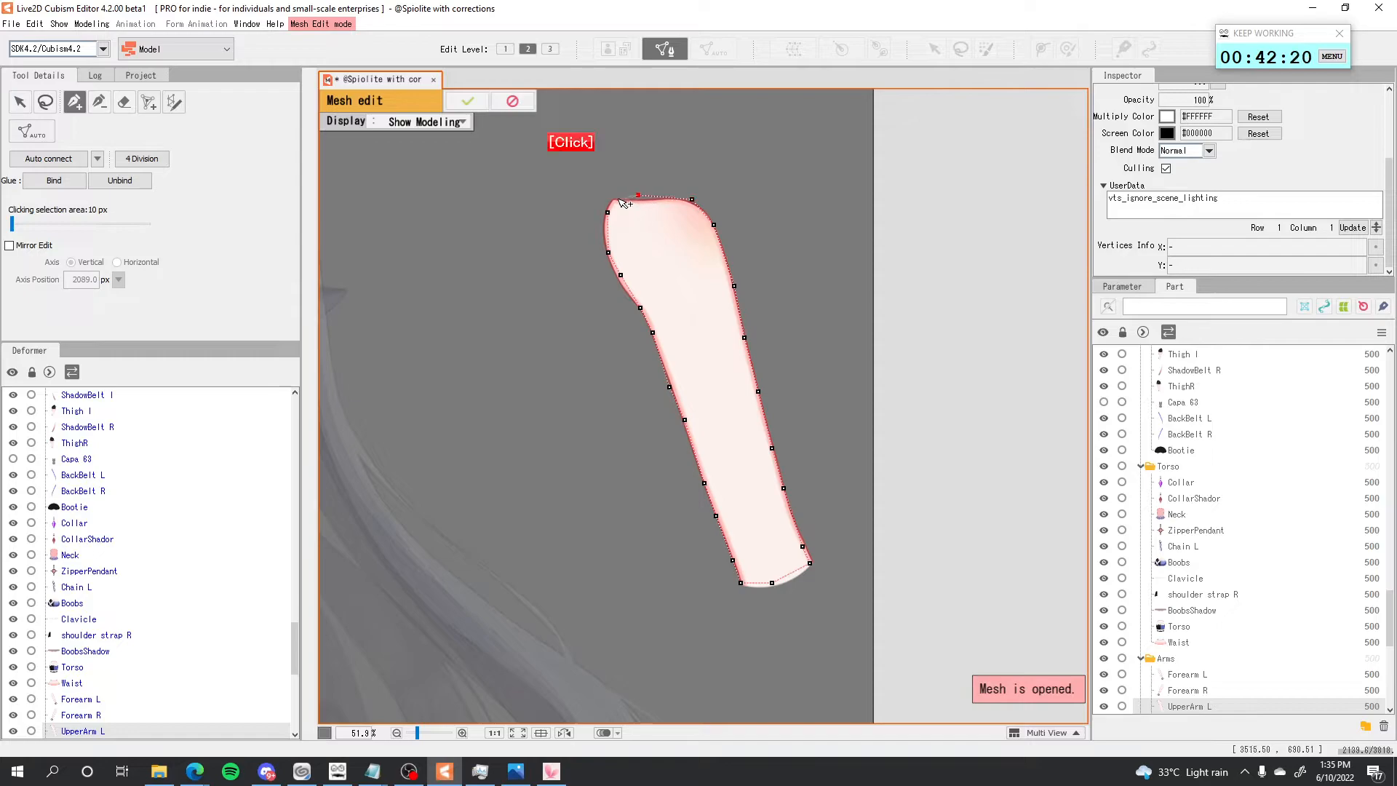
{"action": "left_click", "coordinate": [607, 213]}
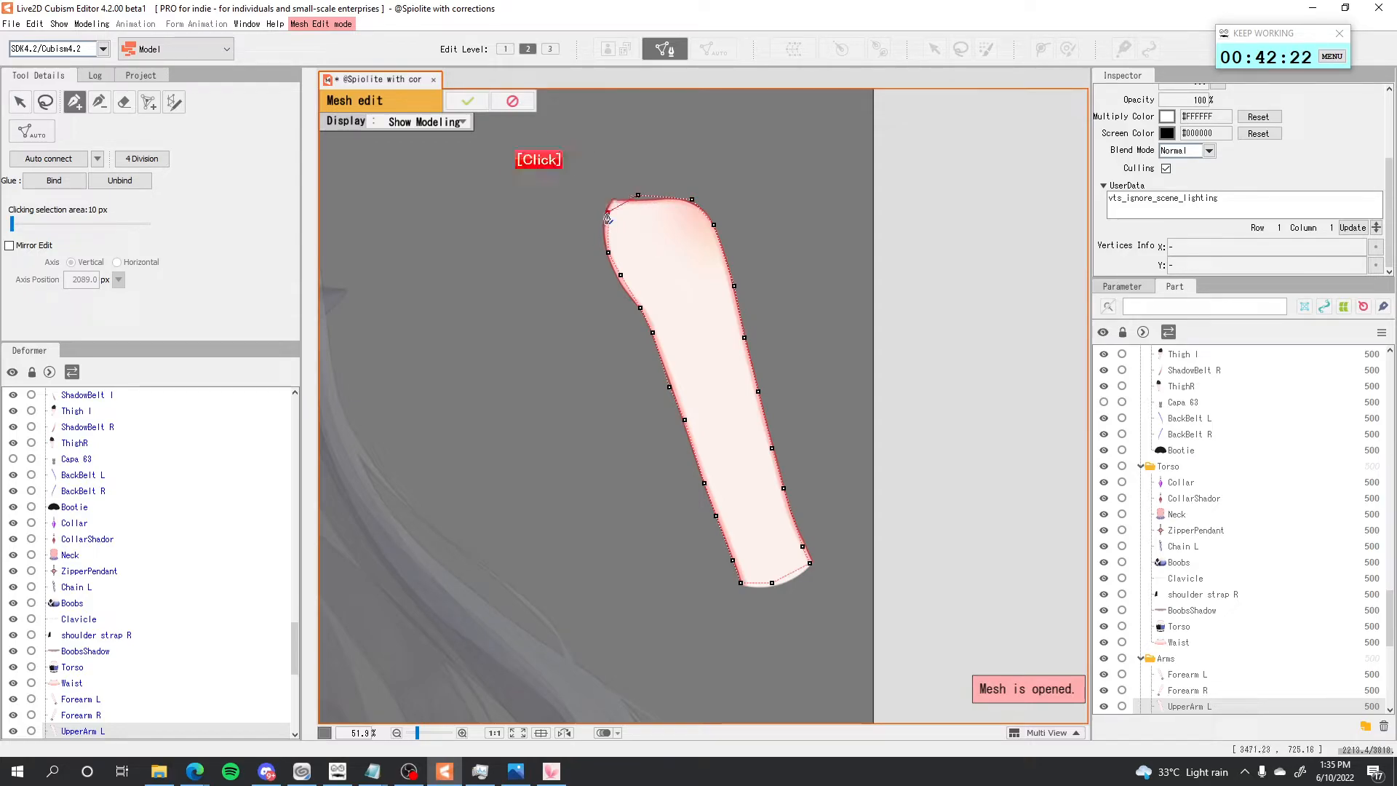
Draw a closed outer ring of mesh vertices around the arm, offset outside the inner contour.
{"action": "left_click", "coordinate": [615, 321]}
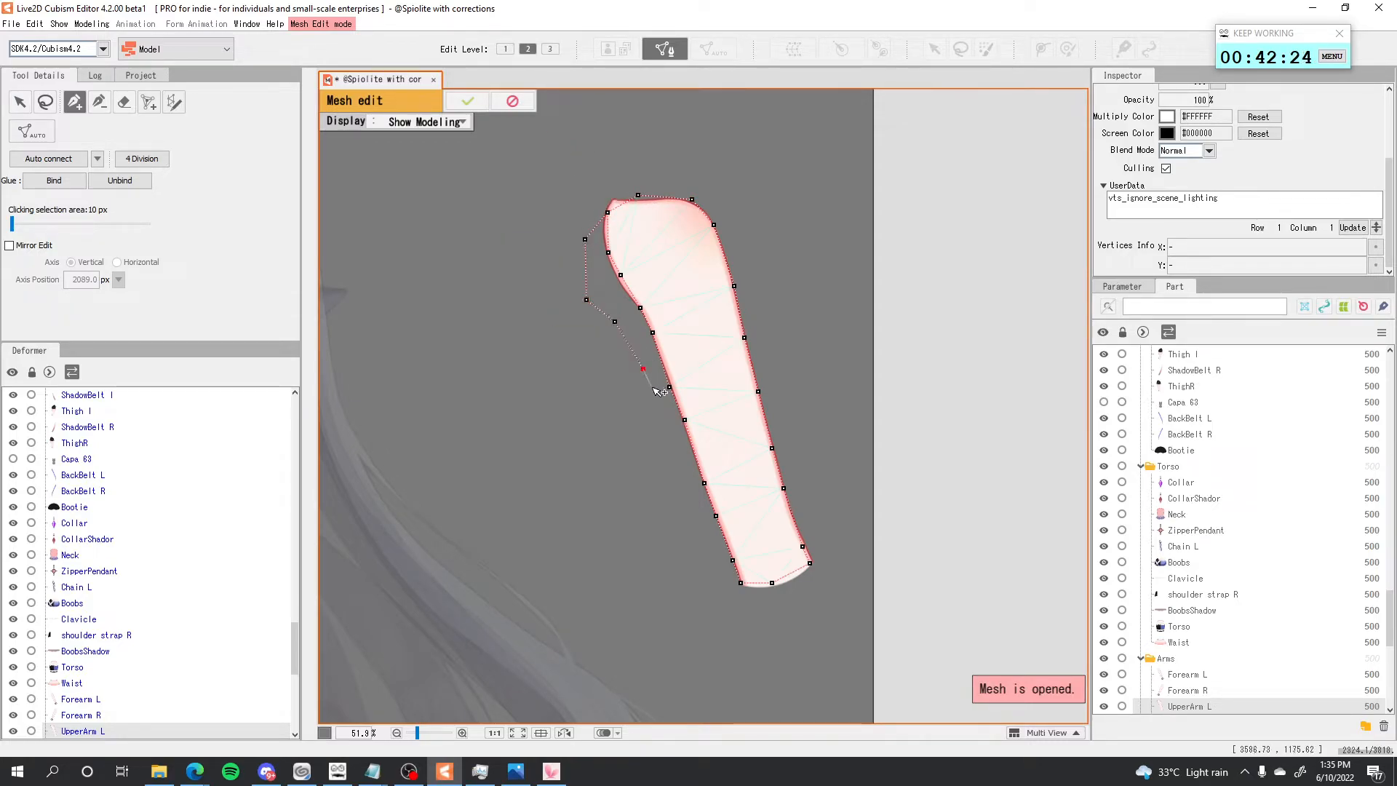
{"action": "left_click", "coordinate": [643, 369]}
{"action": "left_click", "coordinate": [662, 408]}
{"action": "left_click", "coordinate": [737, 614]}
{"action": "left_click", "coordinate": [833, 545]}
{"action": "left_click", "coordinate": [811, 488]}
{"action": "left_click", "coordinate": [784, 414]}
{"action": "left_click", "coordinate": [762, 321]}
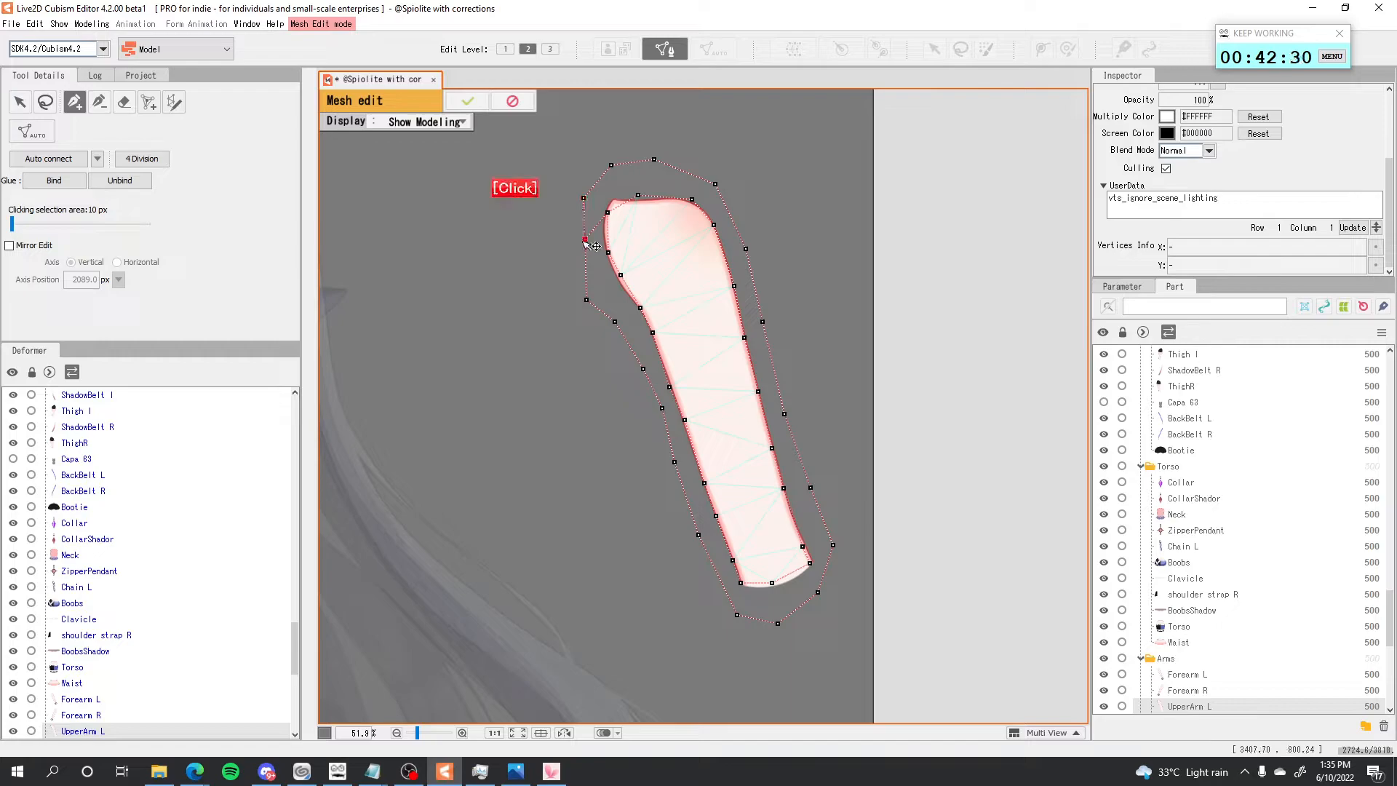
Reposition the inner contour vertices at the shoulder end so they follow the arm's line art.
{"action": "scroll", "coordinate": [608, 219], "scroll_direction": "up", "scroll_amount": 6}
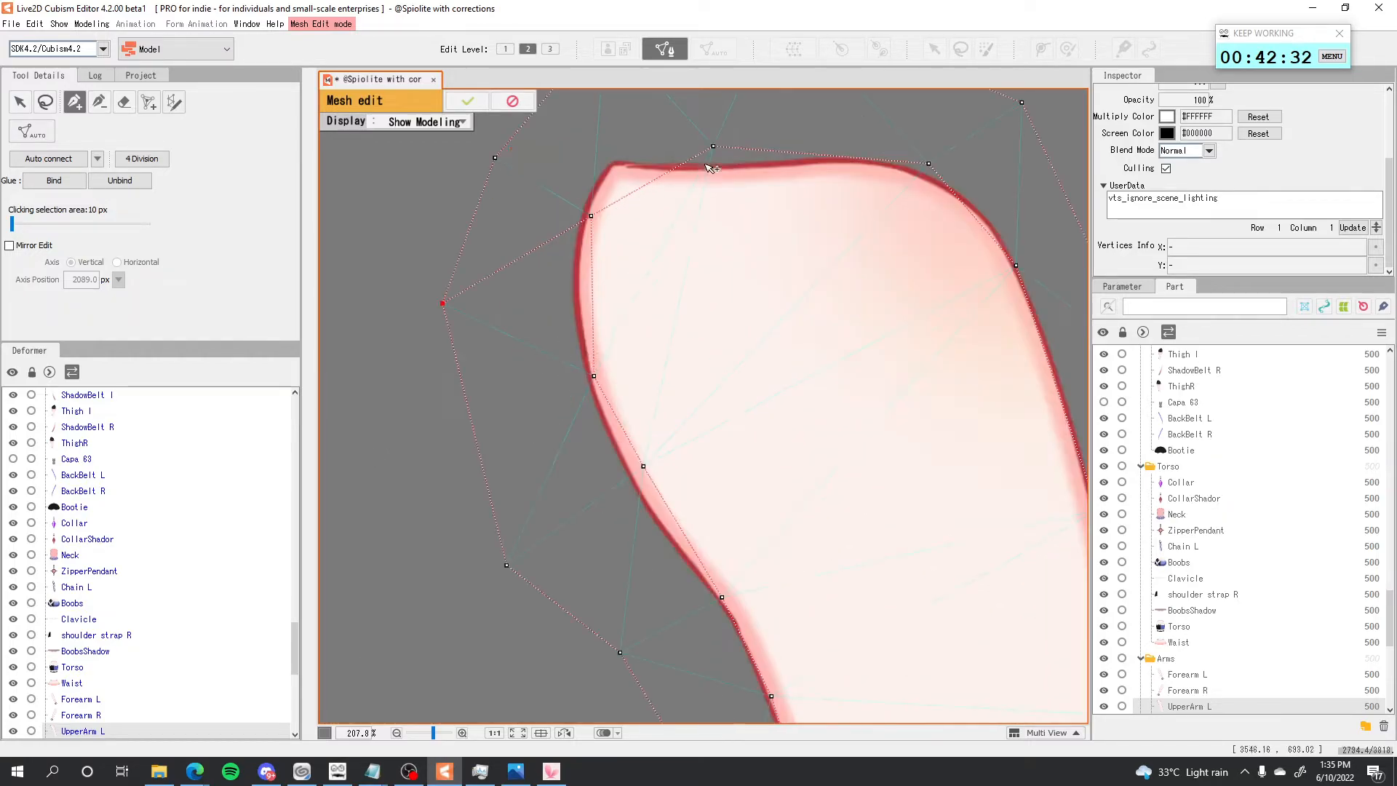
{"action": "left_click_drag", "start_coordinate": [713, 146], "coordinate": [714, 207]}
{"action": "scroll", "coordinate": [716, 161], "scroll_direction": "down", "scroll_amount": 3}
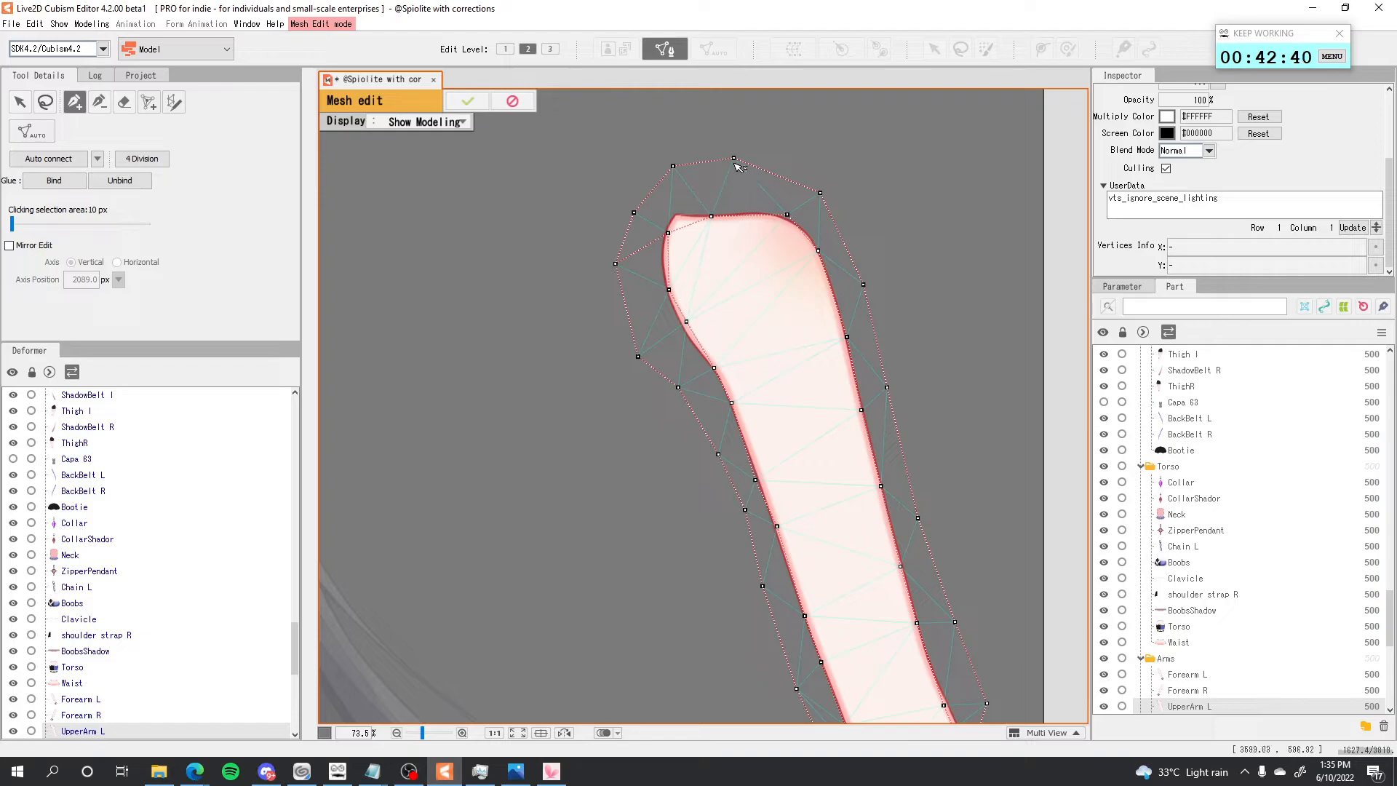
{"action": "scroll", "coordinate": [737, 166], "scroll_direction": "up", "scroll_amount": 3}
{"action": "left_click_drag", "start_coordinate": [842, 268], "coordinate": [841, 303]}
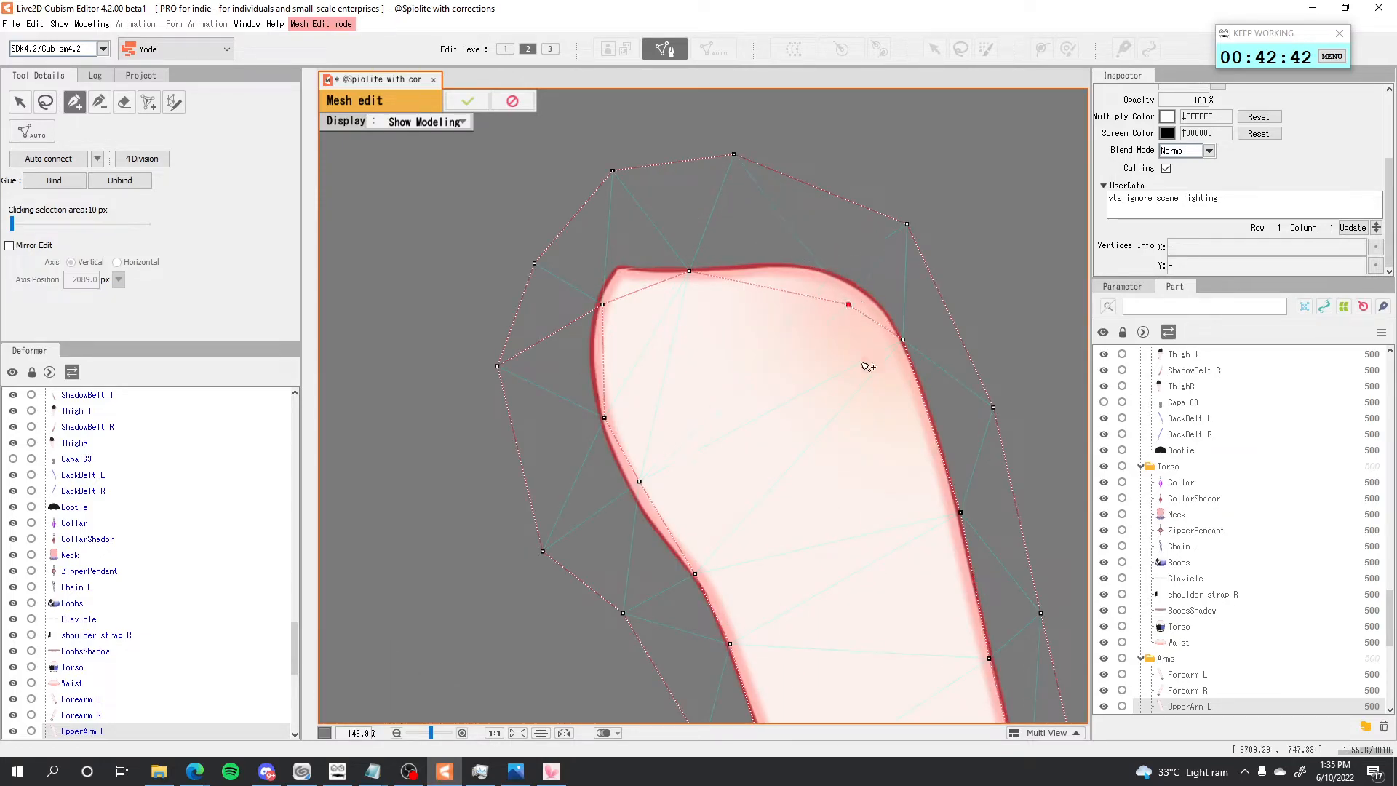
{"action": "left_click_drag", "start_coordinate": [908, 340], "coordinate": [905, 360]}
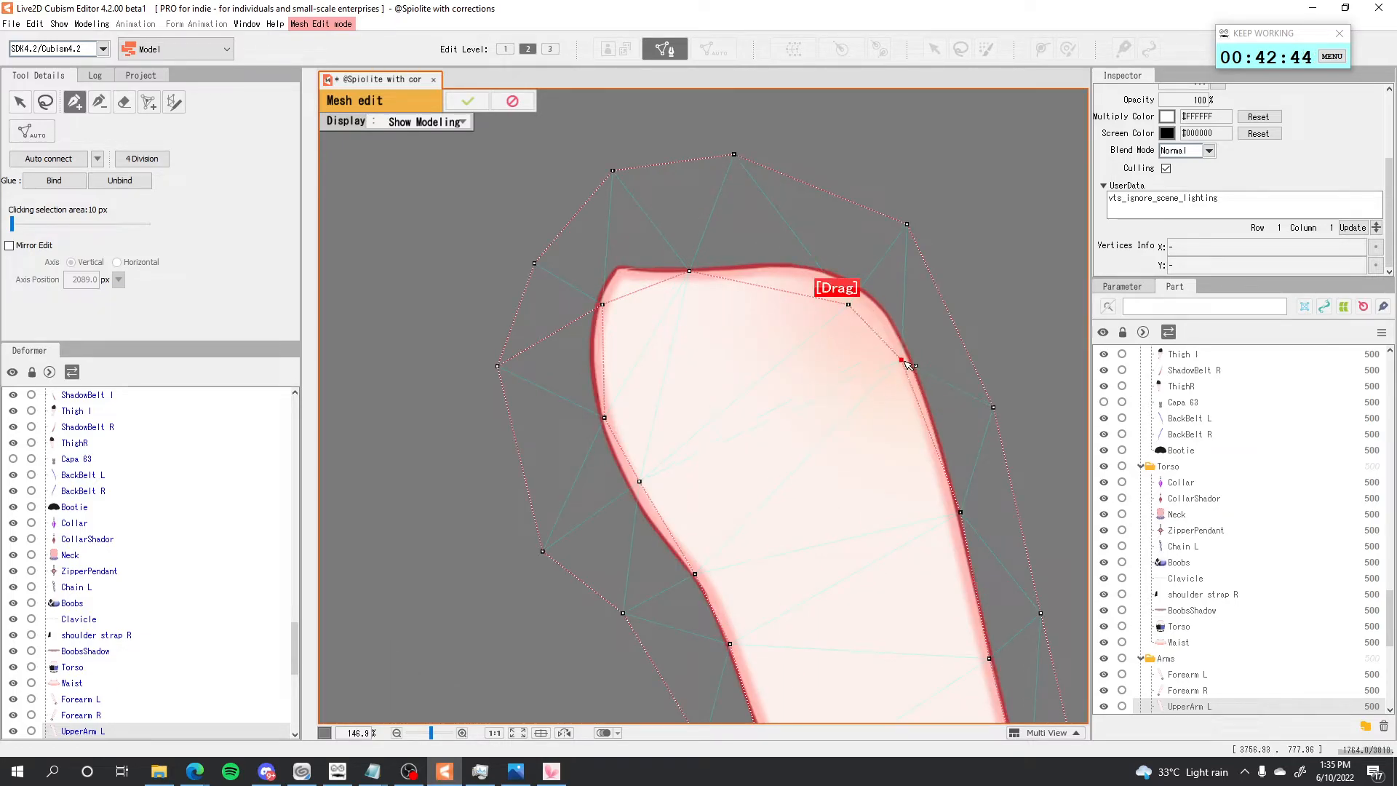
{"action": "left_click_drag", "start_coordinate": [853, 304], "coordinate": [850, 280]}
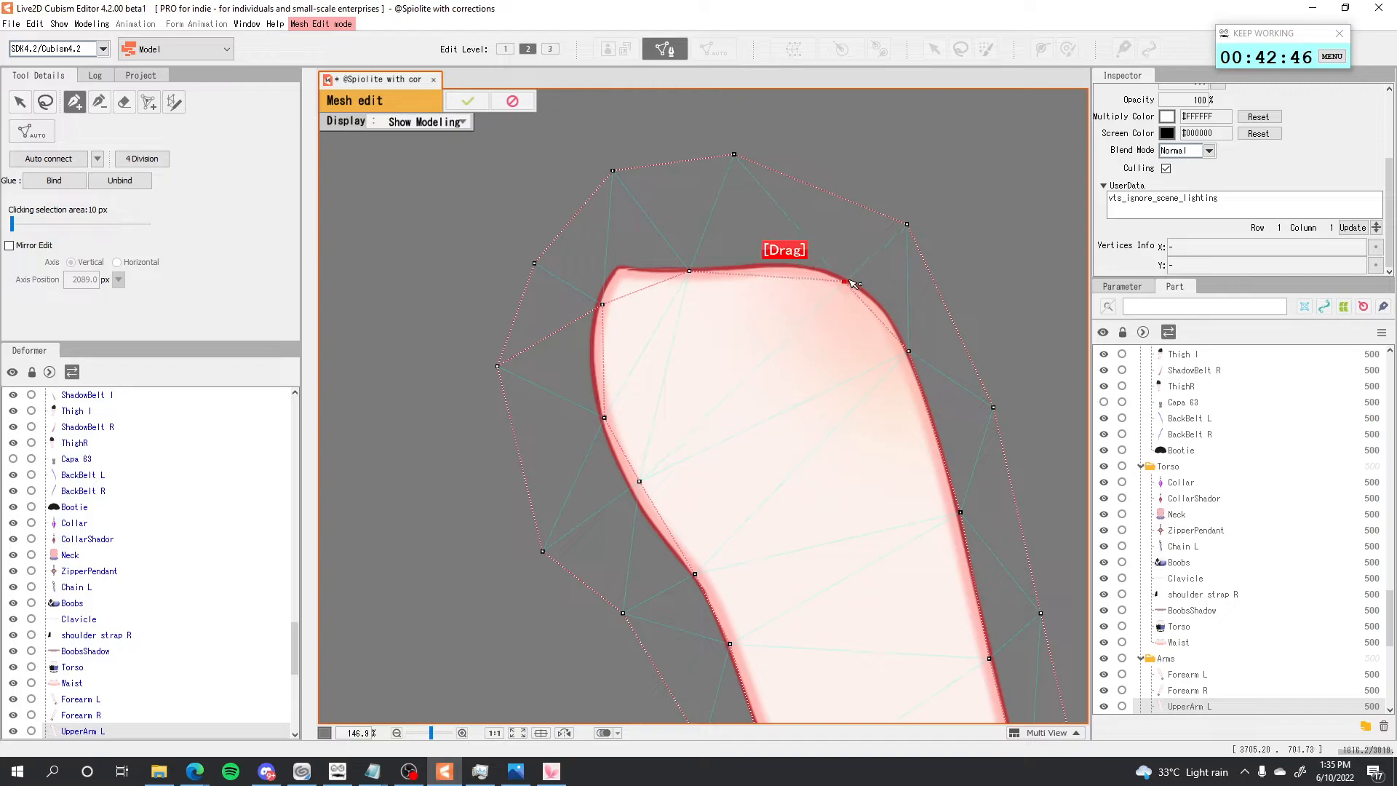
{"action": "scroll", "coordinate": [859, 284], "scroll_direction": "down", "scroll_amount": 5}
{"action": "left_click_drag", "start_coordinate": [886, 433], "coordinate": [788, 325]}
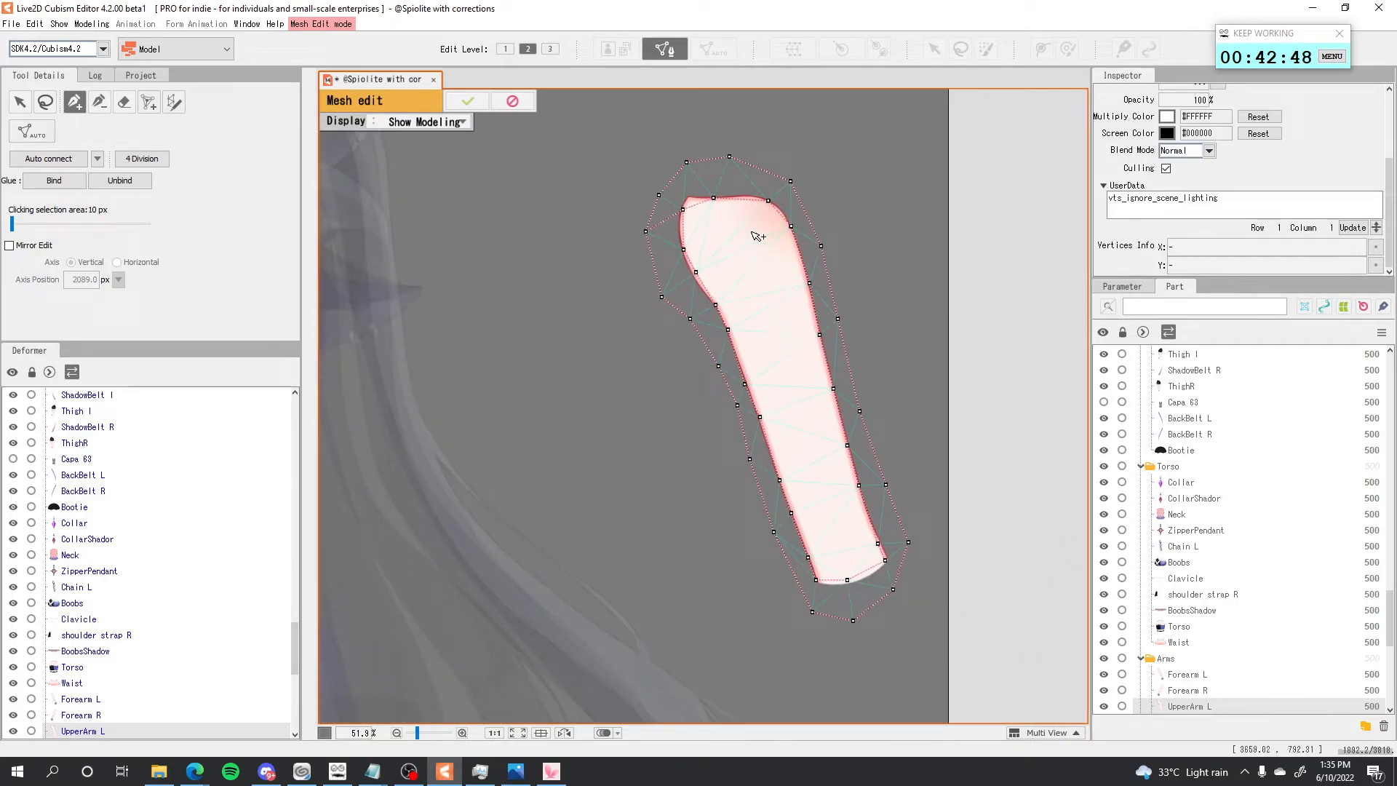
Connect the inner vertex at the shoulder's right corner to the nearest outer ring vertex.
{"action": "scroll", "coordinate": [759, 238], "scroll_direction": "up", "scroll_amount": 3}
{"action": "left_click", "coordinate": [786, 210]}
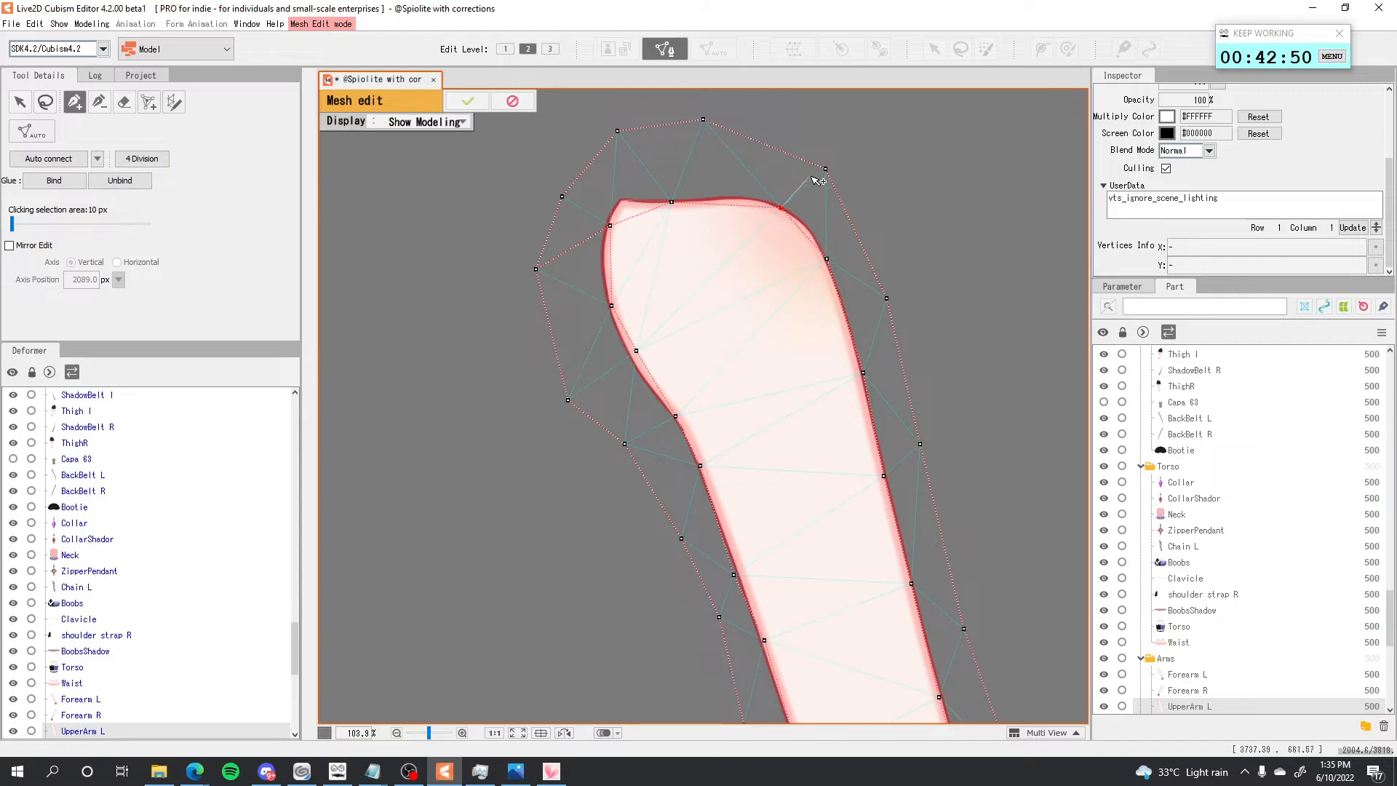
{"action": "scroll", "coordinate": [825, 175], "scroll_direction": "down", "scroll_amount": 2}
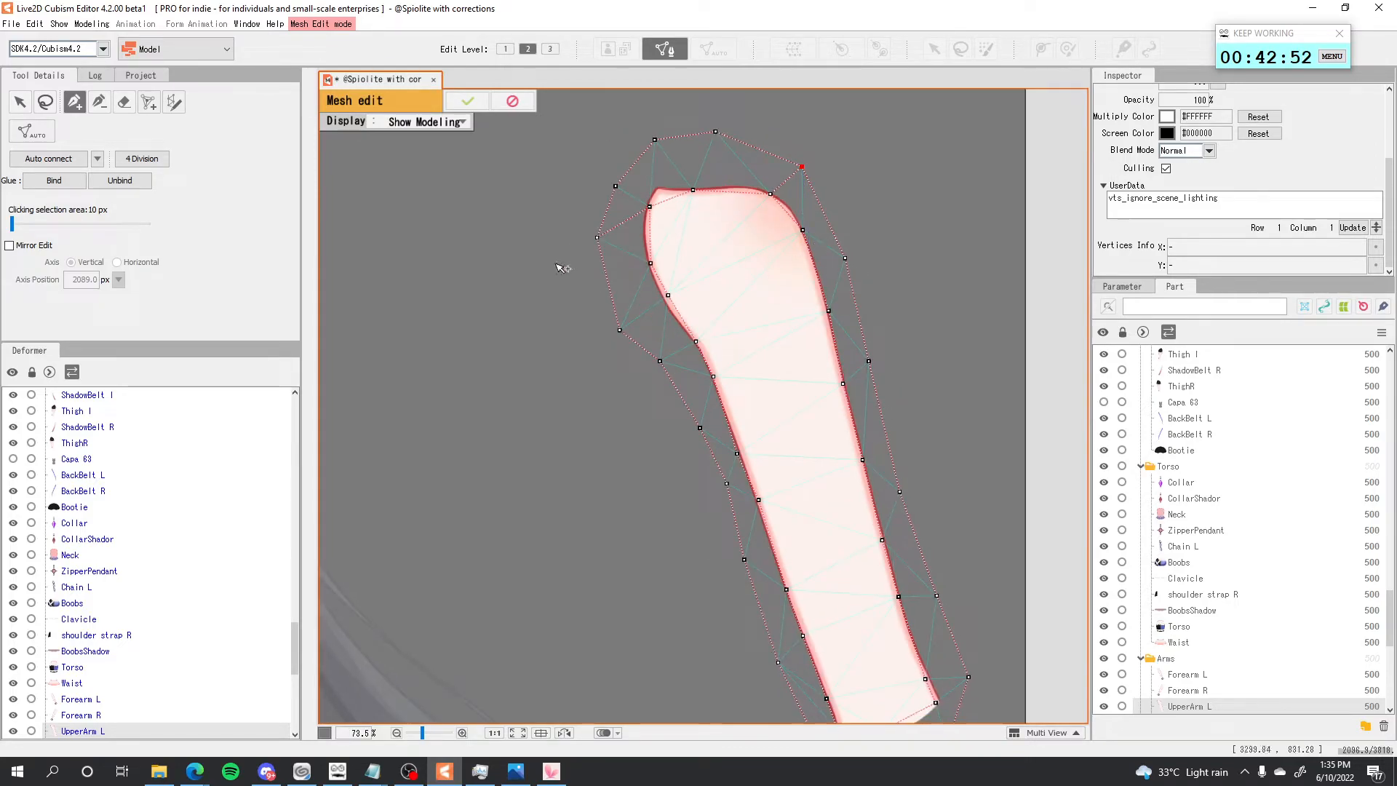
{"action": "left_click_drag", "start_coordinate": [873, 247], "coordinate": [802, 219]}
{"action": "left_click_drag", "start_coordinate": [782, 363], "coordinate": [743, 347]}
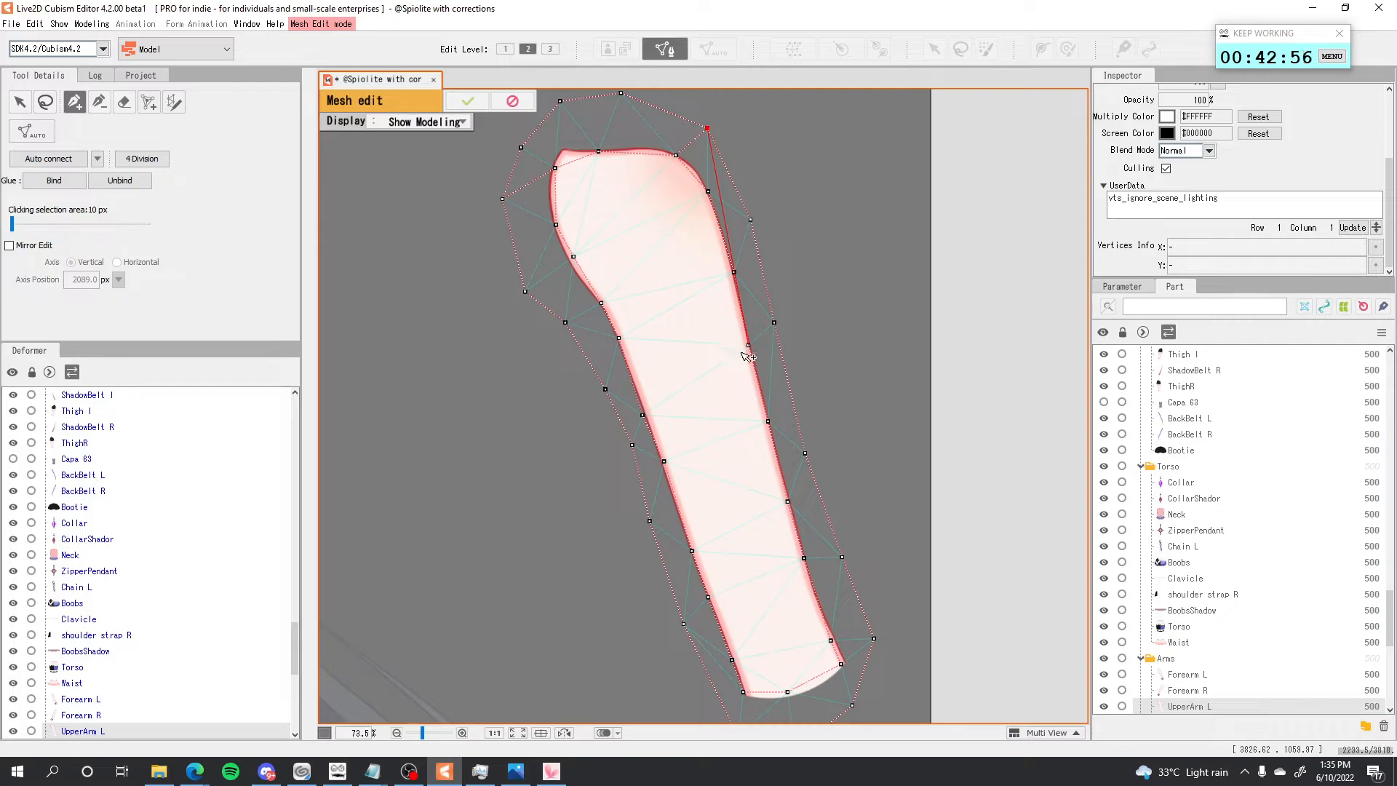
Remove the inner vertices on the shoulder's right curve, and try Auto connect on the mesh before undoing it.
{"action": "scroll", "coordinate": [707, 185], "scroll_direction": "up", "scroll_amount": 8}
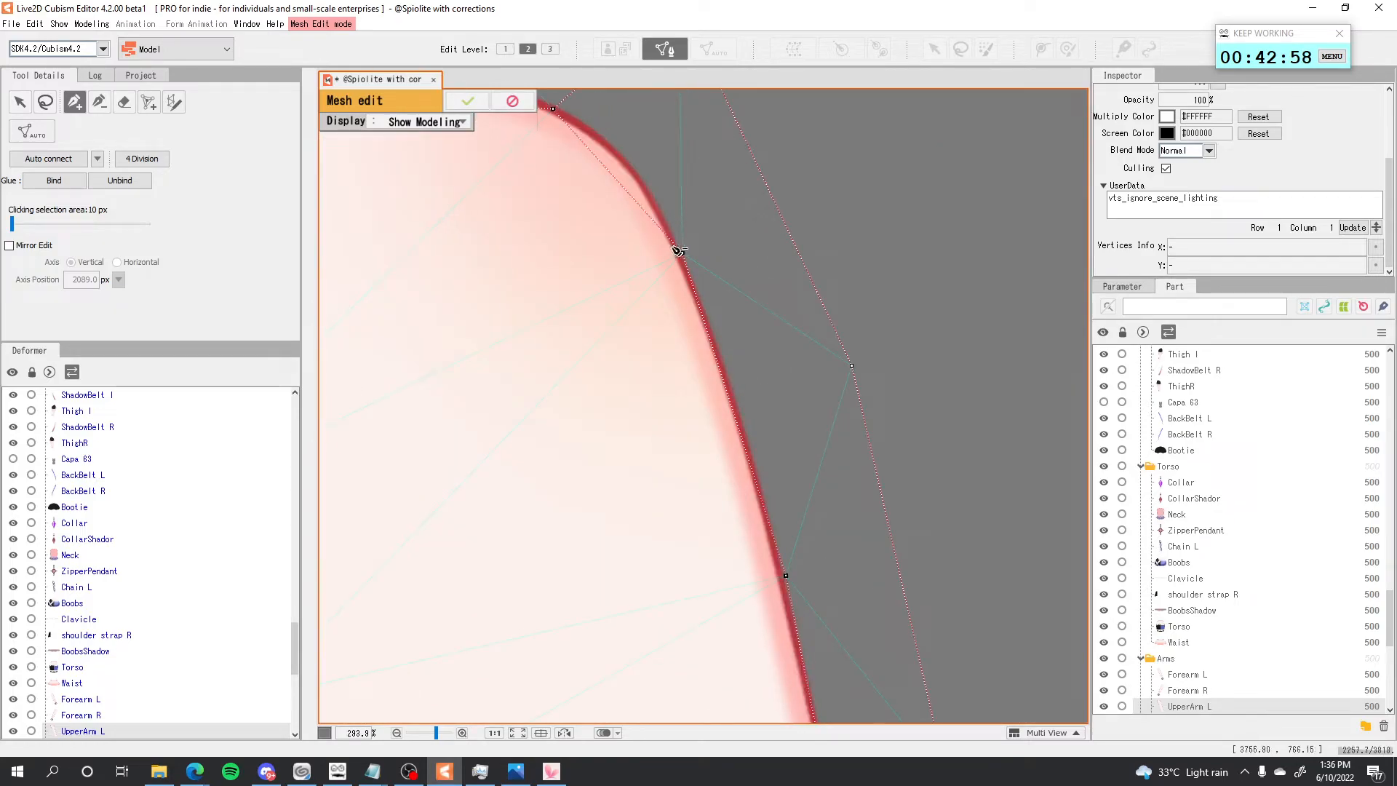
{"action": "left_click", "coordinate": [620, 260], "text": "alt"}
{"action": "scroll", "coordinate": [620, 260], "scroll_direction": "down", "scroll_amount": 5}
{"action": "scroll", "coordinate": [601, 254], "scroll_direction": "up", "scroll_amount": 5}
{"action": "scroll", "coordinate": [596, 251], "scroll_direction": "down", "scroll_amount": 3}
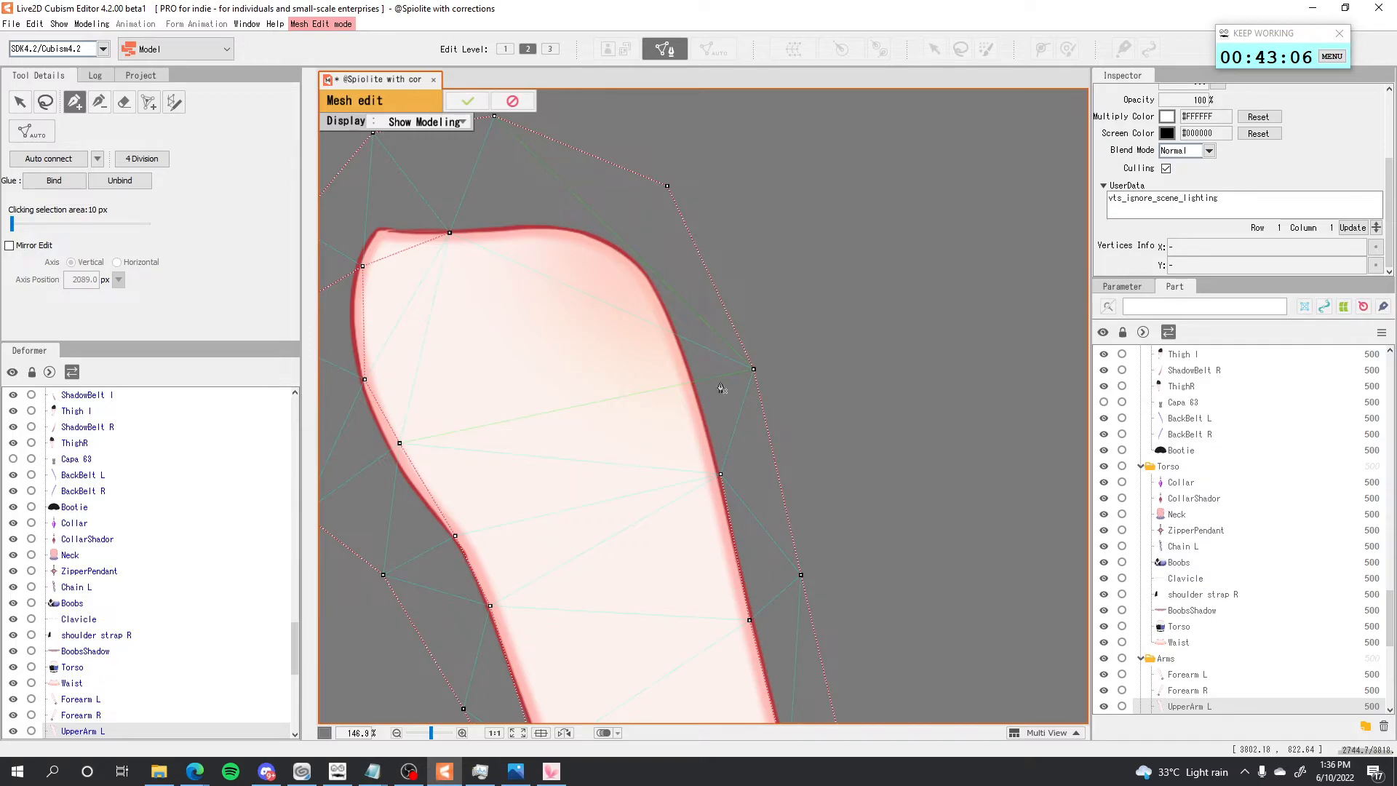
{"action": "scroll", "coordinate": [680, 314], "scroll_direction": "down", "scroll_amount": 3}
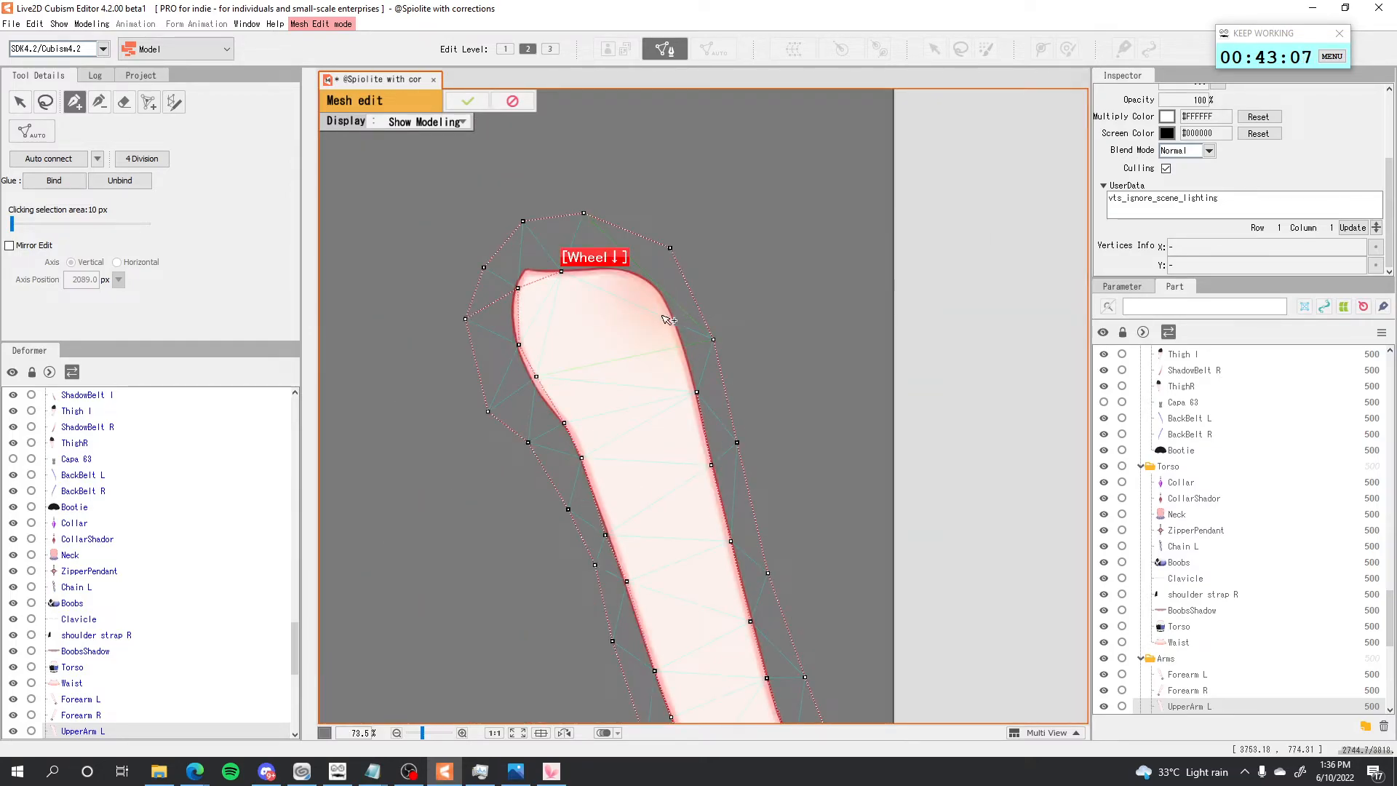
{"action": "left_click", "coordinate": [45, 160]}
{"action": "key", "text": "ctrl+z"}
Erase the mesh vertices and edges around the upper end of the arm.
{"action": "left_click_drag", "start_coordinate": [466, 363], "coordinate": [527, 330]}
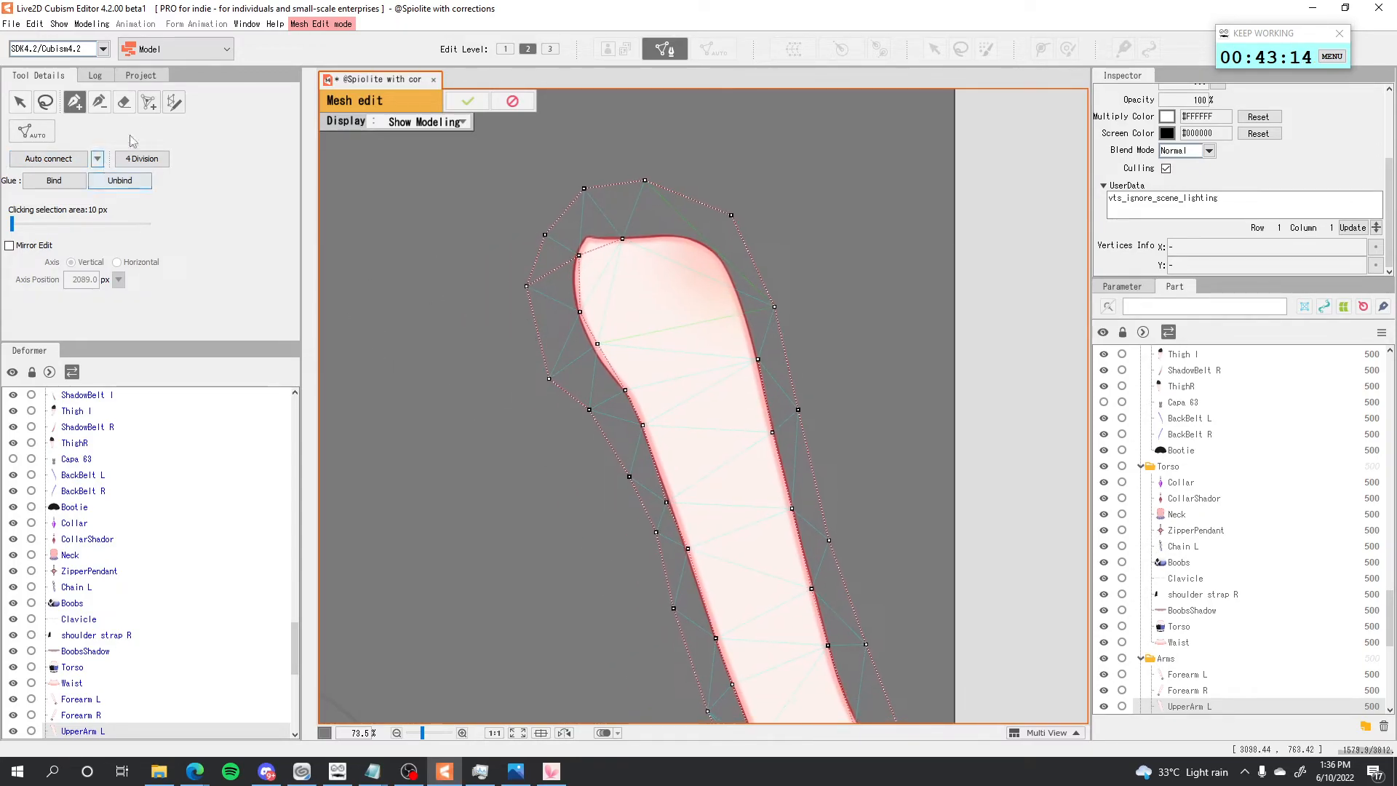
{"action": "left_click", "coordinate": [132, 107]}
{"action": "mouse_move", "coordinate": [663, 186]}
{"action": "left_mouse_down"}
{"action": "mouse_move", "coordinate": [658, 225]}
{"action": "mouse_move", "coordinate": [587, 227]}
{"action": "left_mouse_up"}
{"action": "left_click", "coordinate": [108, 104]}
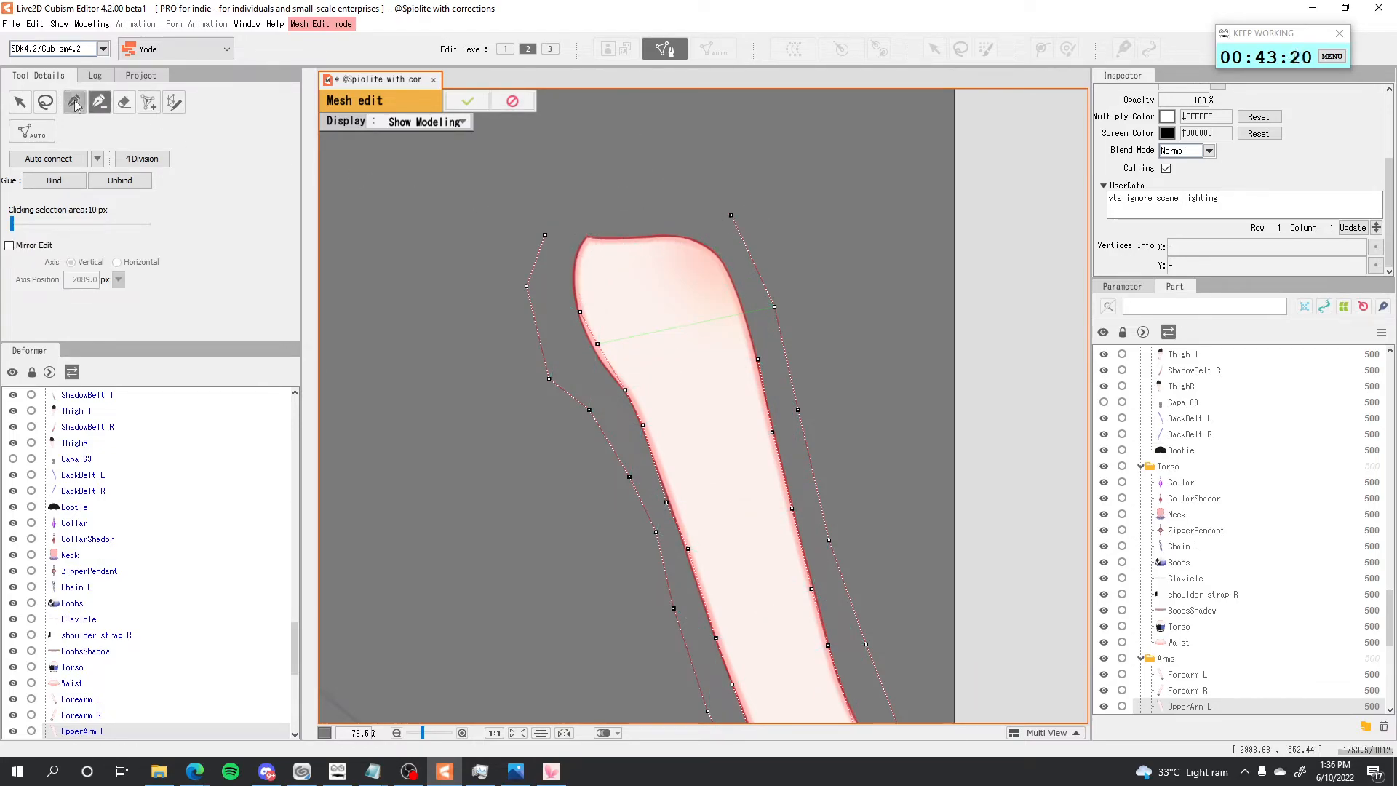
Draw a Stroke mesh-mapping line along the outer curve of the arm's shoulder end, and undo the stray extra stroke.
{"action": "left_click", "coordinate": [176, 102]}
{"action": "scroll", "coordinate": [662, 197], "scroll_direction": "up", "scroll_amount": 3}
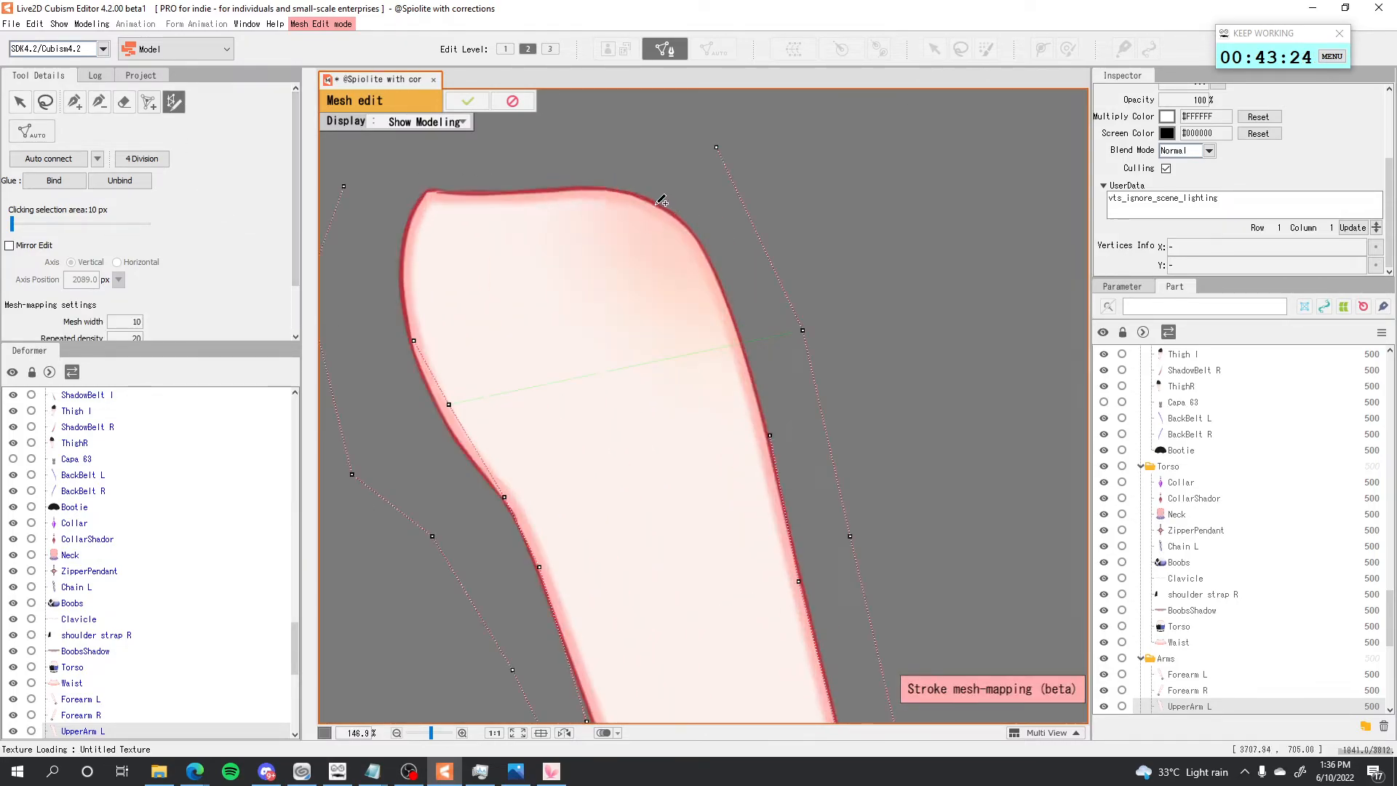
{"action": "left_click_drag", "start_coordinate": [662, 202], "coordinate": [722, 252]}
{"action": "left_click_drag", "start_coordinate": [767, 397], "coordinate": [763, 403]}
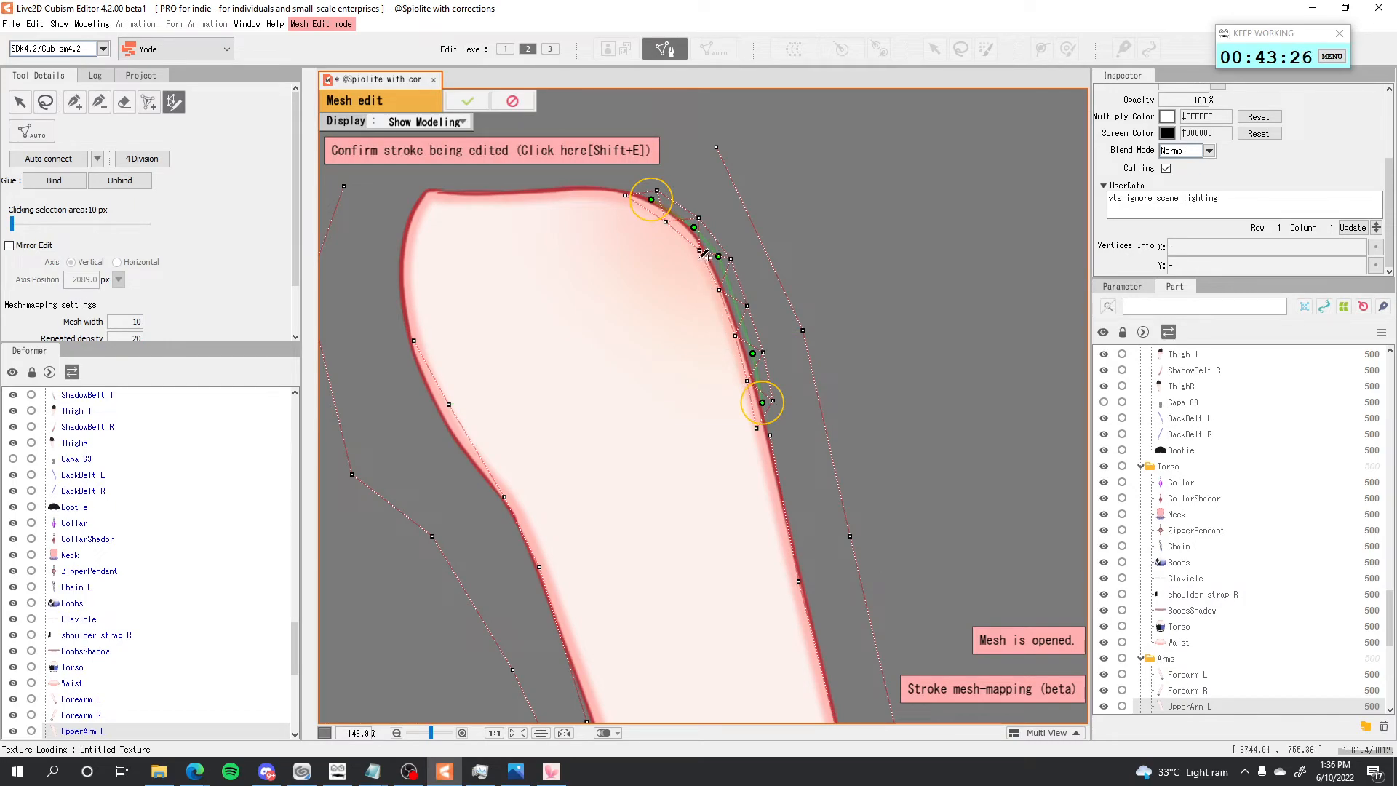
{"action": "scroll", "coordinate": [720, 256], "scroll_direction": "up", "scroll_amount": 1}
{"action": "left_click", "coordinate": [726, 263]}
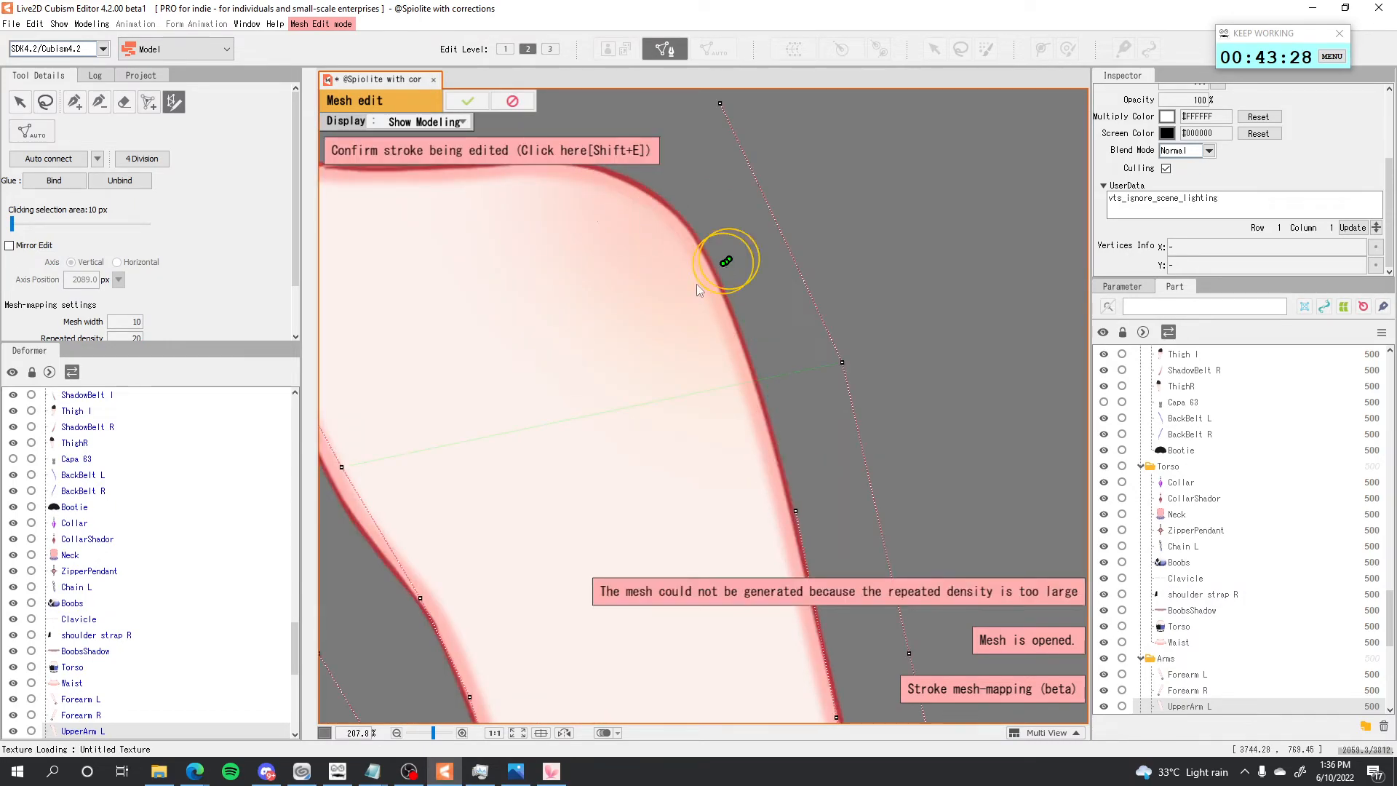
{"action": "scroll", "coordinate": [696, 284], "scroll_direction": "down", "scroll_amount": 3}
{"action": "scroll", "coordinate": [605, 225], "scroll_direction": "up", "scroll_amount": 3}
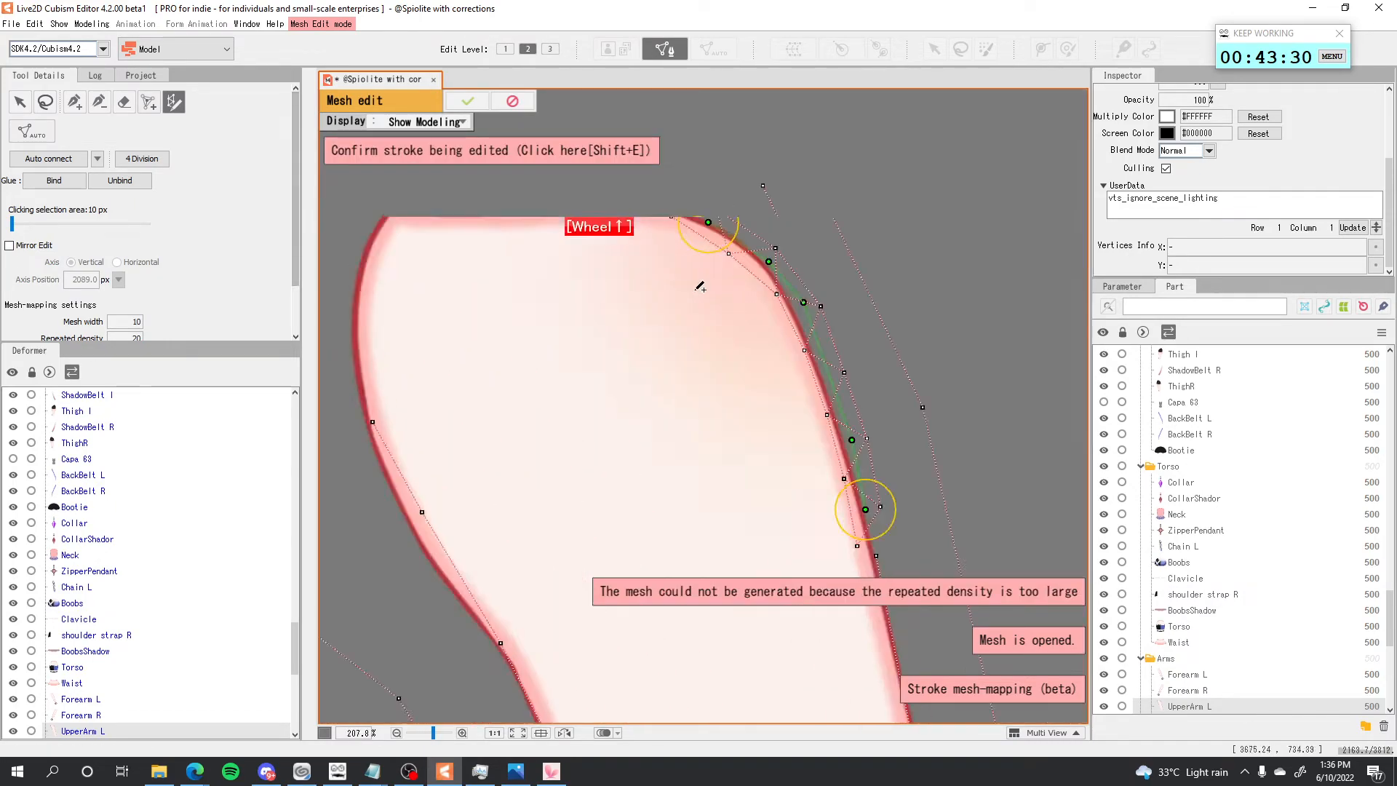
{"action": "scroll", "coordinate": [753, 320], "scroll_direction": "down", "scroll_amount": 2}
{"action": "scroll", "coordinate": [786, 338], "scroll_direction": "up", "scroll_amount": 1}
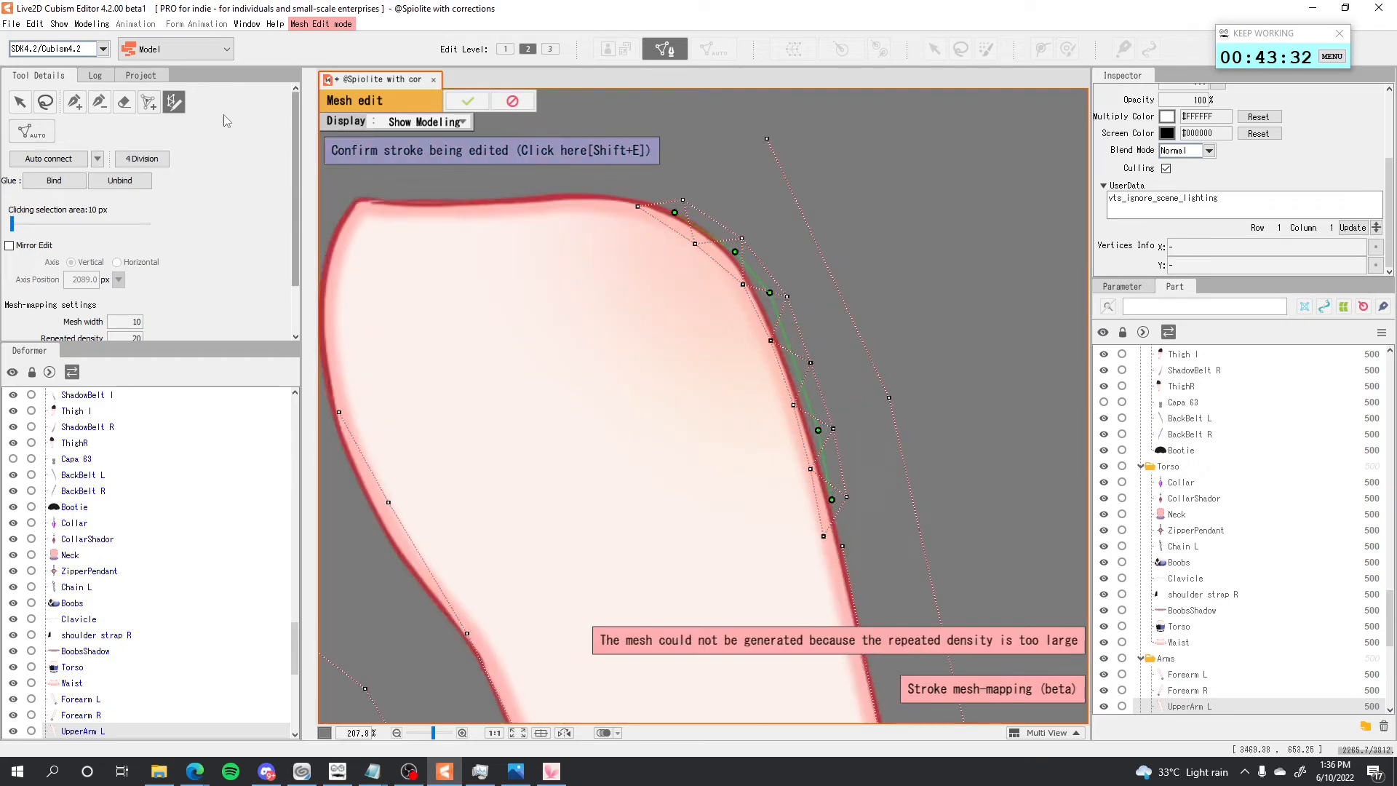
Set the mesh-mapping mesh width to 68, the repeated density to 17 and the number of vertices in mesh width to 3.
{"action": "scroll", "coordinate": [188, 191], "scroll_direction": "down", "scroll_amount": 3}
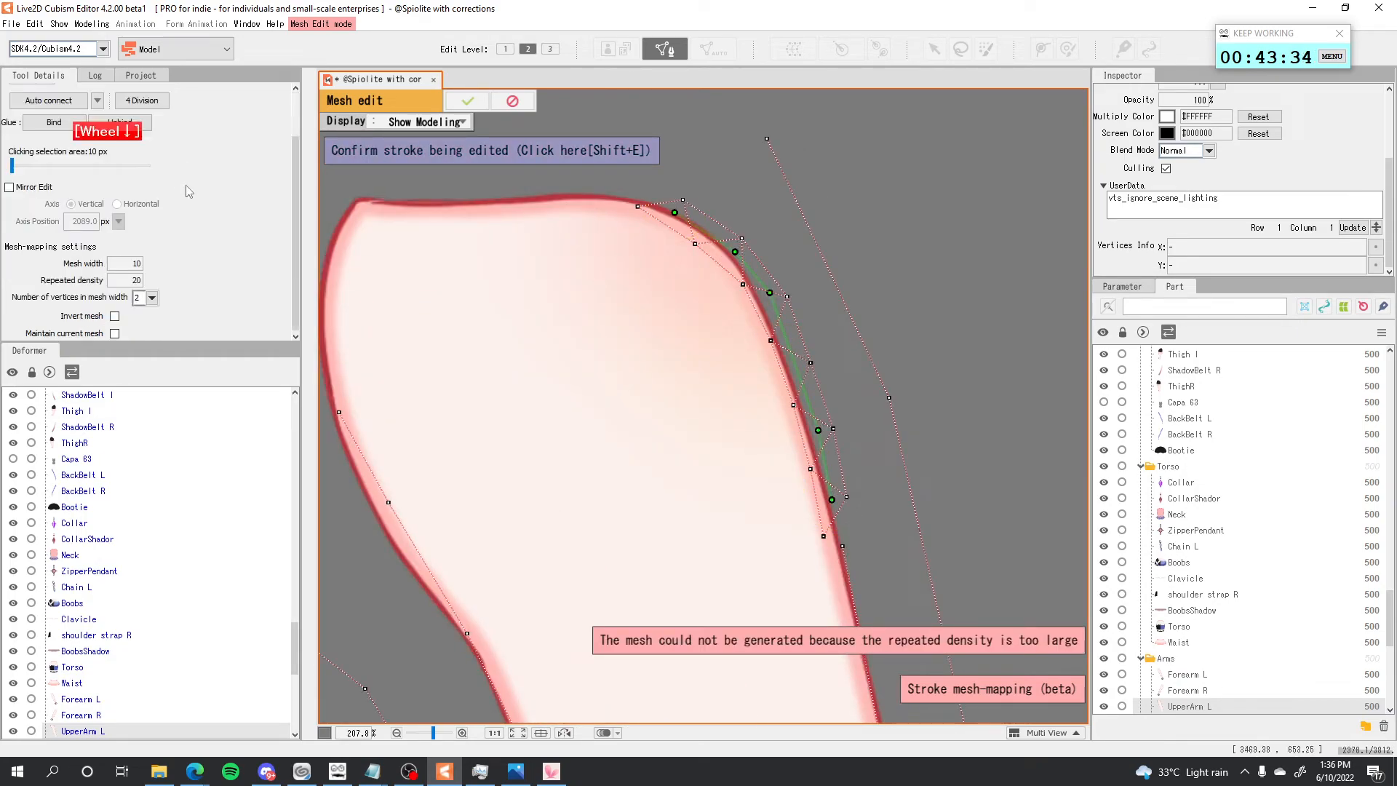
{"action": "mouse_move", "coordinate": [127, 262]}
{"action": "left_mouse_down"}
{"action": "mouse_move", "coordinate": [169, 262]}
{"action": "mouse_move", "coordinate": [134, 278]}
{"action": "left_mouse_up"}
{"action": "left_click", "coordinate": [143, 295]}
{"action": "left_click", "coordinate": [147, 312]}
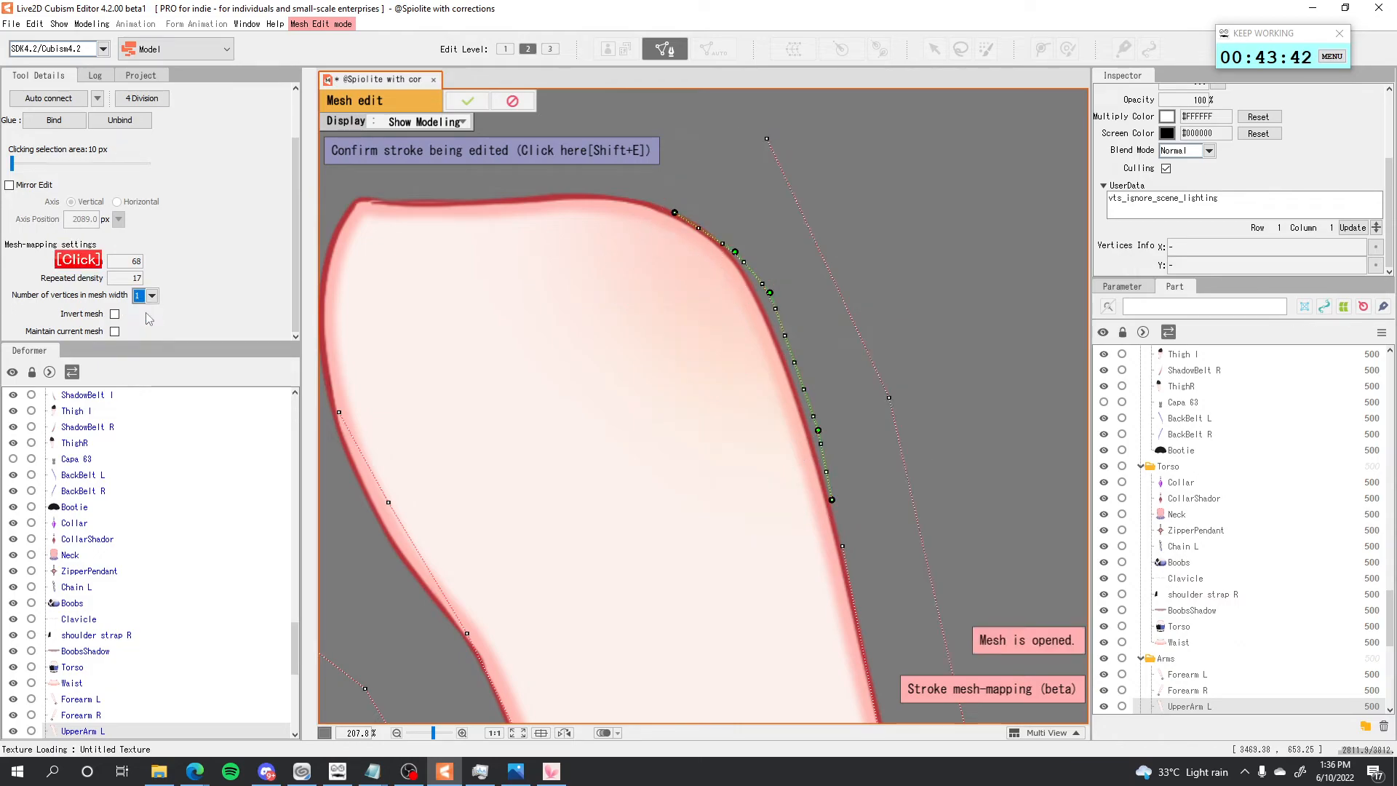
{"action": "left_click", "coordinate": [152, 295]}
{"action": "left_click", "coordinate": [147, 335]}
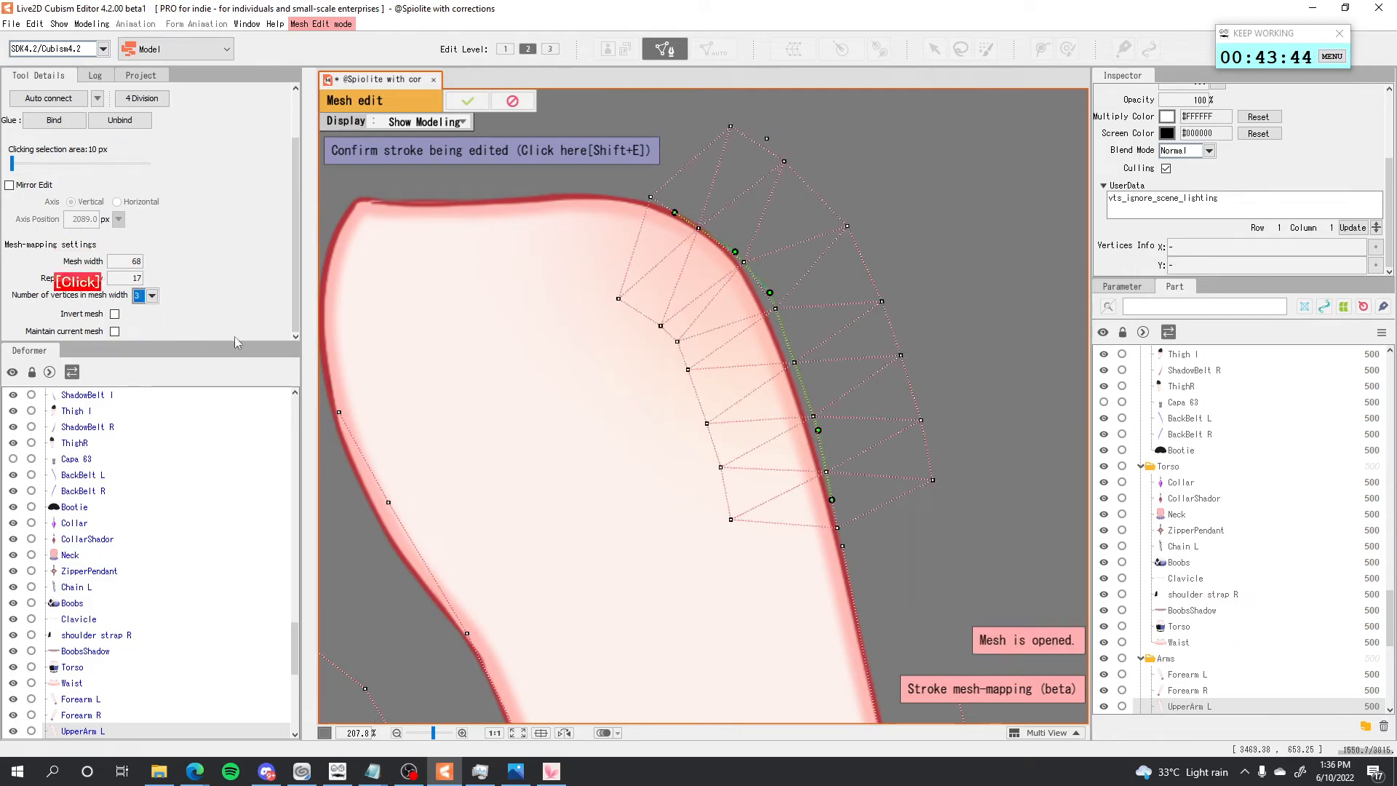
Discard the mesh edits on UpperArm L and leave mesh editing.
{"action": "scroll", "coordinate": [694, 271], "scroll_direction": "down", "scroll_amount": 2}
{"action": "scroll", "coordinate": [695, 270], "scroll_direction": "up", "scroll_amount": 3}
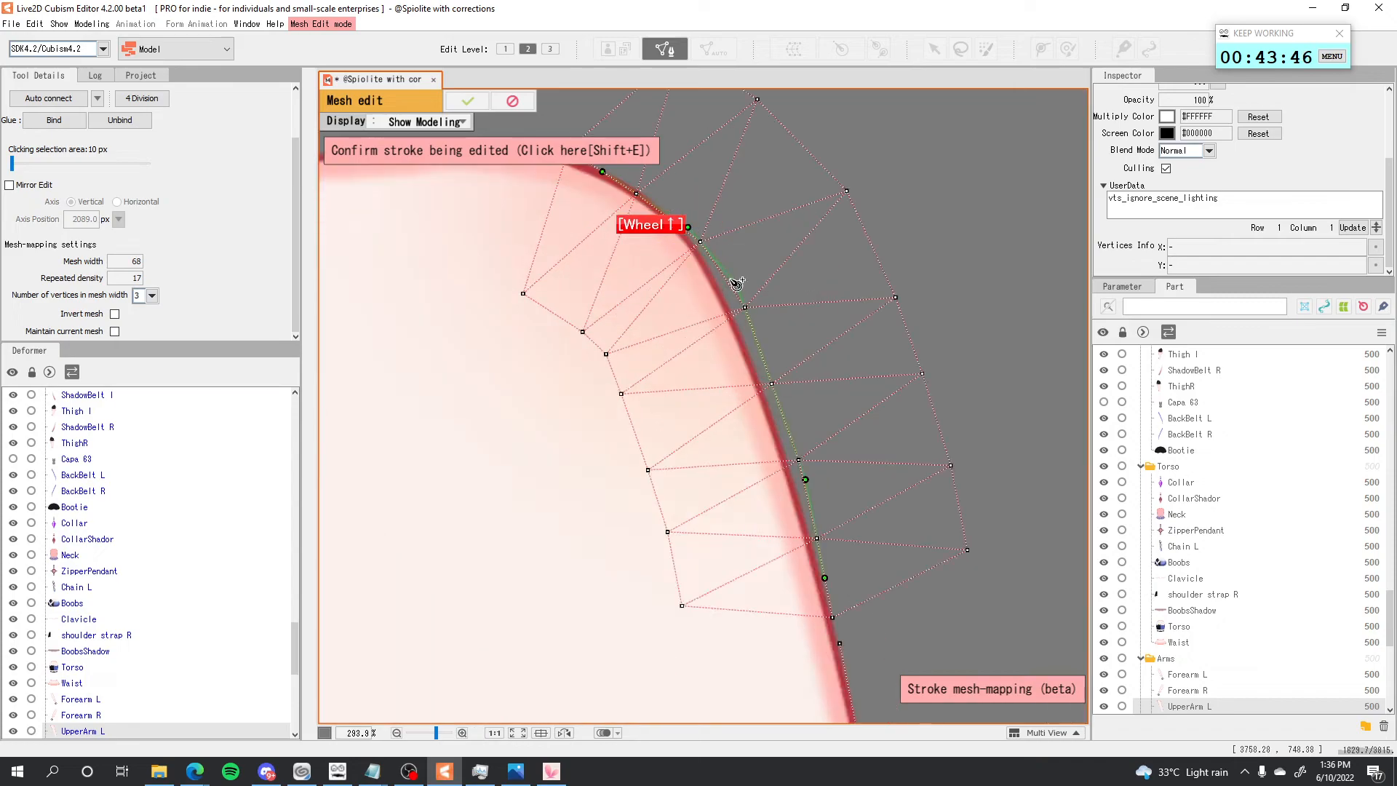
{"action": "left_click", "coordinate": [512, 101]}
{"action": "key", "text": "Return"}
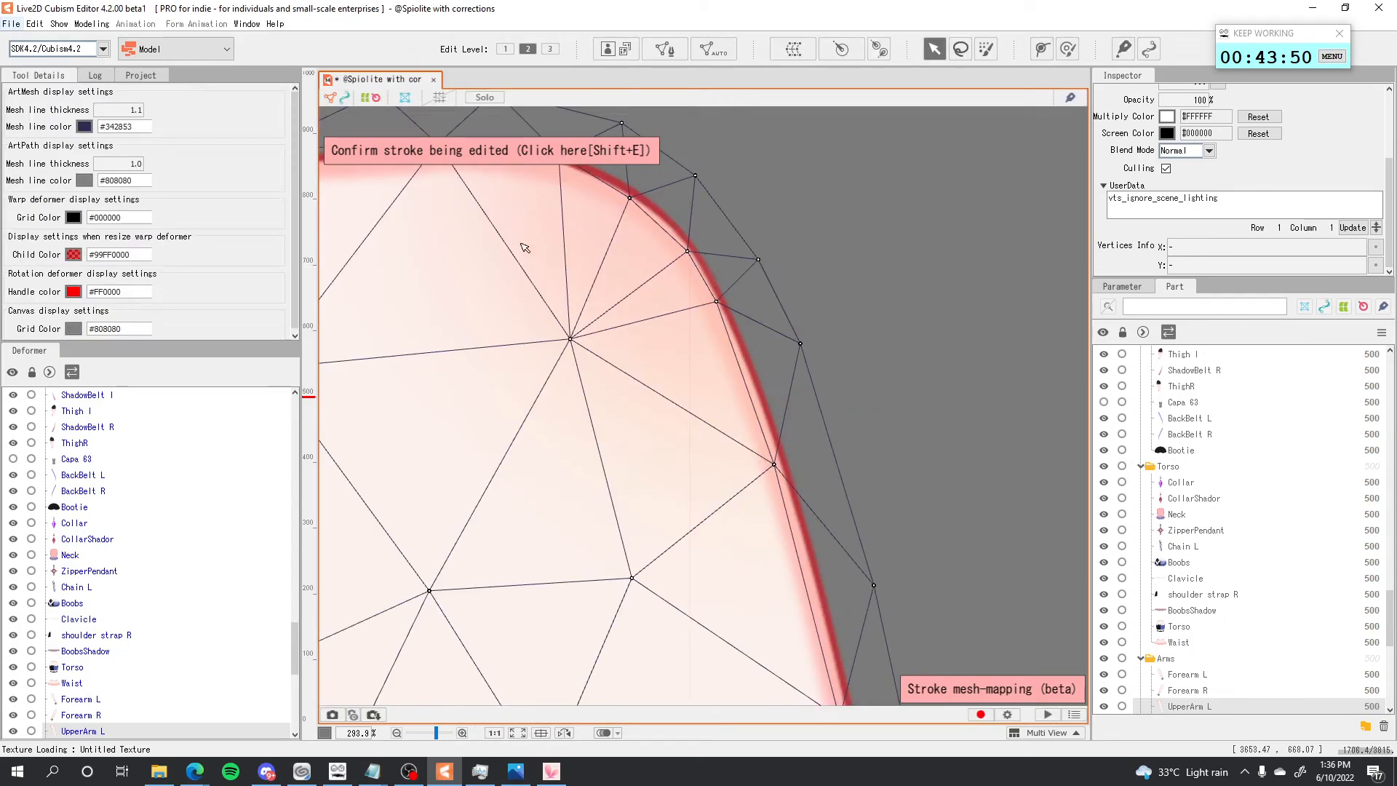
{"action": "scroll", "coordinate": [568, 272], "scroll_direction": "down", "scroll_amount": 3}
Open the recently used model spiolite.cmo3.
{"action": "left_click", "coordinate": [12, 23]}
{"action": "mouse_move", "coordinate": [88, 89]}
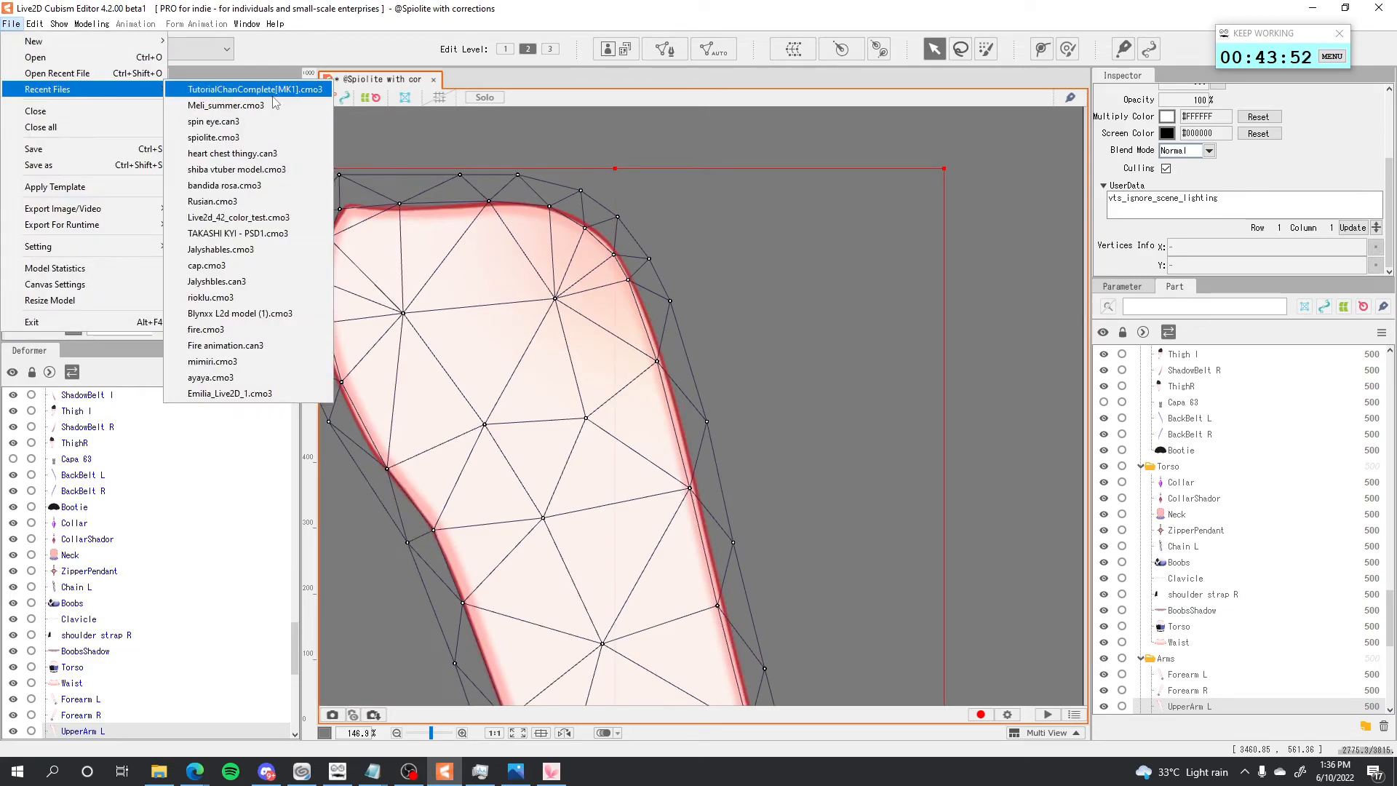
{"action": "left_click", "coordinate": [252, 142]}
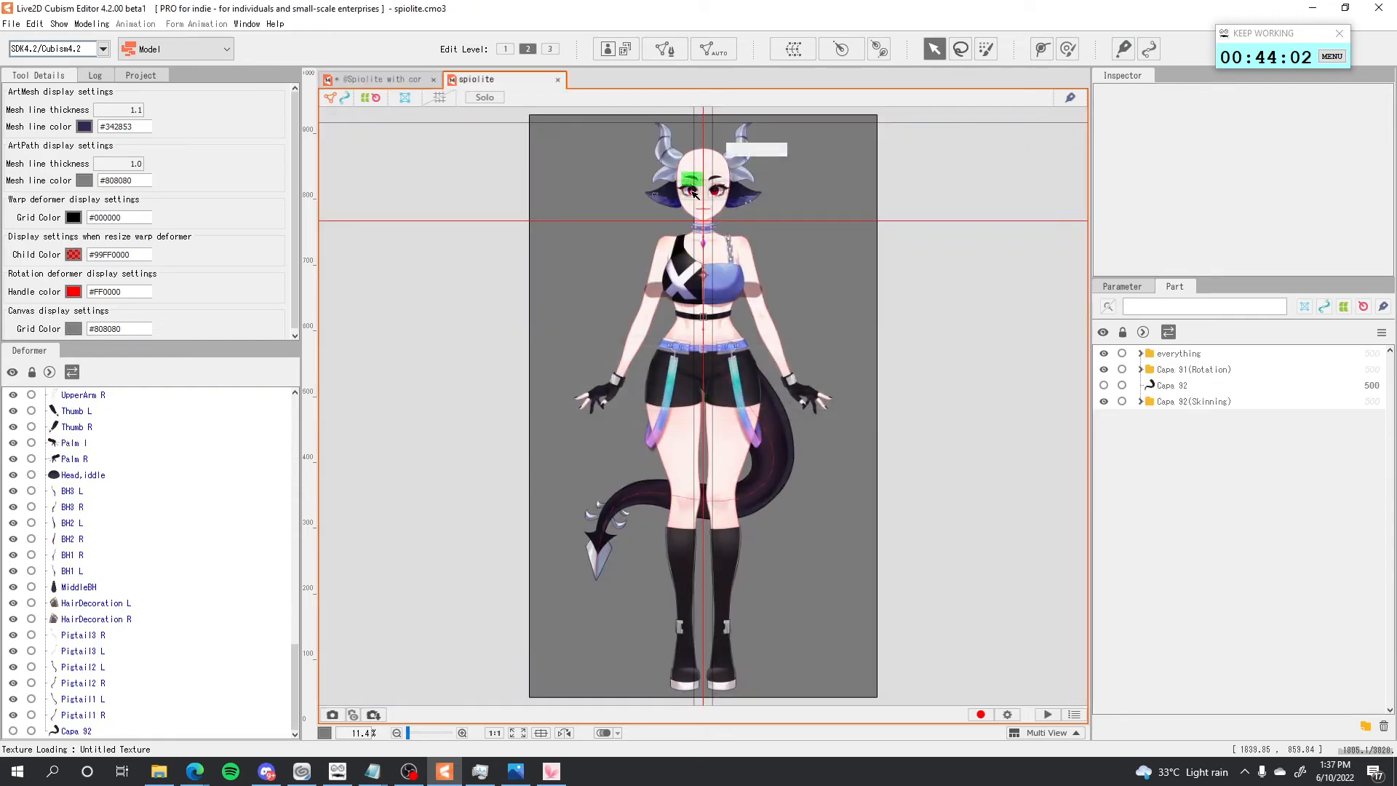
Open the TopLip art mesh at the mouth for mesh editing.
{"action": "scroll", "coordinate": [708, 203], "scroll_direction": "up", "scroll_amount": 5}
{"action": "scroll", "coordinate": [677, 309], "scroll_direction": "up", "scroll_amount": 5}
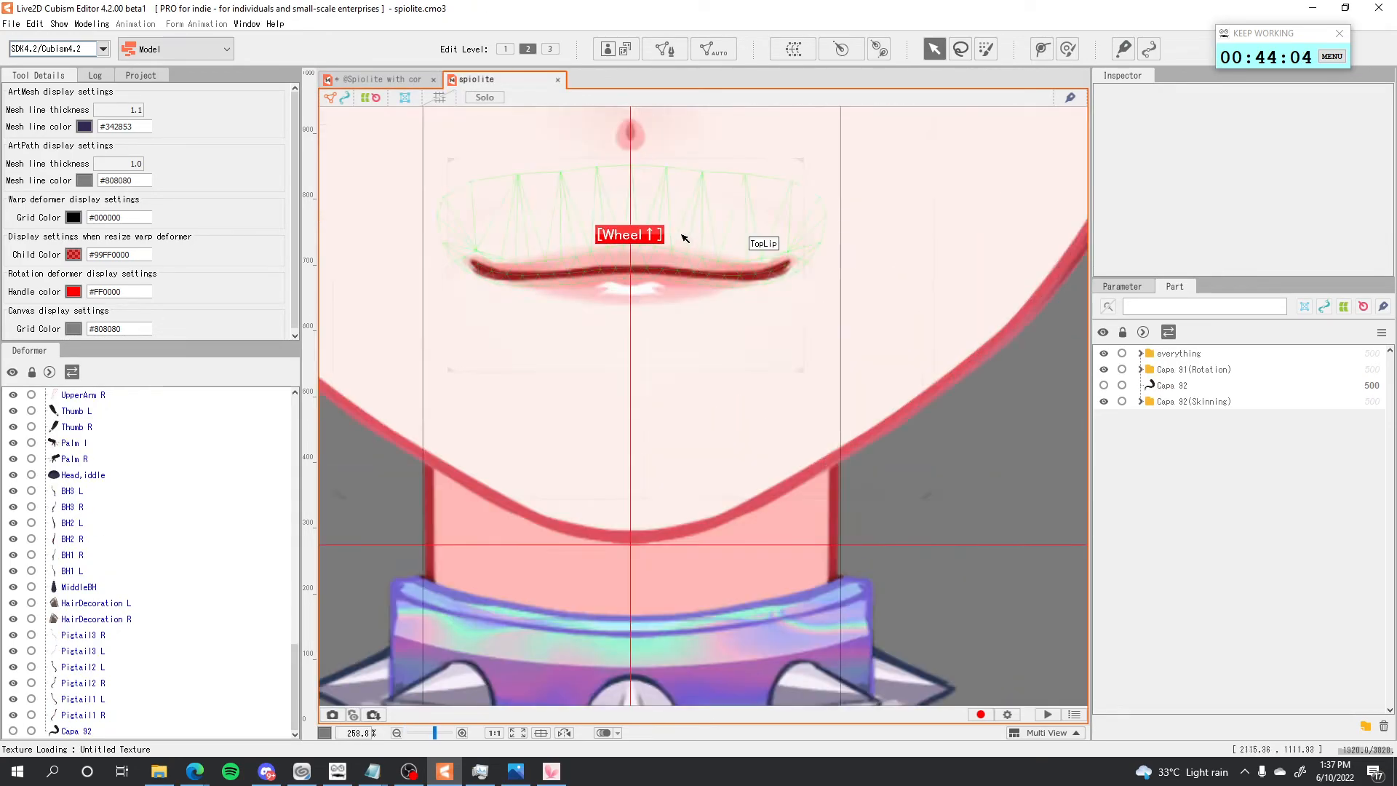
{"action": "left_click", "coordinate": [681, 234]}
{"action": "double_click", "coordinate": [681, 234]}
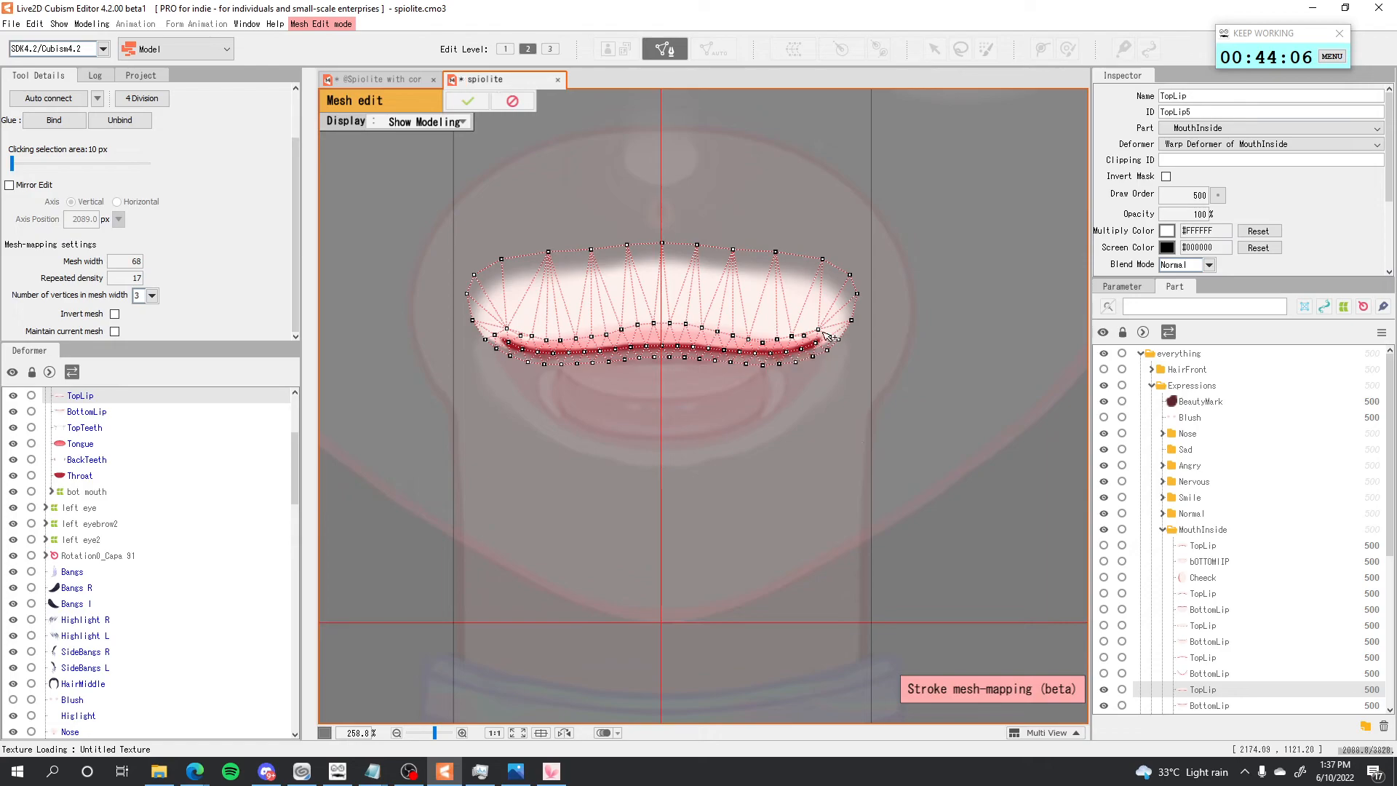
Draw a Stroke mesh-mapping line across the mouth just below the top lip.
{"action": "scroll", "coordinate": [571, 314], "scroll_direction": "up", "scroll_amount": 3}
{"action": "scroll", "coordinate": [624, 351], "scroll_direction": "down", "scroll_amount": 2}
{"action": "left_click_drag", "start_coordinate": [549, 462], "coordinate": [734, 459]}
{"action": "left_click_drag", "start_coordinate": [942, 471], "coordinate": [946, 470]}
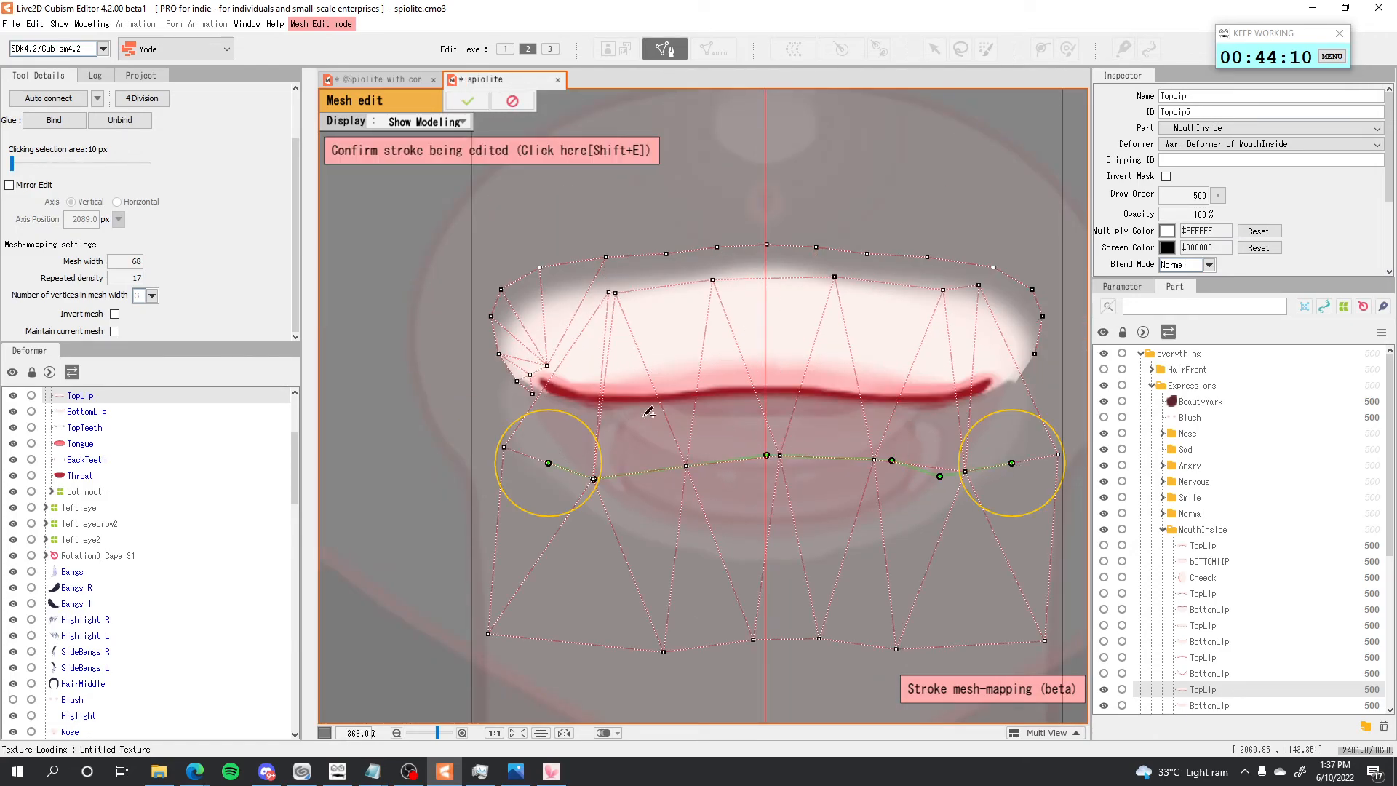
Set the stroke's mesh width to 12 and repeated density to 7, and adjust the width locally at individual stroke points.
{"action": "left_click_drag", "start_coordinate": [139, 262], "coordinate": [97, 262]}
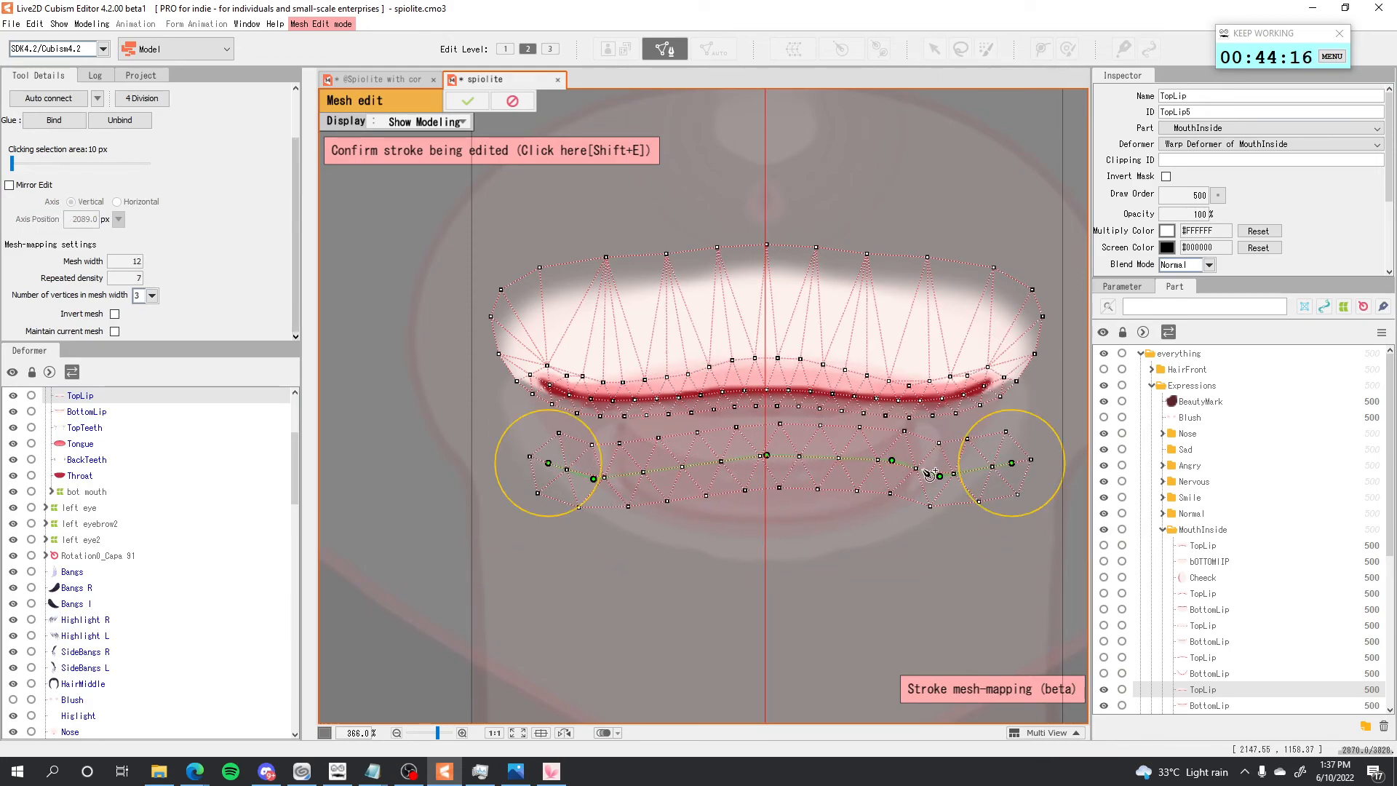
{"action": "scroll", "coordinate": [715, 434], "scroll_direction": "up", "scroll_amount": 1}
{"action": "mouse_move", "coordinate": [706, 452]}
{"action": "left_mouse_down"}
{"action": "mouse_move", "coordinate": [740, 336]}
{"action": "mouse_move", "coordinate": [714, 424]}
{"action": "mouse_move", "coordinate": [724, 363]}
{"action": "mouse_move", "coordinate": [716, 420]}
{"action": "mouse_move", "coordinate": [726, 395]}
{"action": "mouse_move", "coordinate": [903, 417]}
{"action": "mouse_move", "coordinate": [854, 500]}
{"action": "mouse_move", "coordinate": [890, 398]}
{"action": "mouse_move", "coordinate": [852, 421]}
{"action": "mouse_move", "coordinate": [929, 424]}
{"action": "mouse_move", "coordinate": [948, 388]}
{"action": "left_mouse_up"}
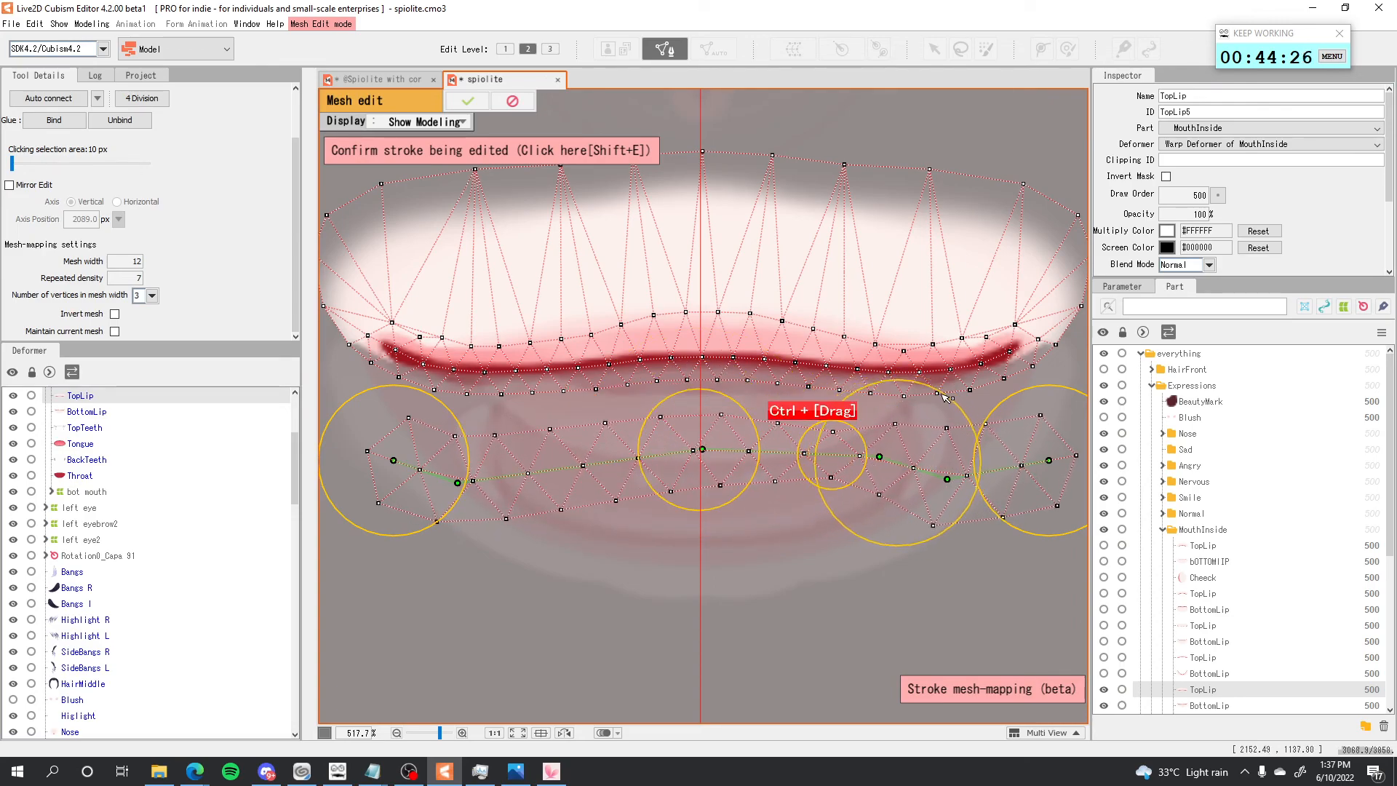
{"action": "scroll", "coordinate": [946, 389], "scroll_direction": "down", "scroll_amount": 6}
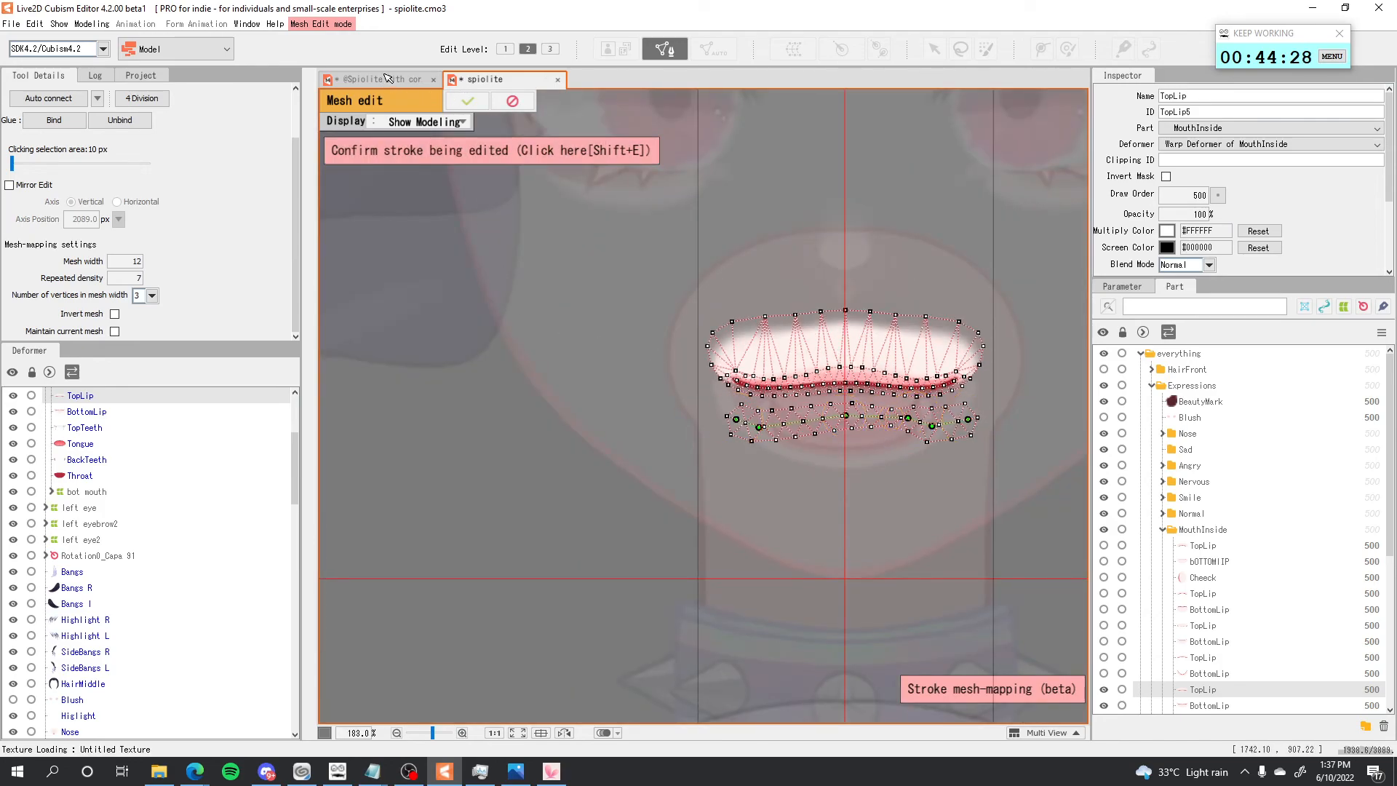
{"action": "left_click", "coordinate": [394, 82]}
{"action": "scroll", "coordinate": [742, 439], "scroll_direction": "down", "scroll_amount": 5}
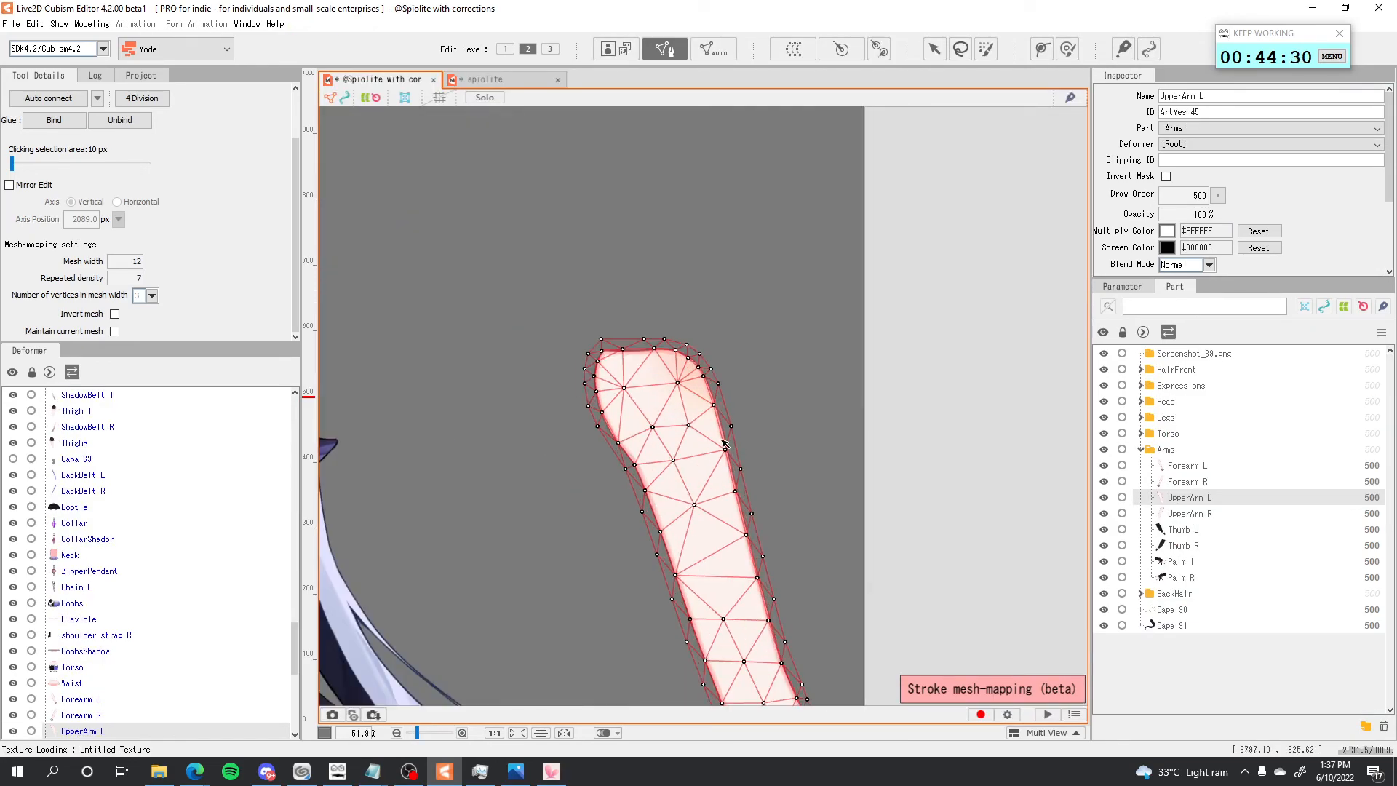
{"action": "left_click", "coordinate": [485, 80]}
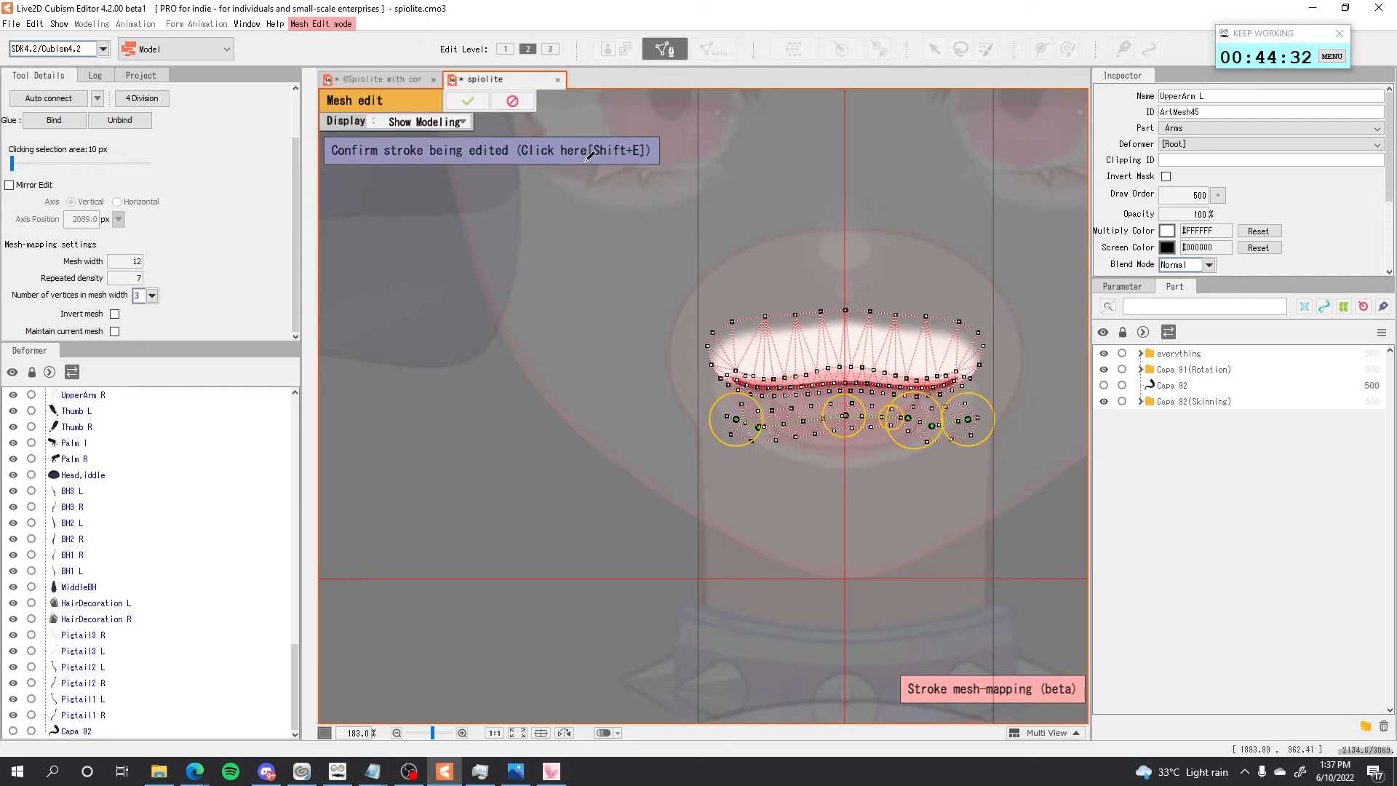
{"action": "left_click", "coordinate": [514, 101]}
{"action": "left_click", "coordinate": [664, 400]}
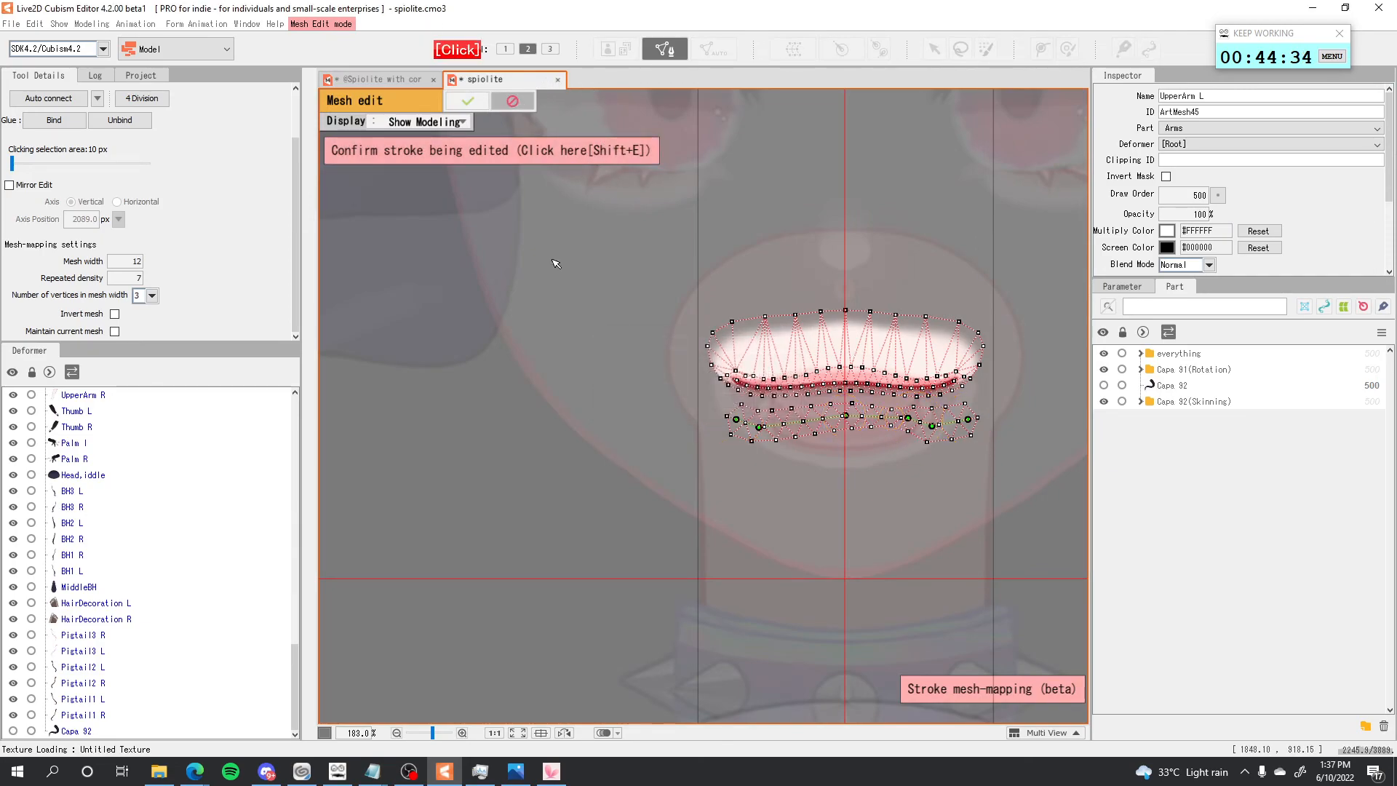
{"action": "left_click", "coordinate": [383, 81]}
{"action": "scroll", "coordinate": [736, 344], "scroll_direction": "down", "scroll_amount": 4}
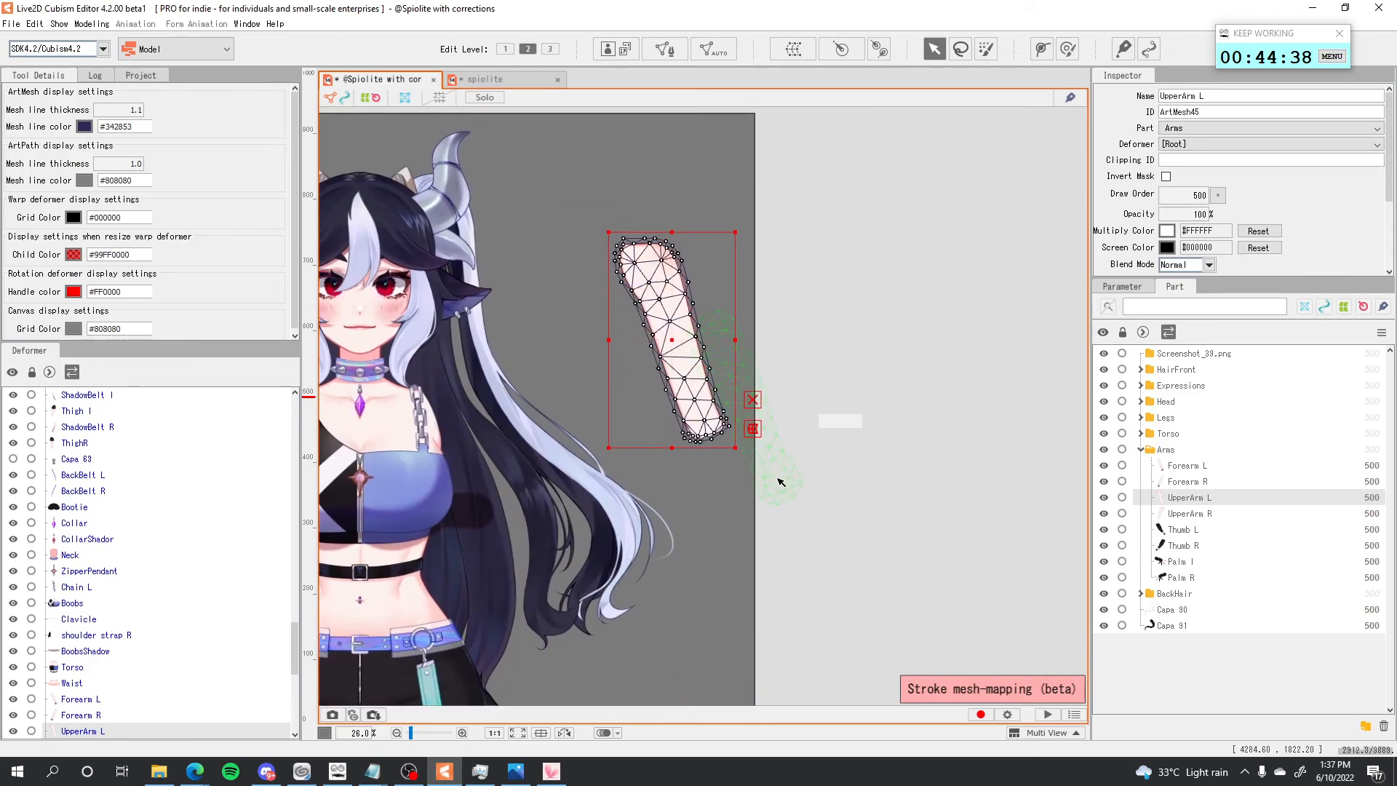
{"action": "scroll", "coordinate": [1393, 206], "scroll_direction": "down", "scroll_amount": 2}
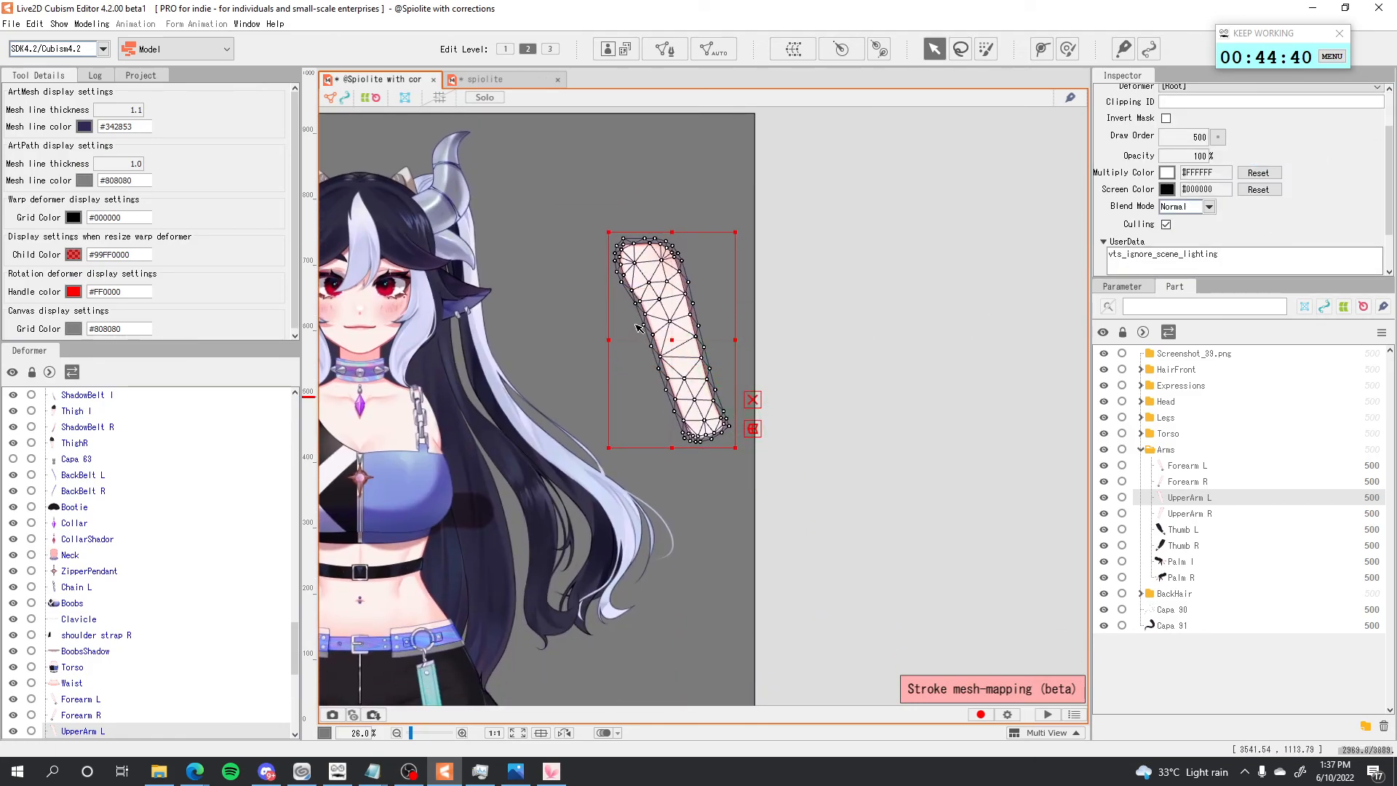
{"action": "scroll", "coordinate": [636, 327], "scroll_direction": "up", "scroll_amount": 4}
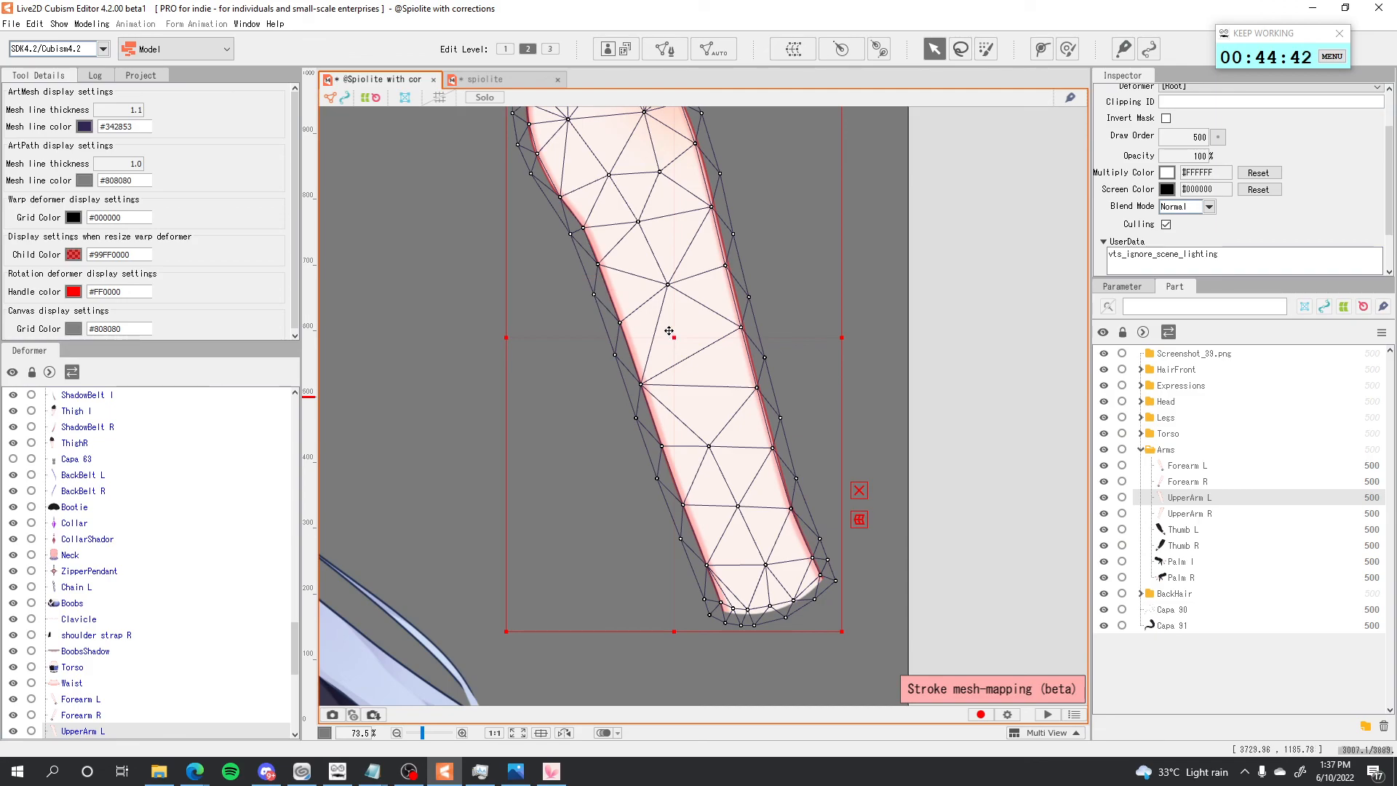